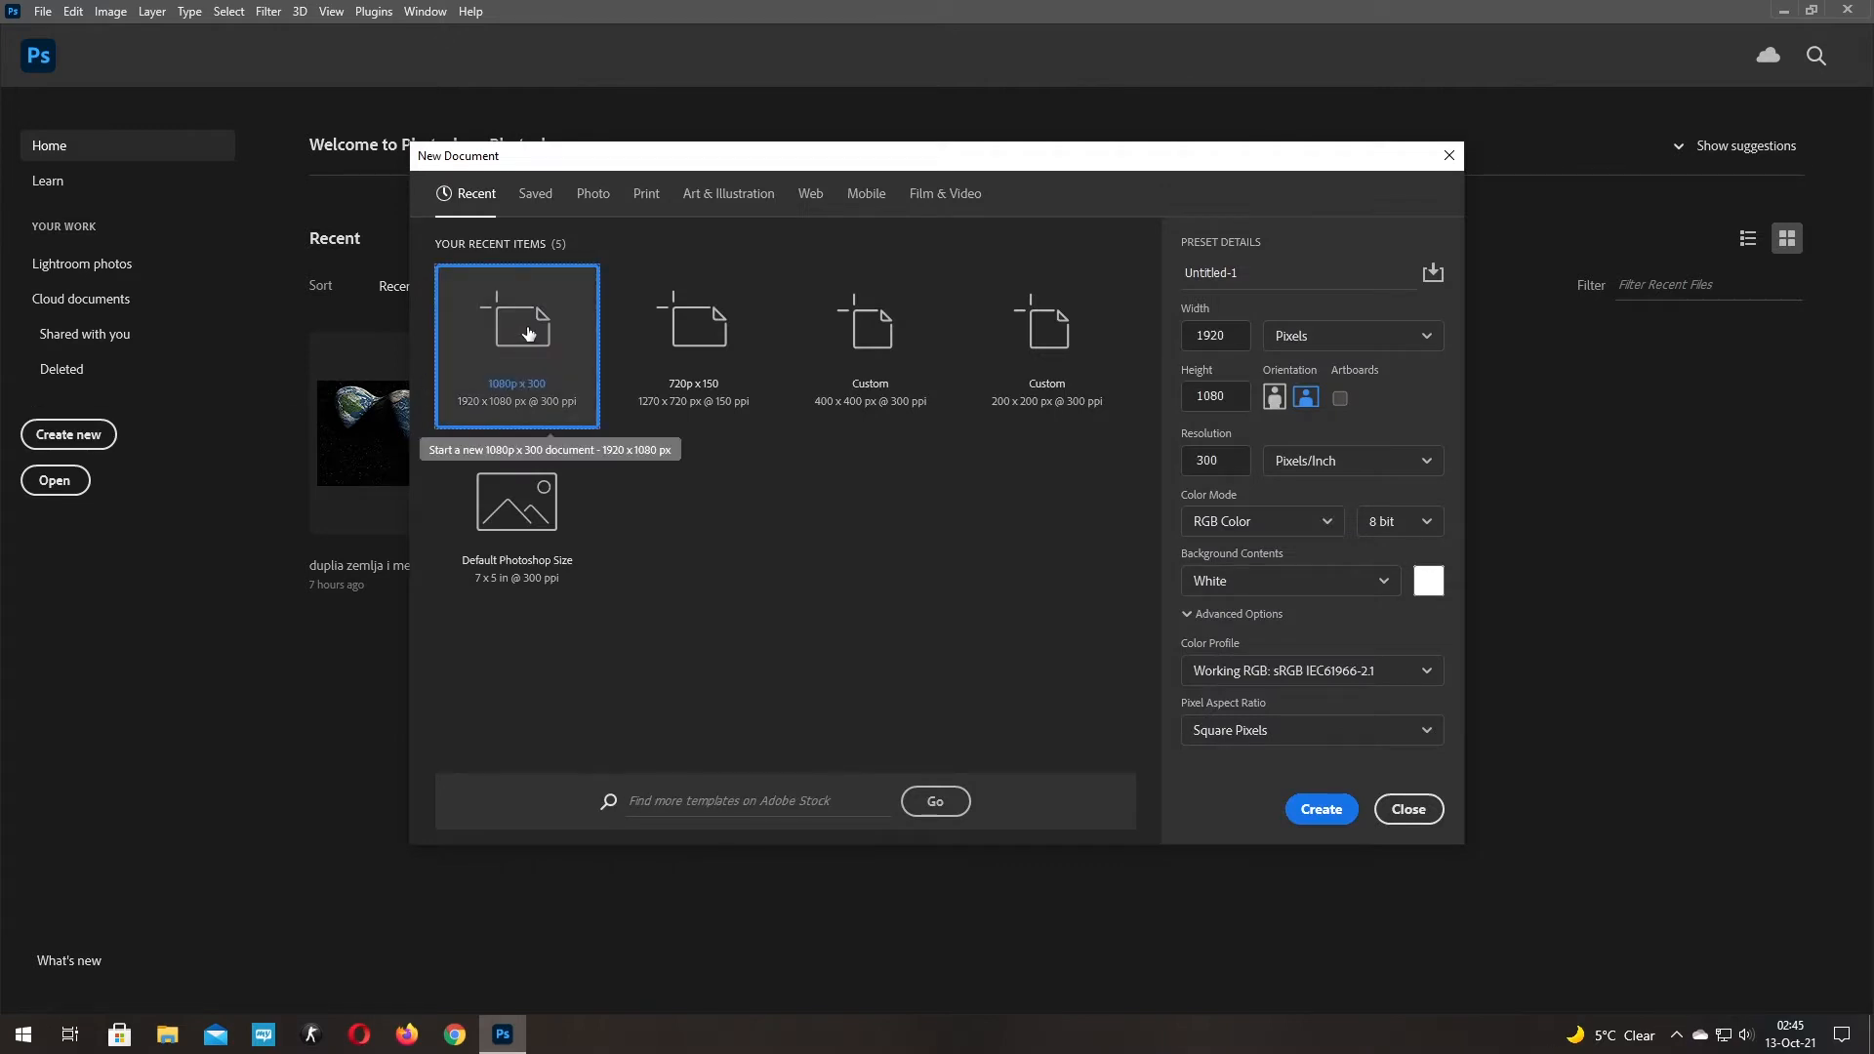
# Create a new 1920 x 1080 px document at 300 ppi and invert its white background to black
pyautogui.click(1214, 459)
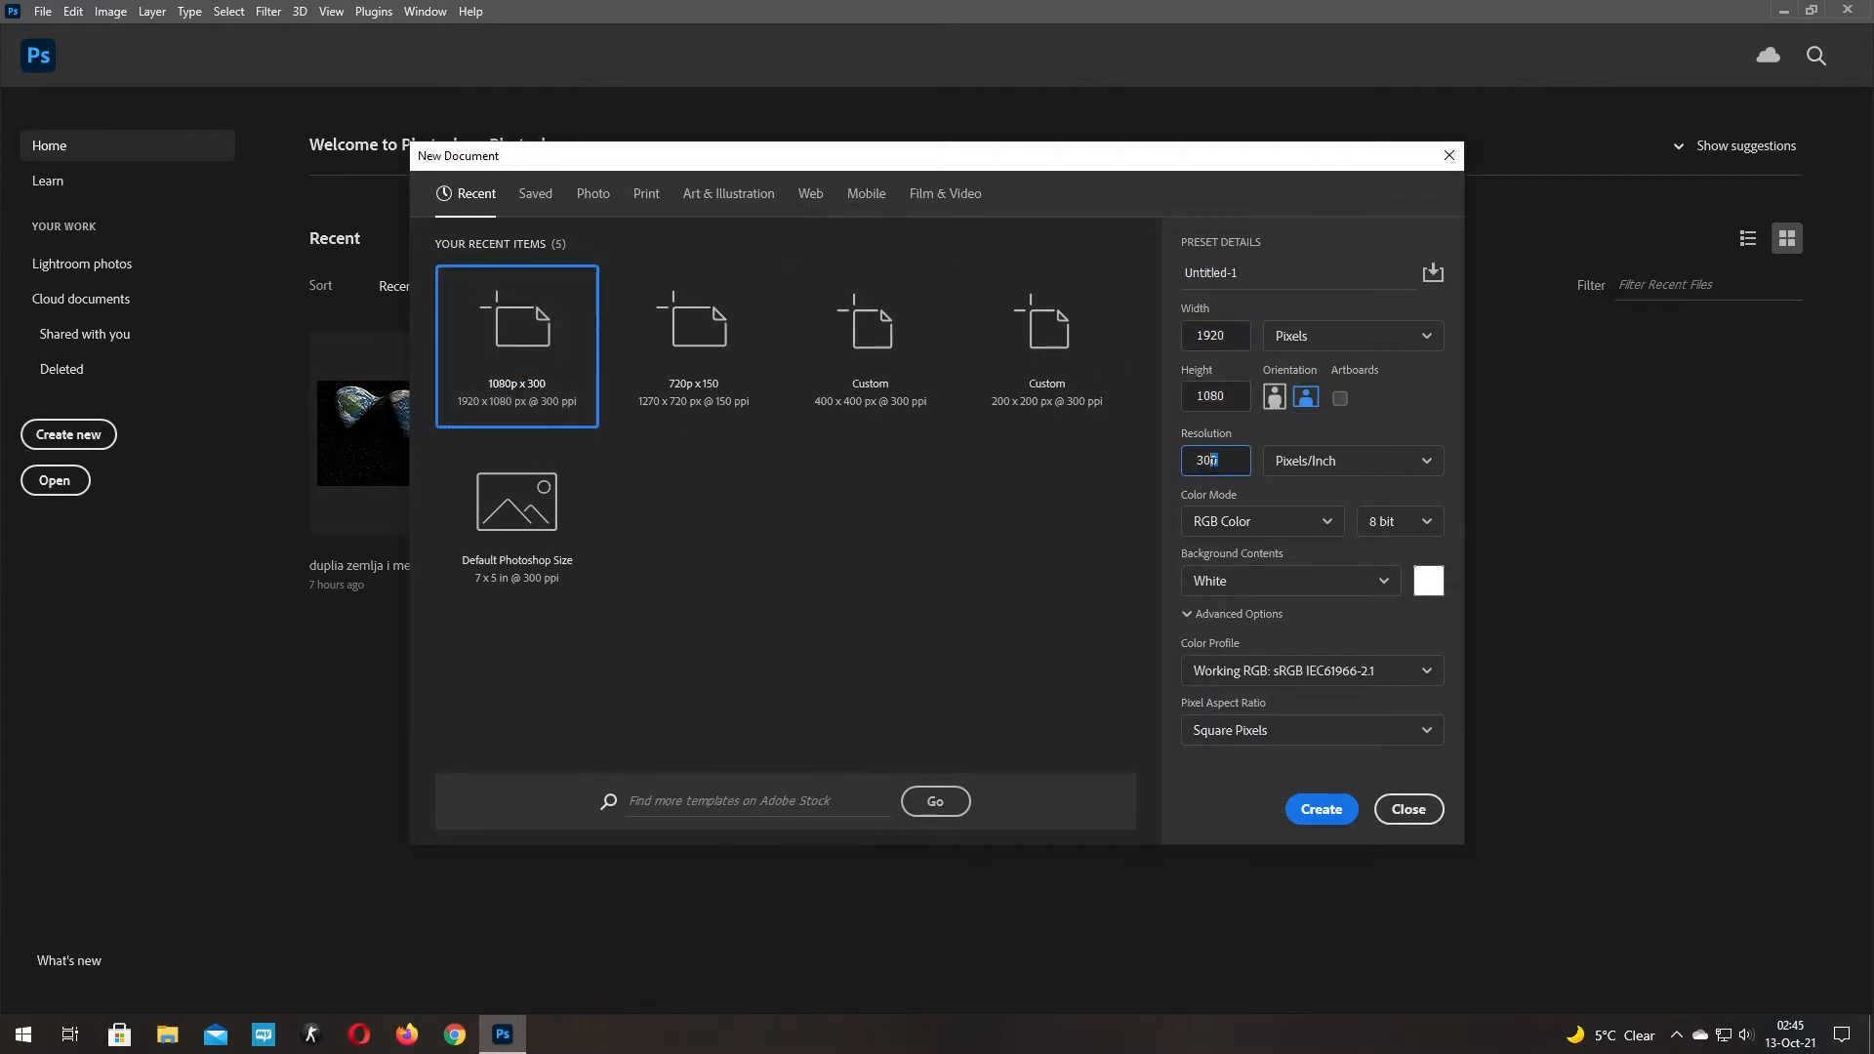
pyautogui.doubleClick(532, 361)
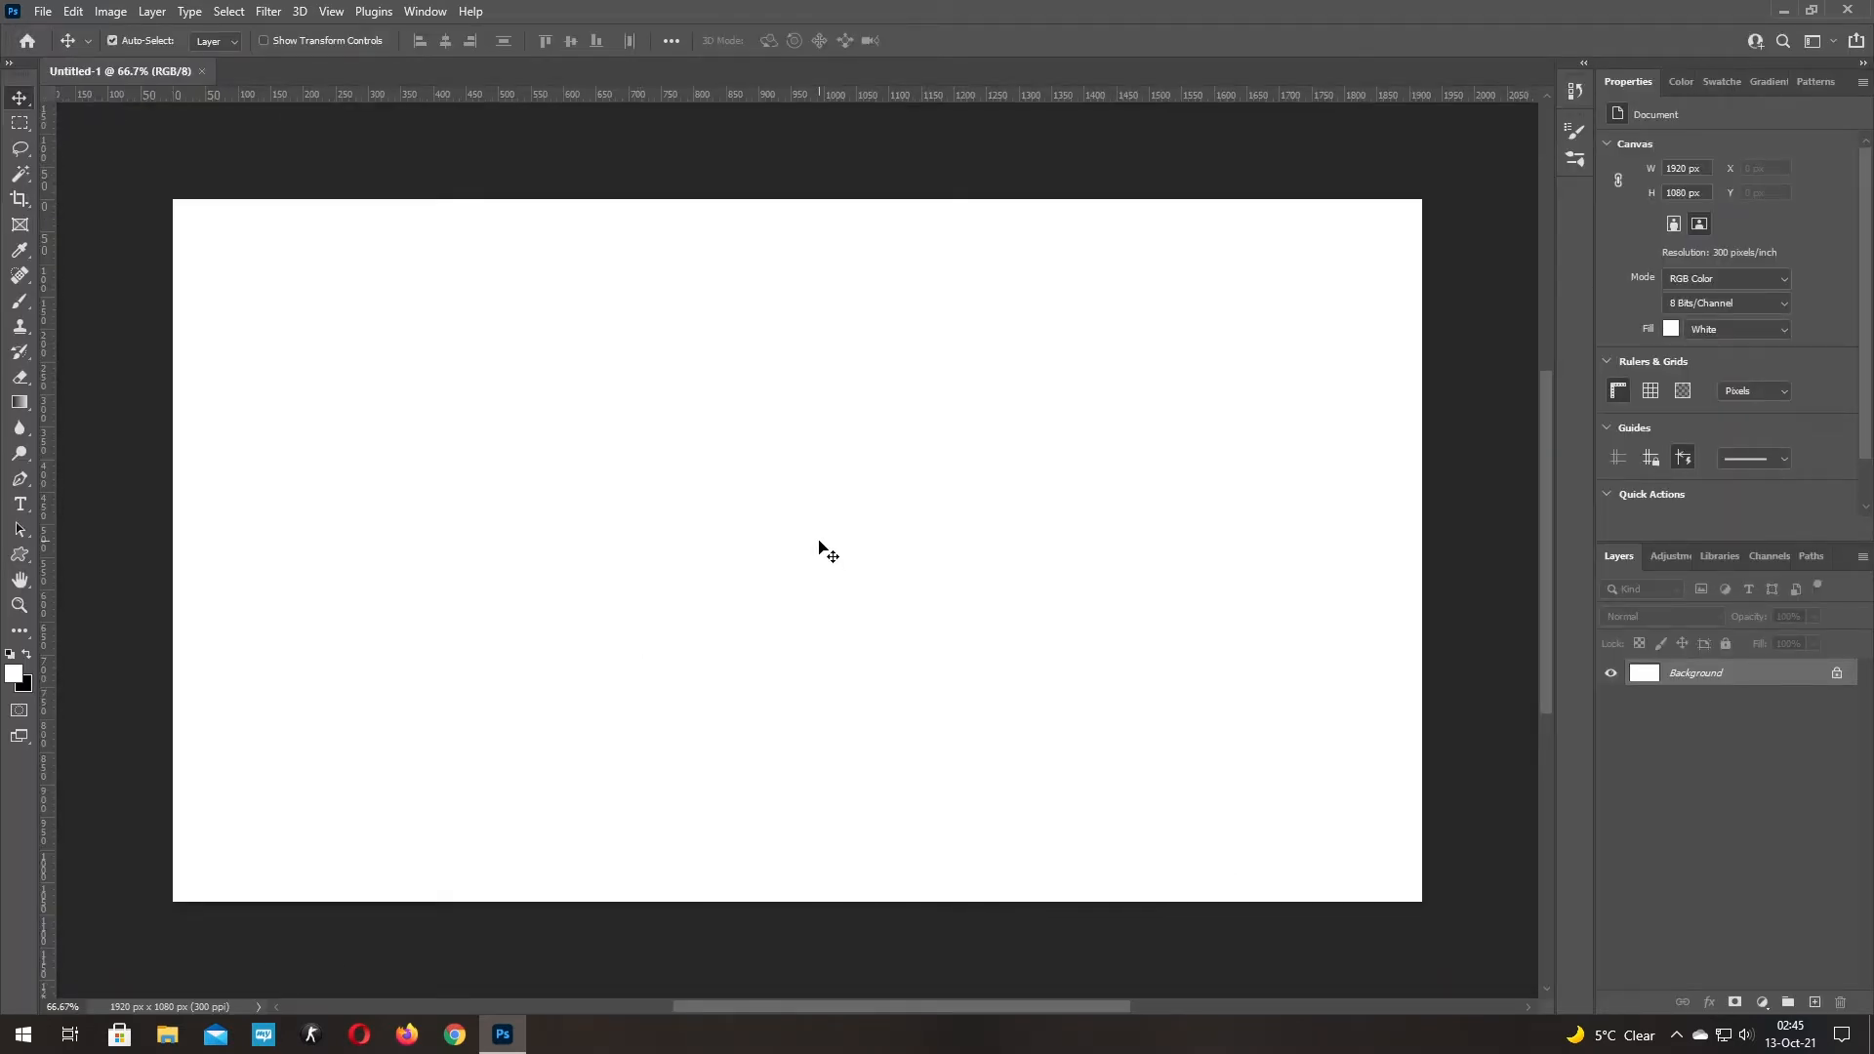
pyautogui.hotkey('ctrl', 'i')
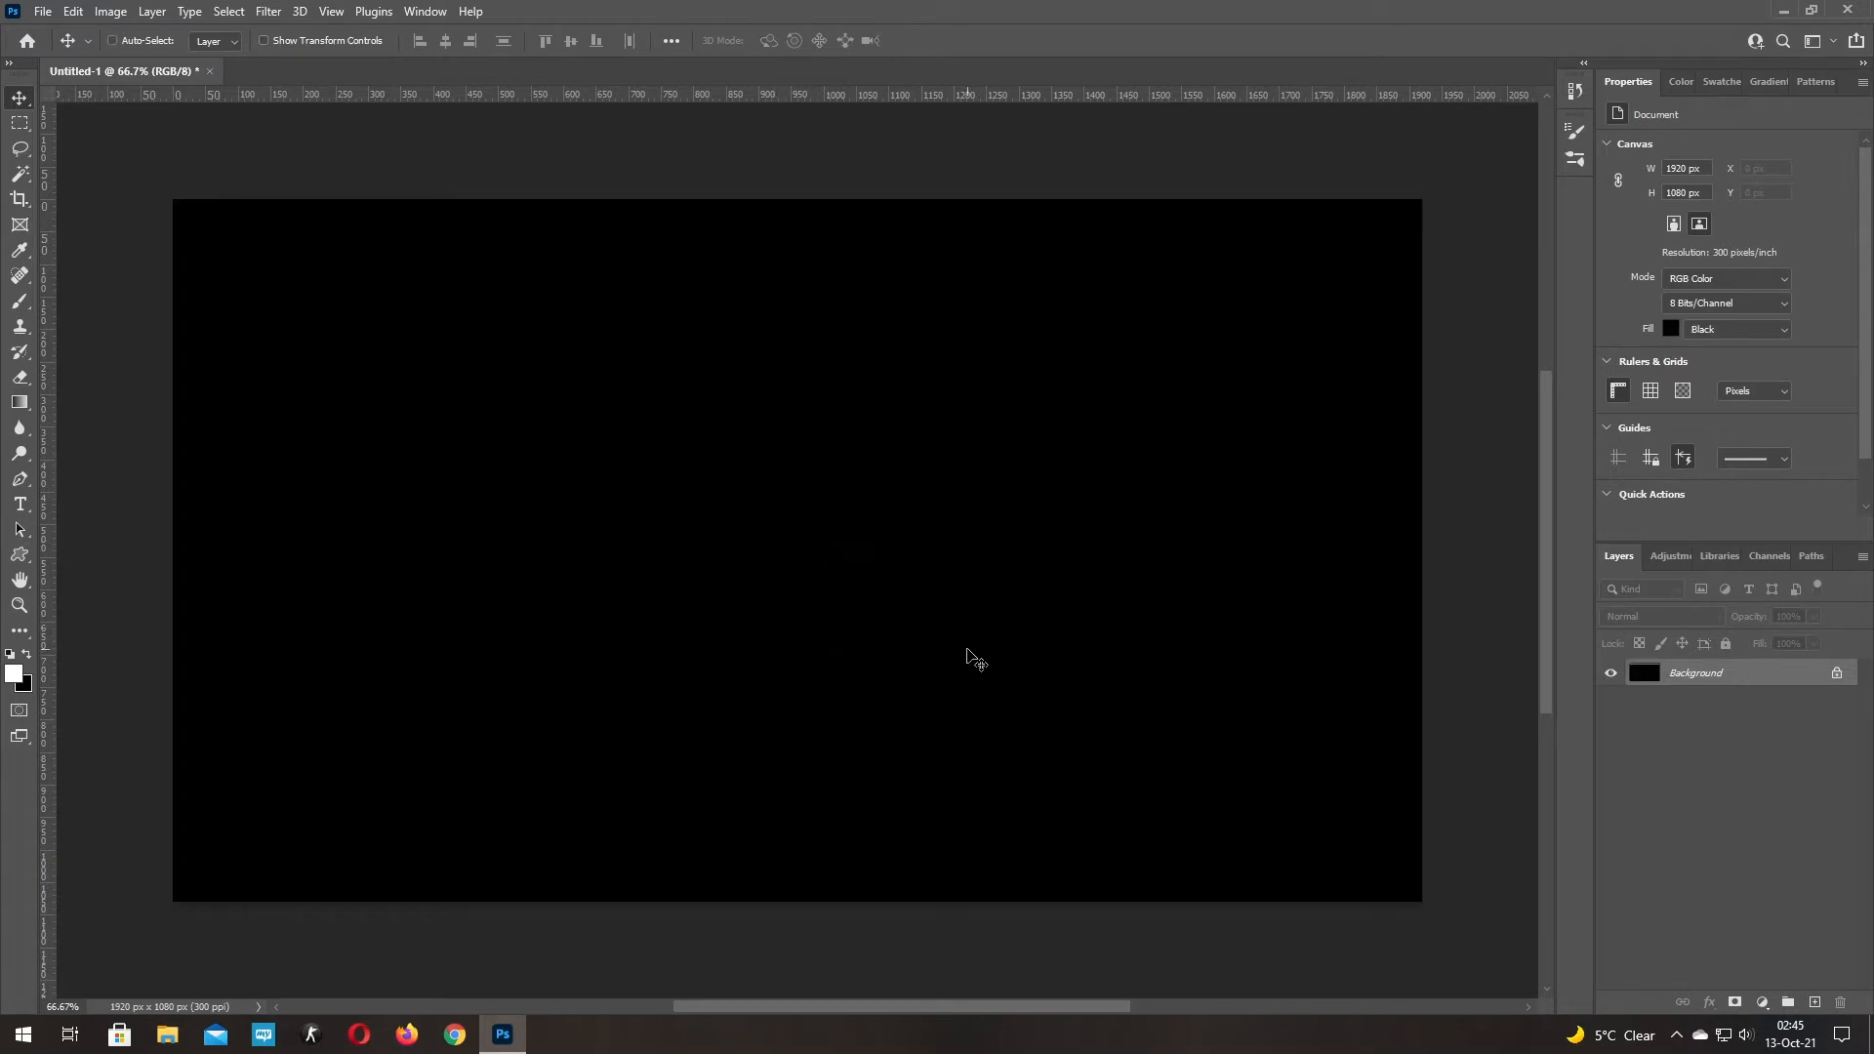
# Add a new empty layer and place one vertical and one horizontal guide through the centre of the canvas
pyautogui.click(1816, 1005)
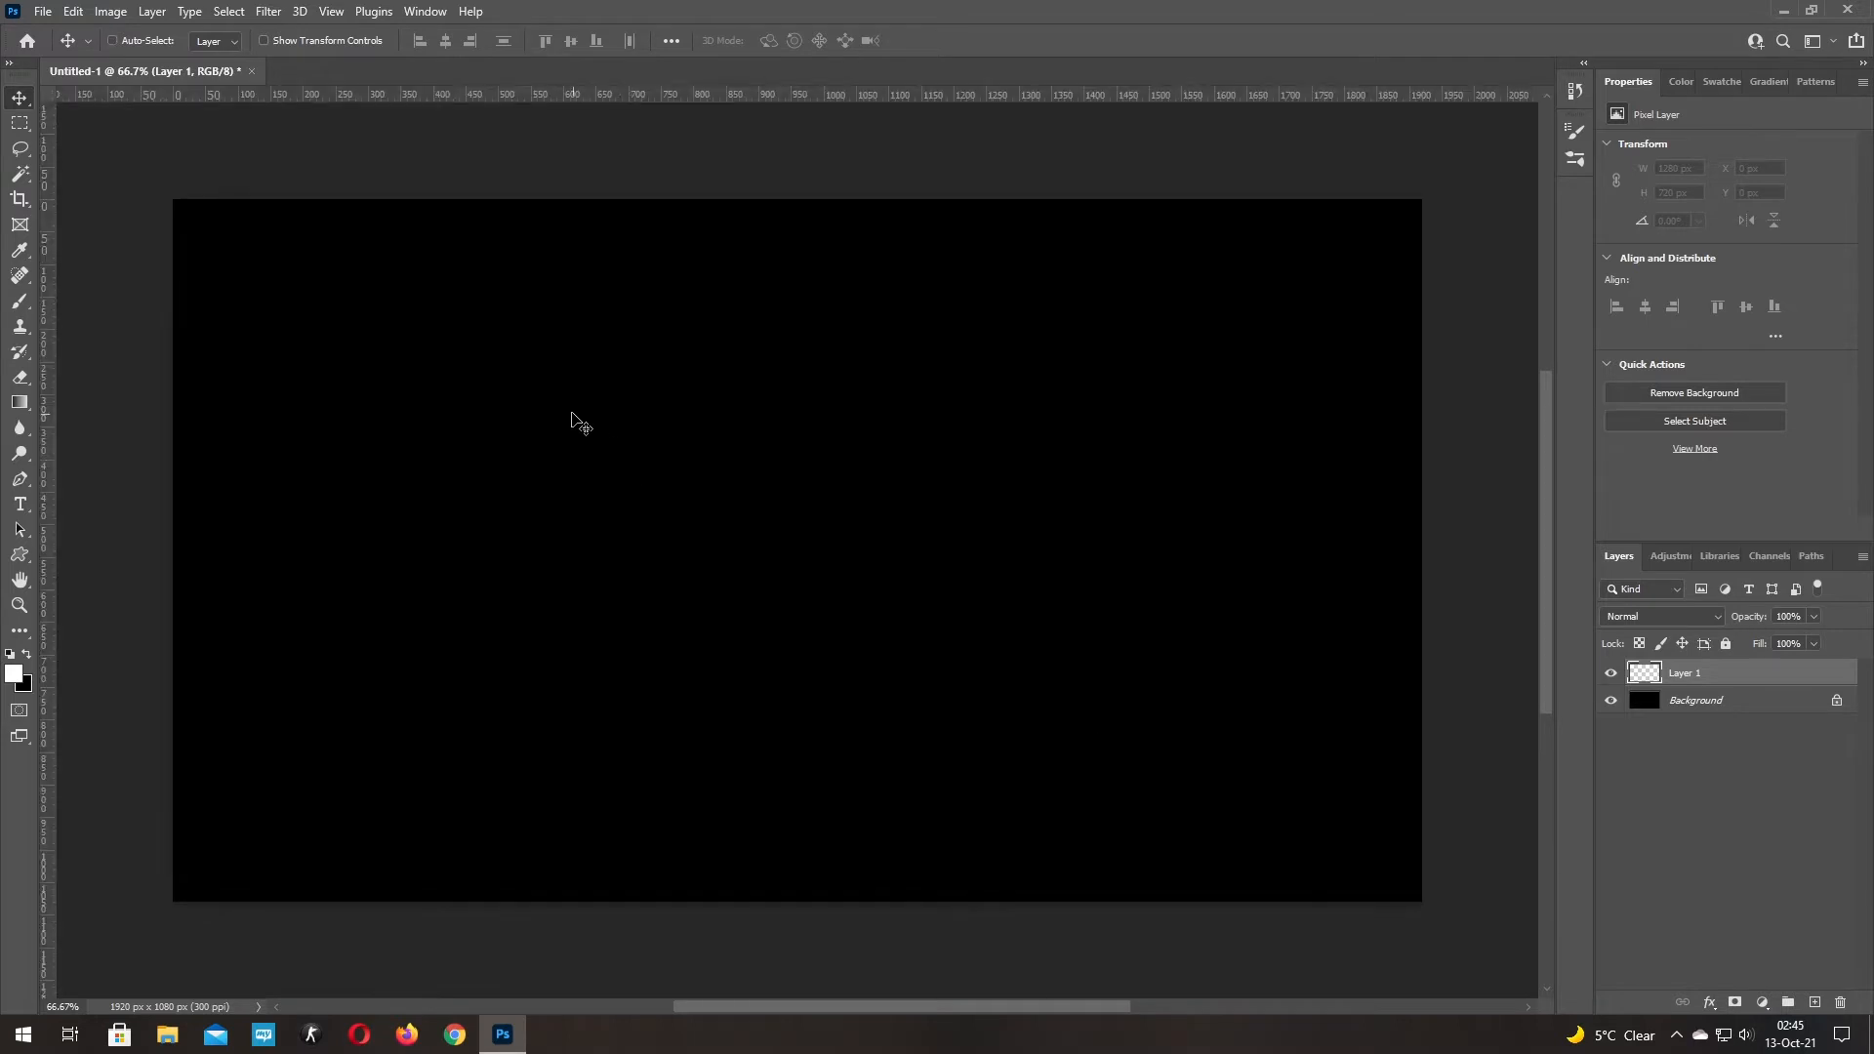
pyautogui.moveTo(56, 351); pyautogui.dragTo(796, 385)
pyautogui.moveTo(748, 99); pyautogui.dragTo(827, 559)
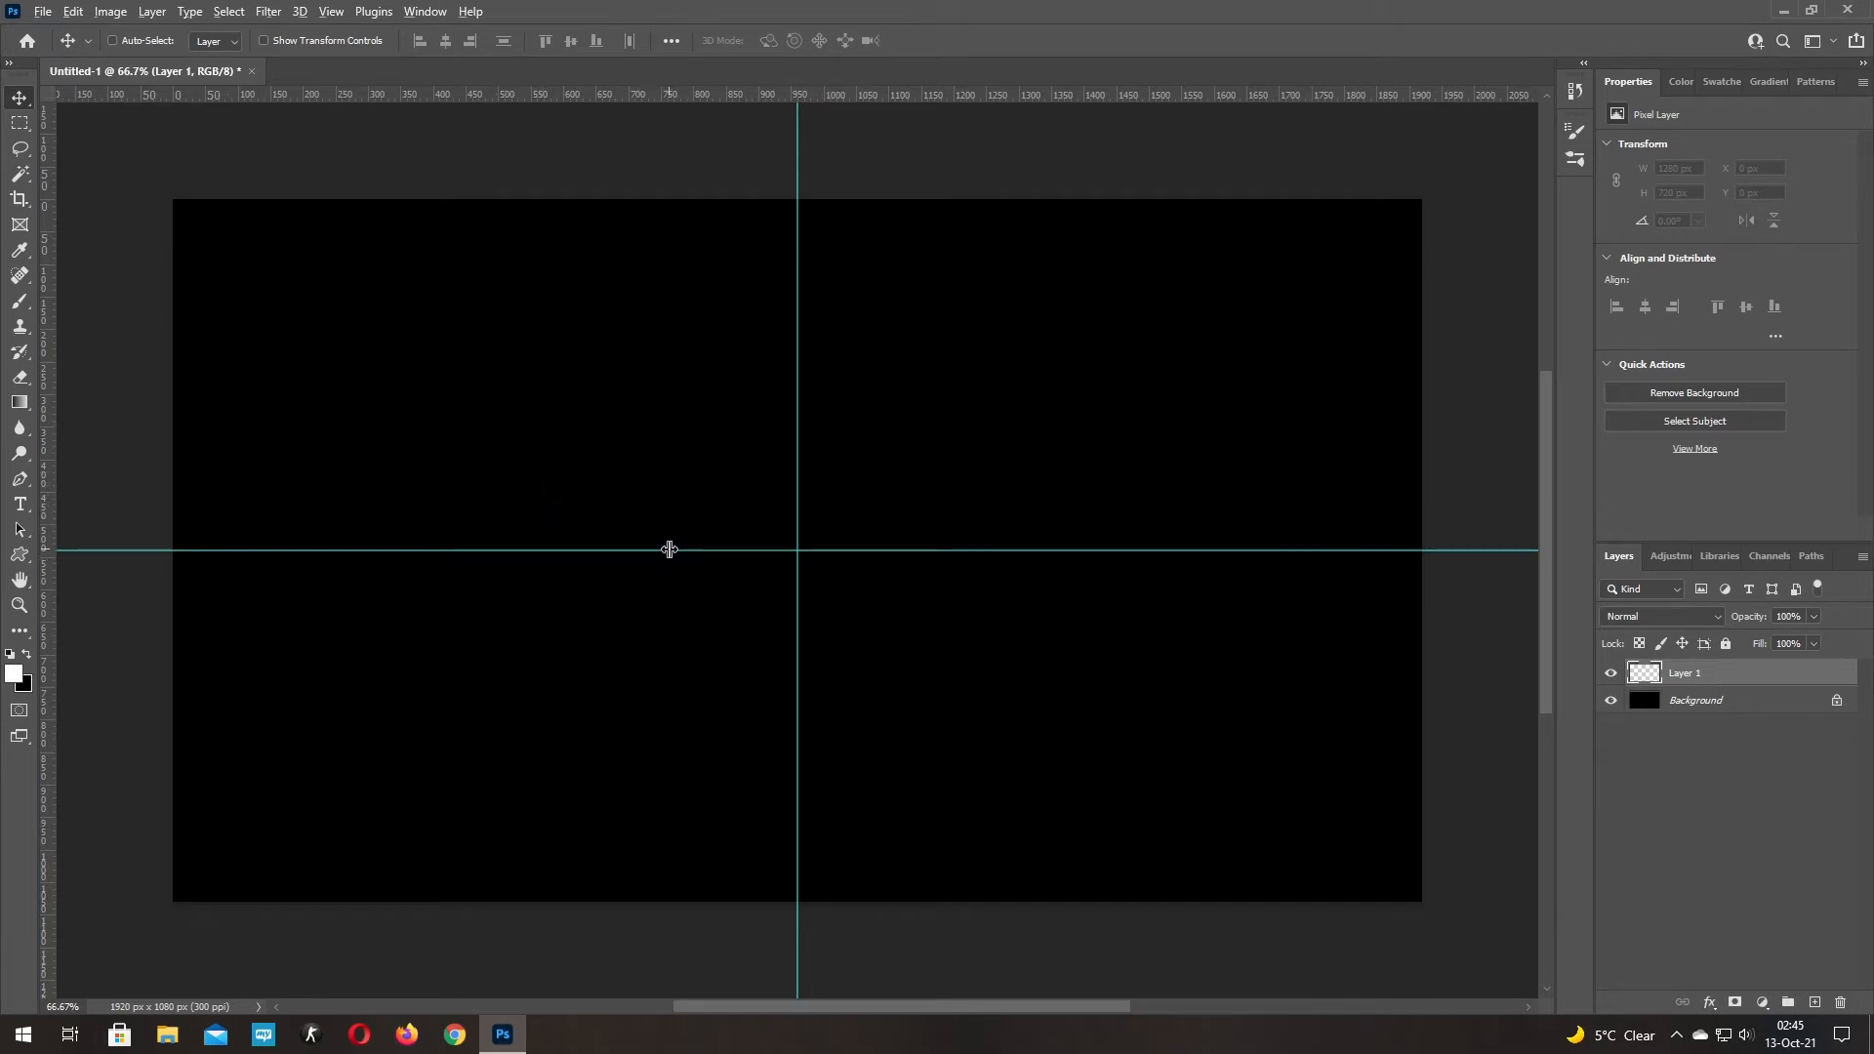
# Select four adjacent pixel rows with the Single Row Marquee tool, two above and two below the horizontal guide
pyautogui.scroll(10, 669, 550)
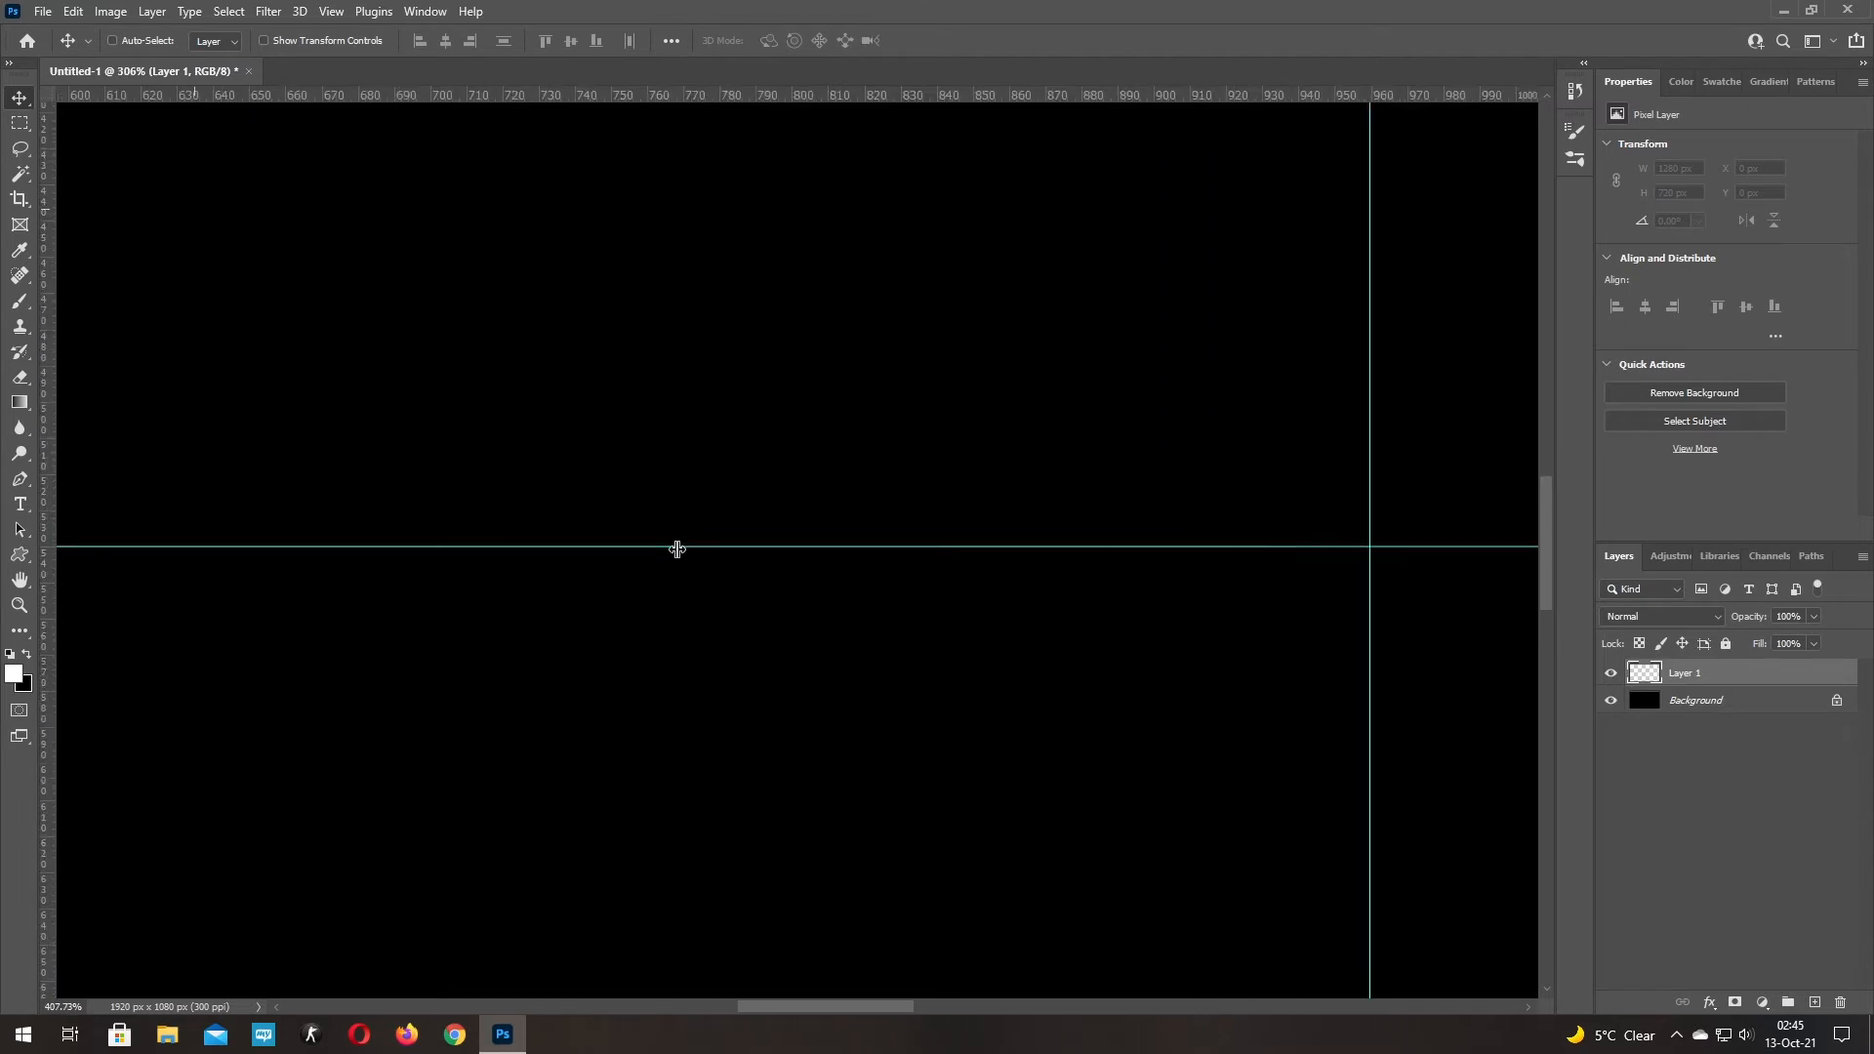
pyautogui.scroll(5, 677, 550)
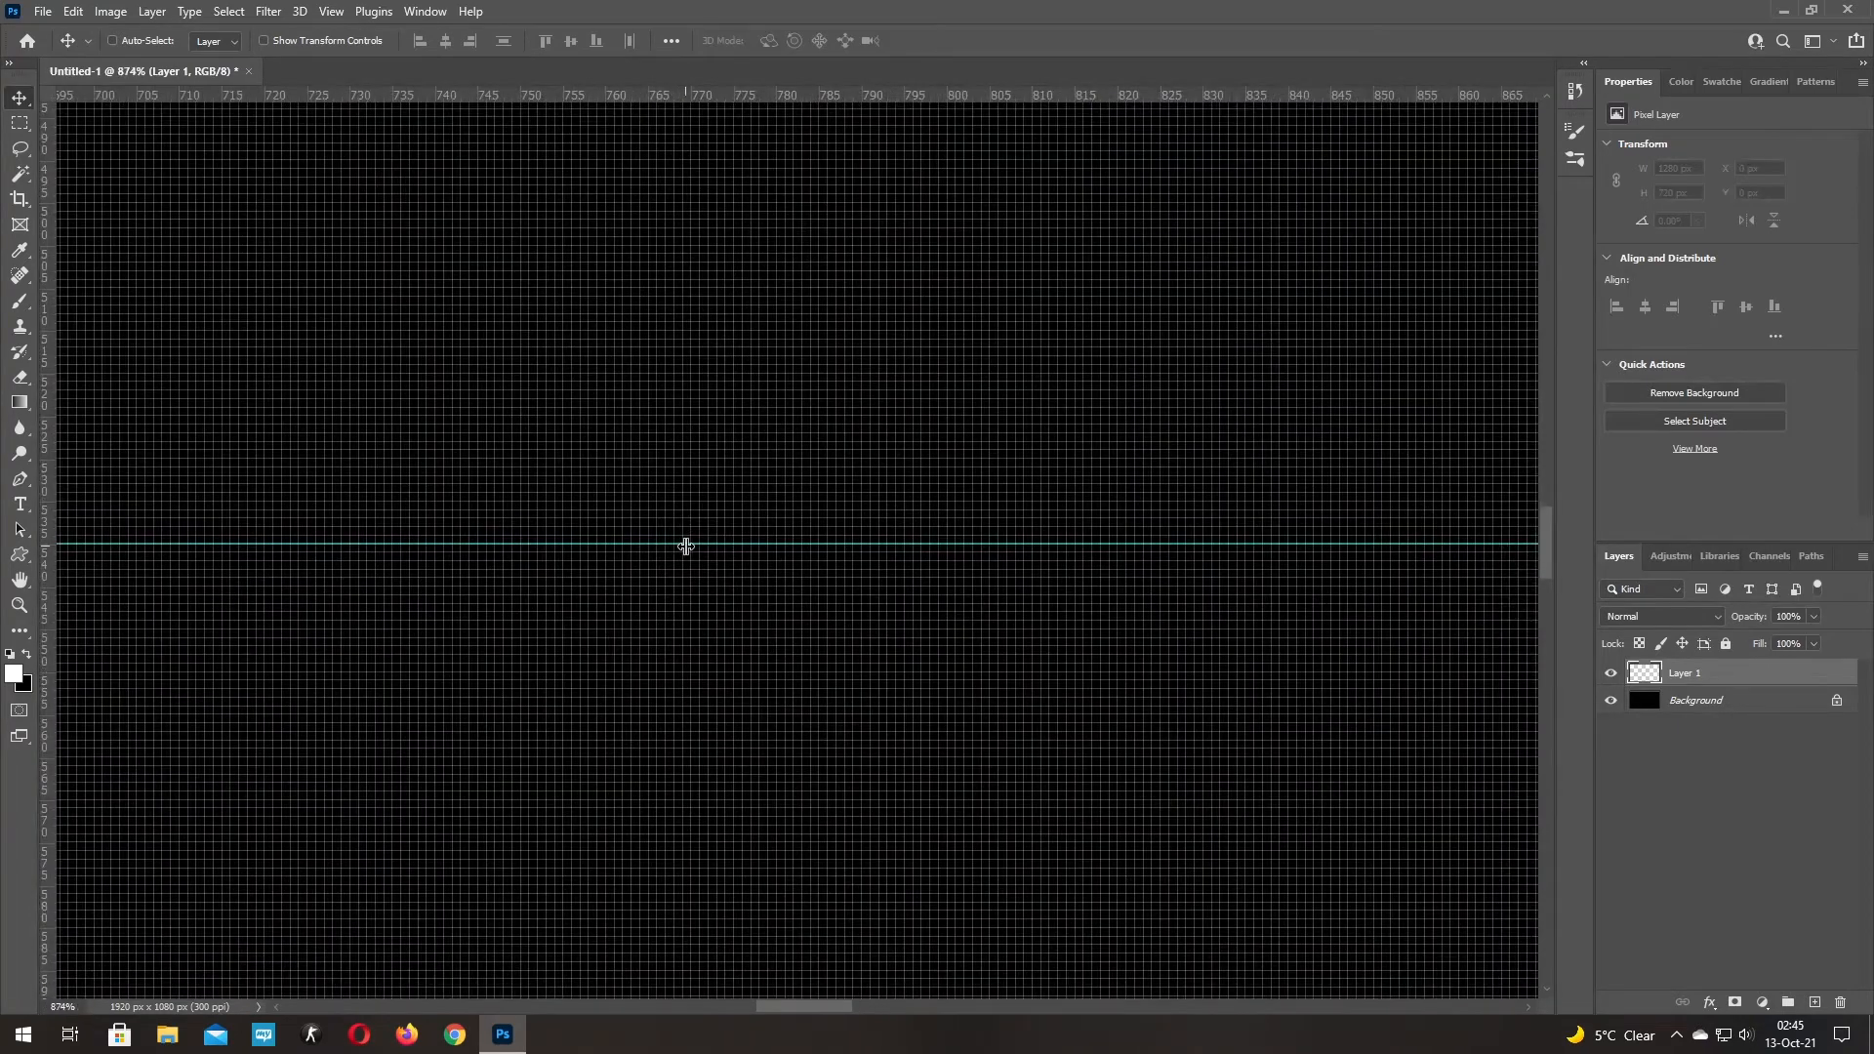
pyautogui.scroll(3, 682, 546)
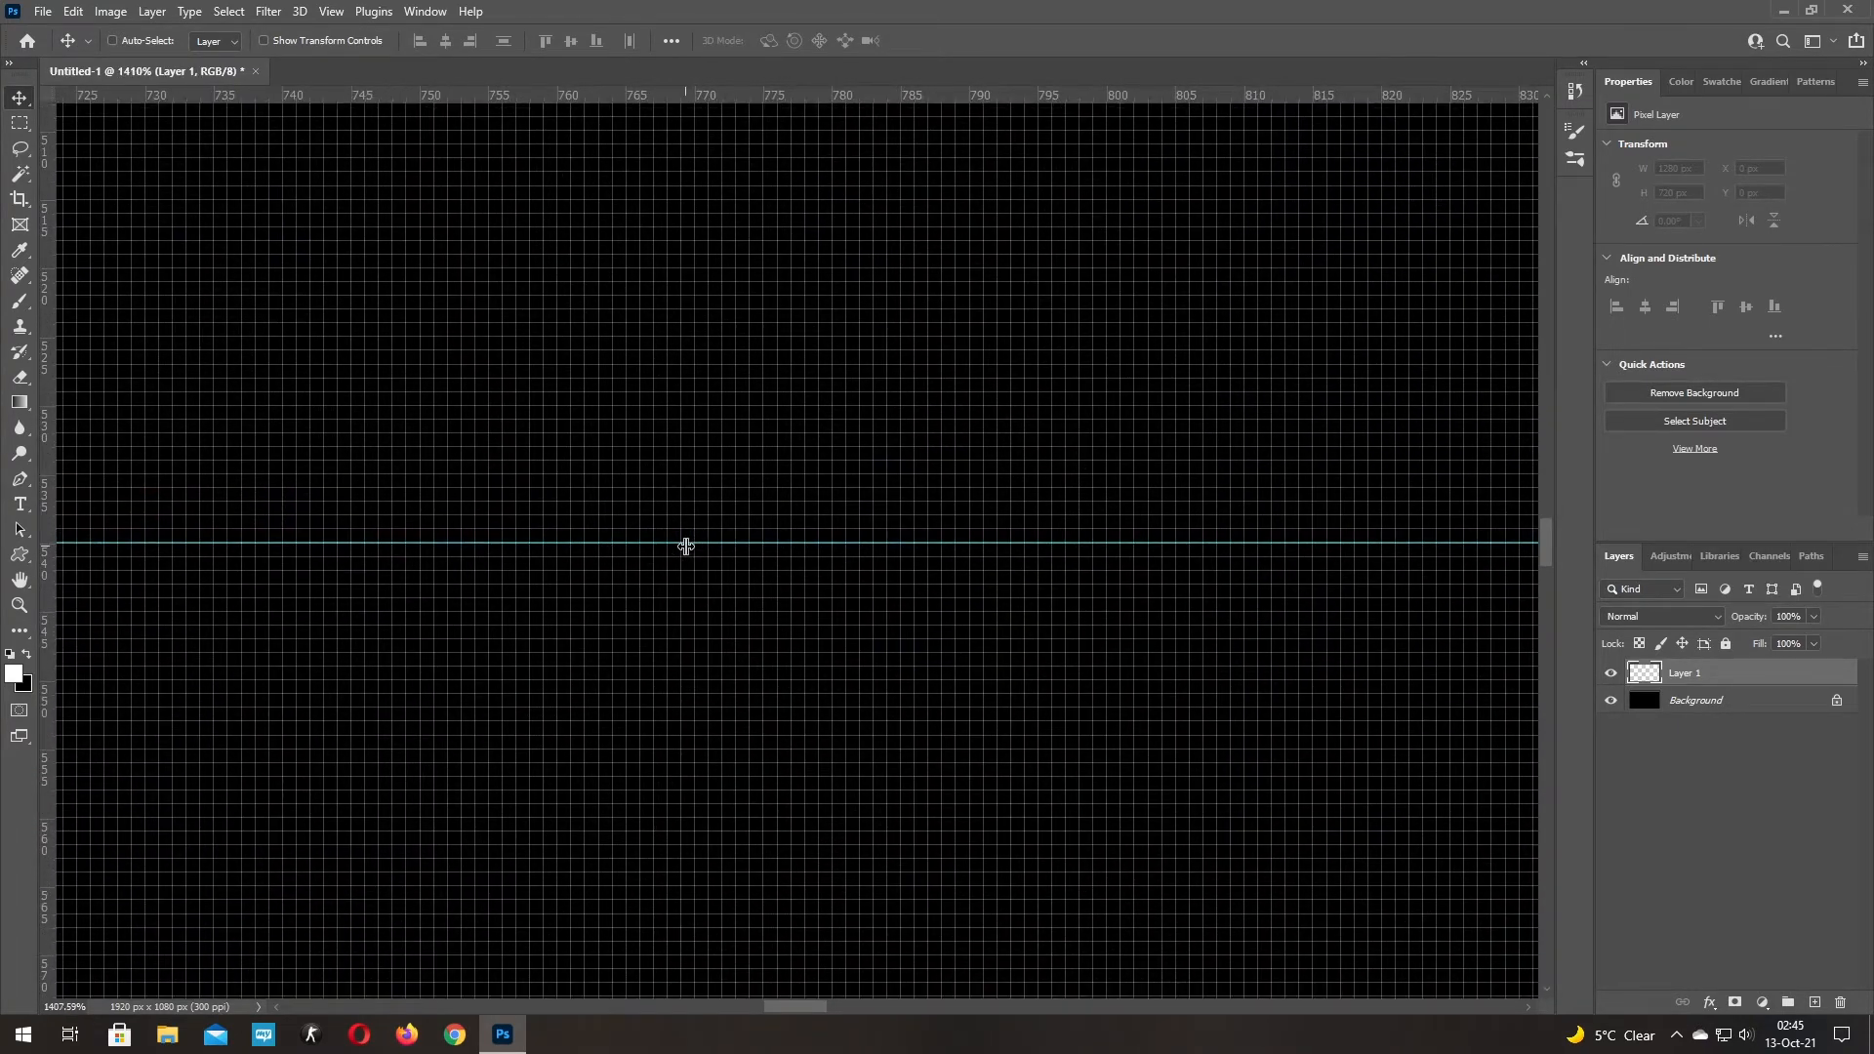
pyautogui.scroll(1, 686, 546)
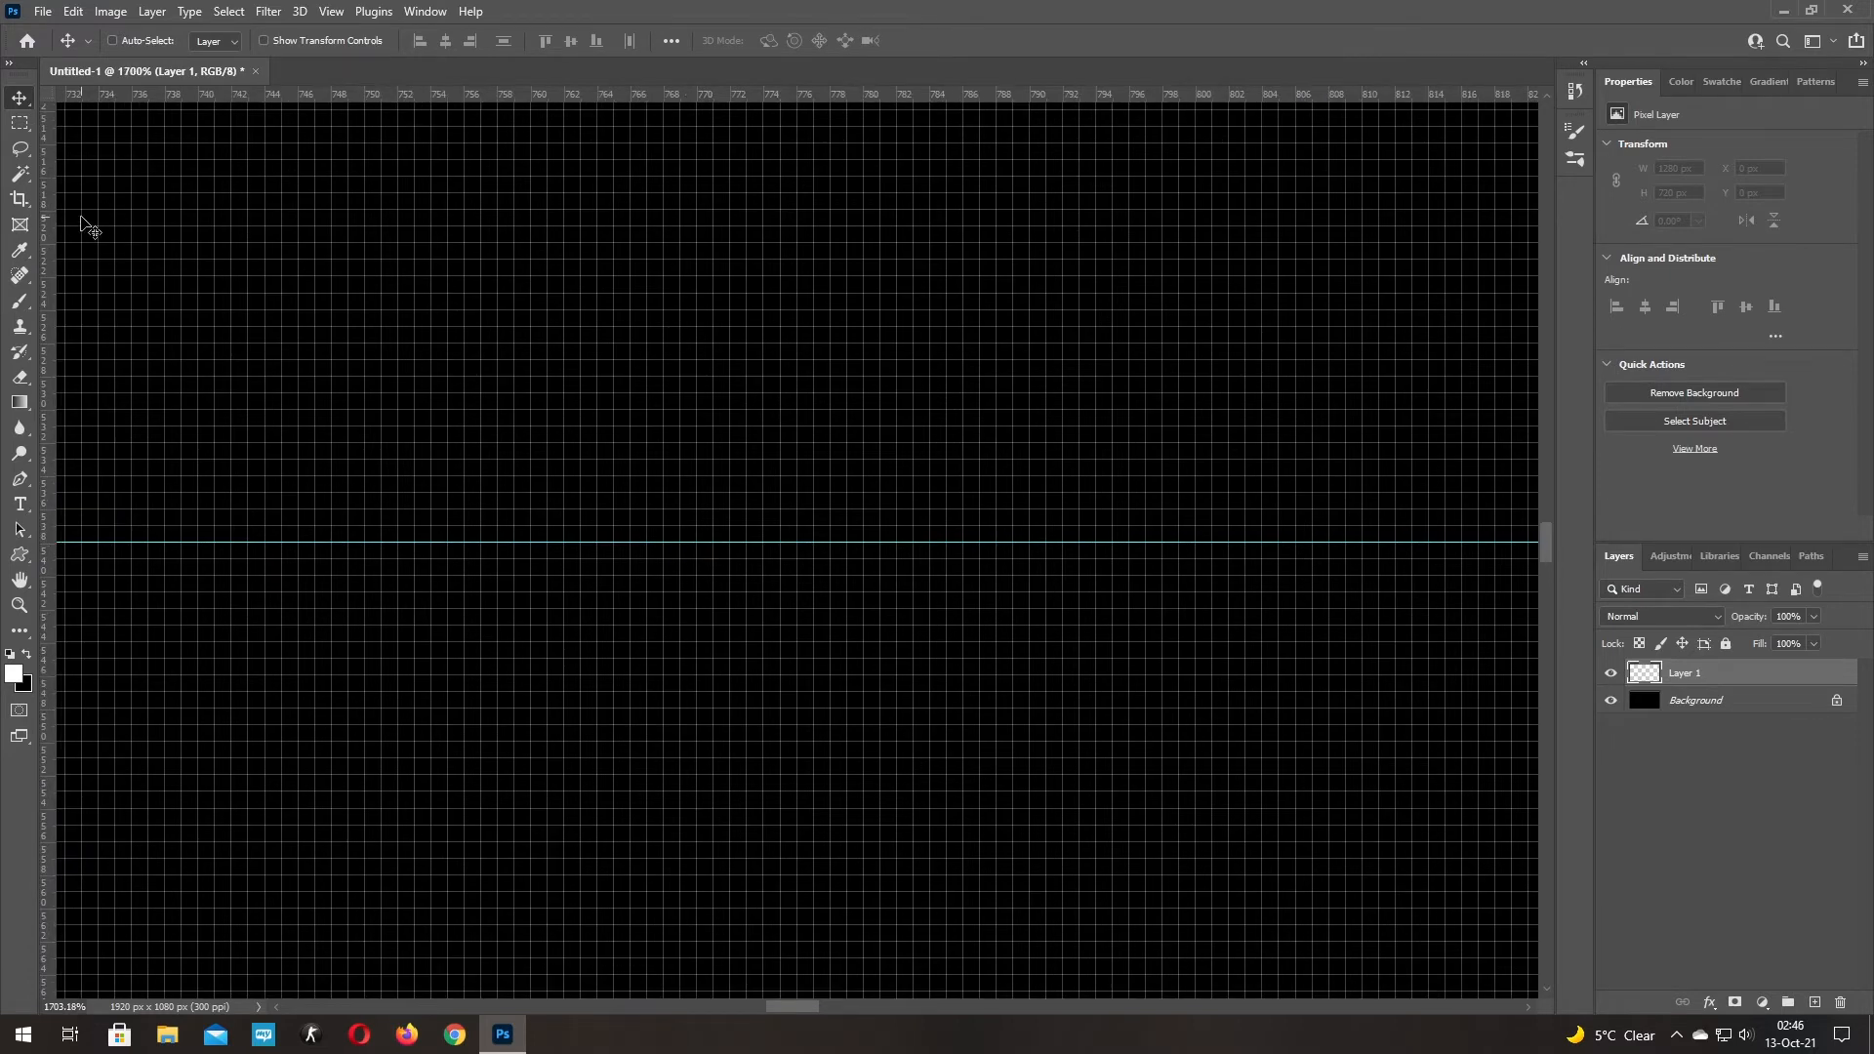
pyautogui.click(21, 124)
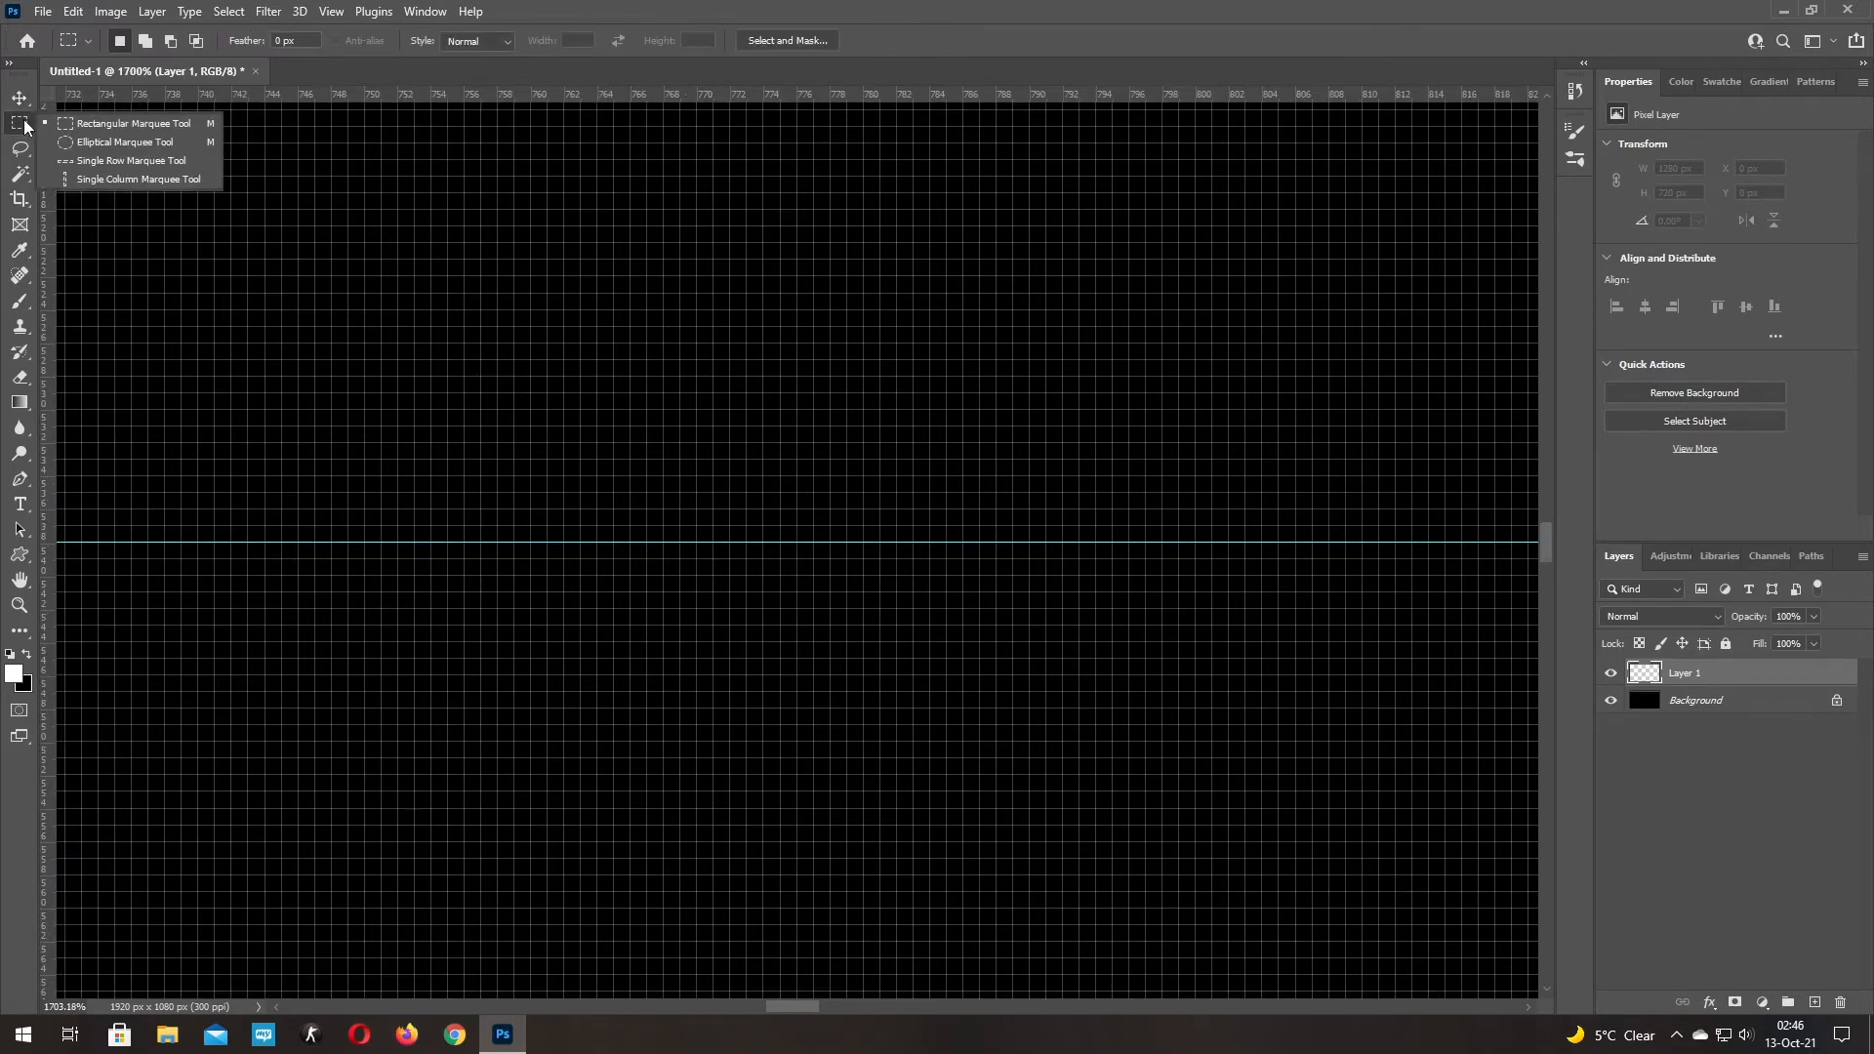
pyautogui.click(97, 161)
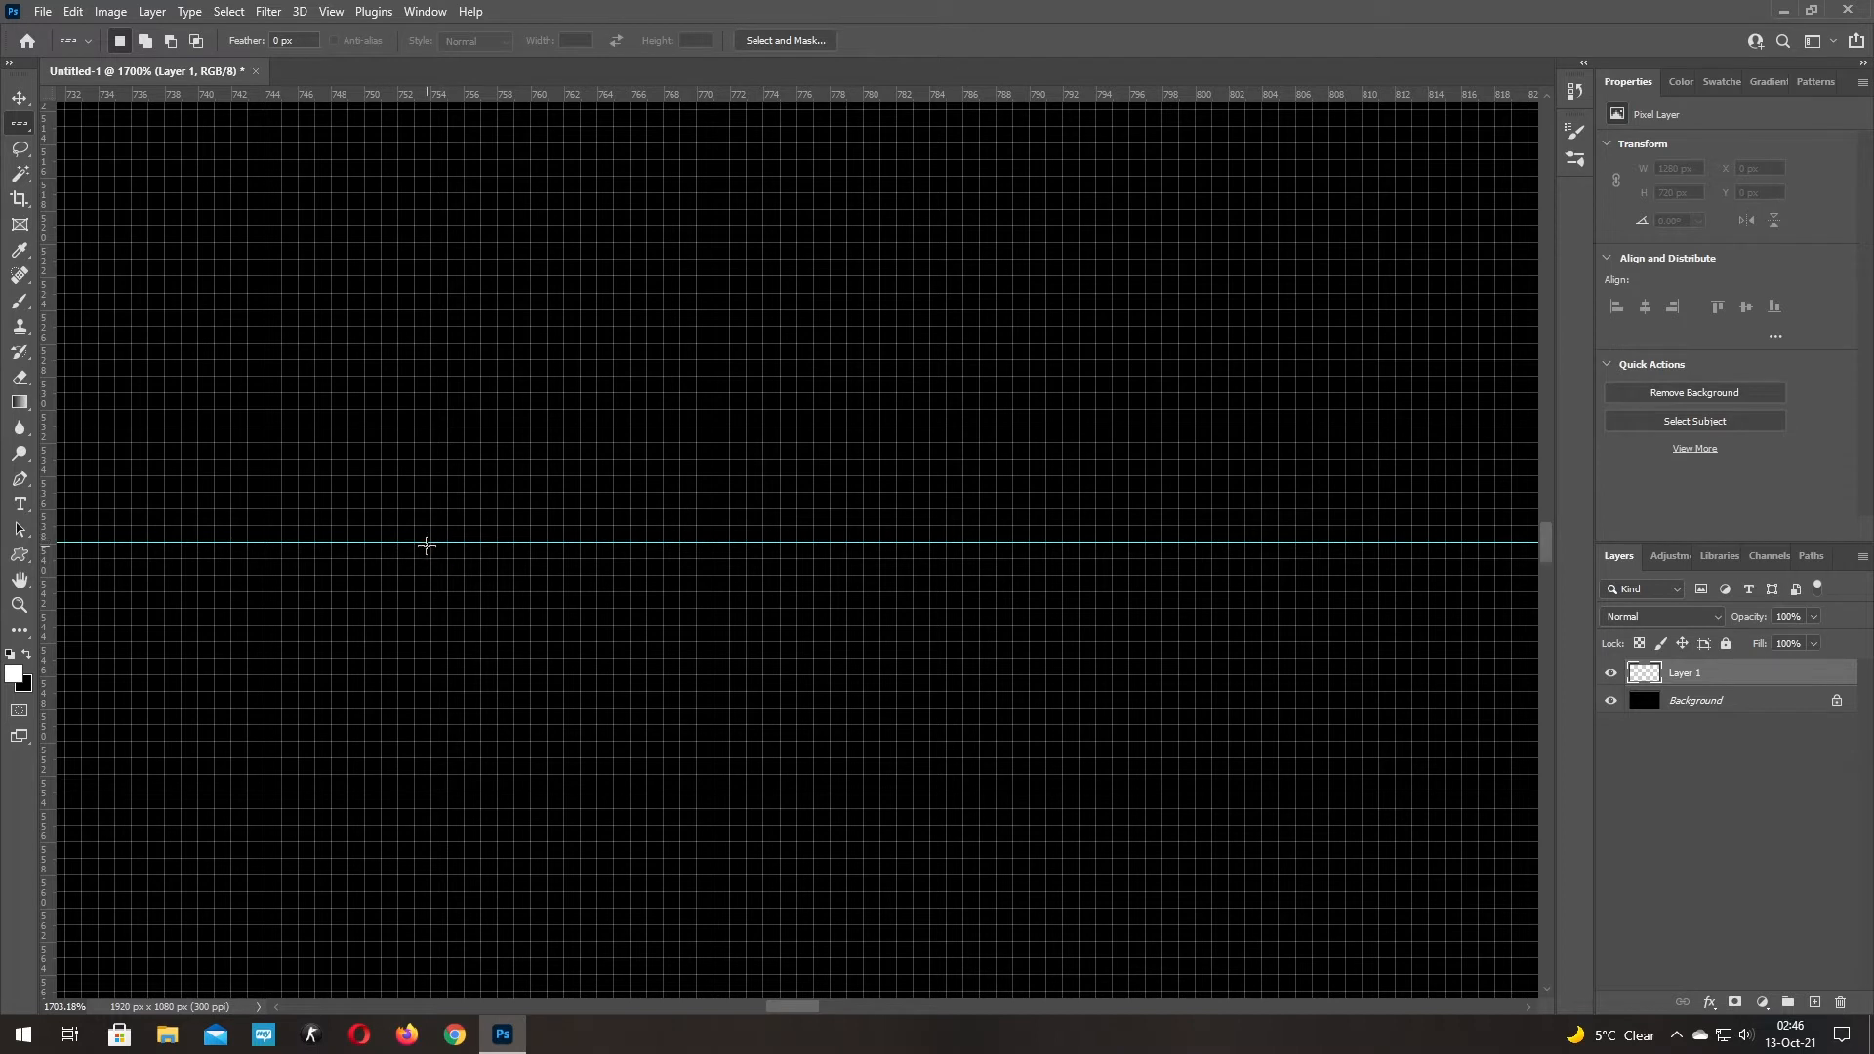
pyautogui.press('shift')
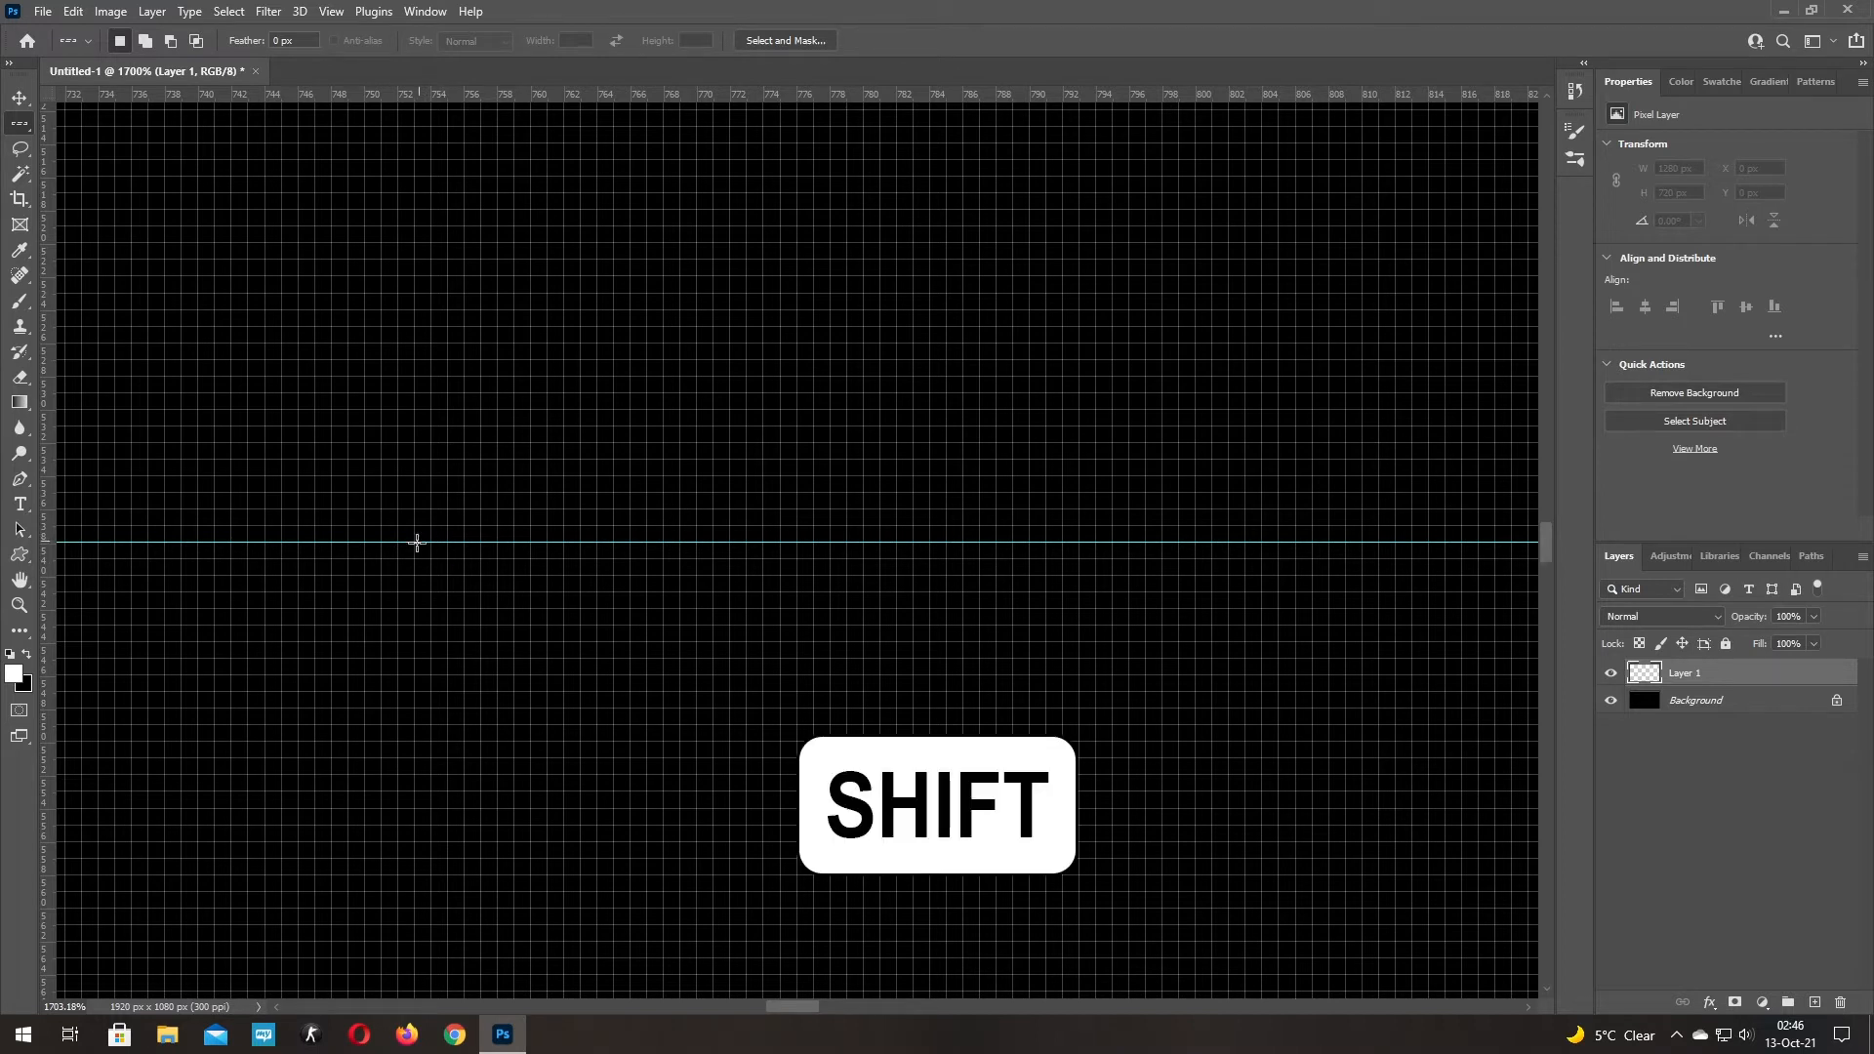
pyautogui.click(405, 569)
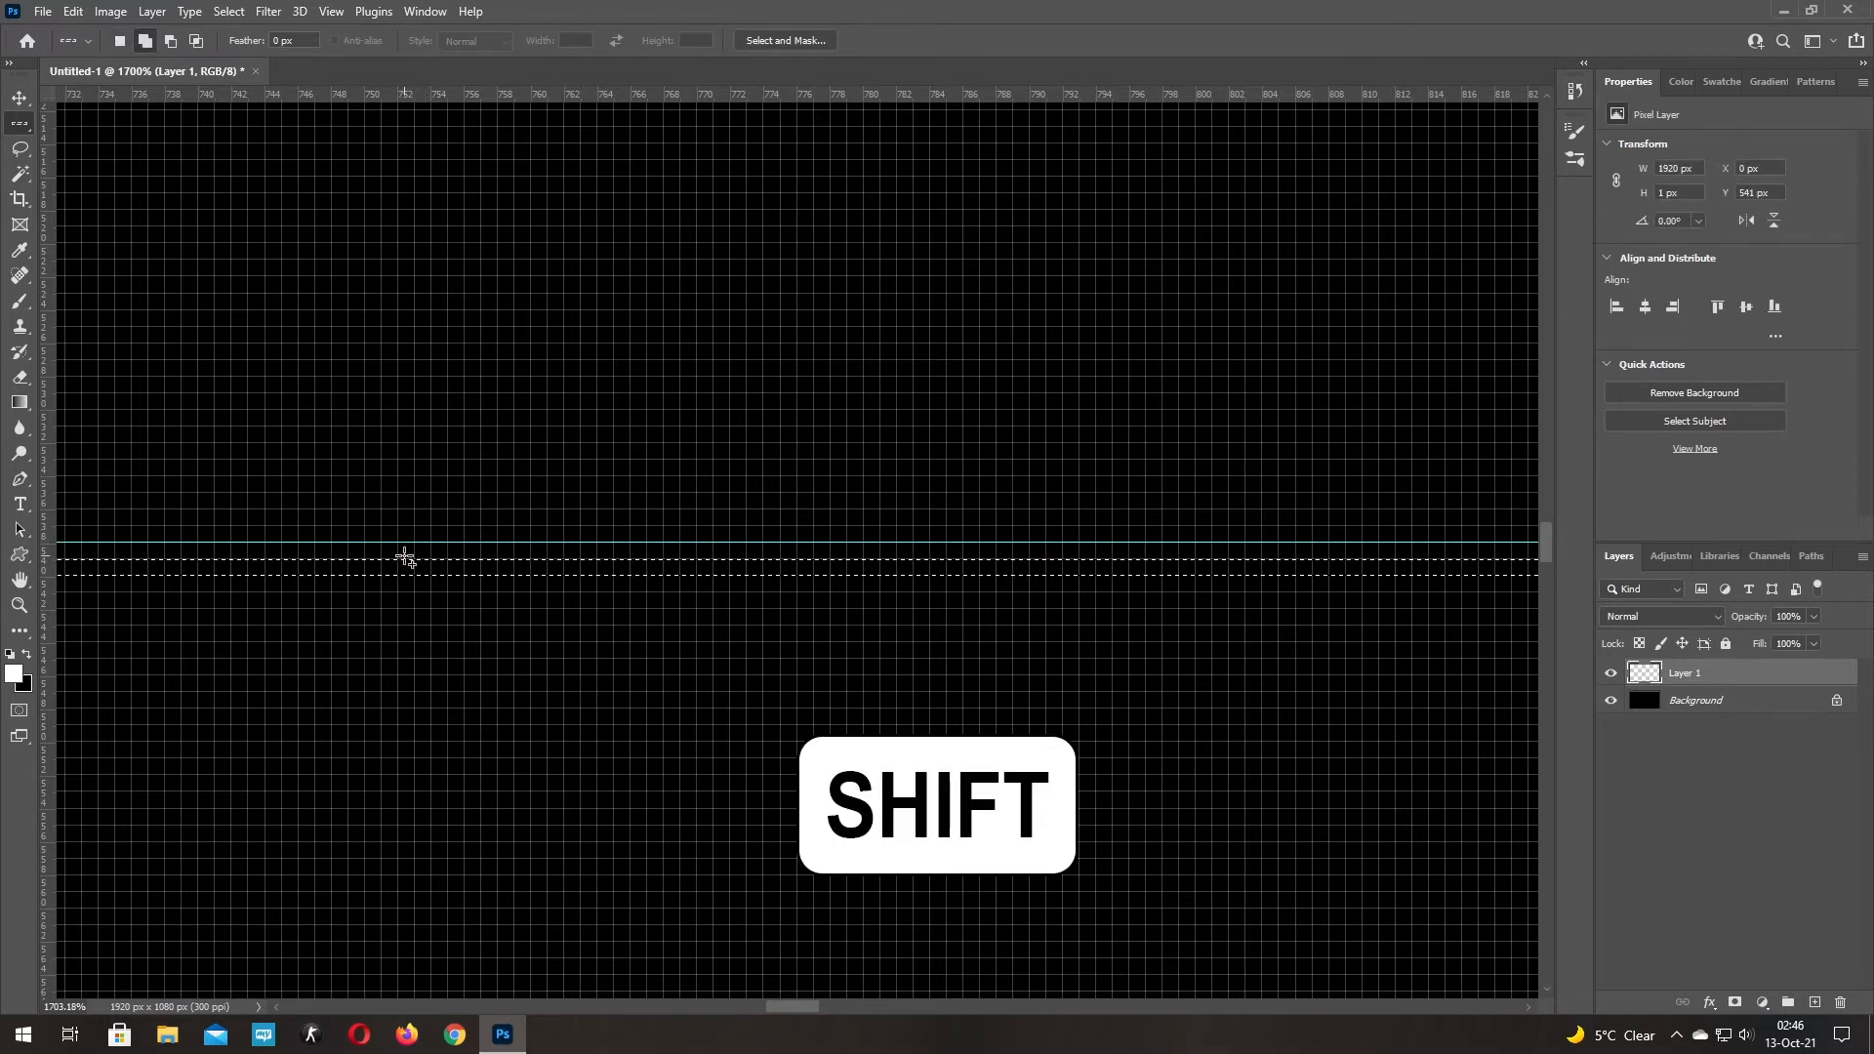
pyautogui.keyDown('shift'); pyautogui.click(405, 552); pyautogui.keyUp('shift')
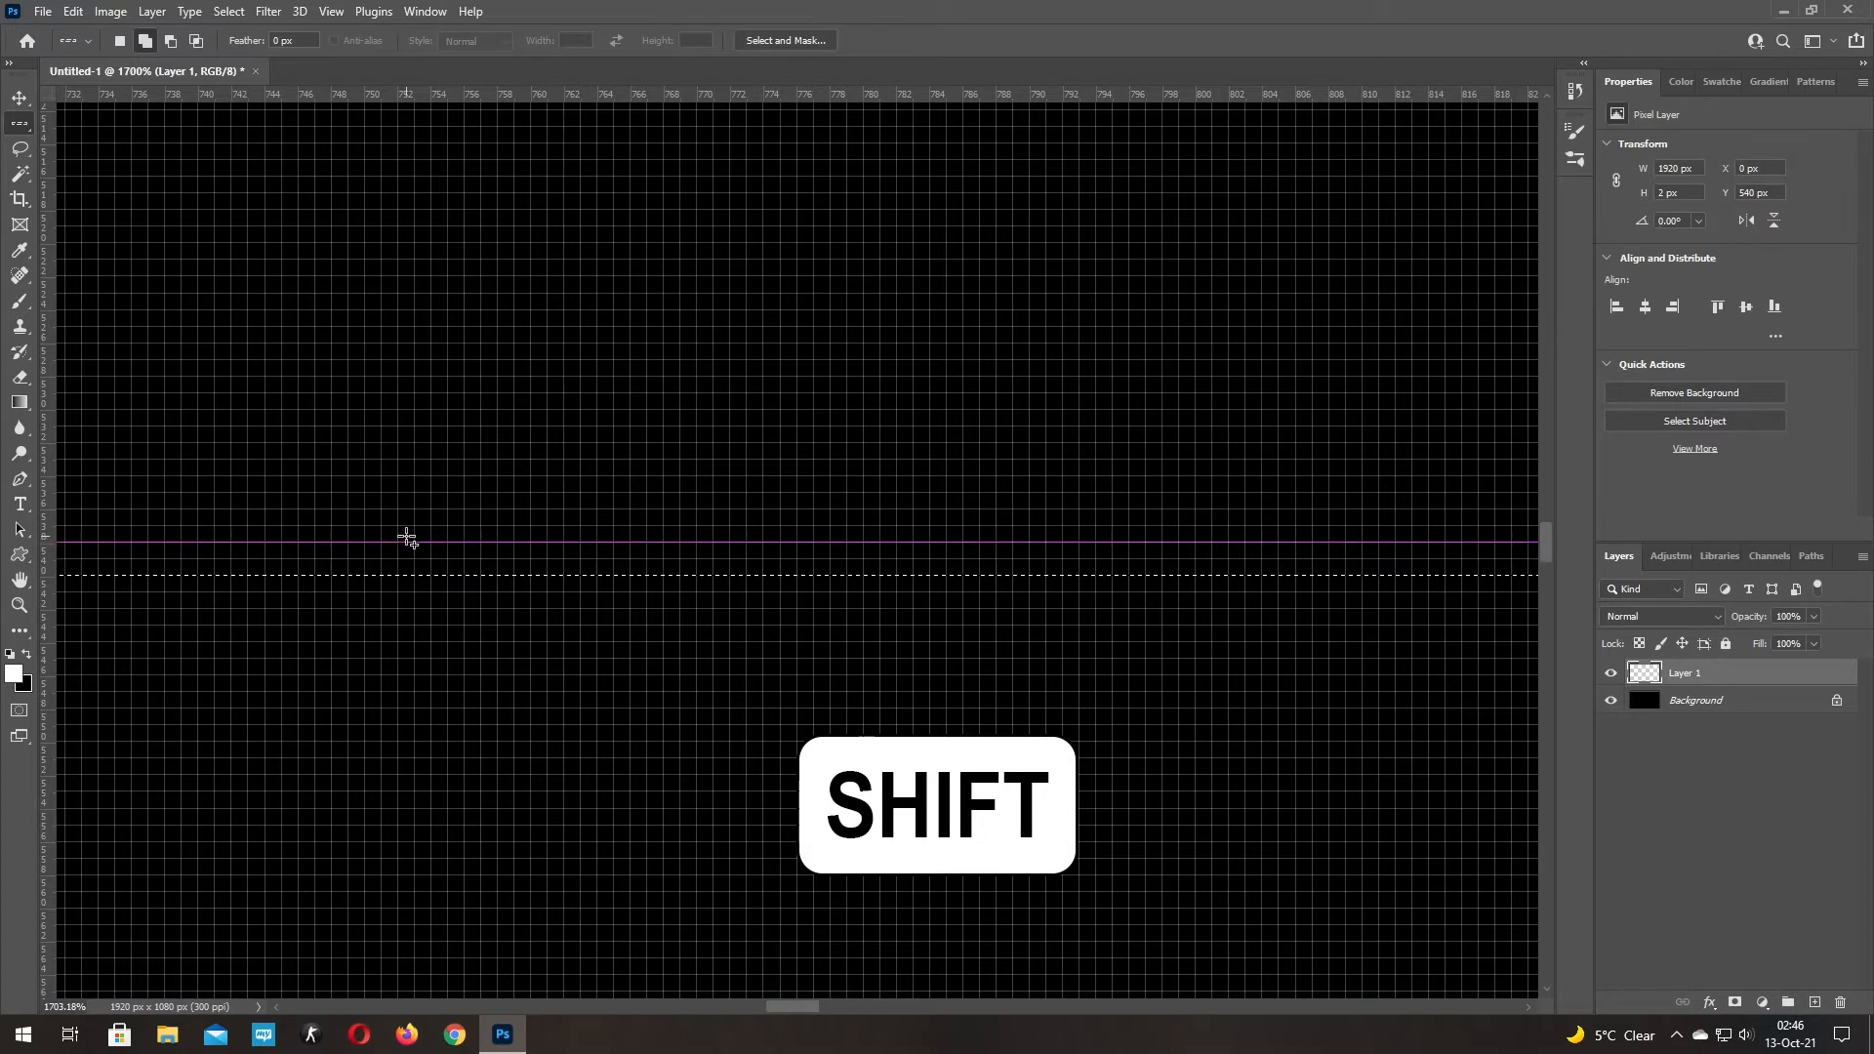
pyautogui.keyDown('shift'); pyautogui.click(410, 518); pyautogui.keyUp('shift')
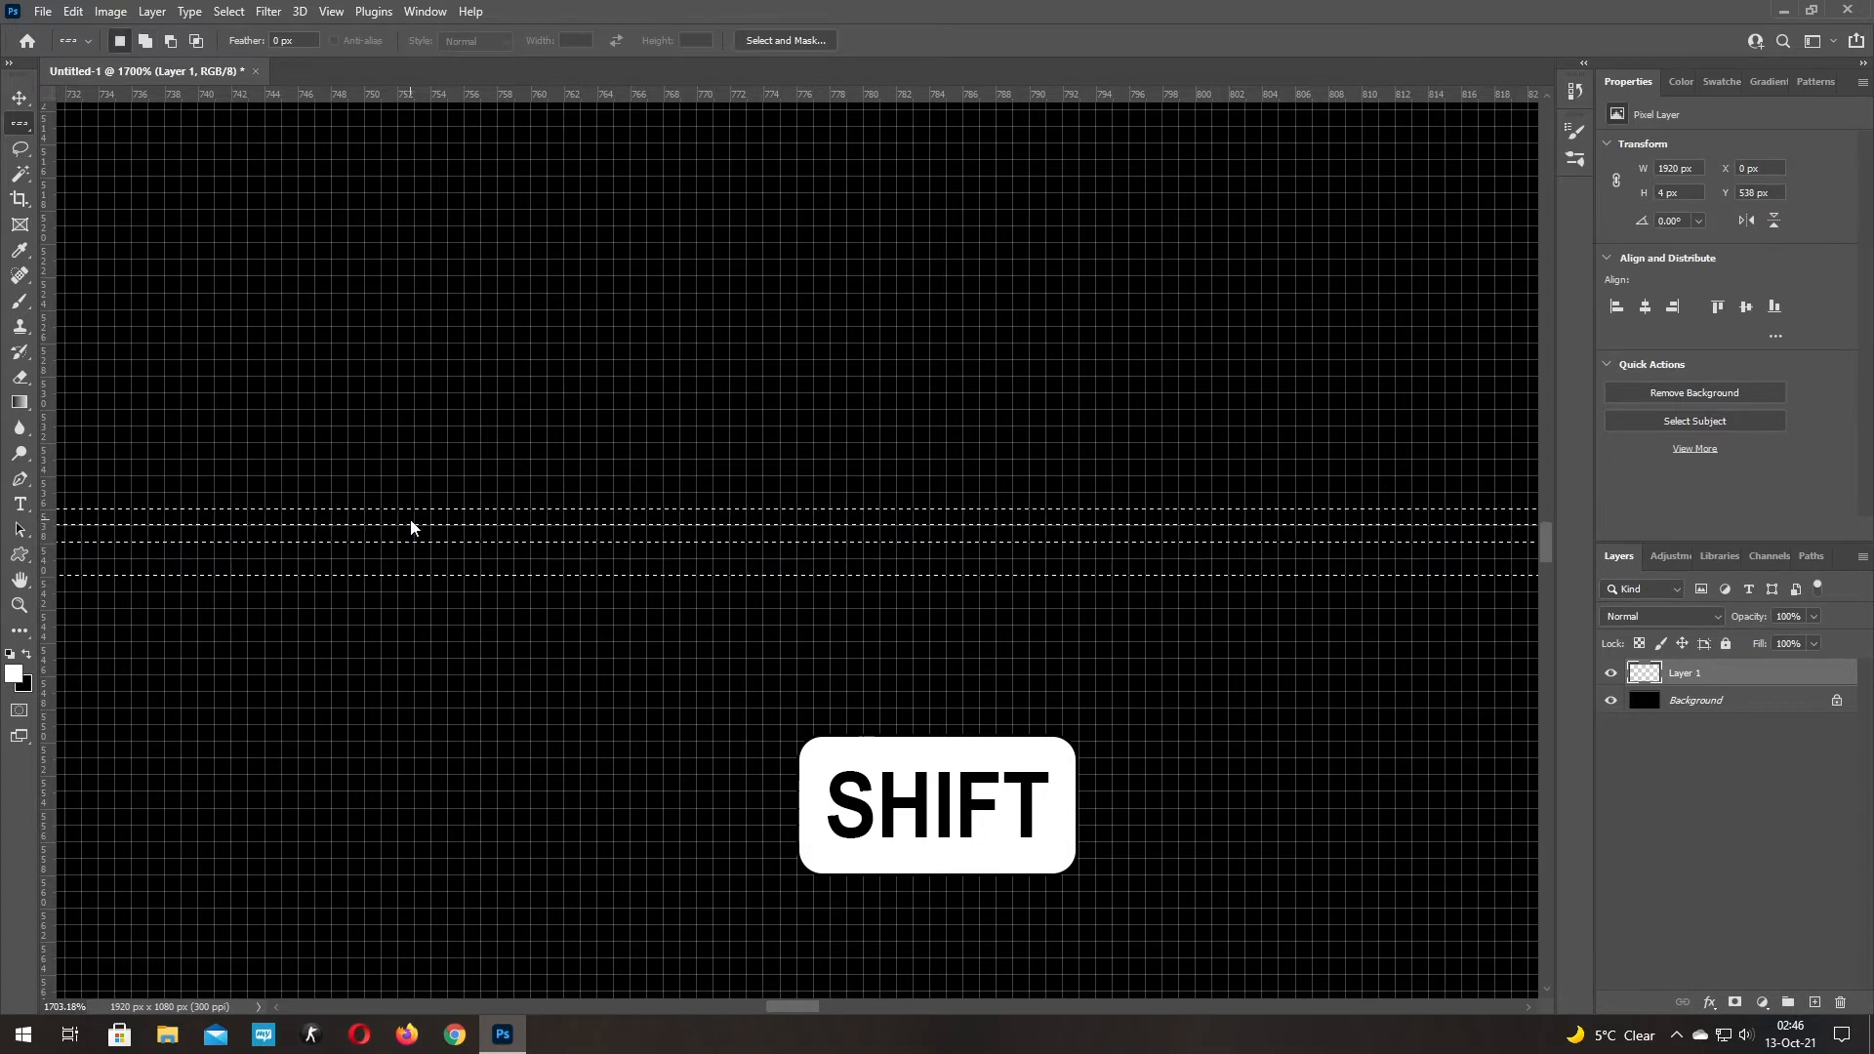
pyautogui.keyDown('shift'); pyautogui.click(406, 532); pyautogui.keyUp('shift')
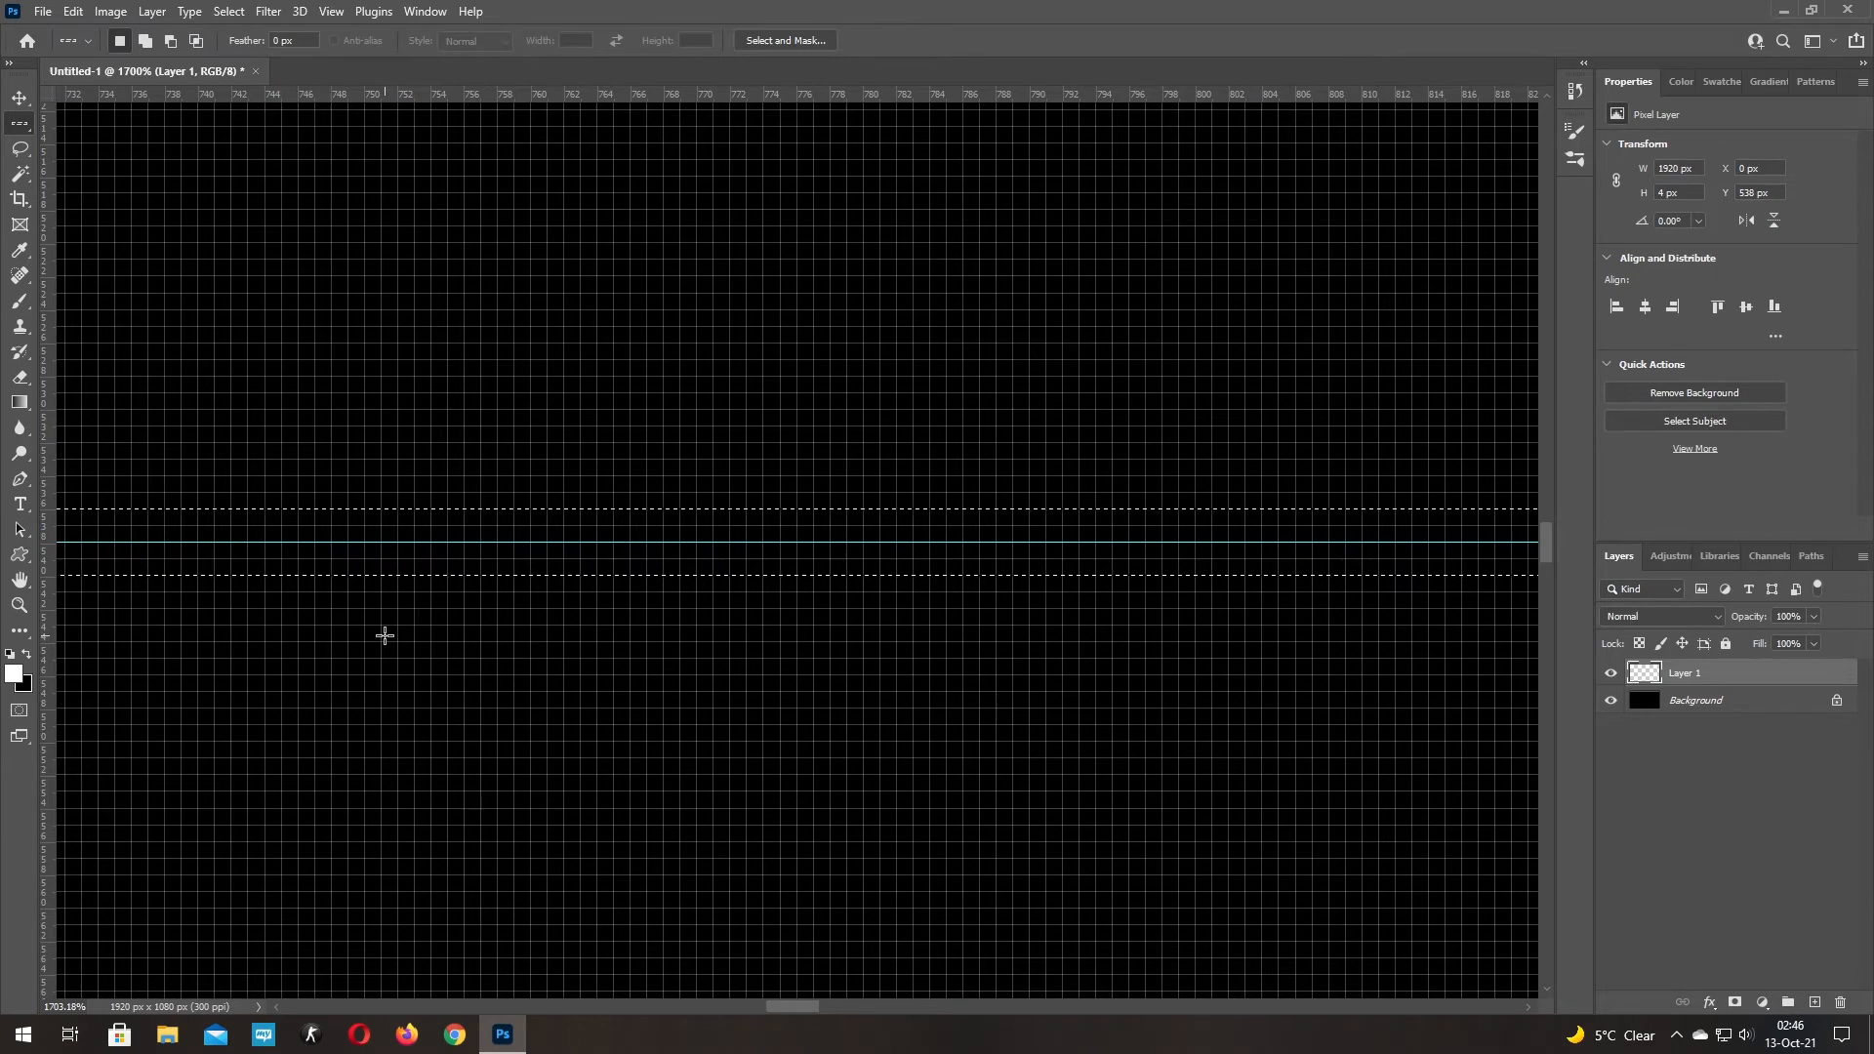
# Fill the selected row band with white on the new layer and deselect it
pyautogui.hotkey('ctrl', '0')
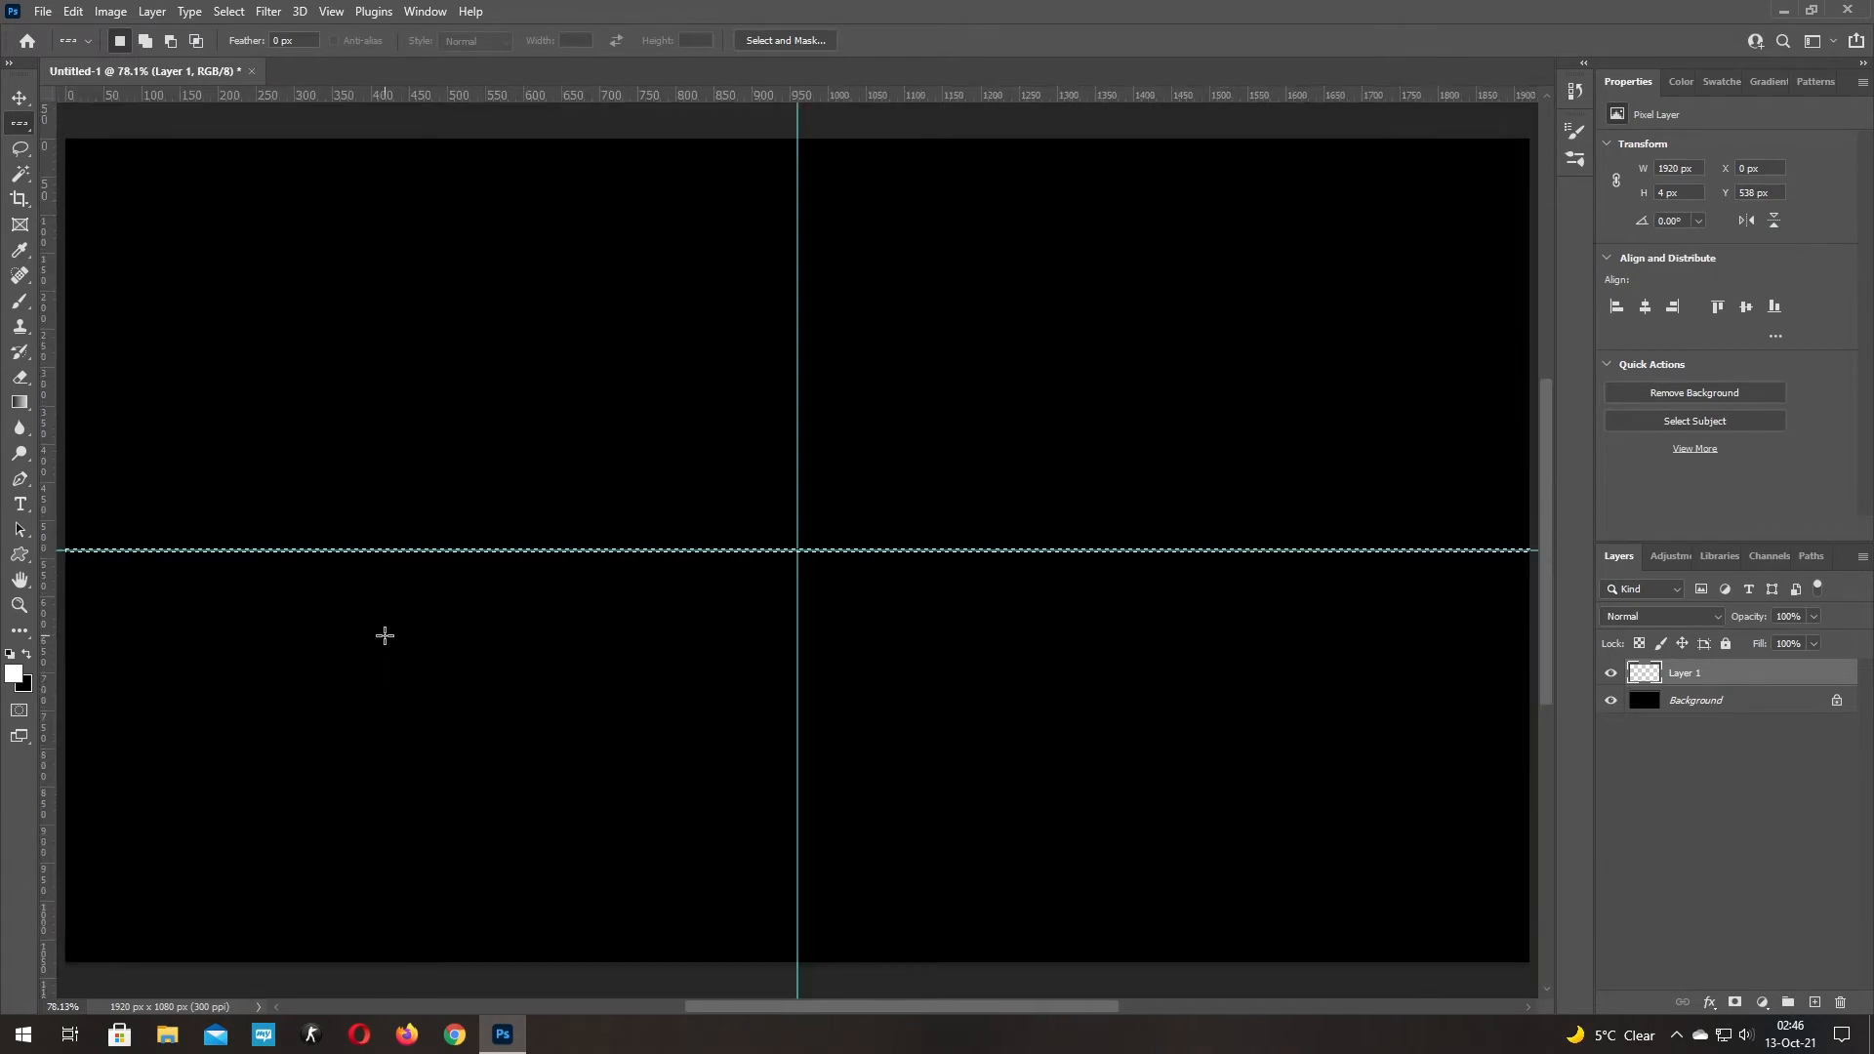
pyautogui.press('d')
pyautogui.press('x')
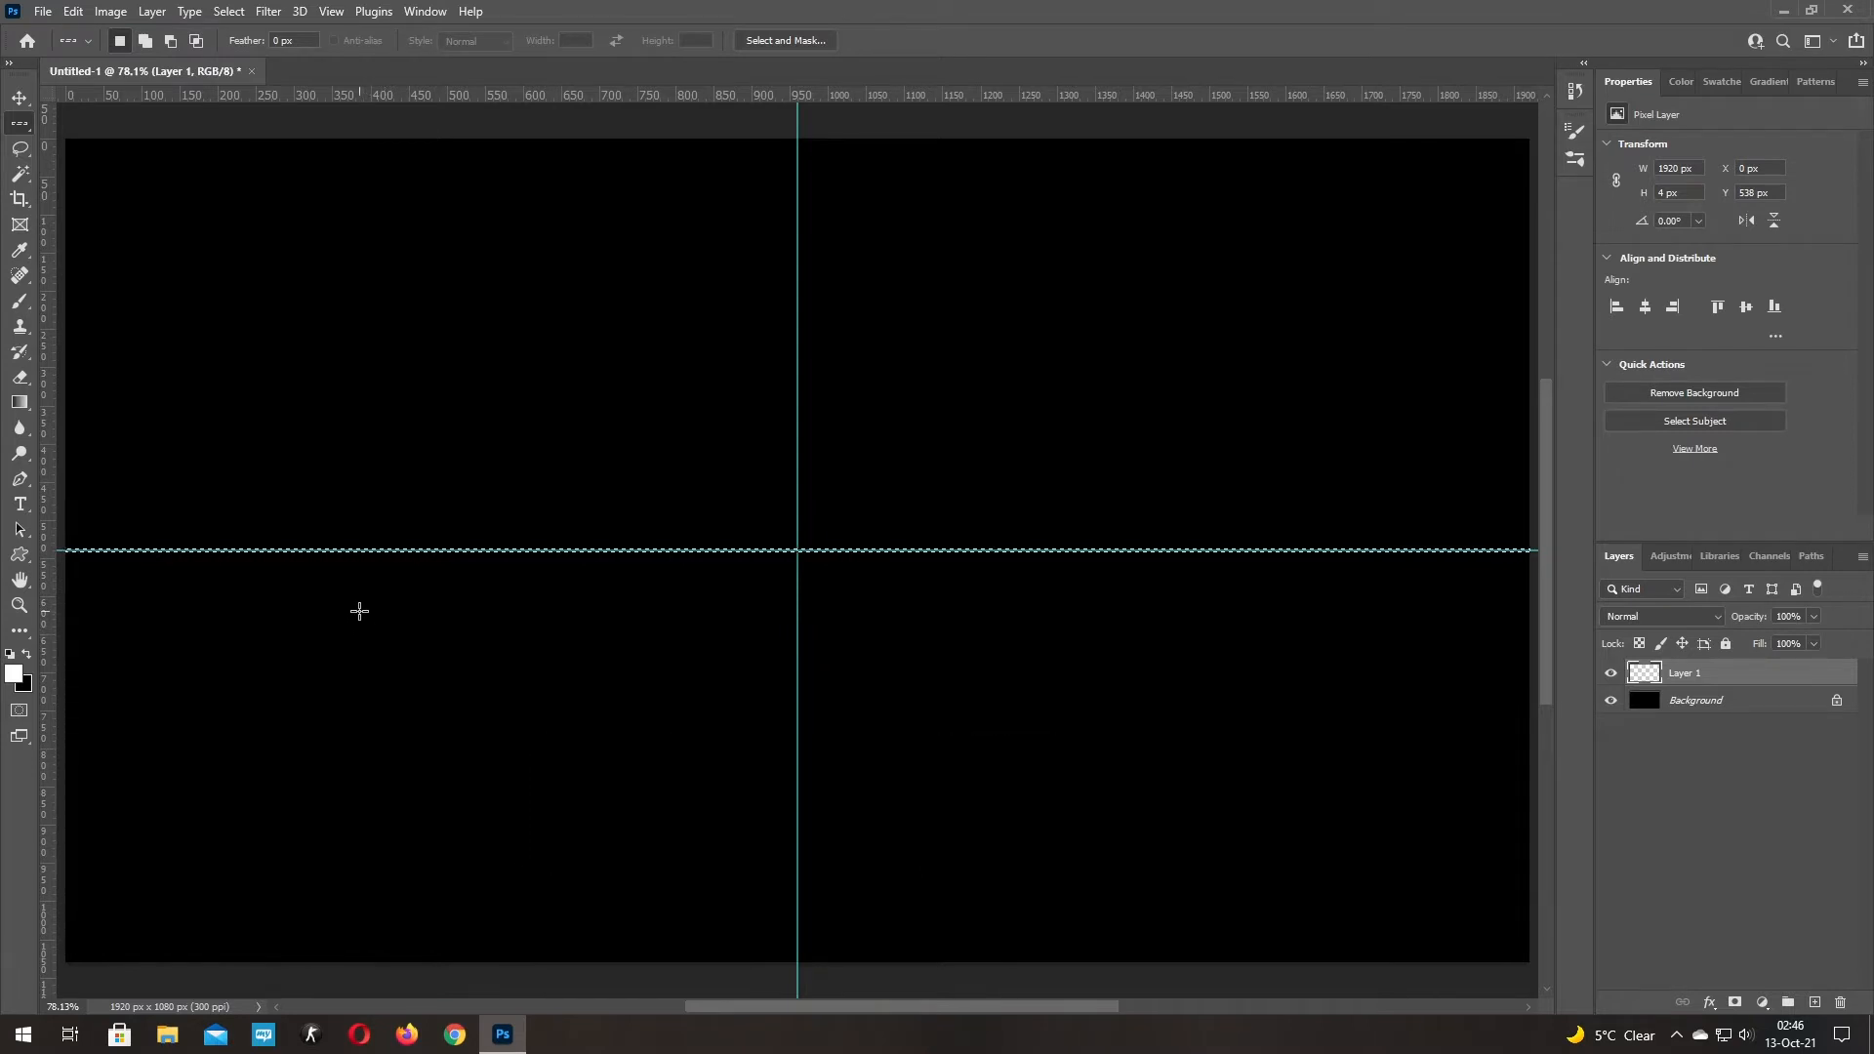
pyautogui.press('x')
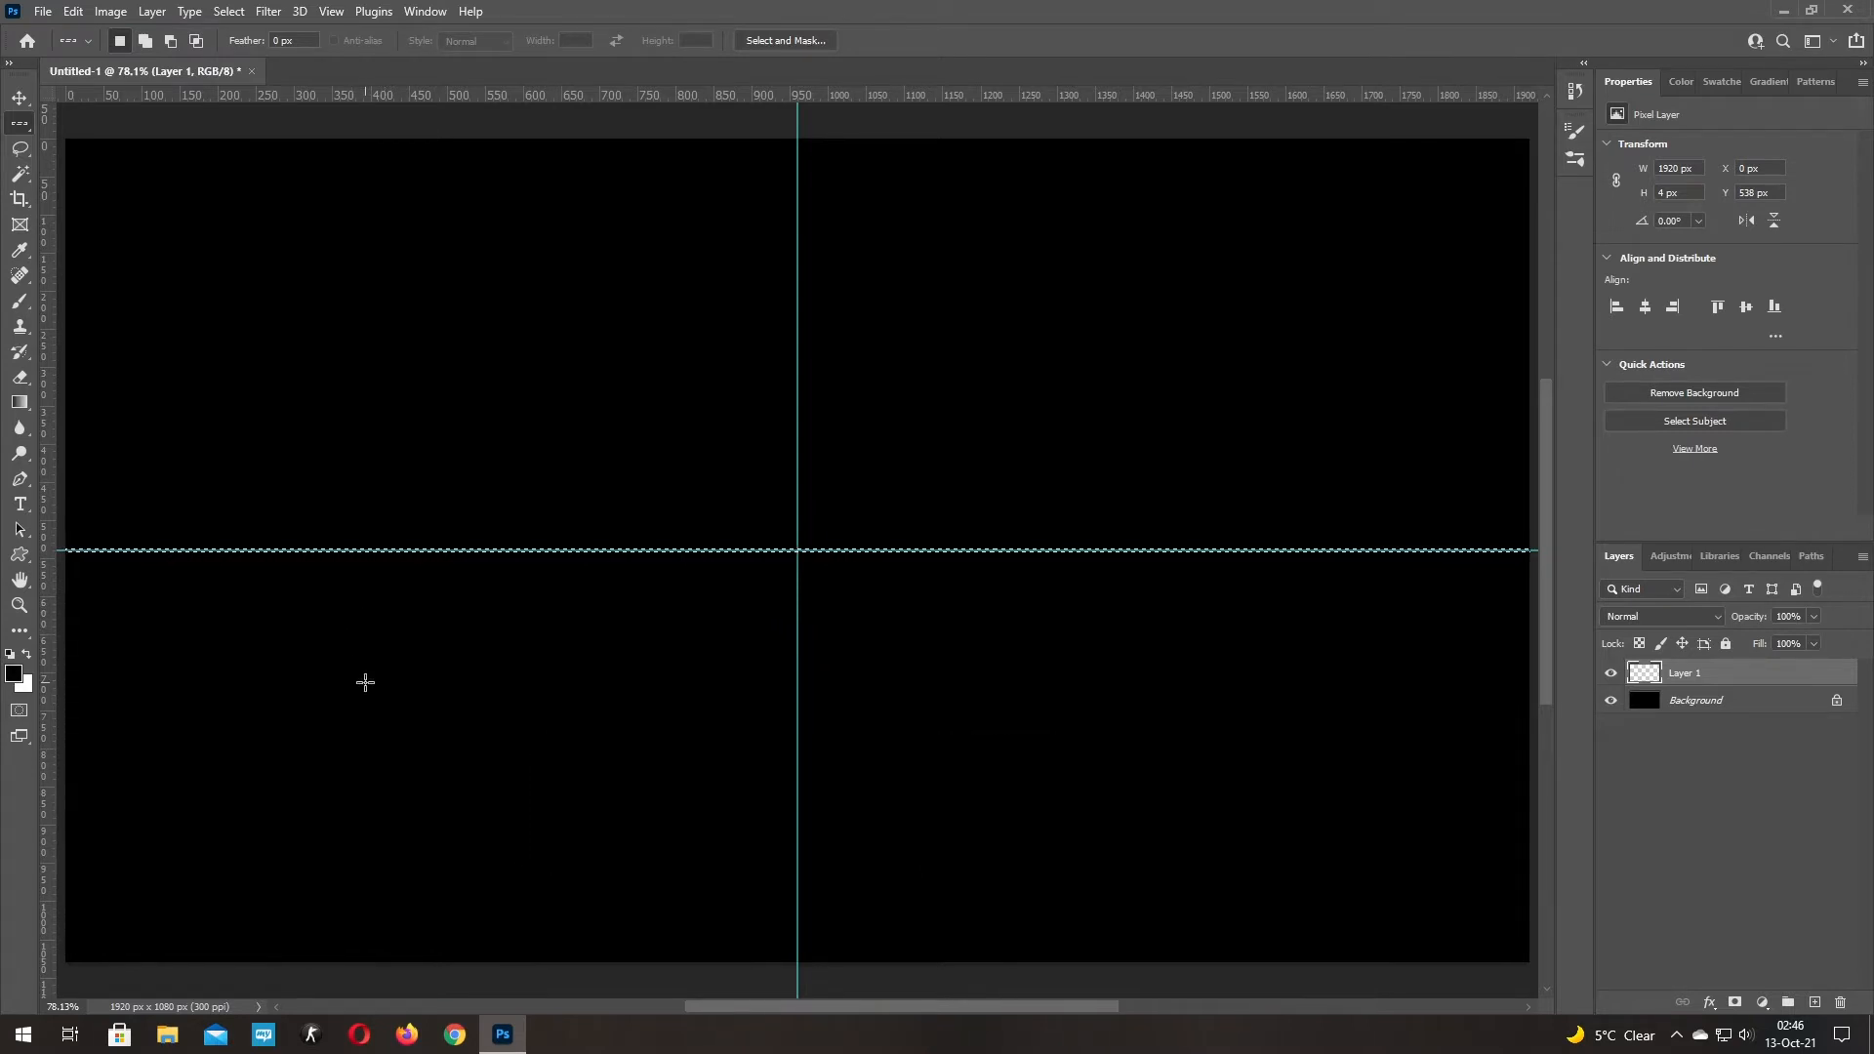
pyautogui.press('x')
pyautogui.hotkey('alt', 'Delete')
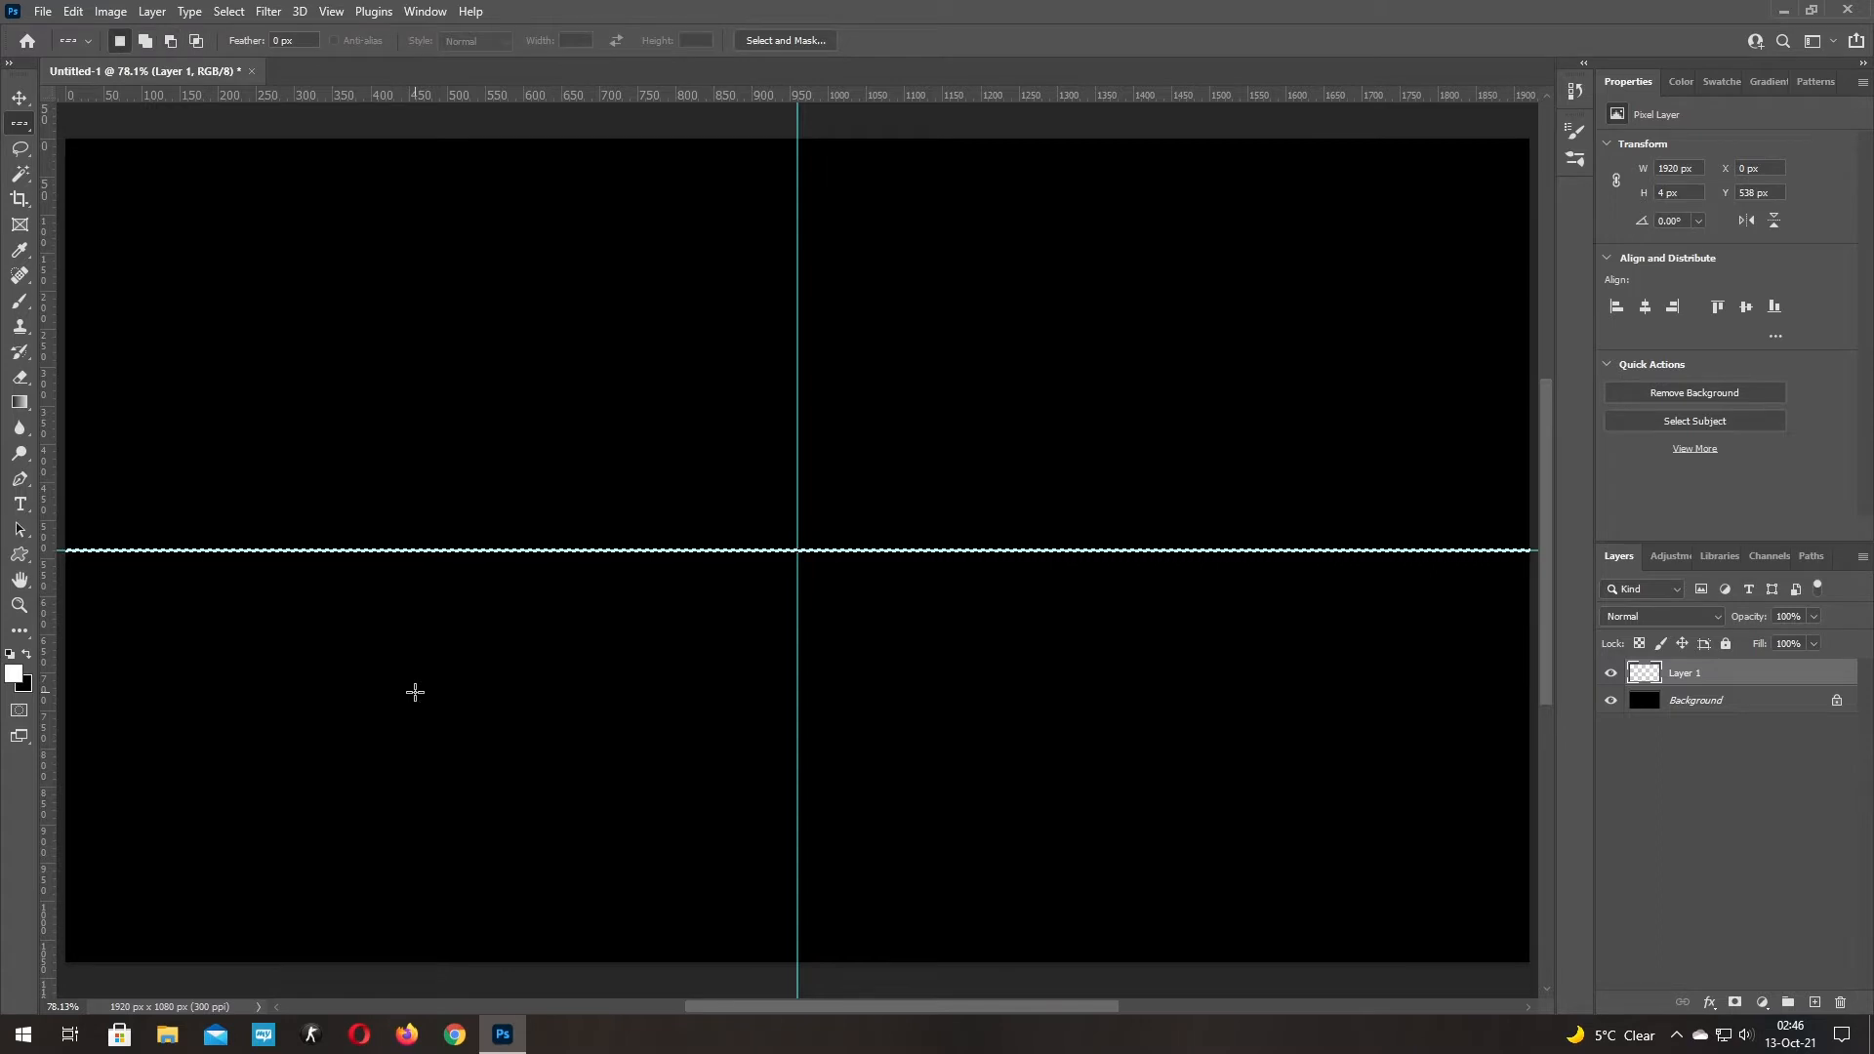
pyautogui.hotkey('ctrl', 'd')
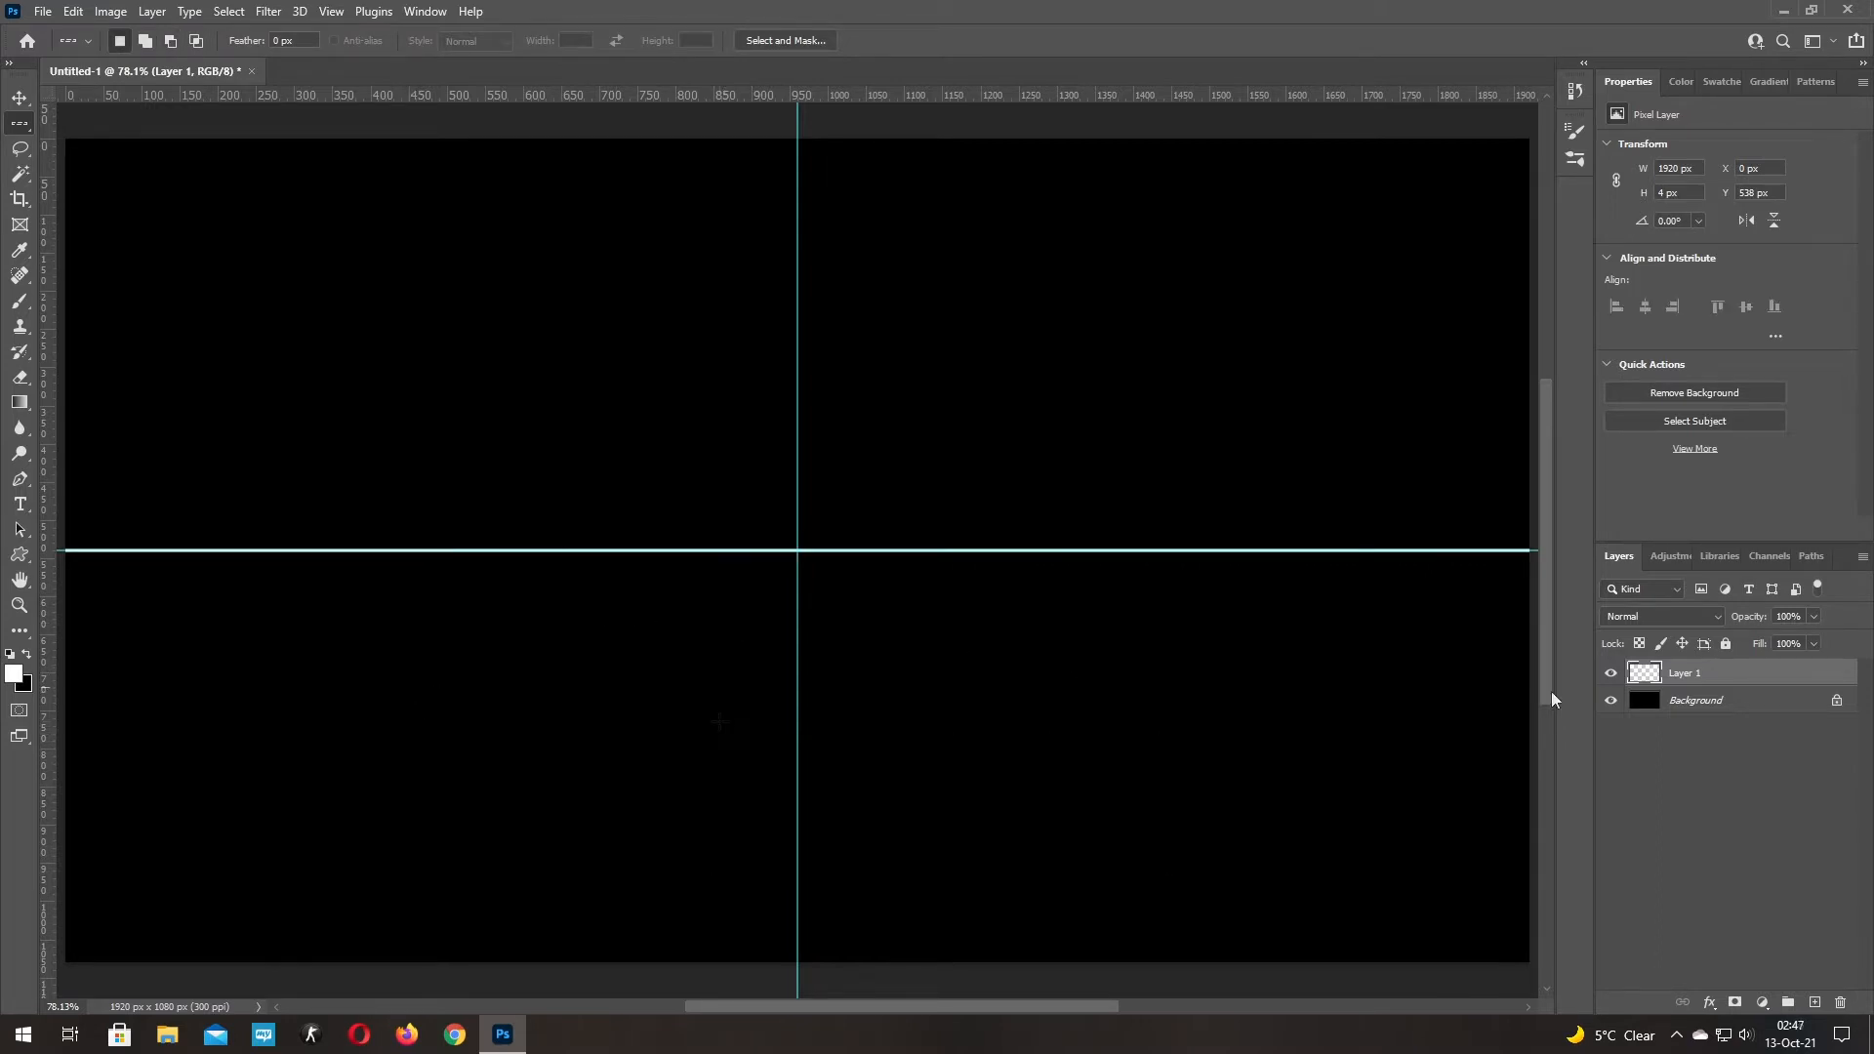
# Convert the white line's layer to a smart object and switch to the Move tool
pyautogui.rightClick(1722, 673)
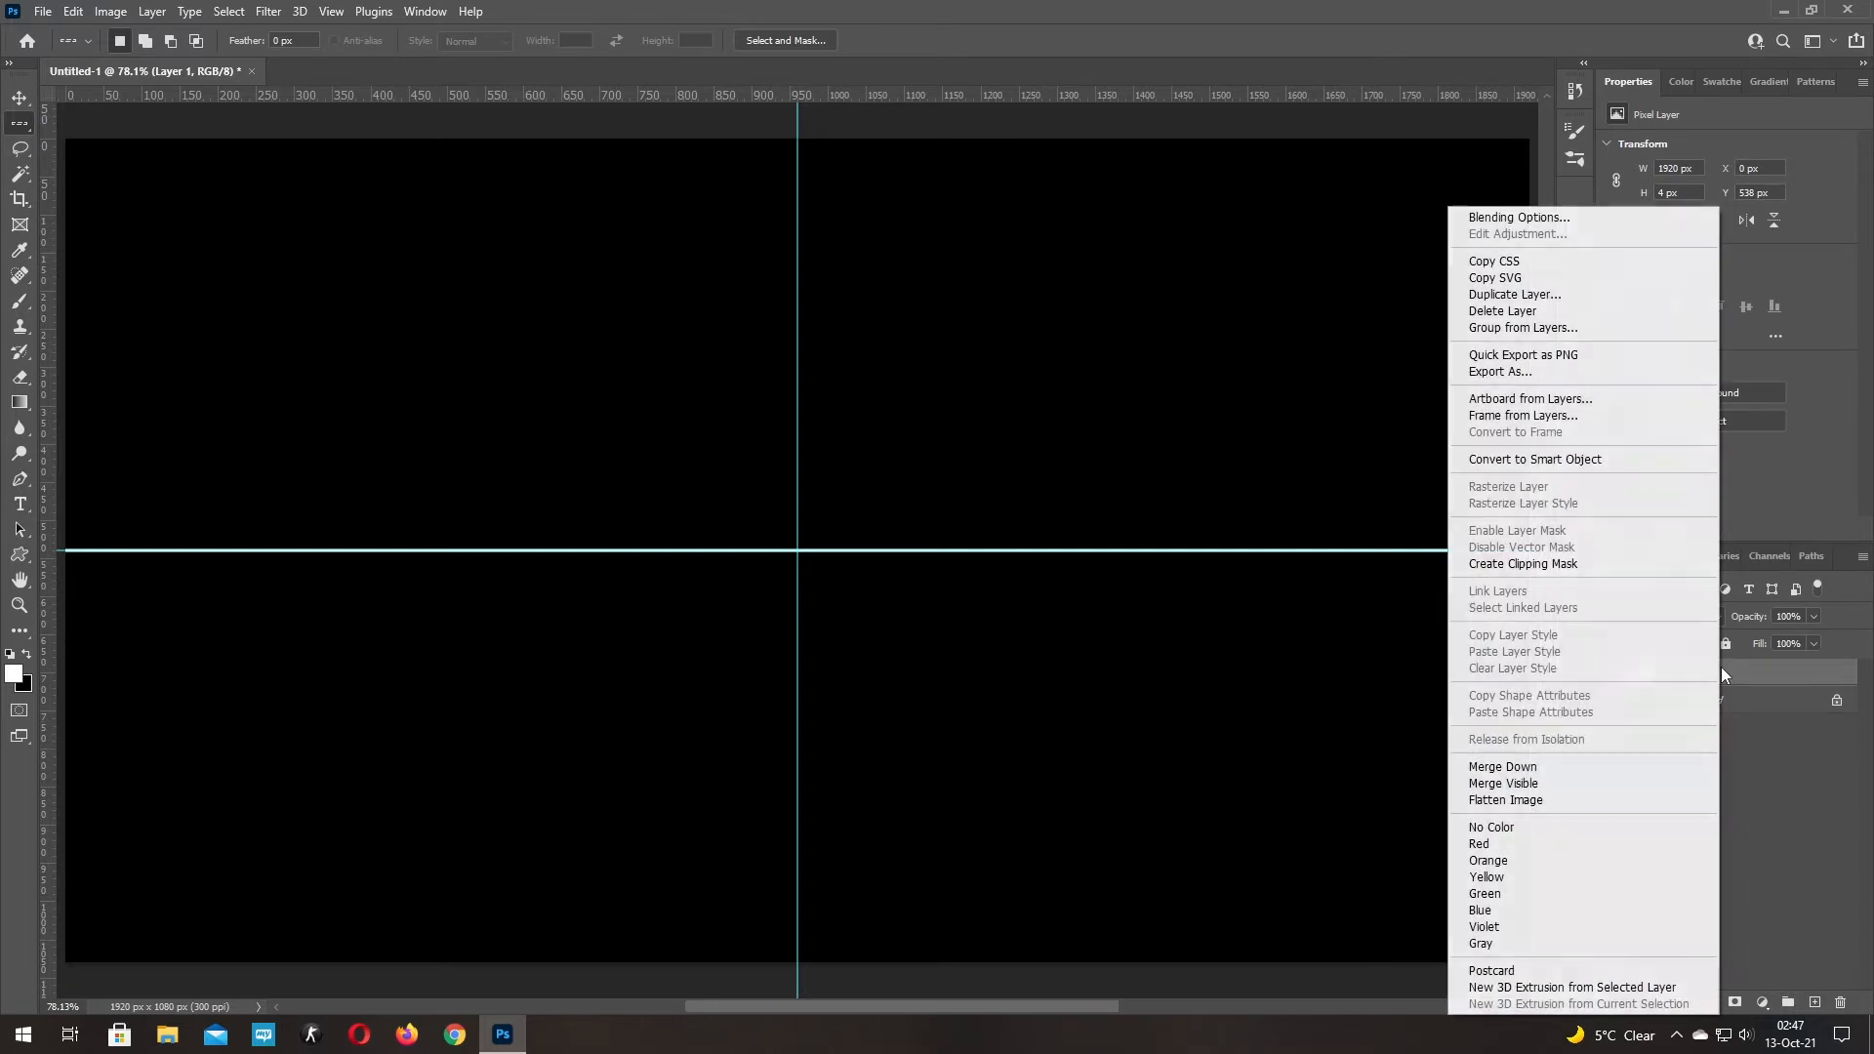
pyautogui.click(1576, 461)
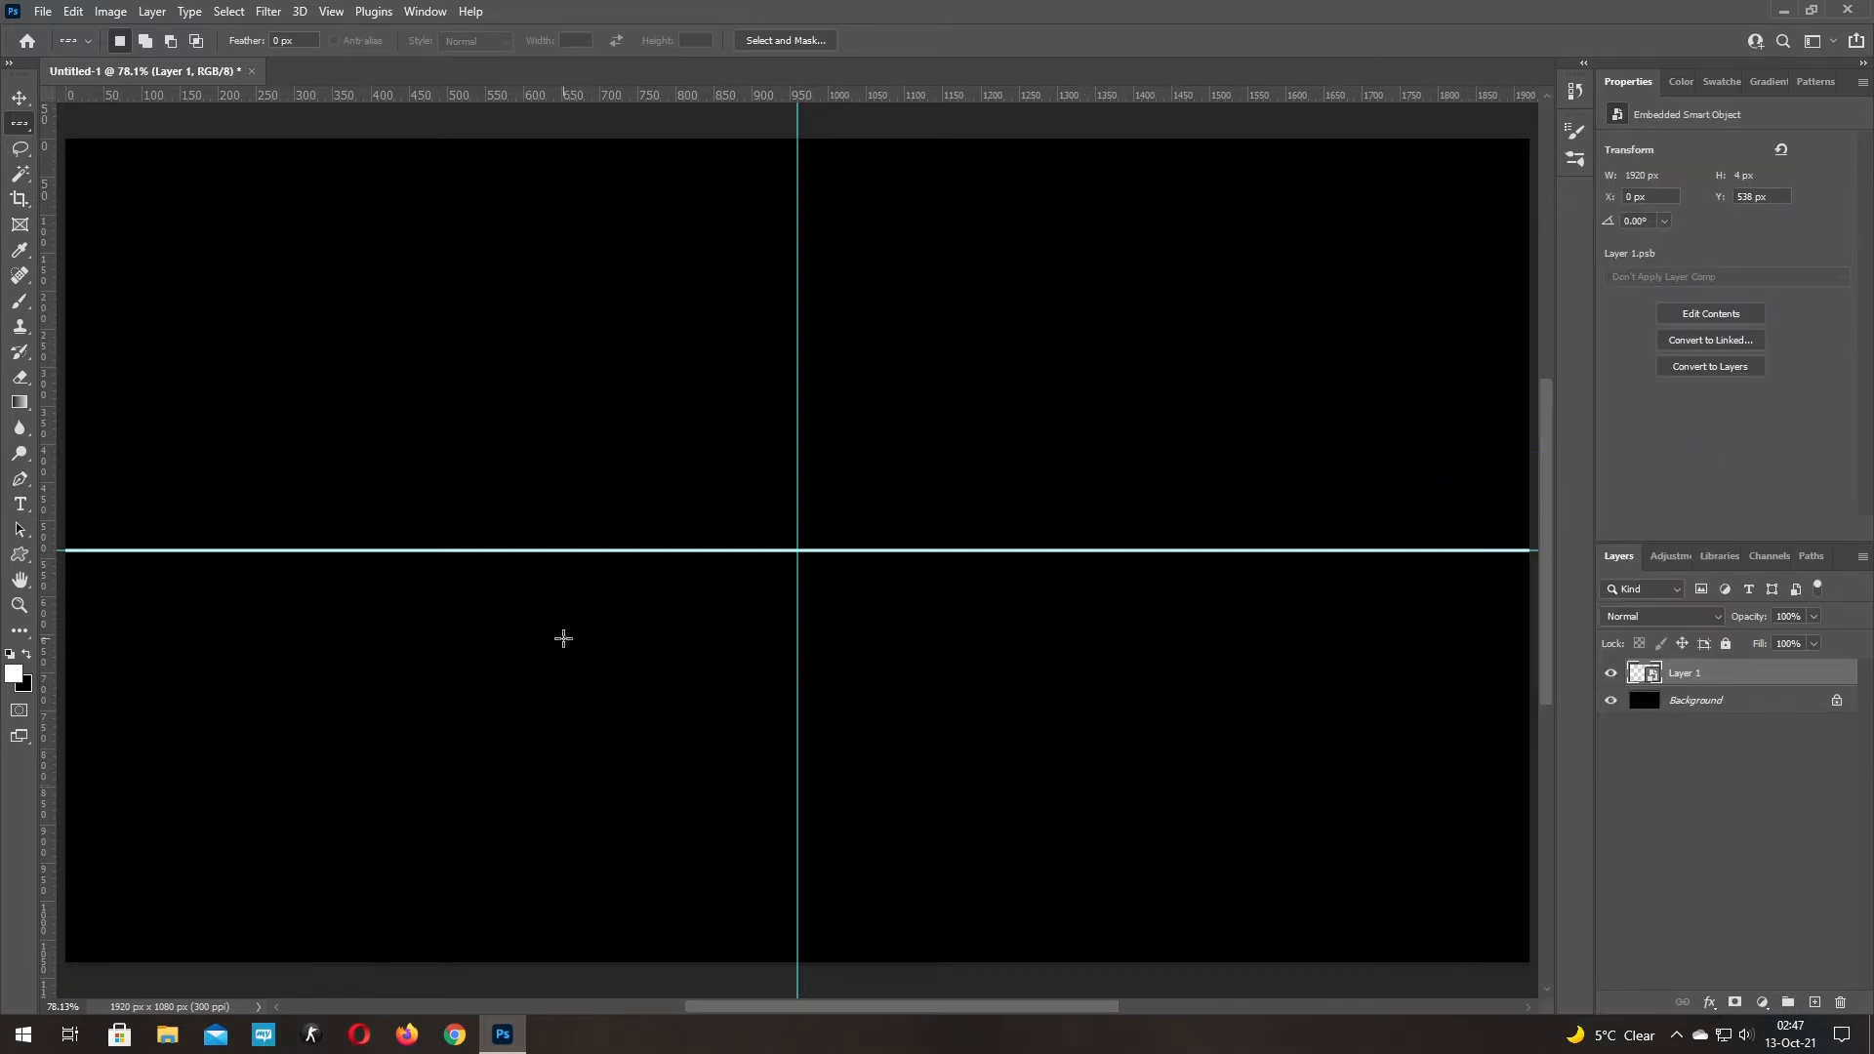
pyautogui.click(21, 105)
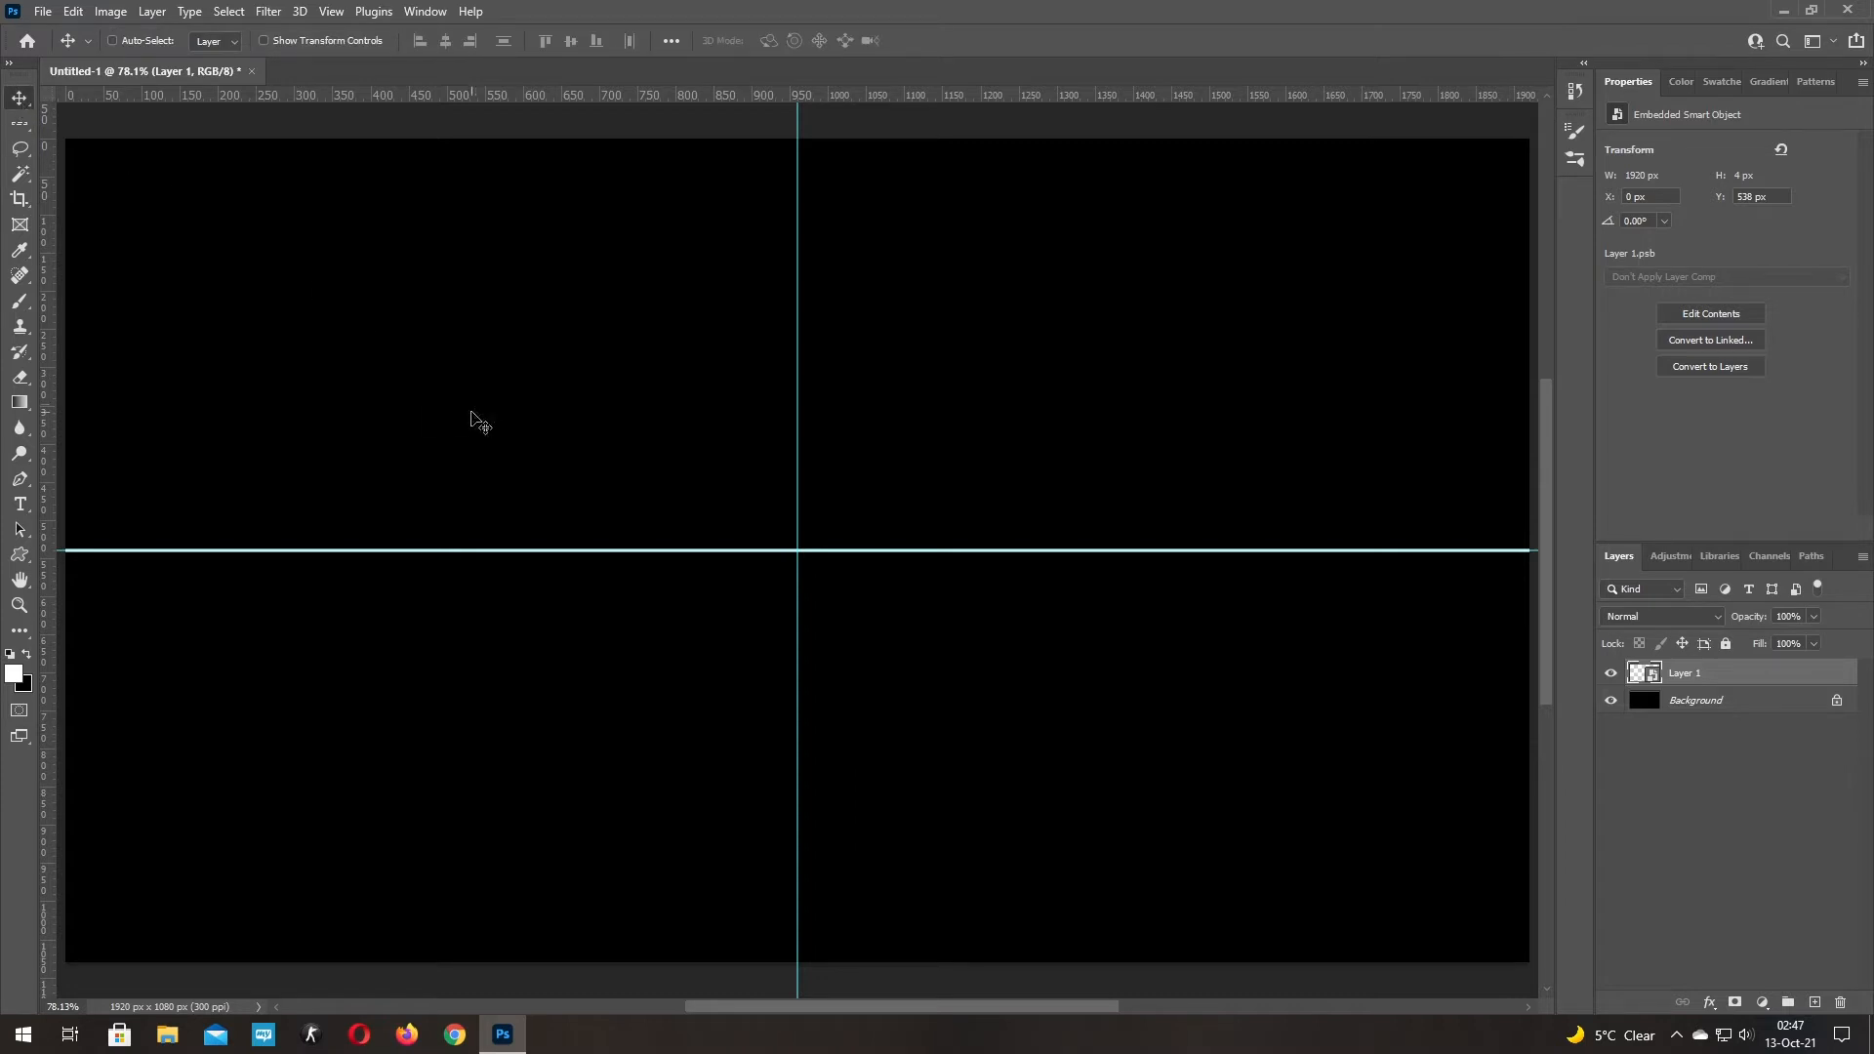
# Duplicate the horizontal line layer and rotate the copy 90 degrees to form a cross
pyautogui.hotkey('ctrl', 'j')
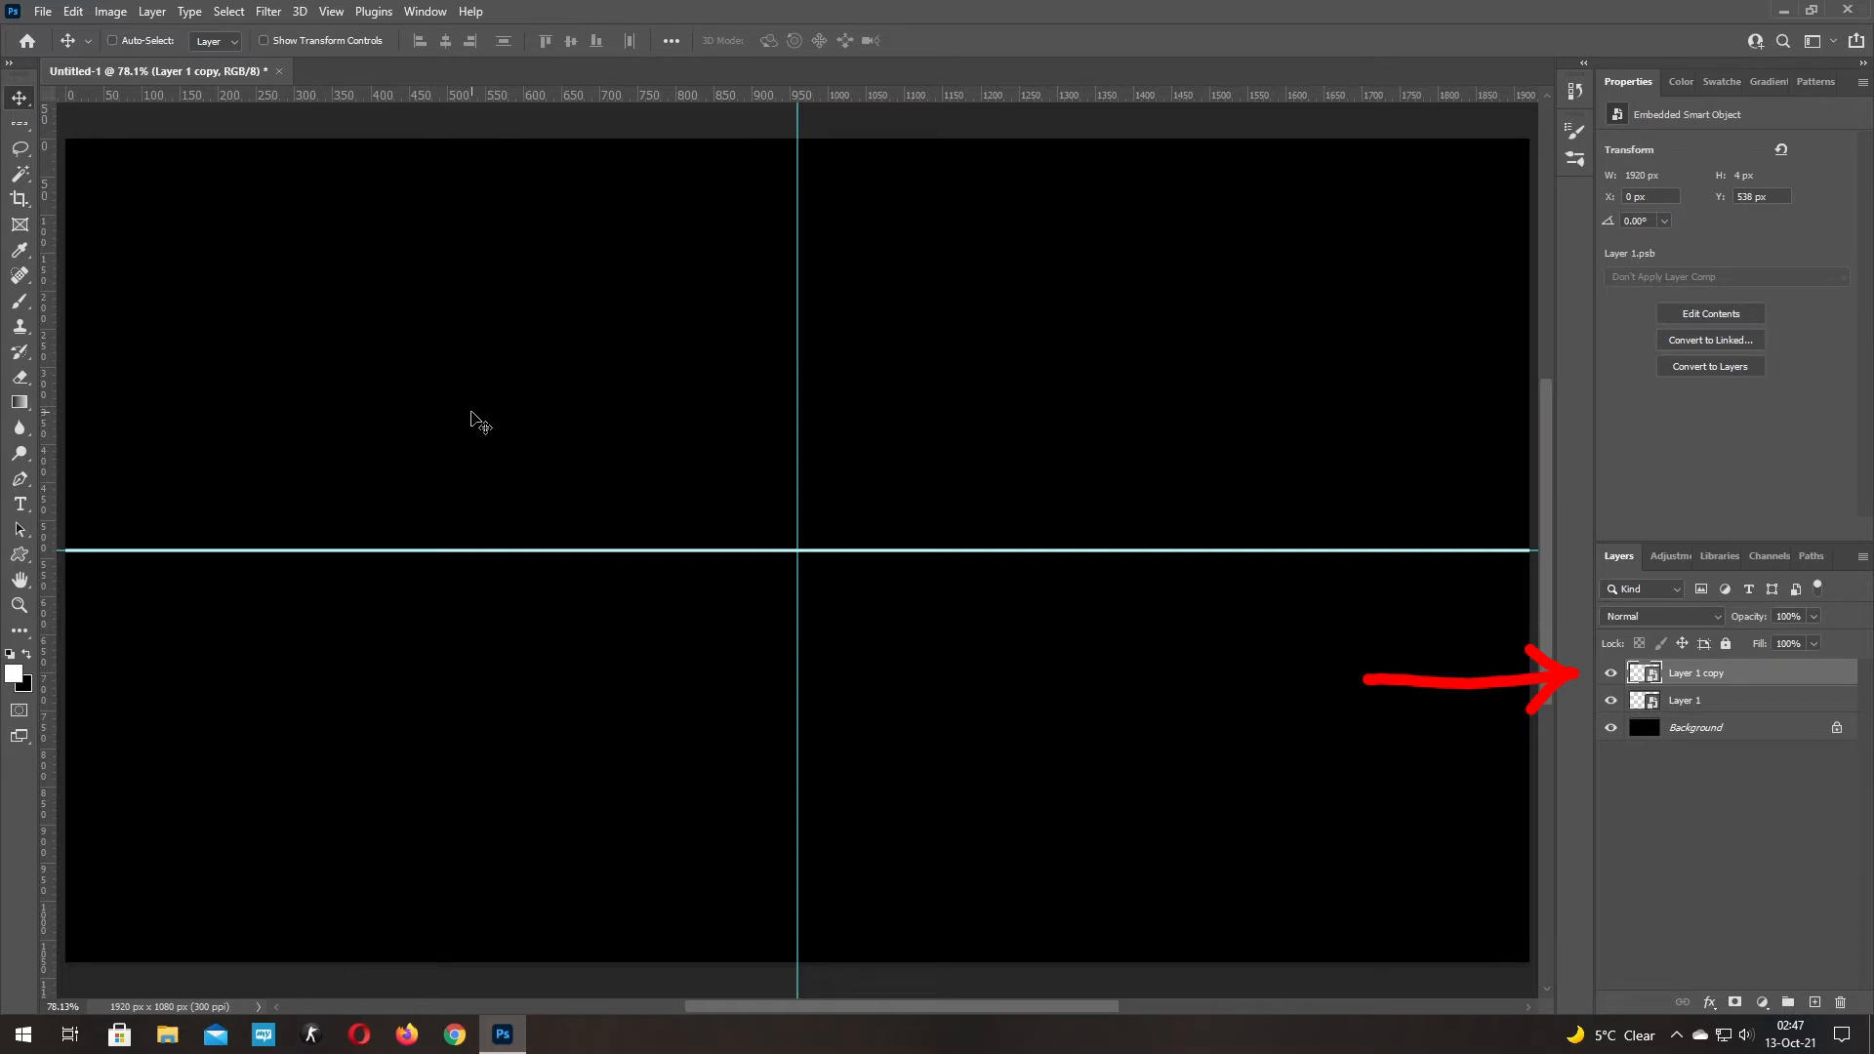
pyautogui.hotkey('ctrl', 't')
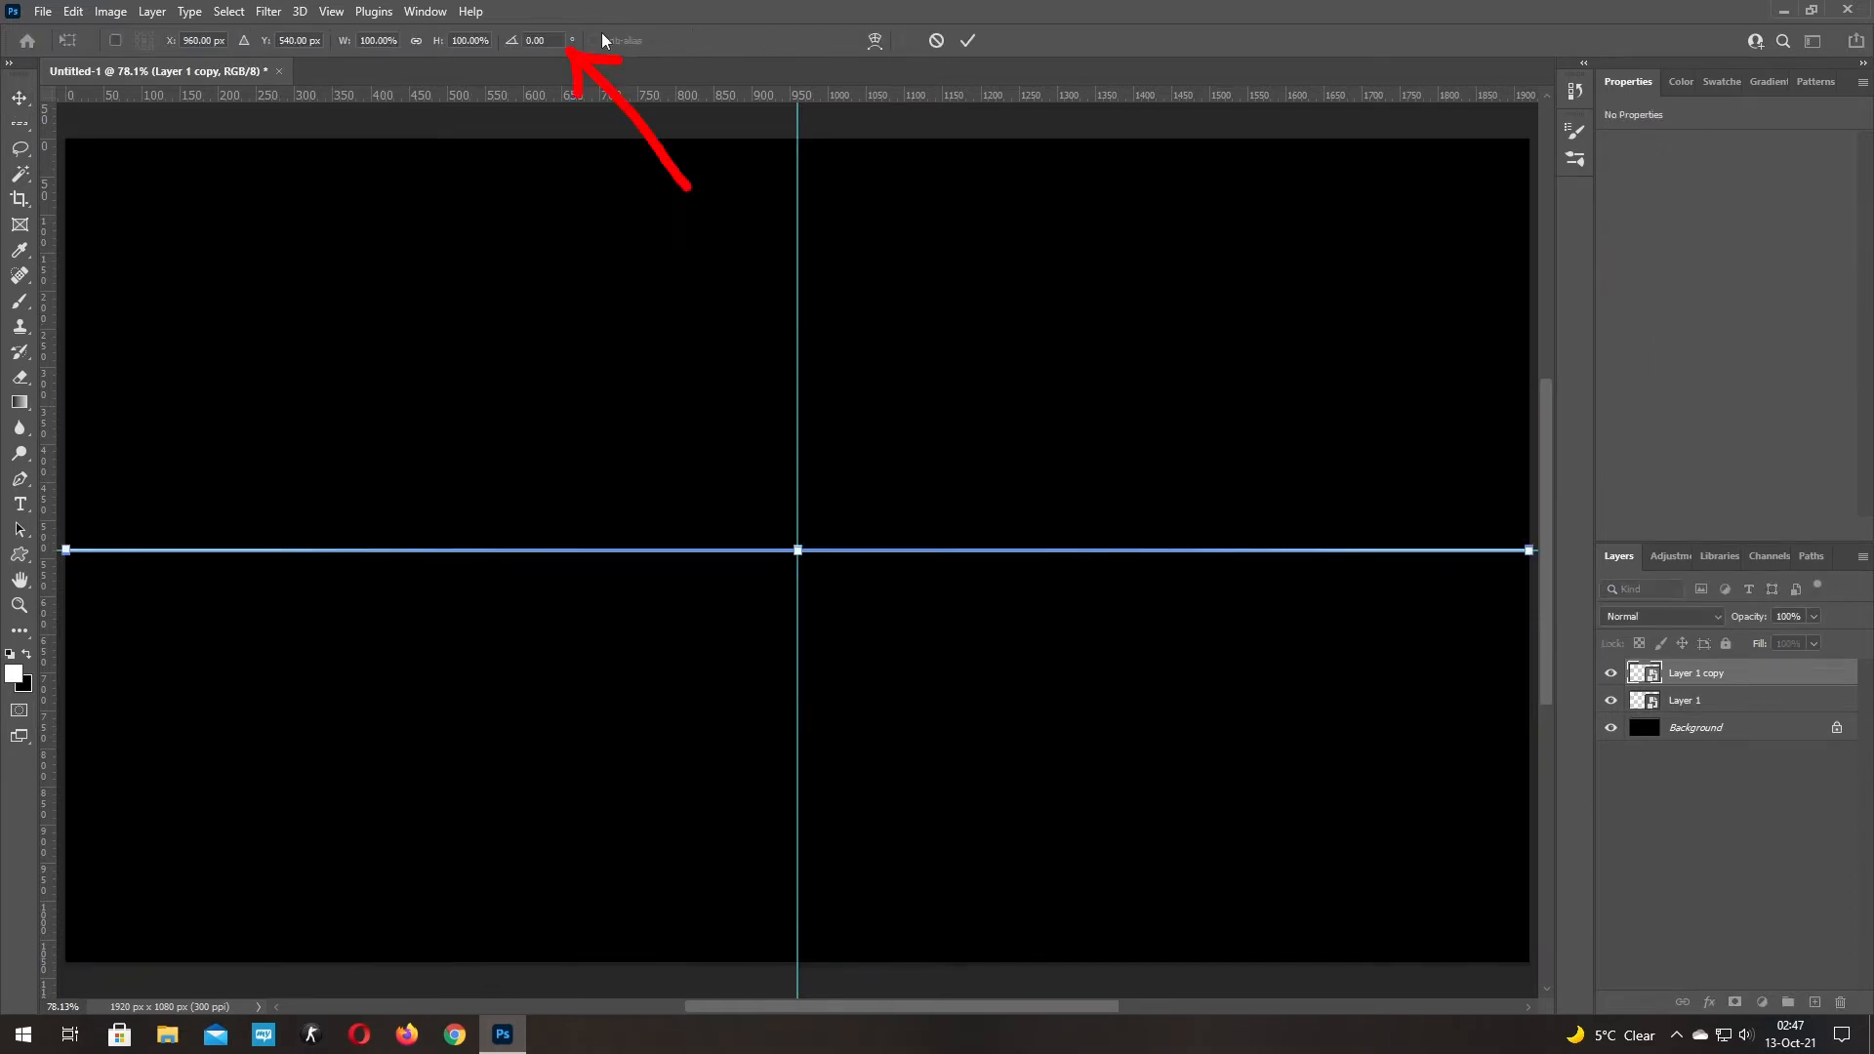
pyautogui.click(549, 40)
pyautogui.write('90')
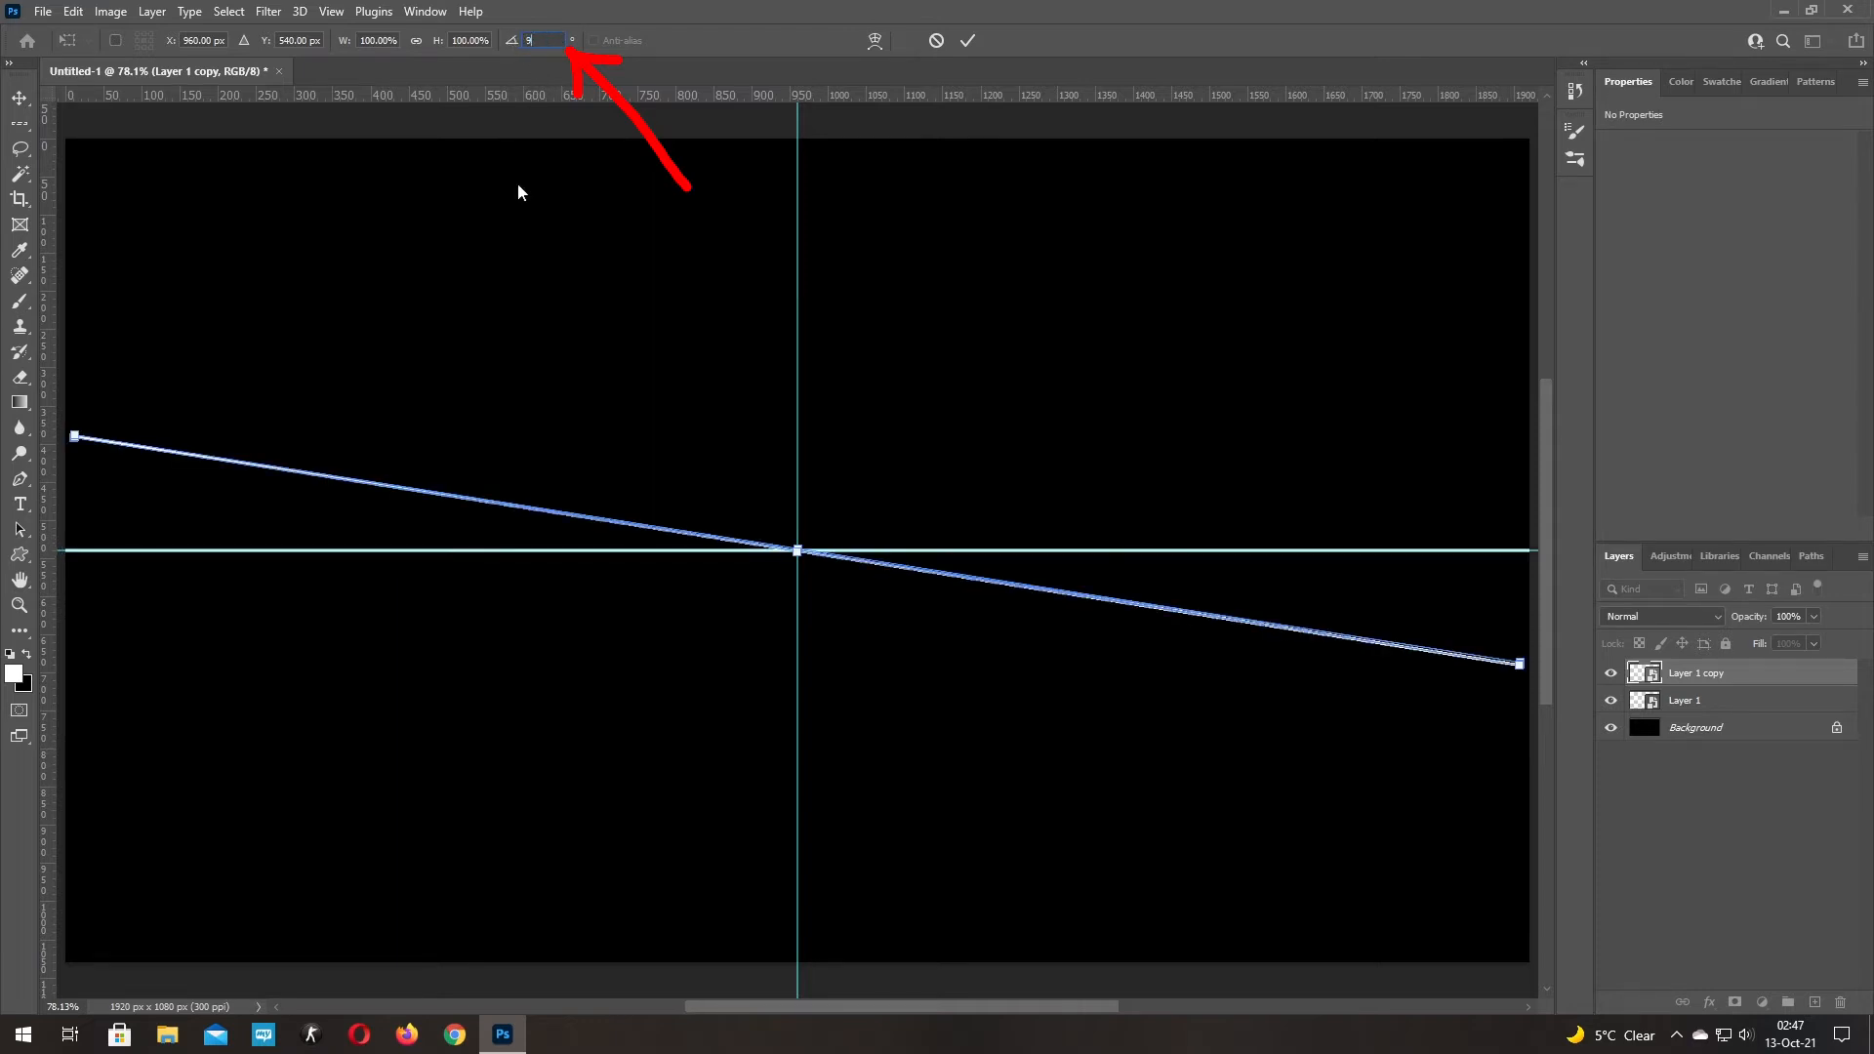
pyautogui.click(969, 40)
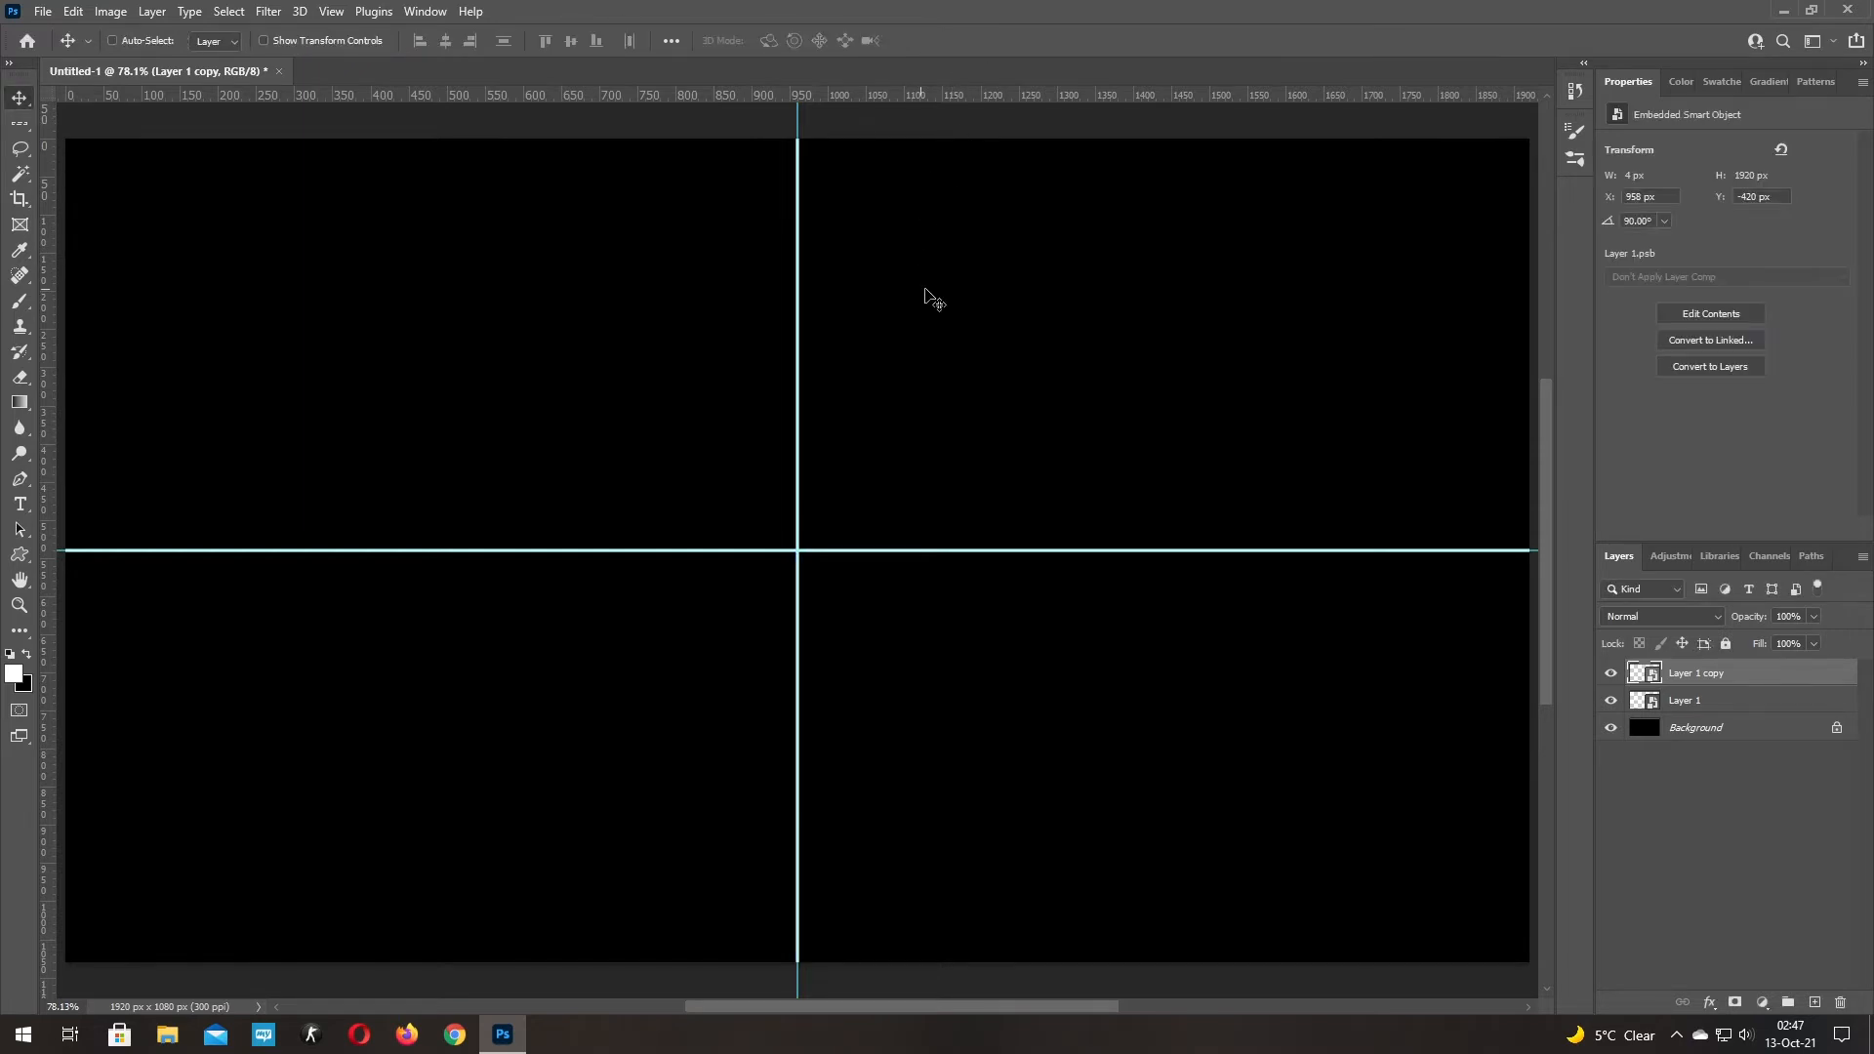
# Combine the horizontal and vertical line layers into a single smart object
pyautogui.keyDown('shift'); pyautogui.click(1761, 708); pyautogui.keyUp('shift')
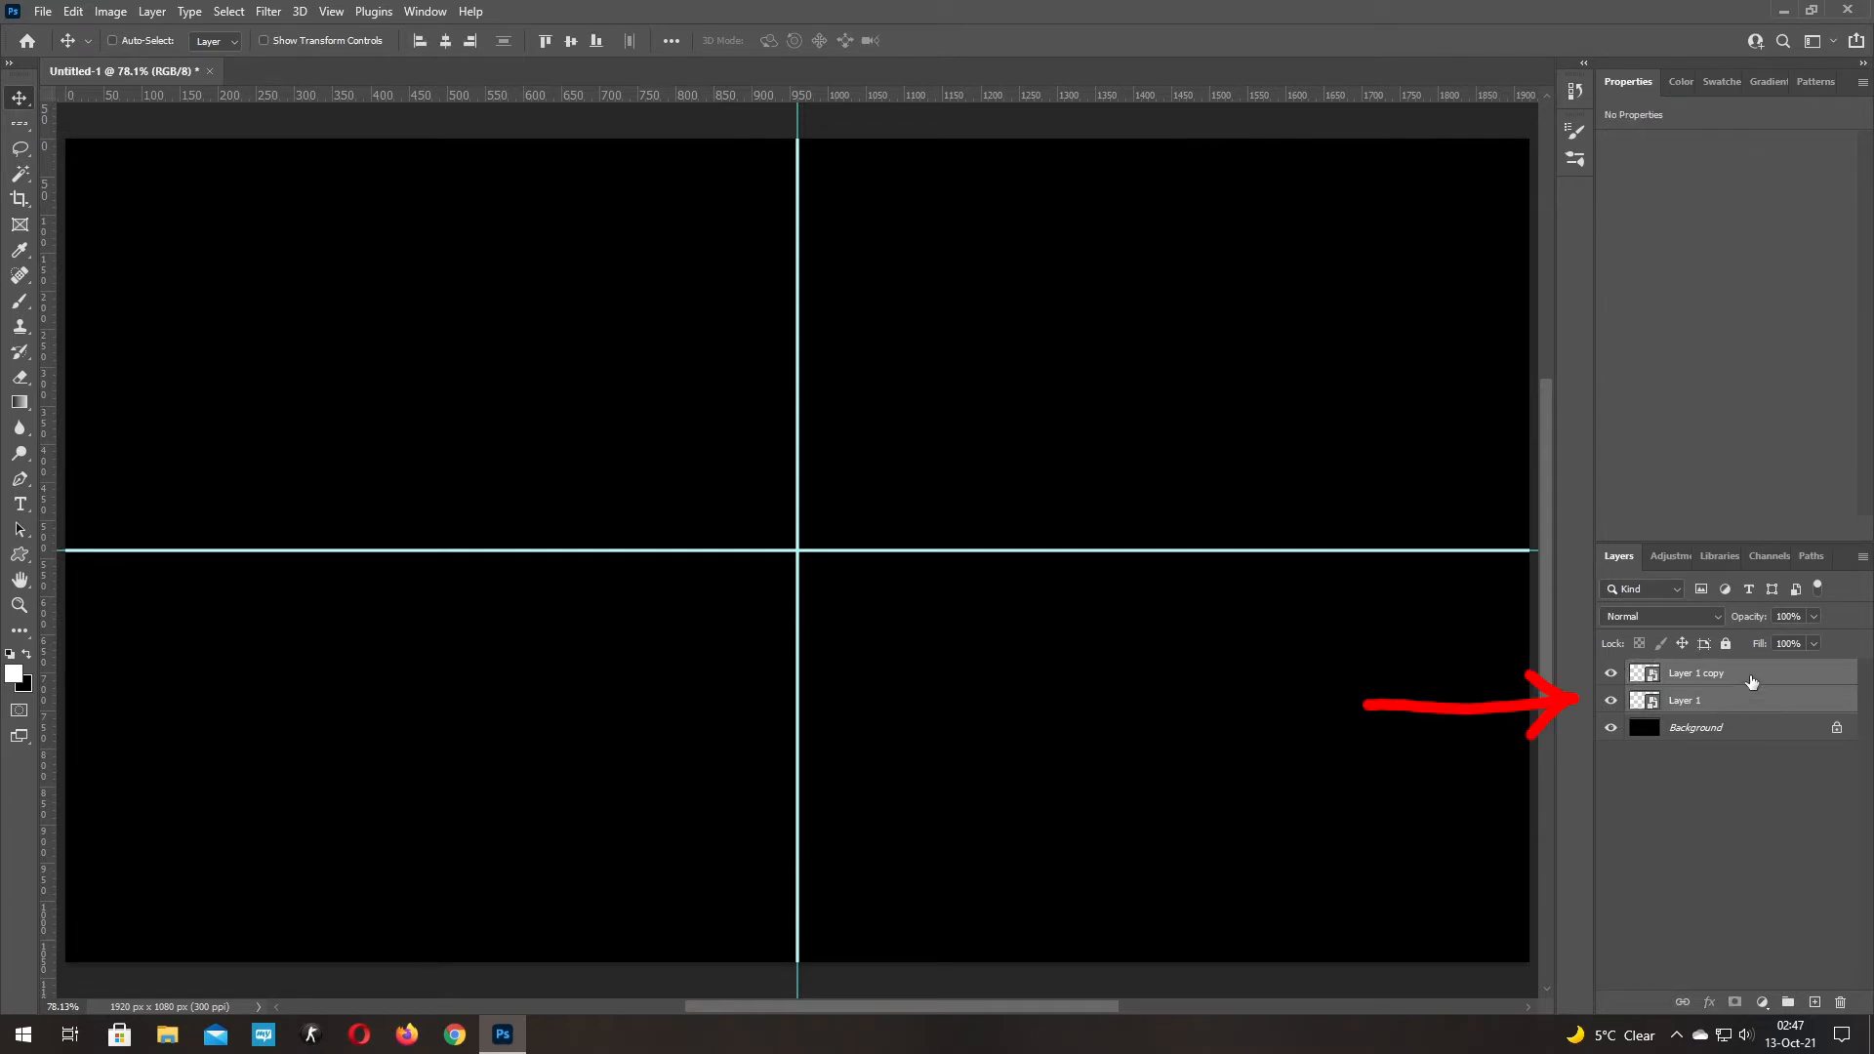
pyautogui.rightClick(1749, 676)
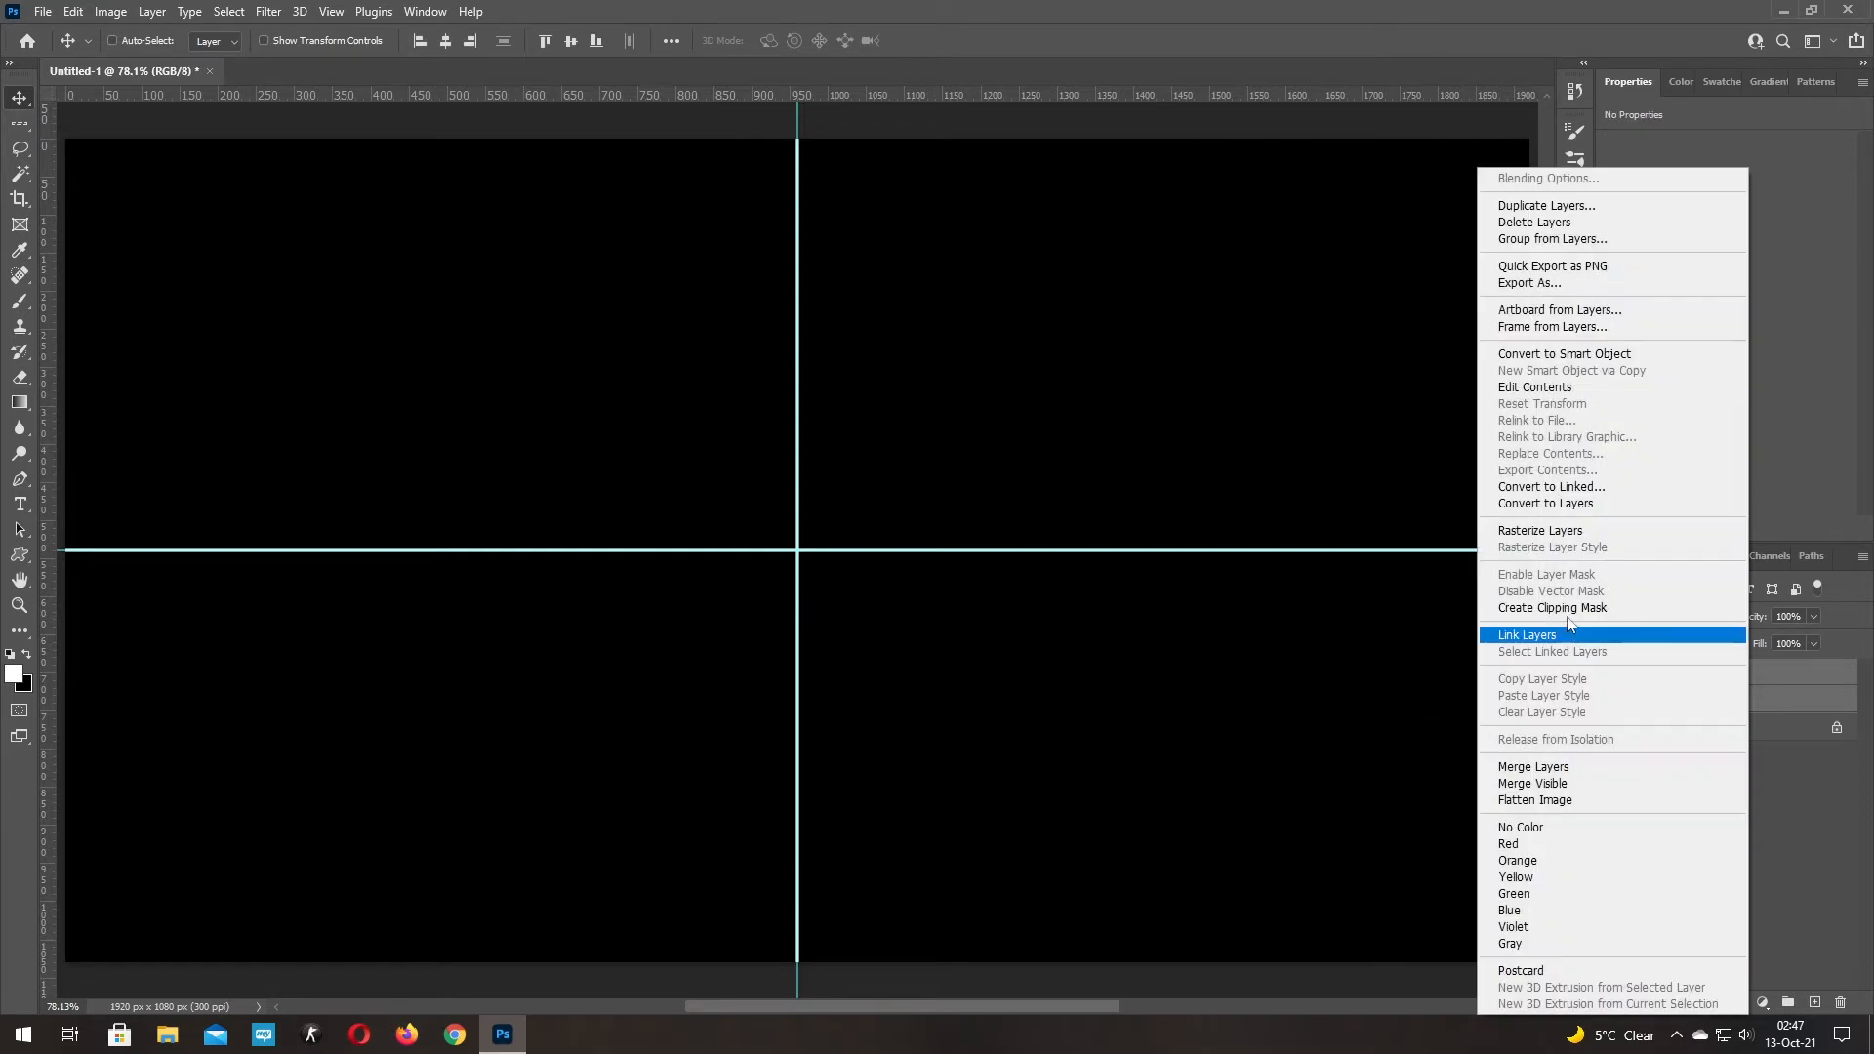
pyautogui.click(1609, 354)
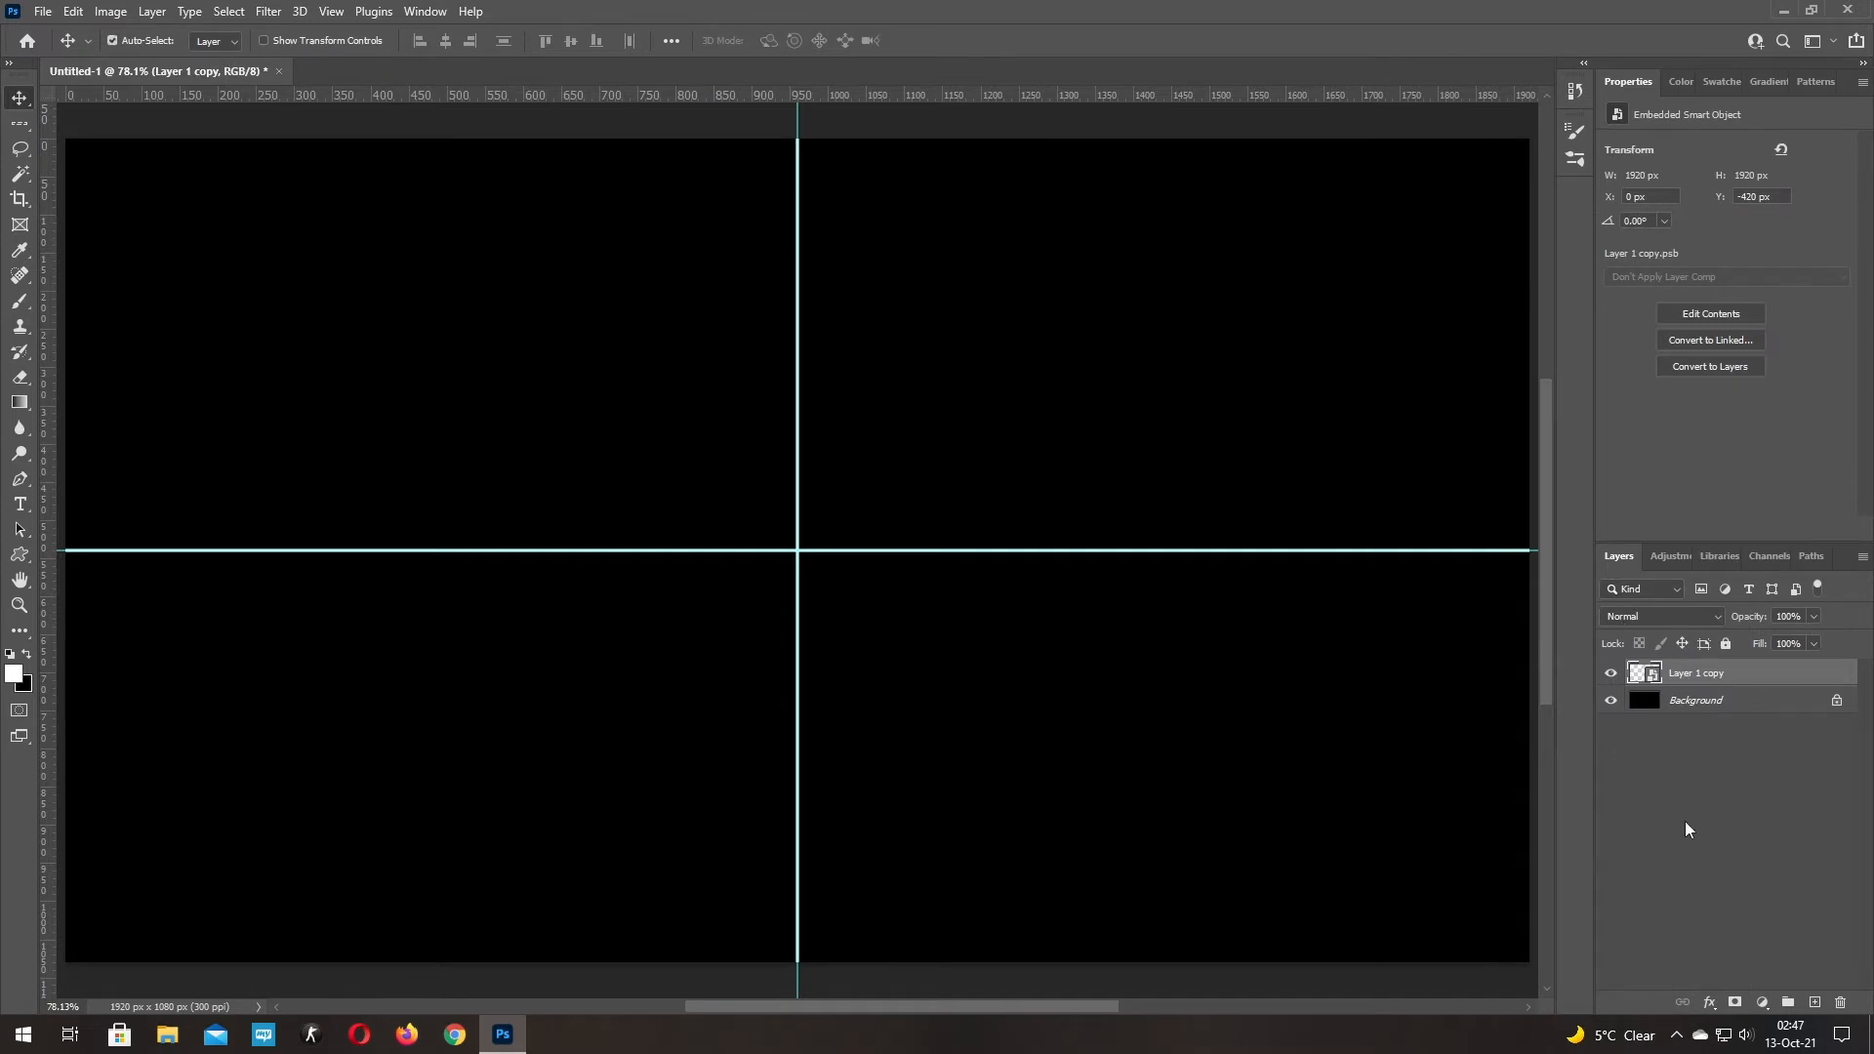
# Duplicate the cross layer and rotate the copy 45 degrees about the canvas centre
pyautogui.hotkey('ctrl', 'j')
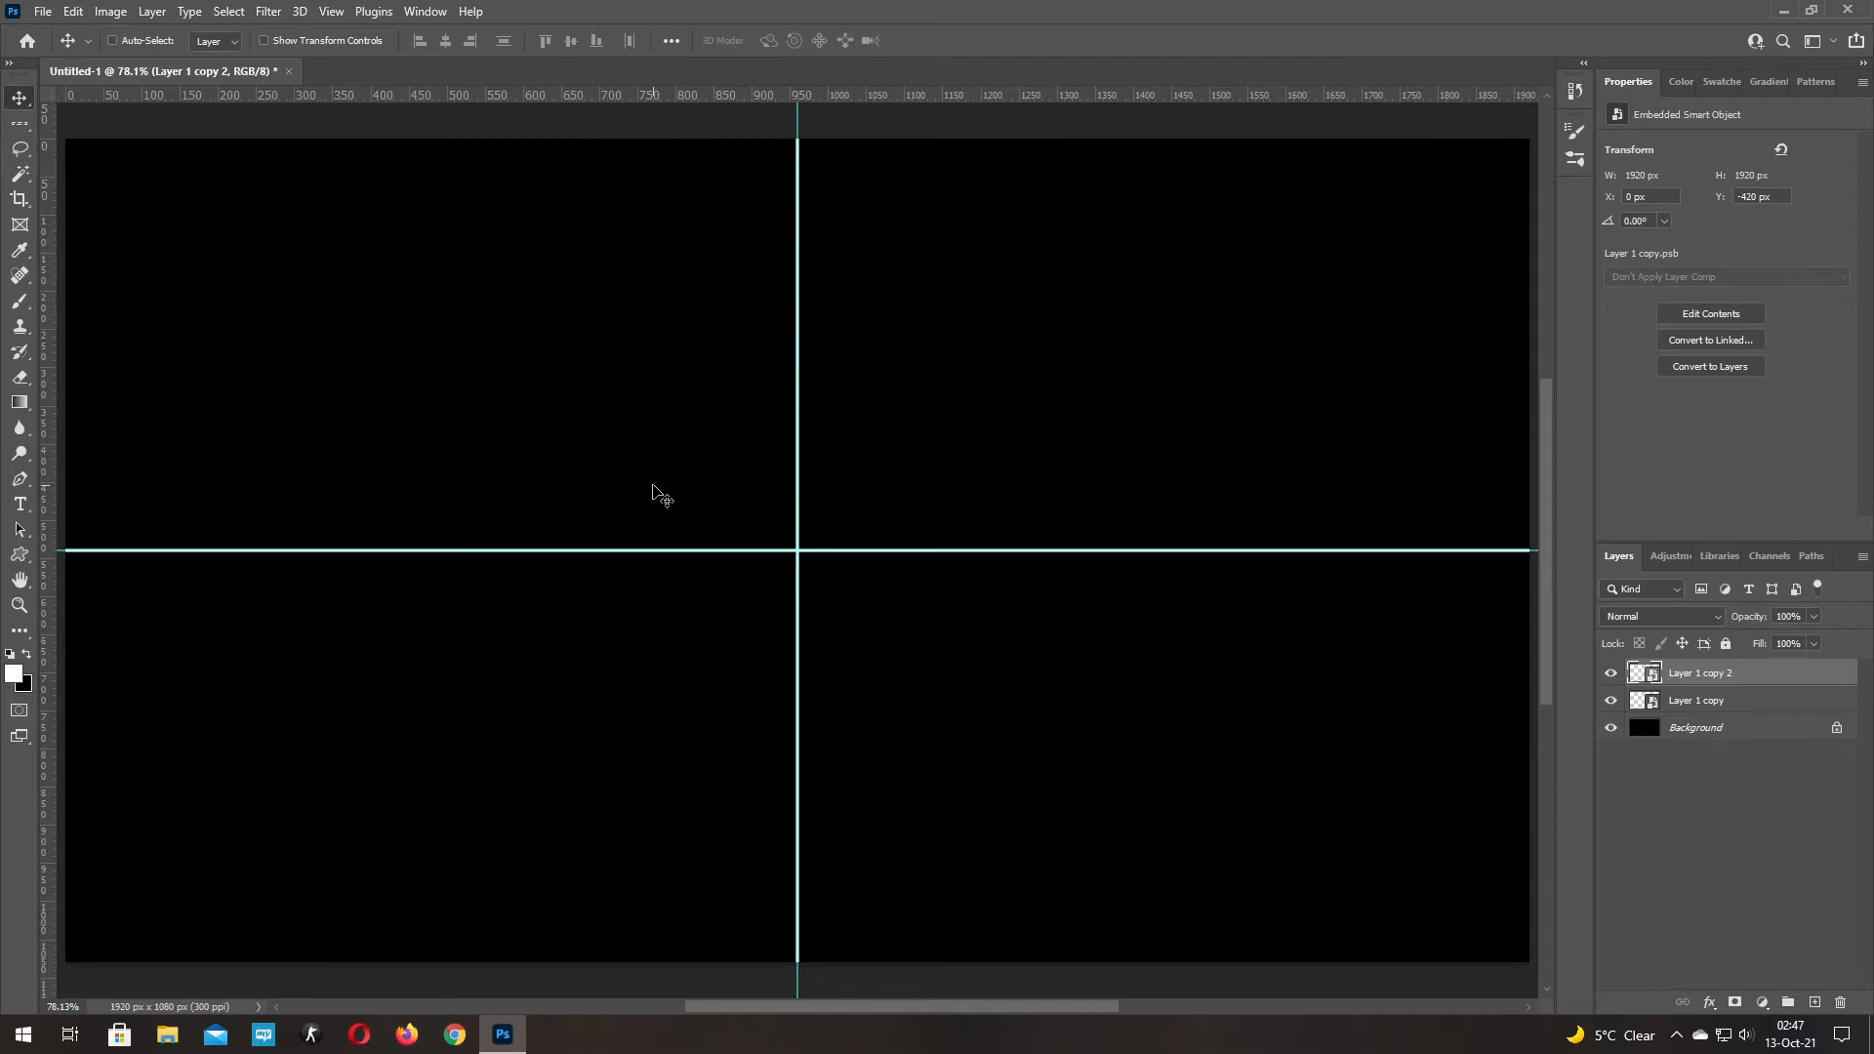
pyautogui.press('ctrl')
pyautogui.hotkey('ctrl', 't')
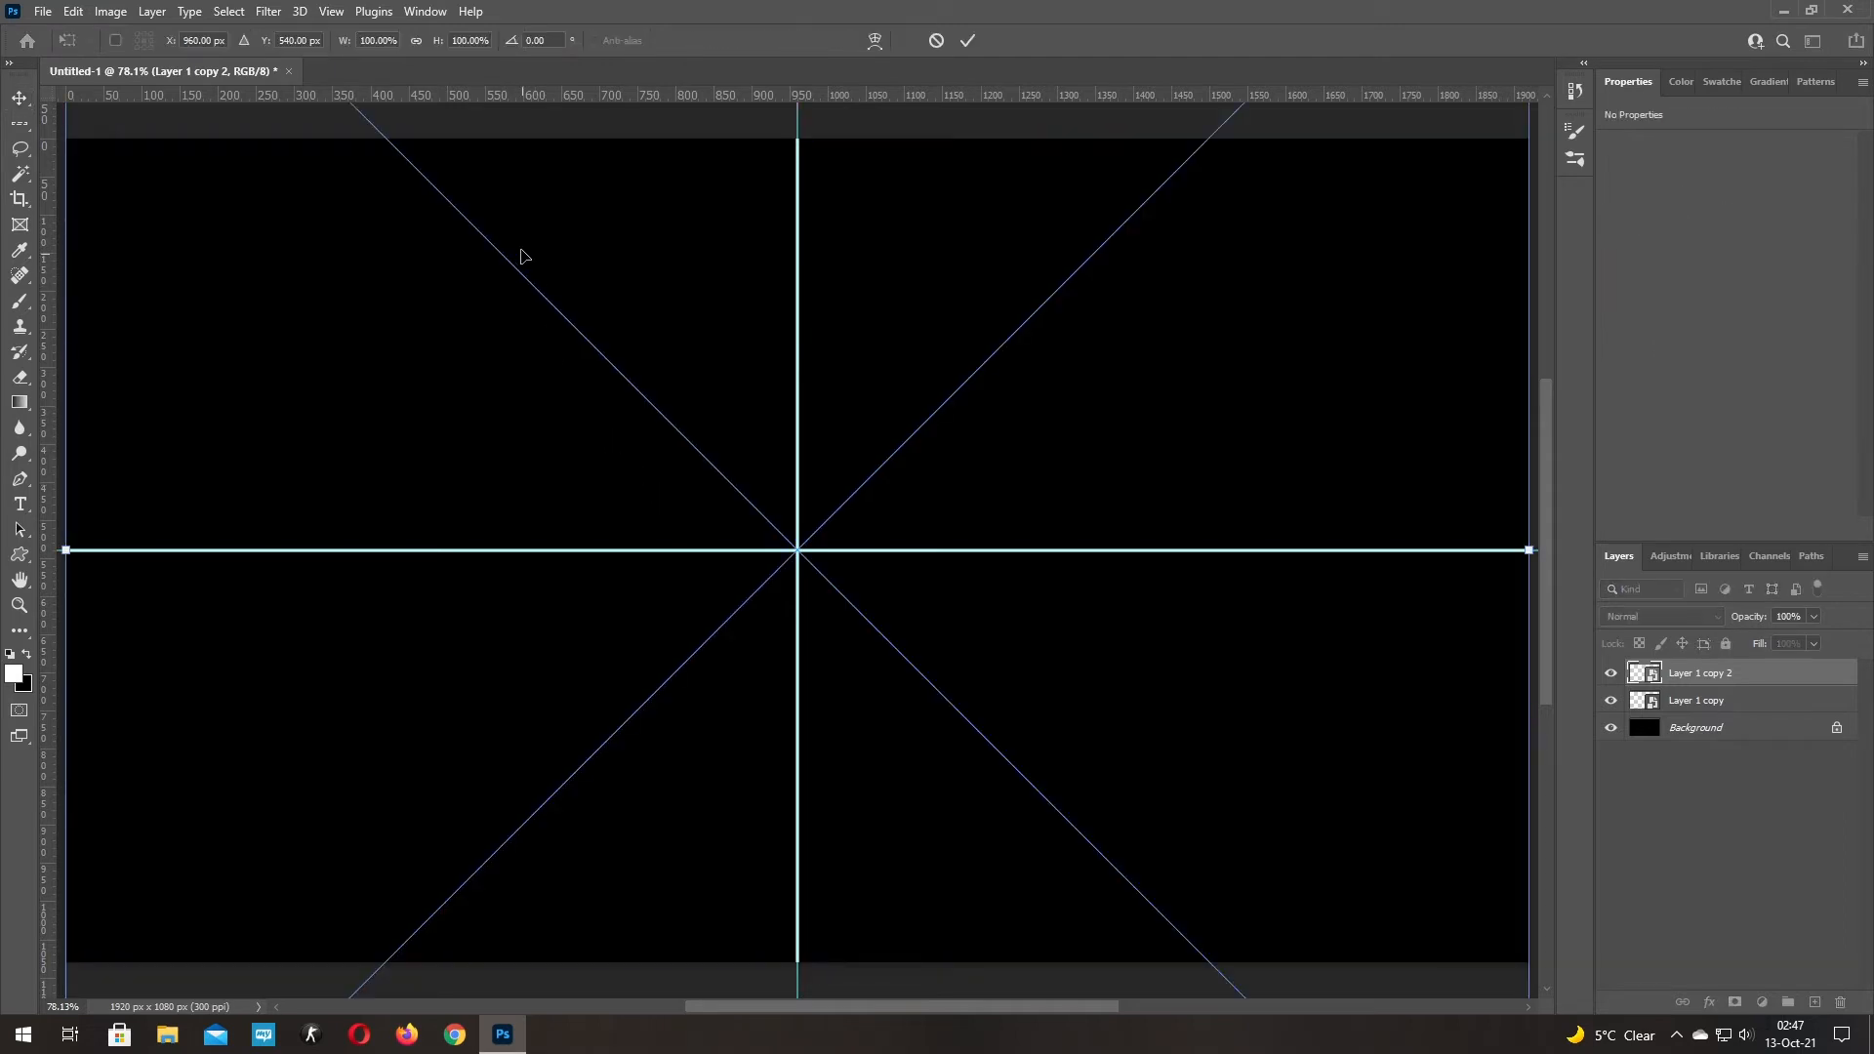
pyautogui.click(549, 40)
pyautogui.write('45')
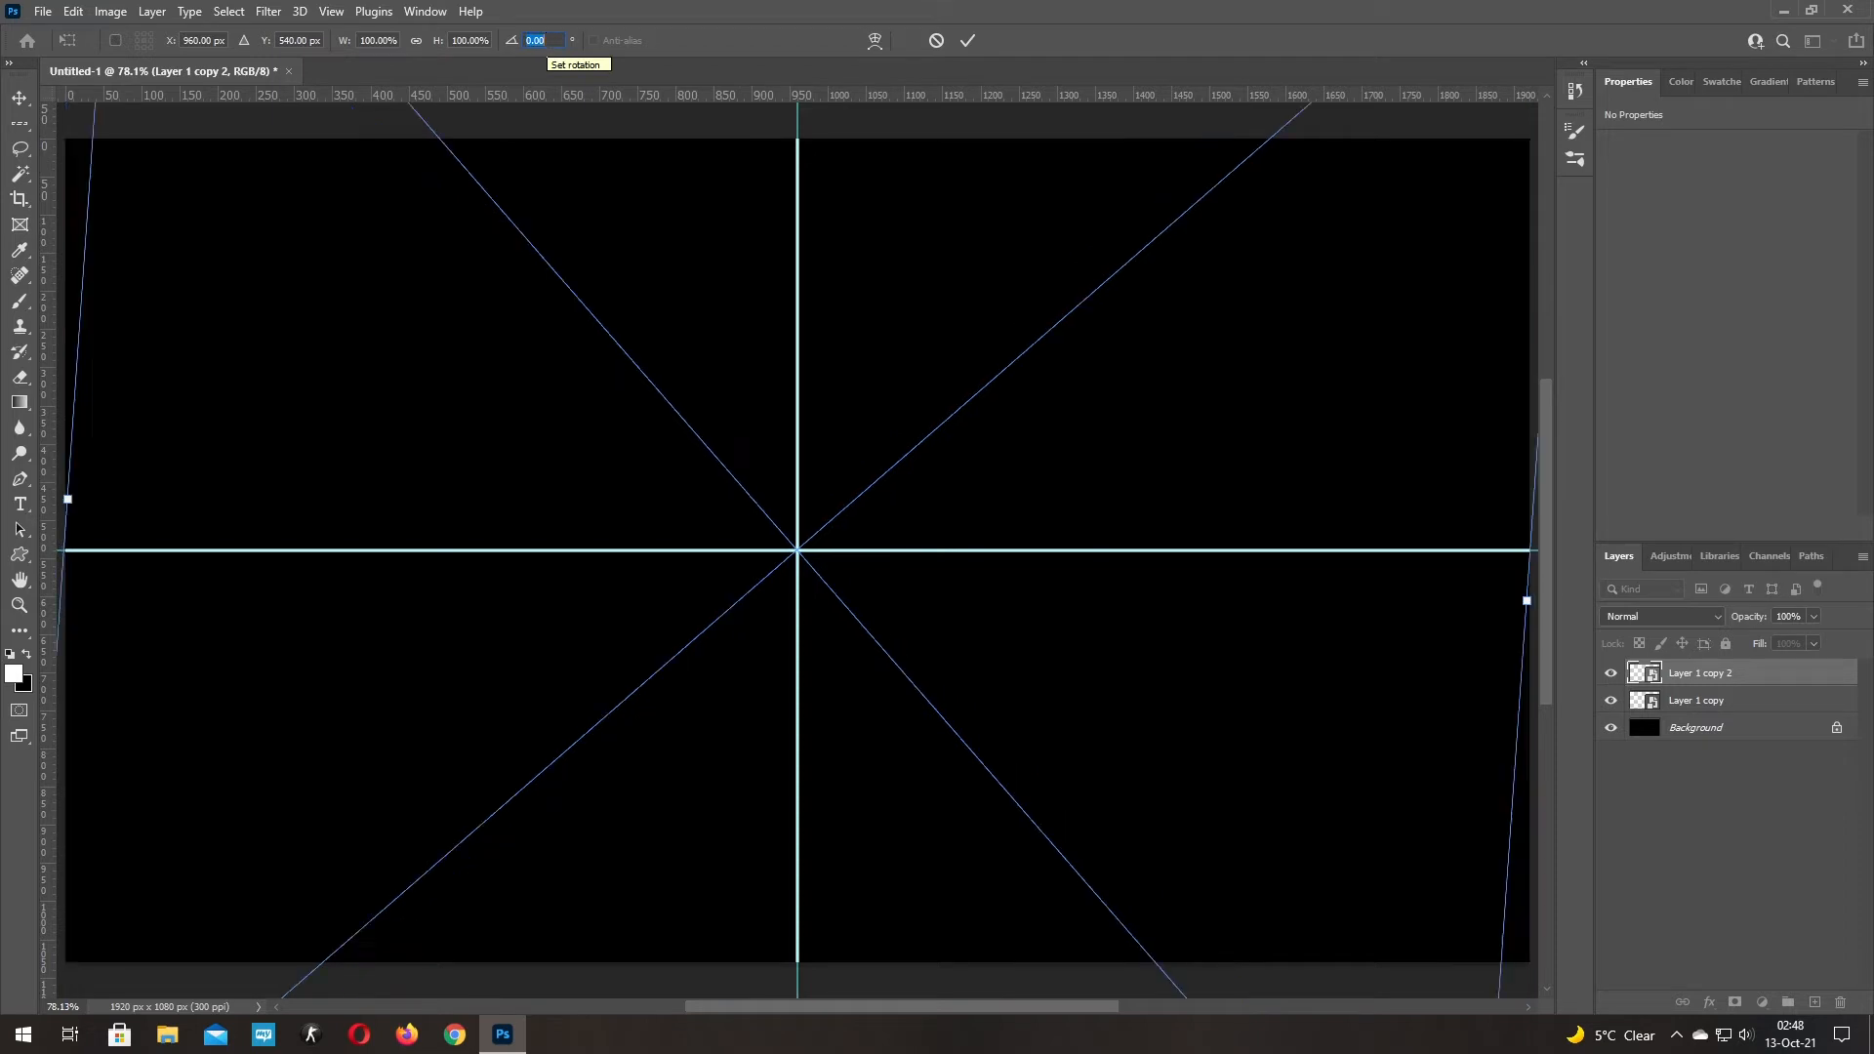
pyautogui.click(967, 40)
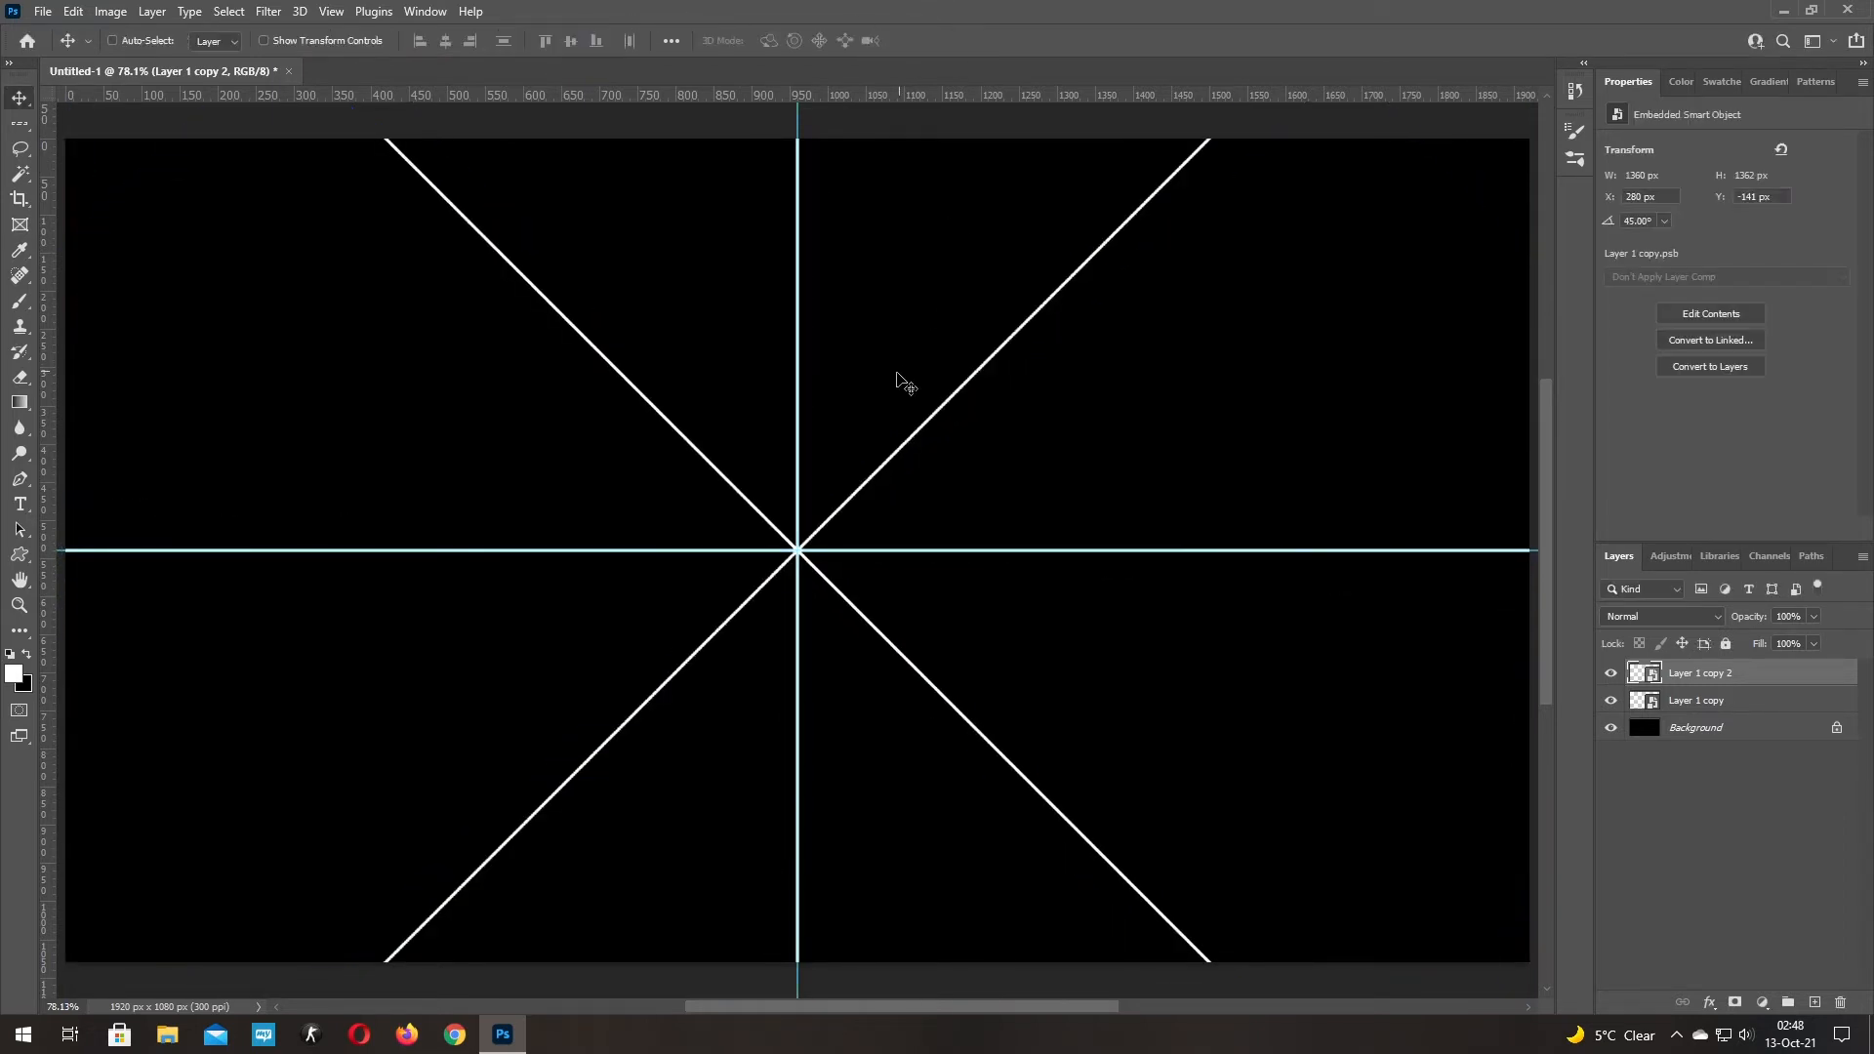
# Combine the two cross layers into a single smart object and duplicate the resulting layer
pyautogui.keyDown('shift'); pyautogui.click(1777, 702); pyautogui.keyUp('shift')
pyautogui.rightClick(1746, 683)
pyautogui.click(1562, 353)
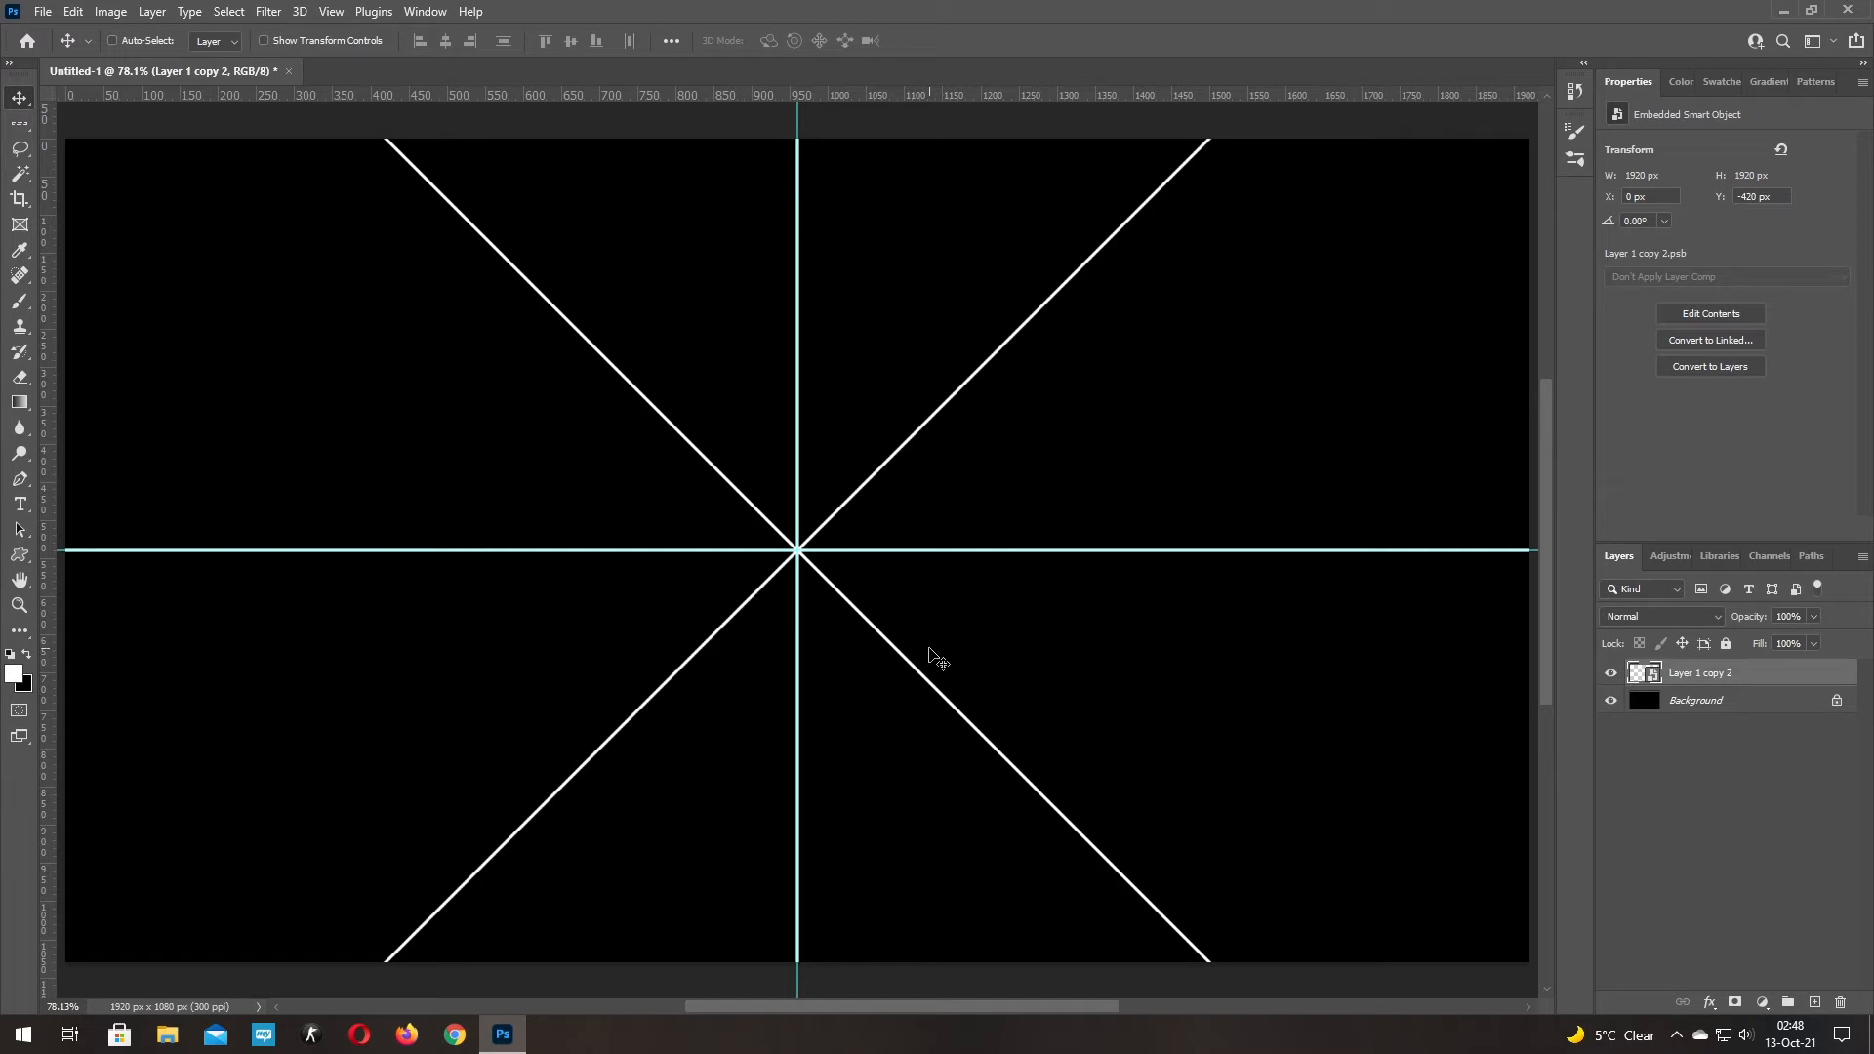
pyautogui.press('ctrl')
pyautogui.hotkey('ctrl', 'j')
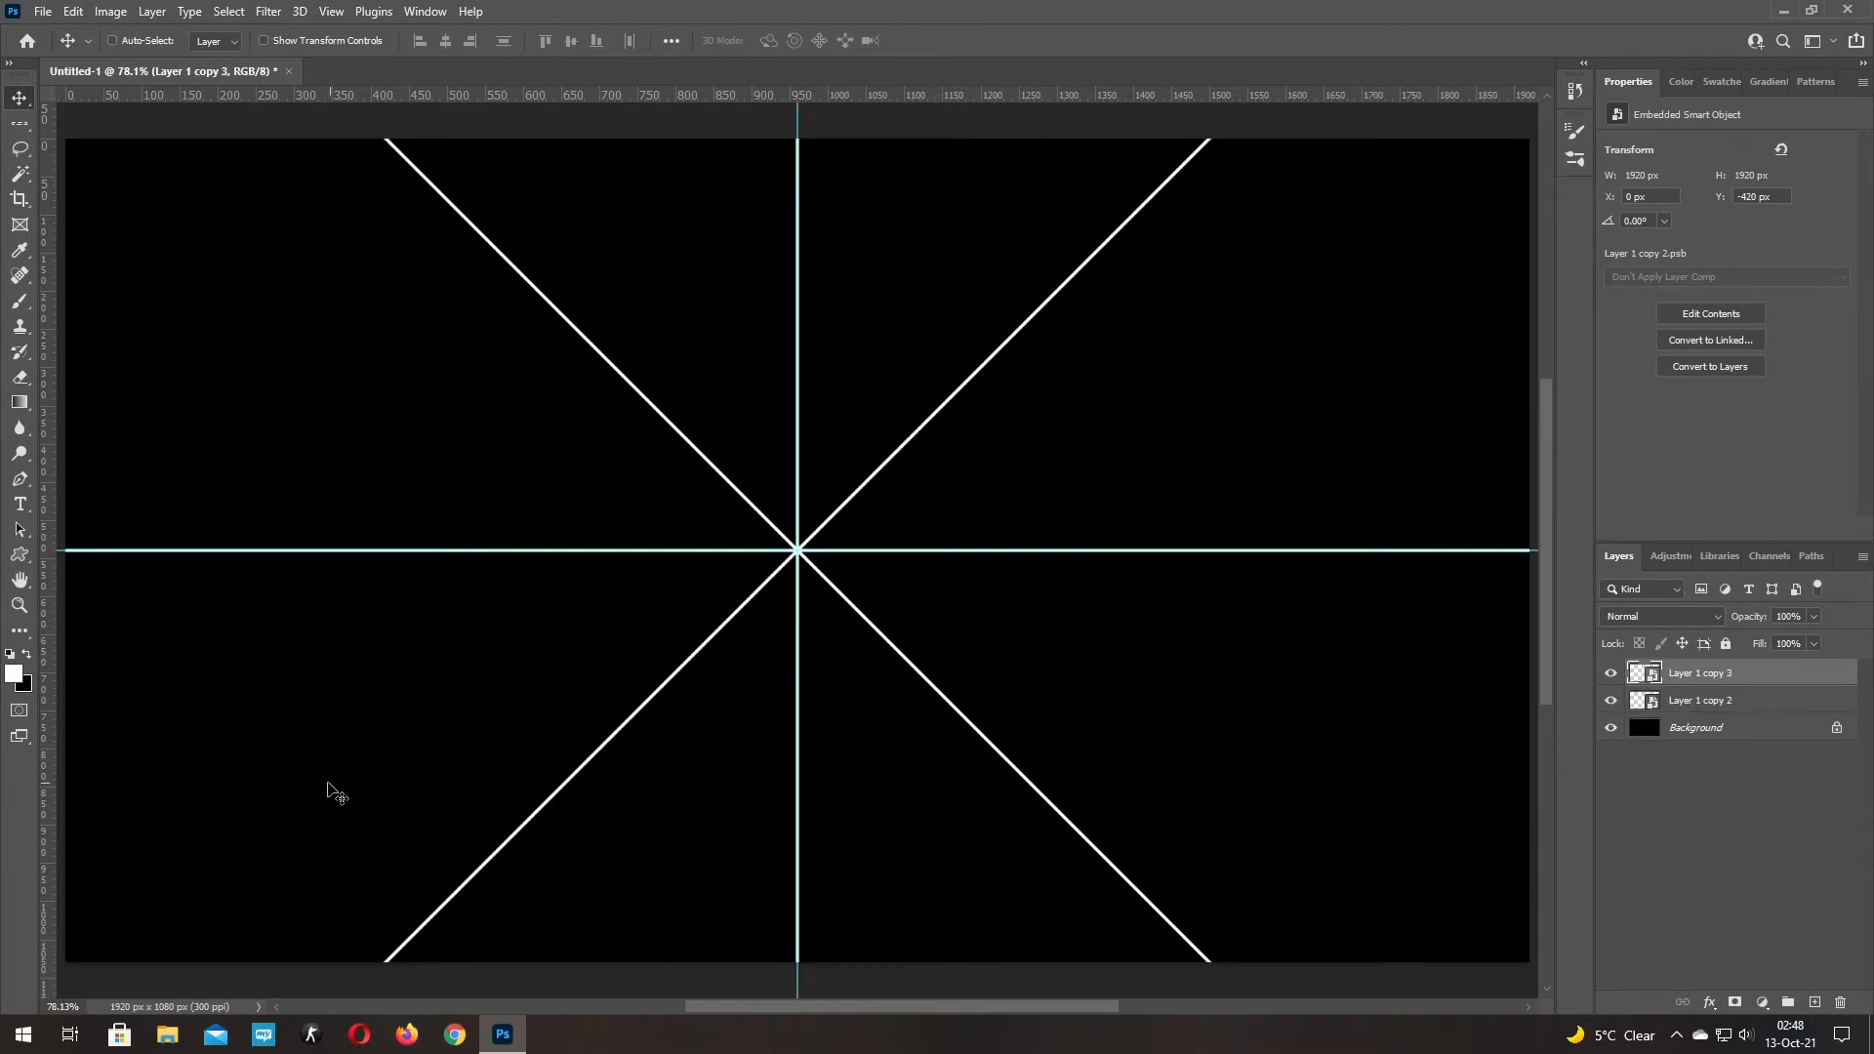
# Switch to Calculator, keep it on top beside the canvas, and divide 45 by 2 to get the next rotation angle
pyautogui.click(24, 1034)
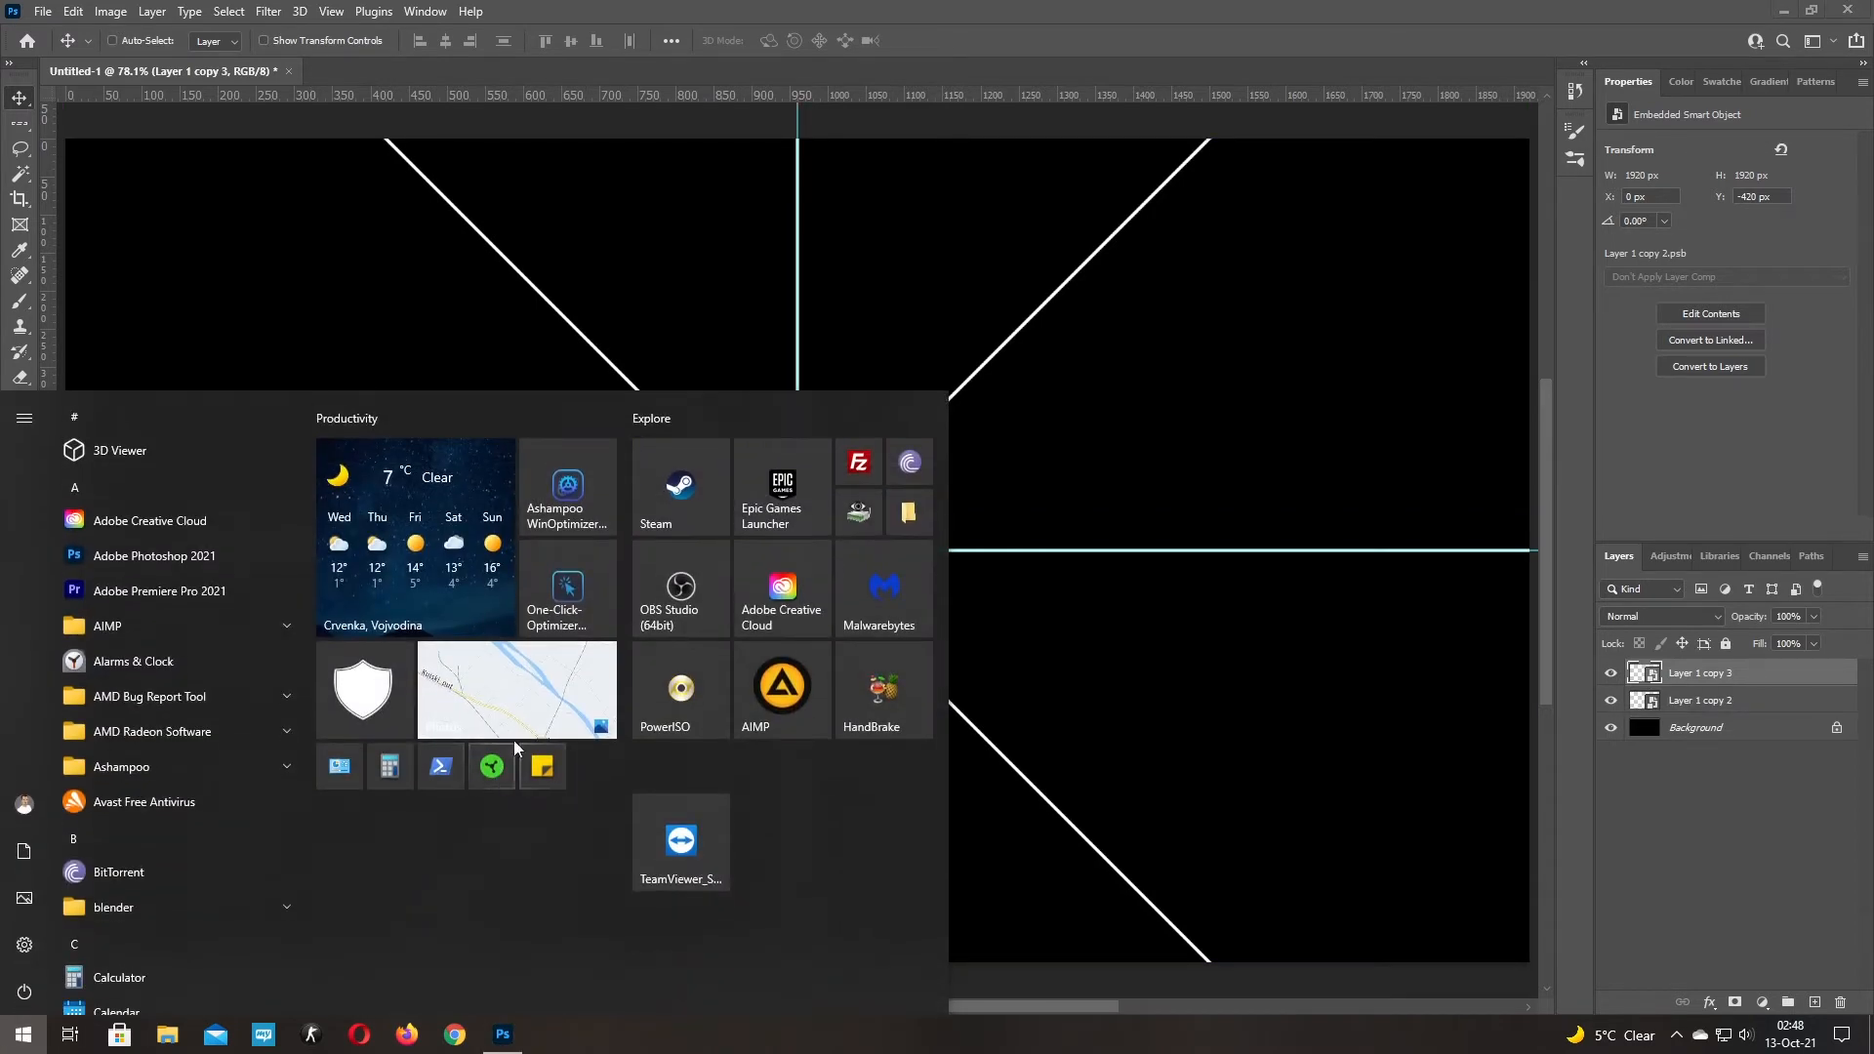
pyautogui.click(386, 767)
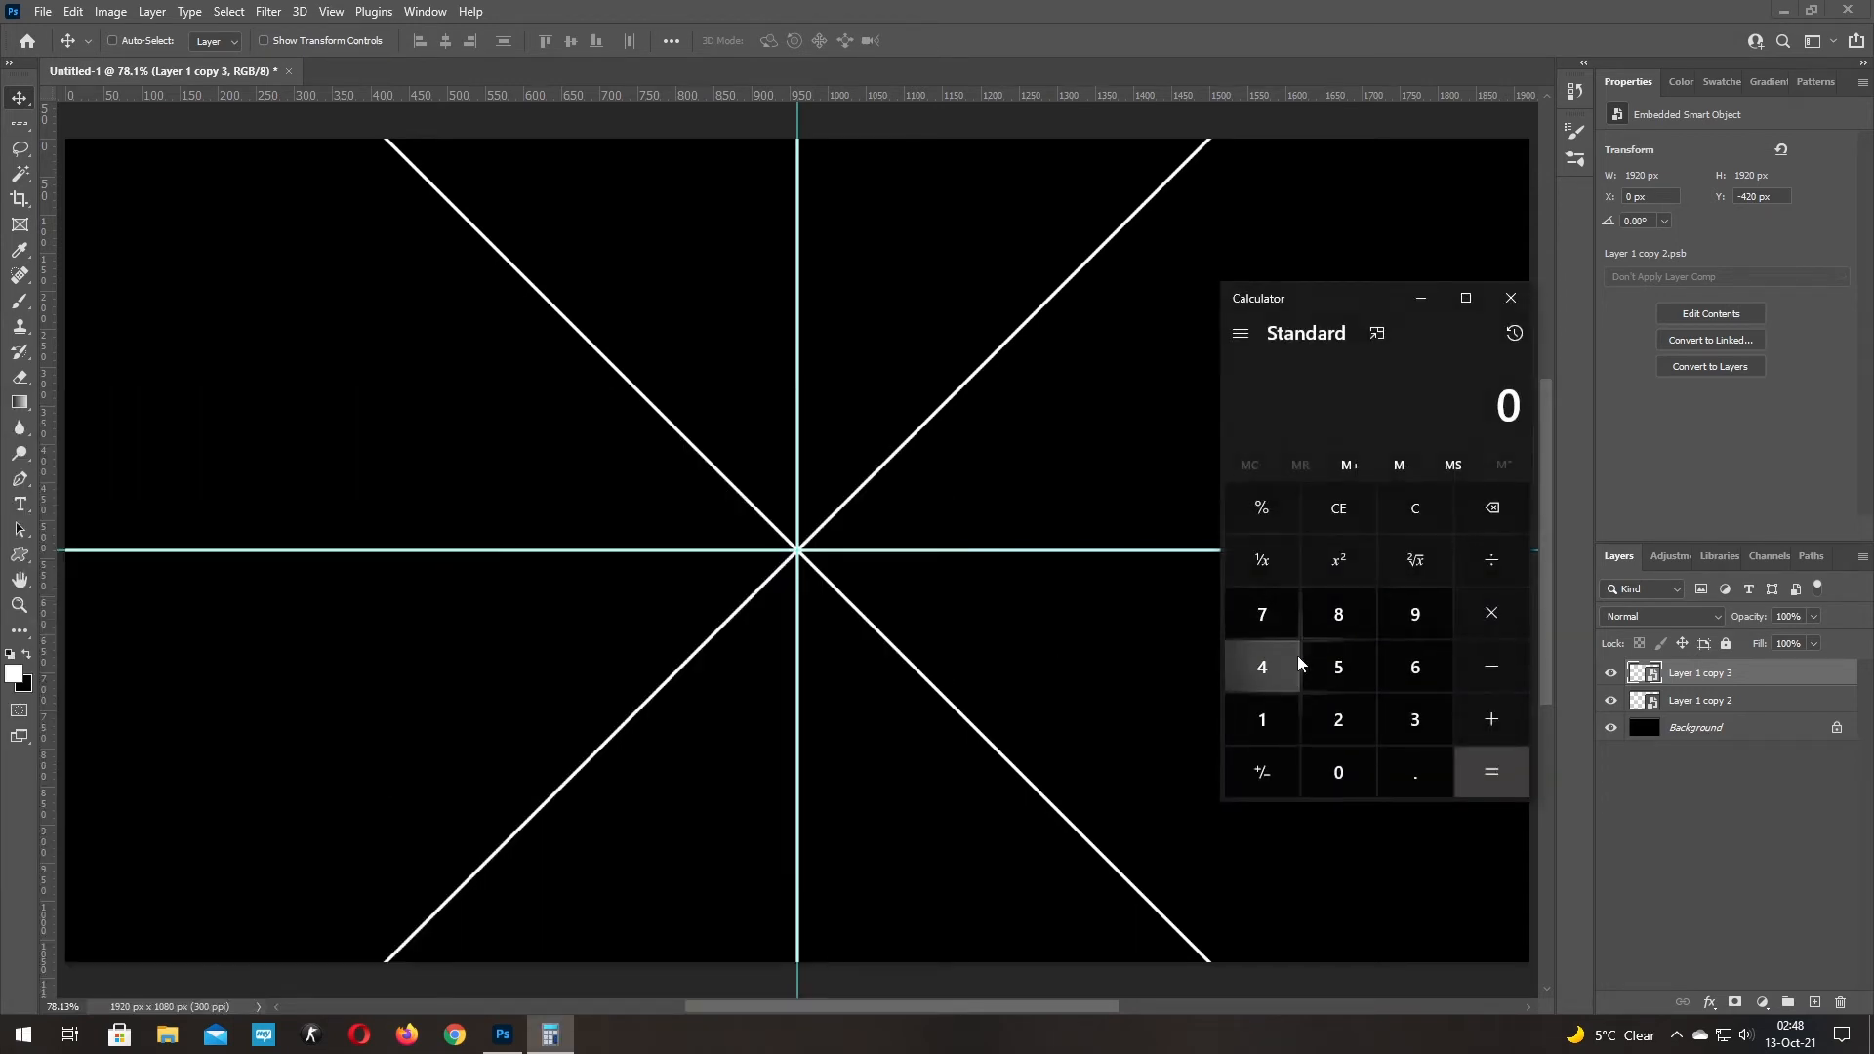
pyautogui.click(1272, 668)
pyautogui.click(1335, 662)
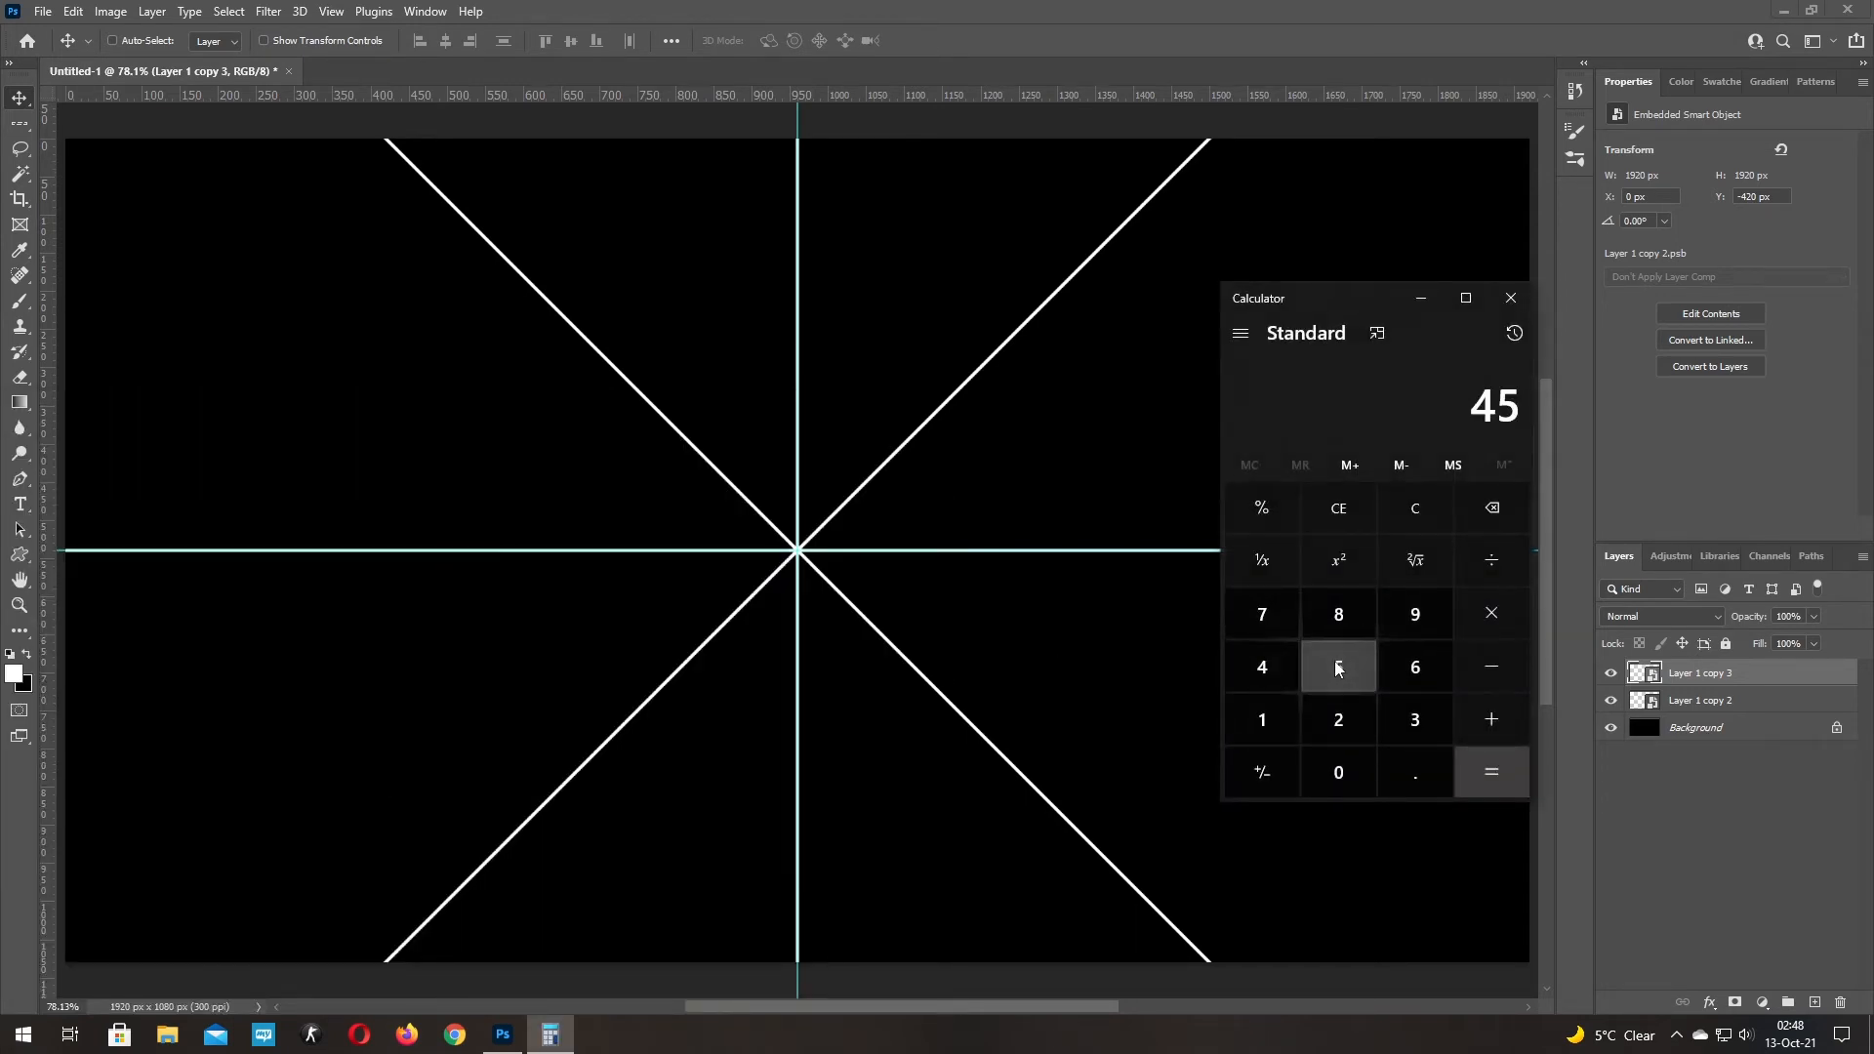
pyautogui.click(1489, 559)
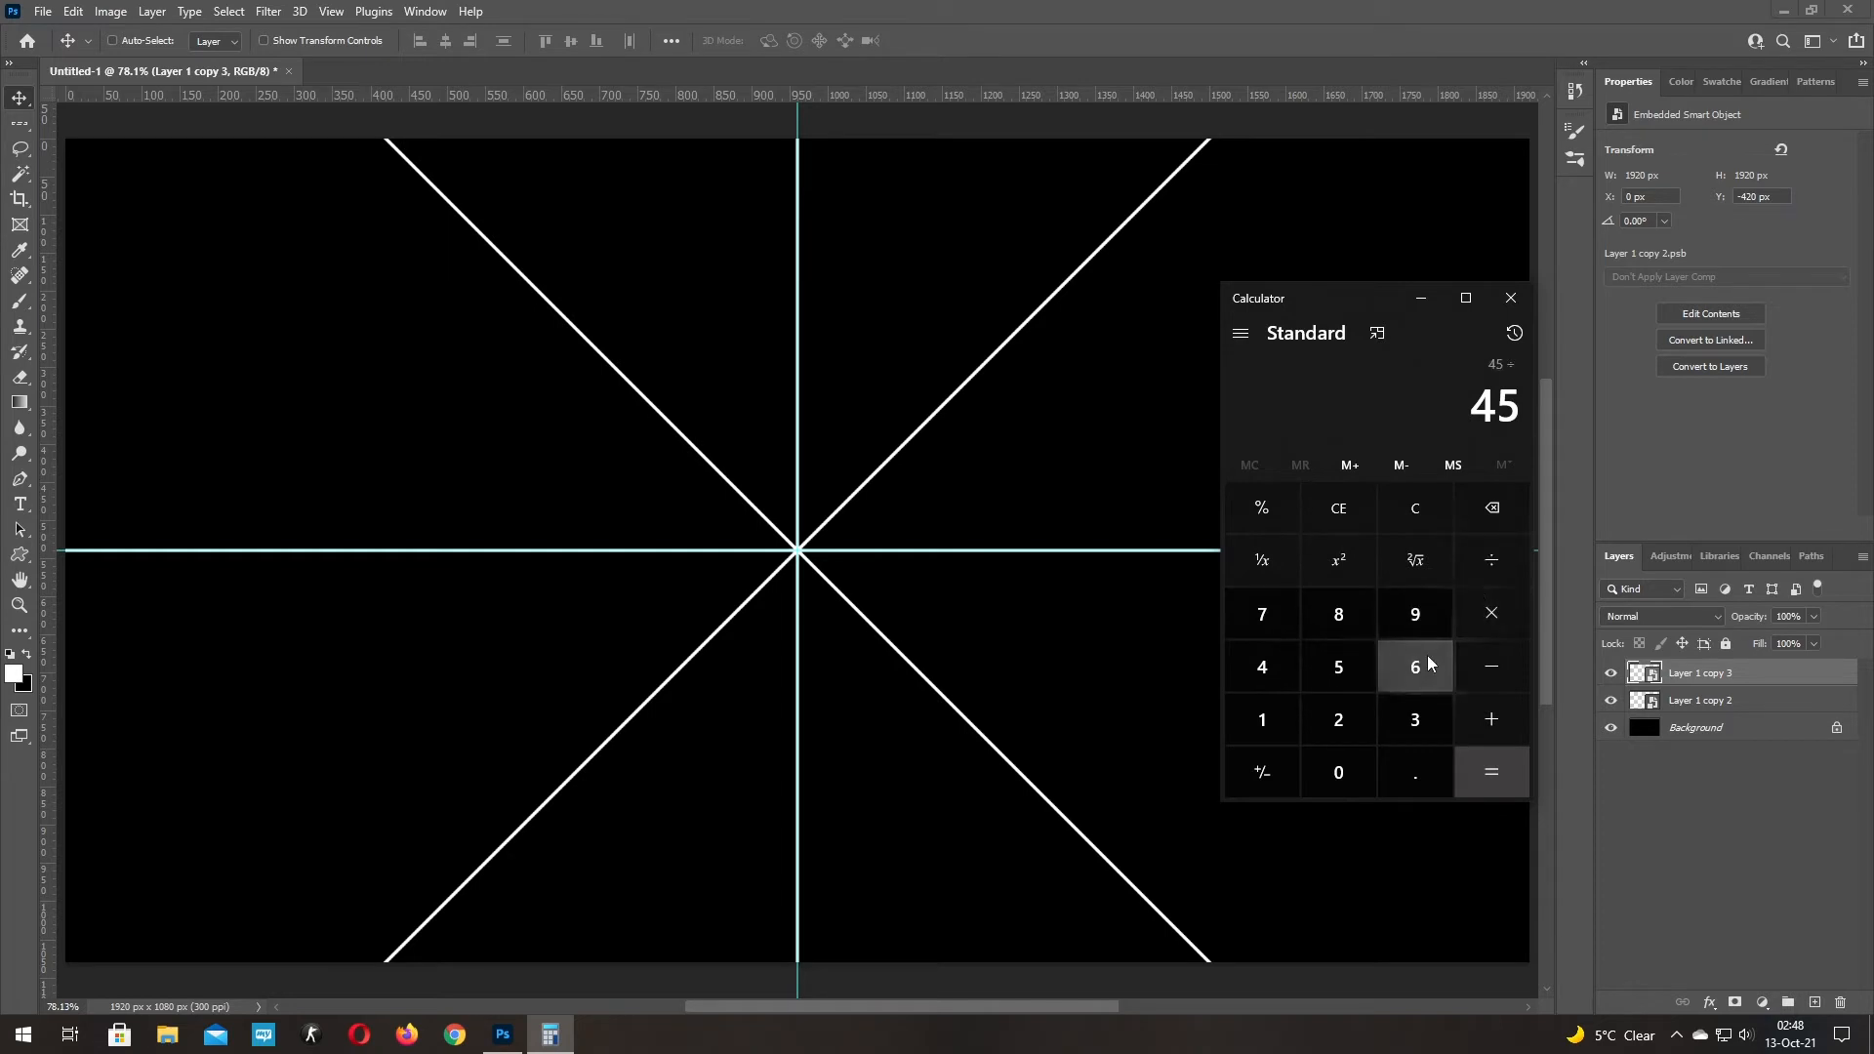
pyautogui.click(1349, 717)
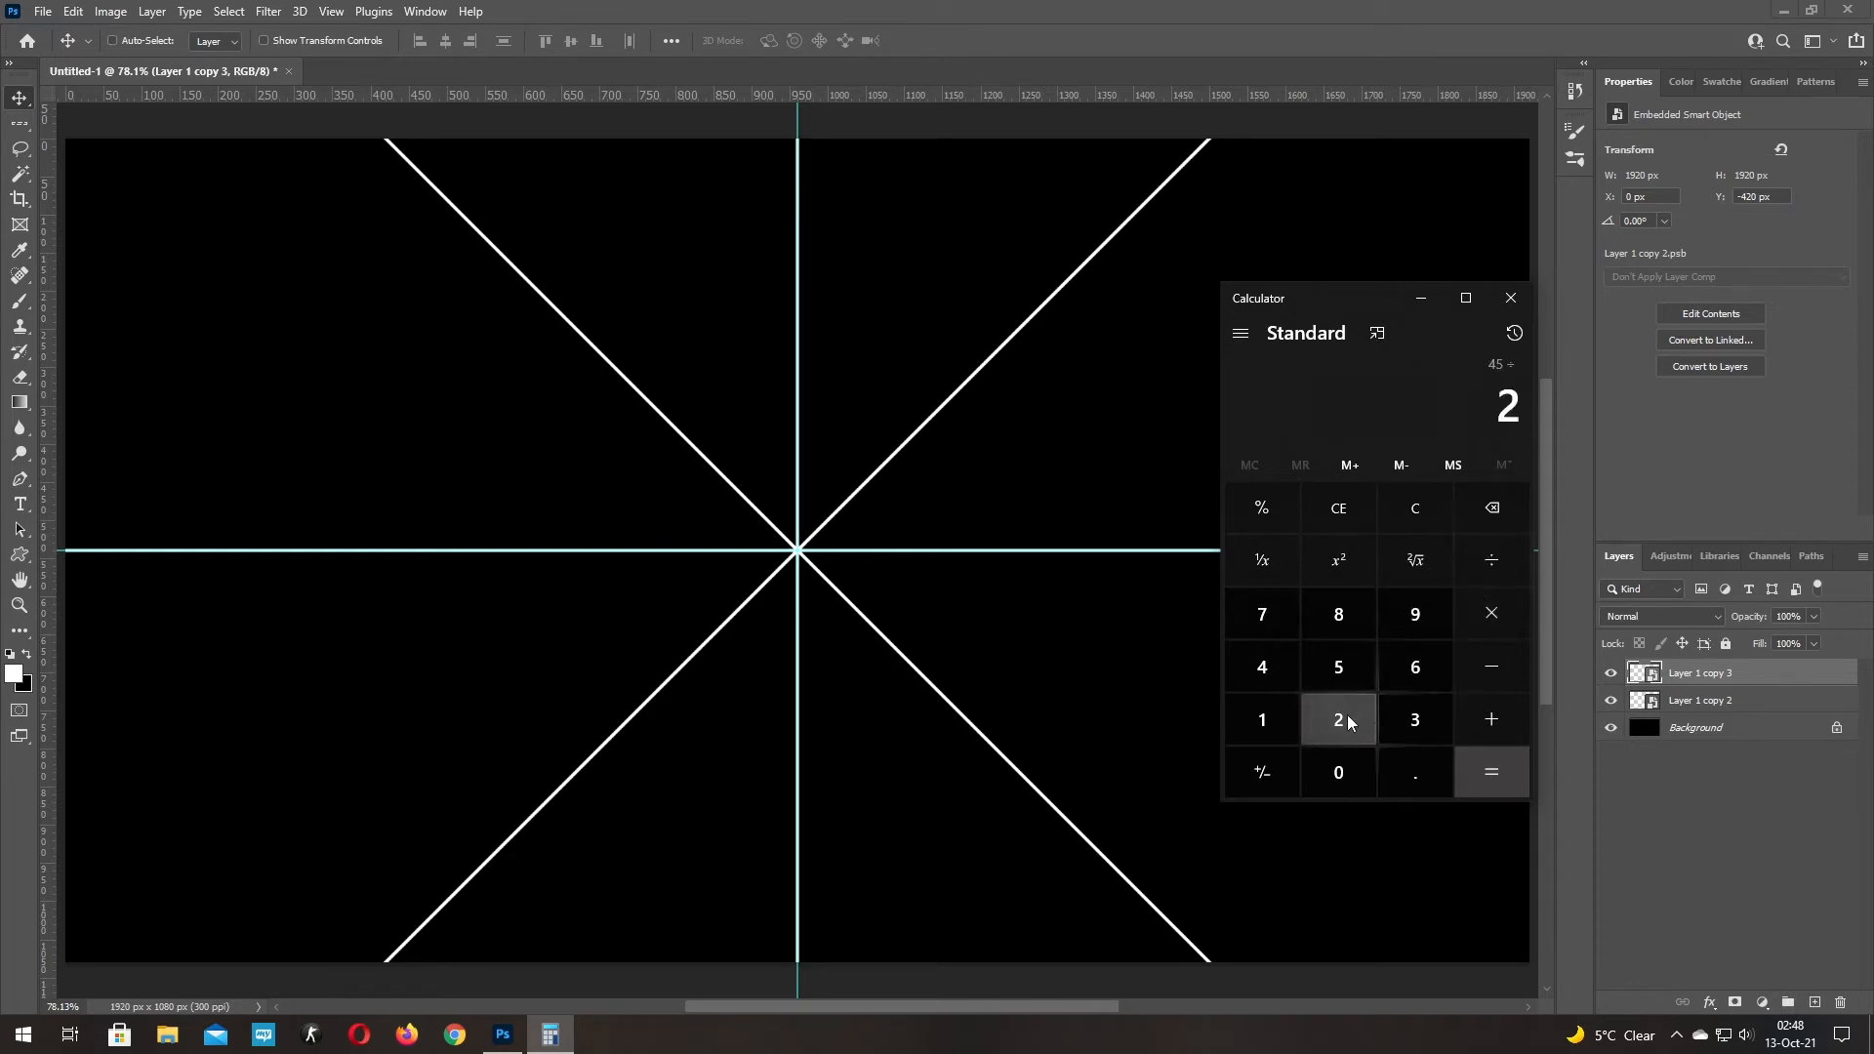
pyautogui.click(1378, 333)
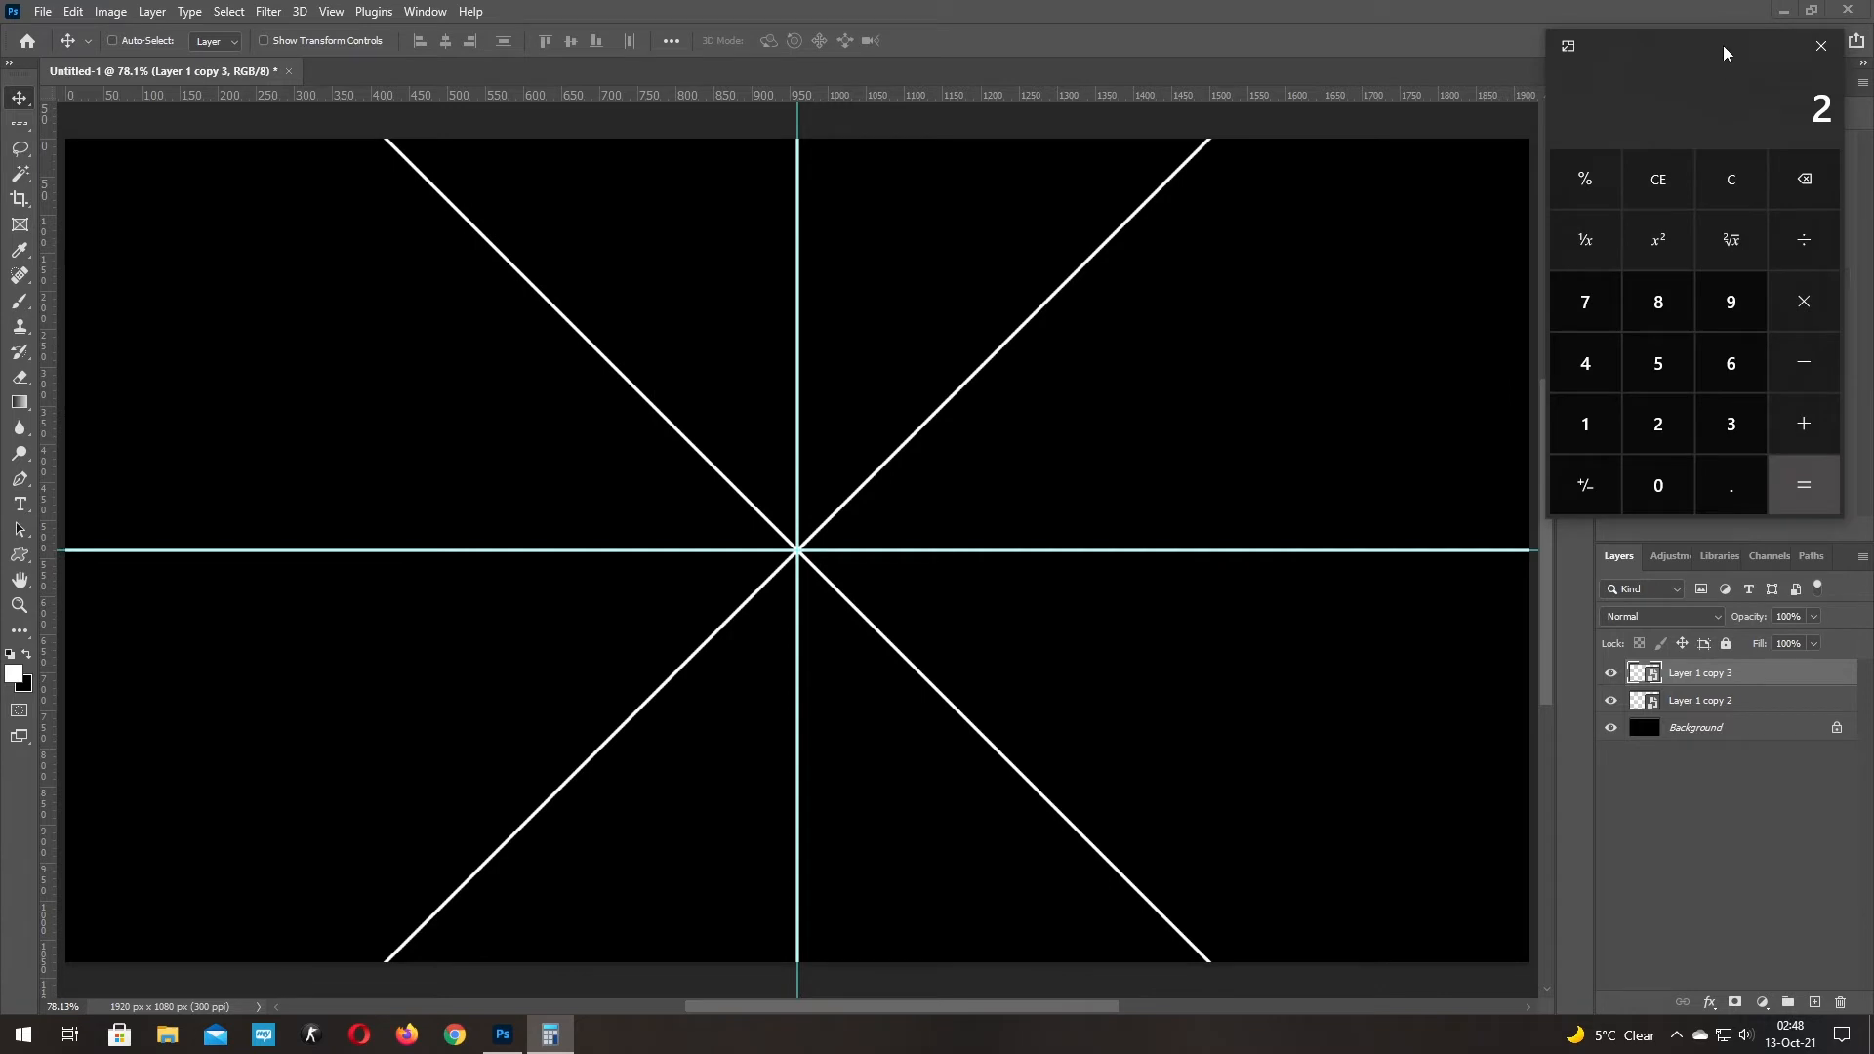
pyautogui.moveTo(1724, 39); pyautogui.dragTo(1724, 74)
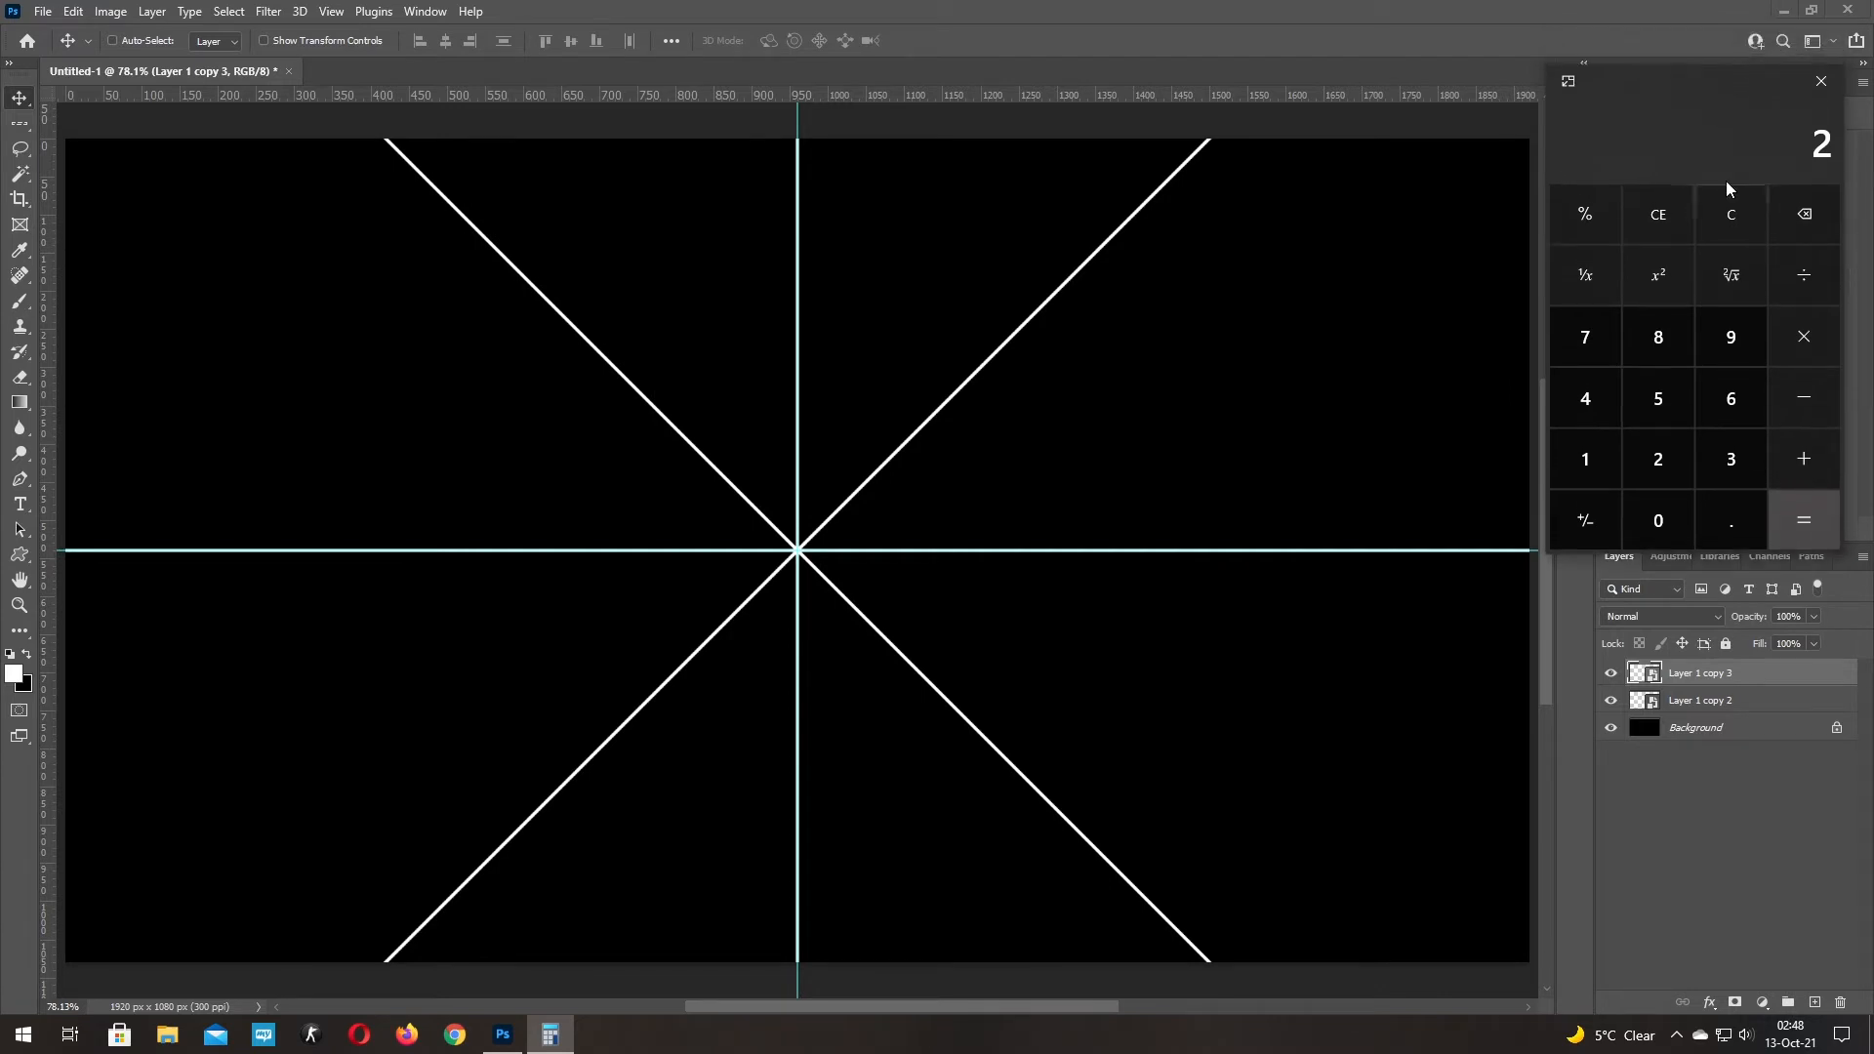
pyautogui.click(1812, 511)
# Back in Photoshop, rotate the duplicated eight-ray layer 22.5 degrees about the canvas centre
pyautogui.click(661, 17)
pyautogui.hotkey('ctrl', 't')
pyautogui.doubleClick(546, 40)
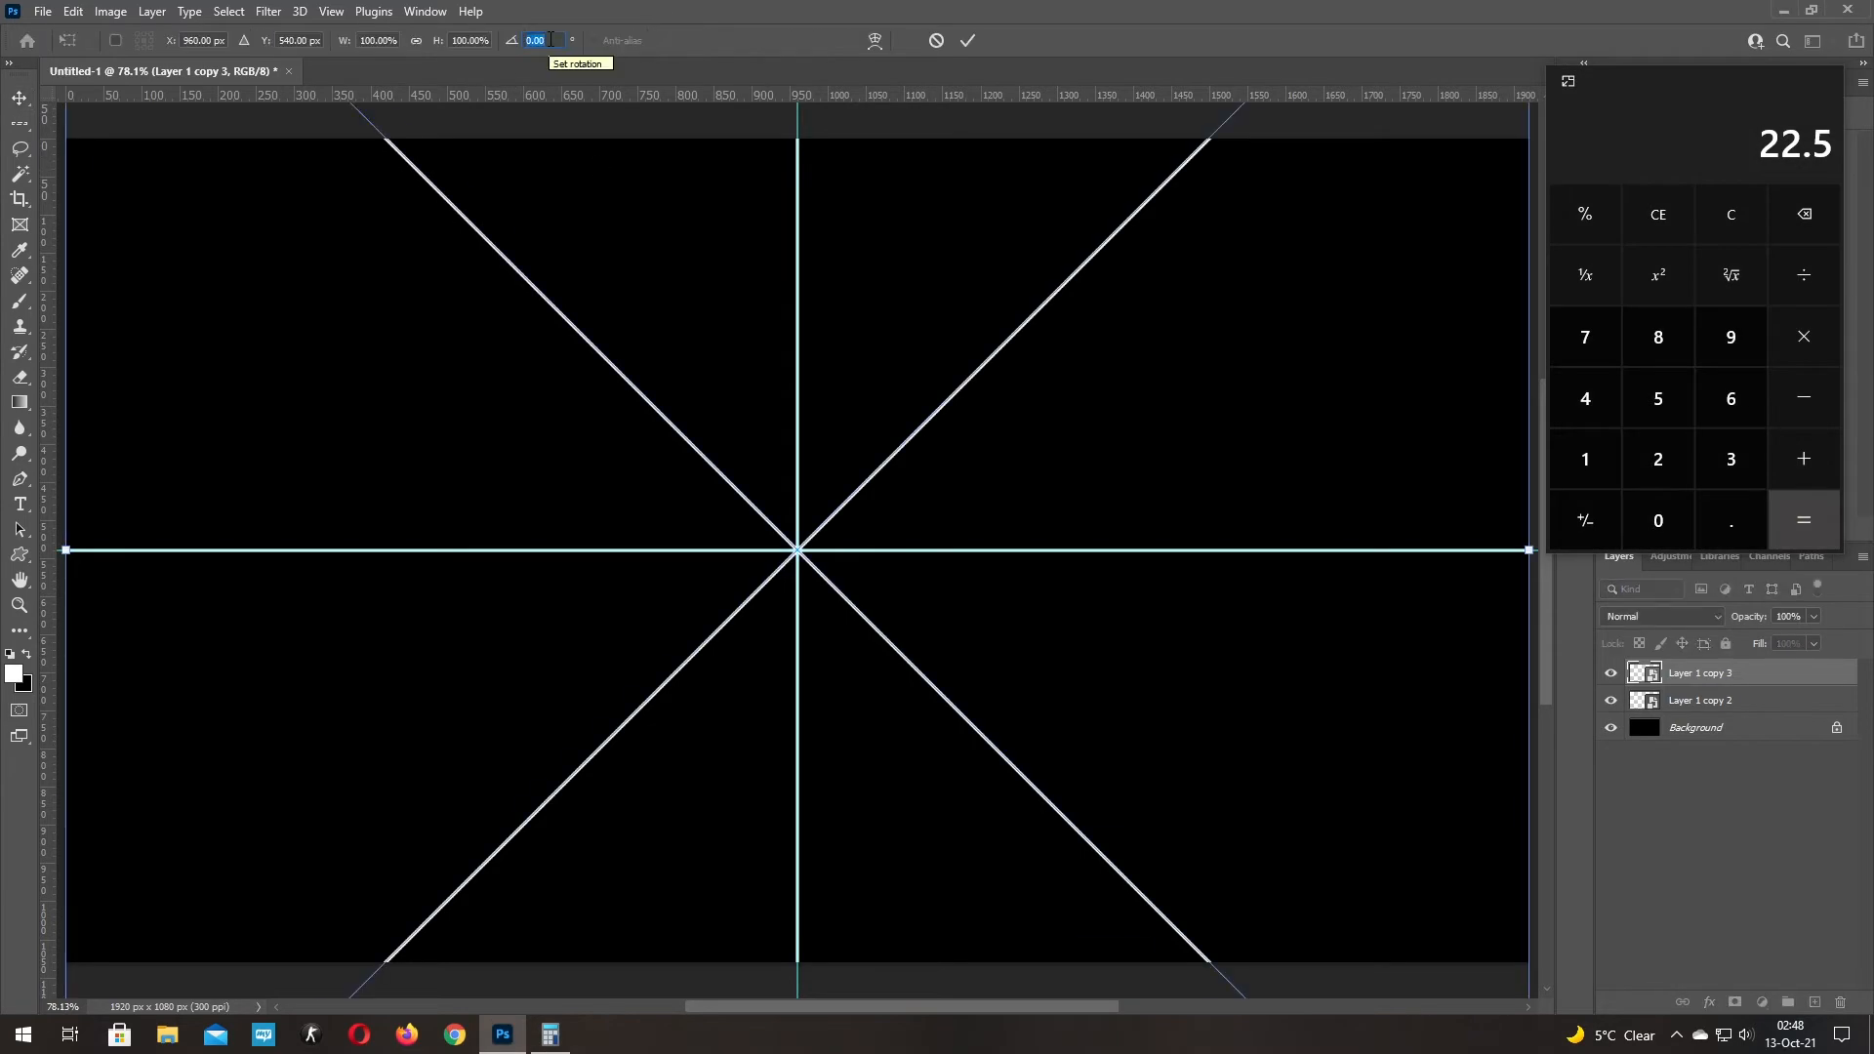
pyautogui.write('22.5')
pyautogui.click(969, 42)
# Combine the original and rotated ray layers into one smart object, moving the calculator clear of the layer list
pyautogui.keyDown('shift'); pyautogui.click(1789, 696); pyautogui.keyUp('shift')
pyautogui.rightClick(1790, 696)
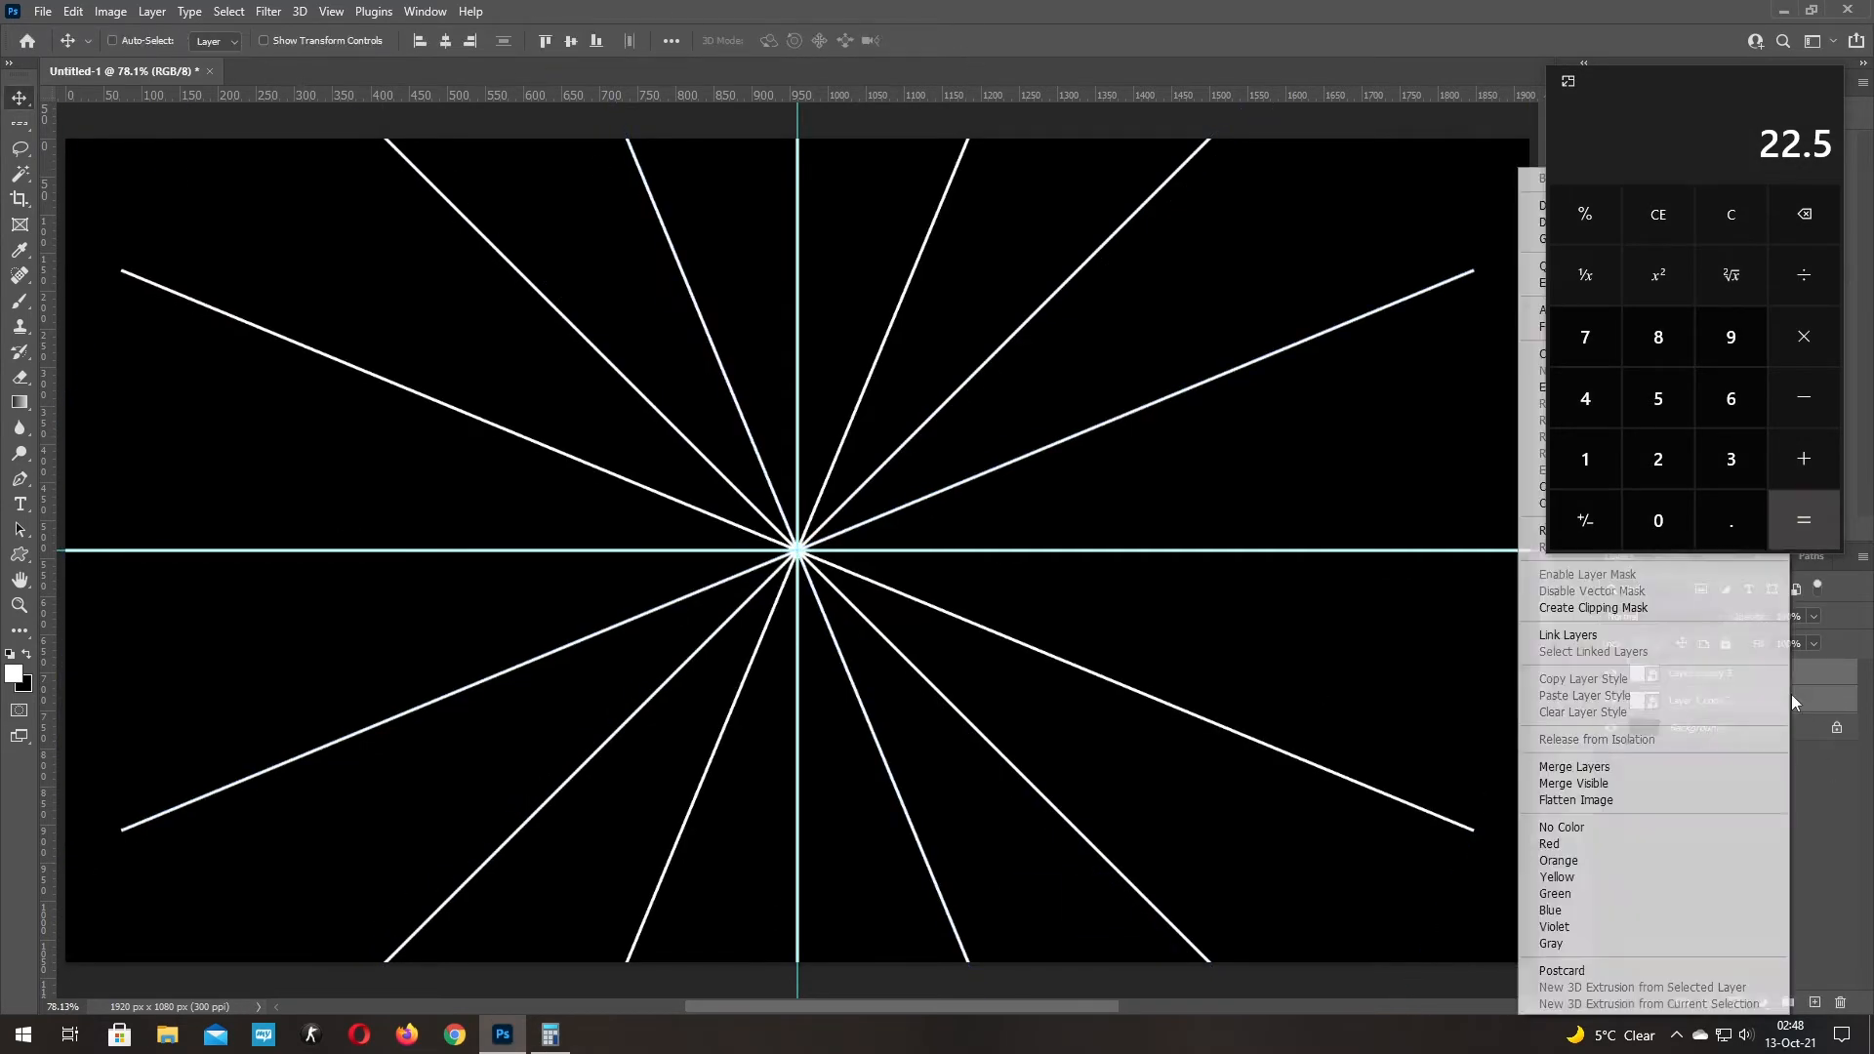
pyautogui.moveTo(1742, 77); pyautogui.dragTo(1428, 71)
pyautogui.rightClick(1790, 694)
pyautogui.click(1592, 361)
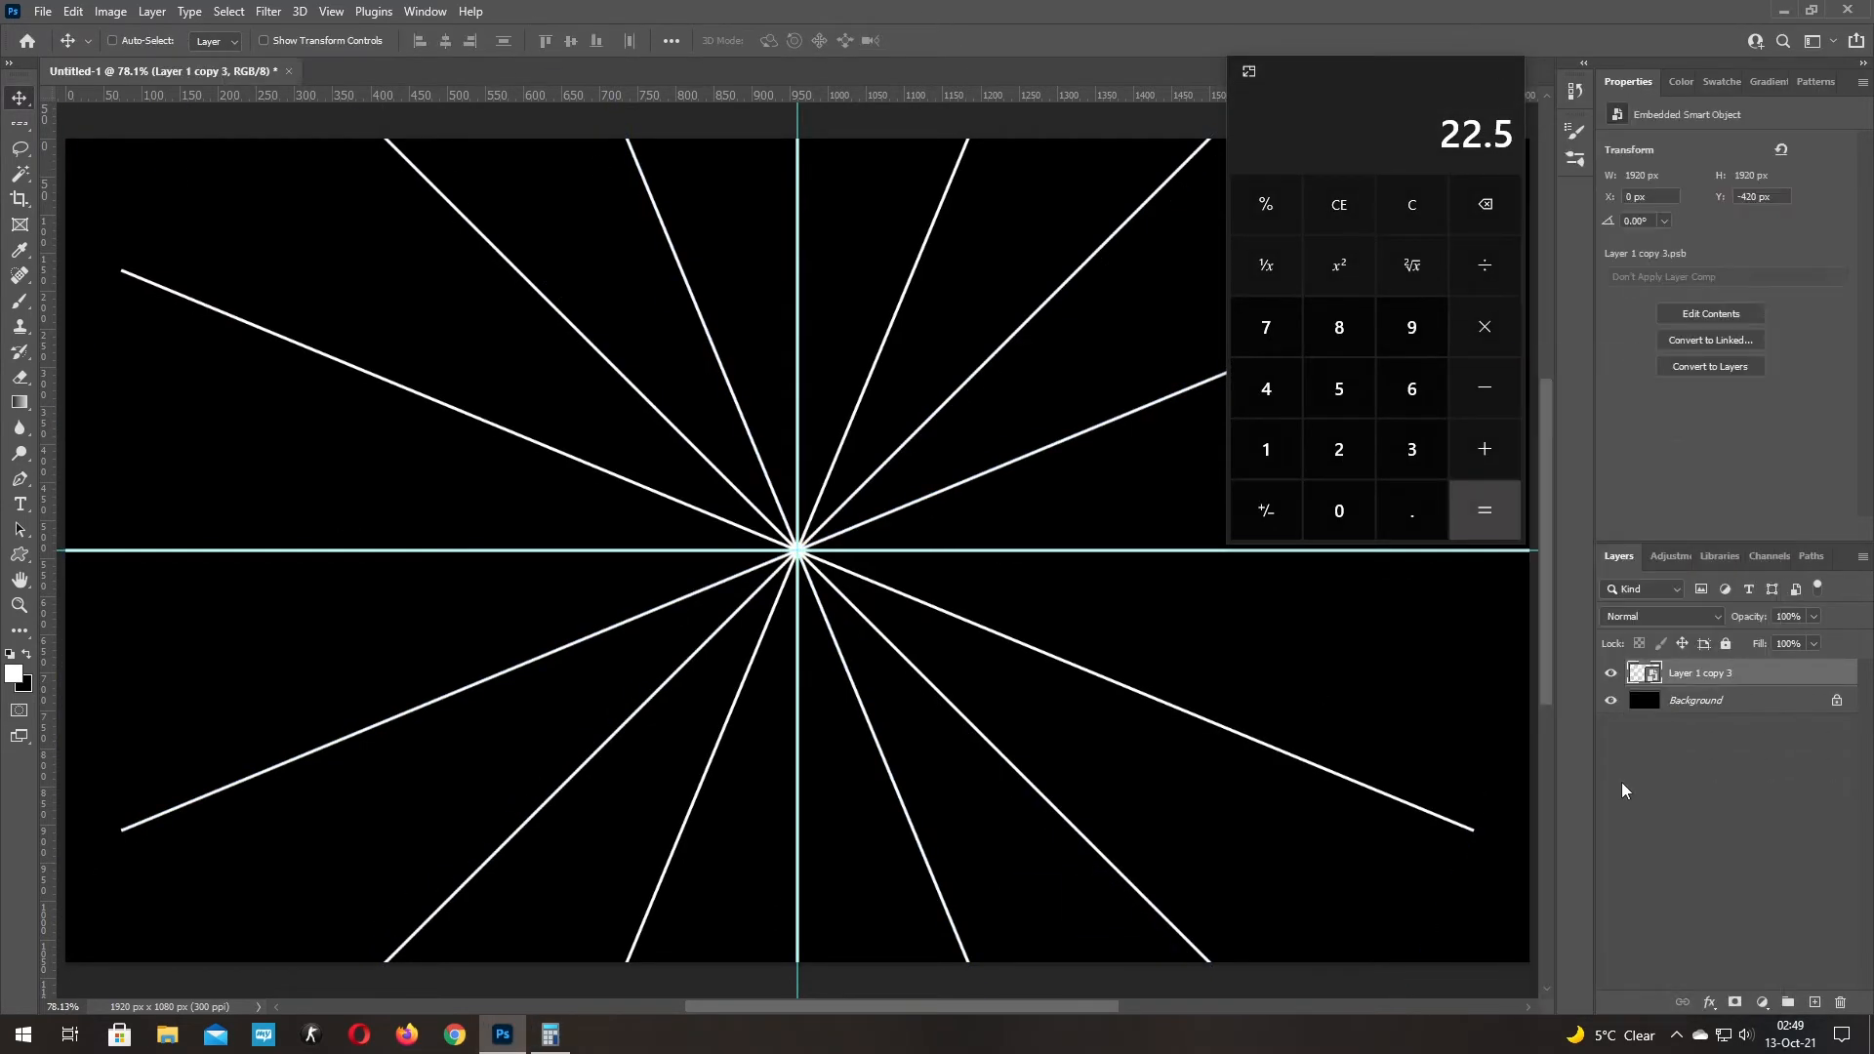
# Duplicate the combined ray layer, halve the angle in the calculator, and rotate the copy 11.25 degrees
pyautogui.hotkey('ctrl', 'j')
pyautogui.click(1482, 514)
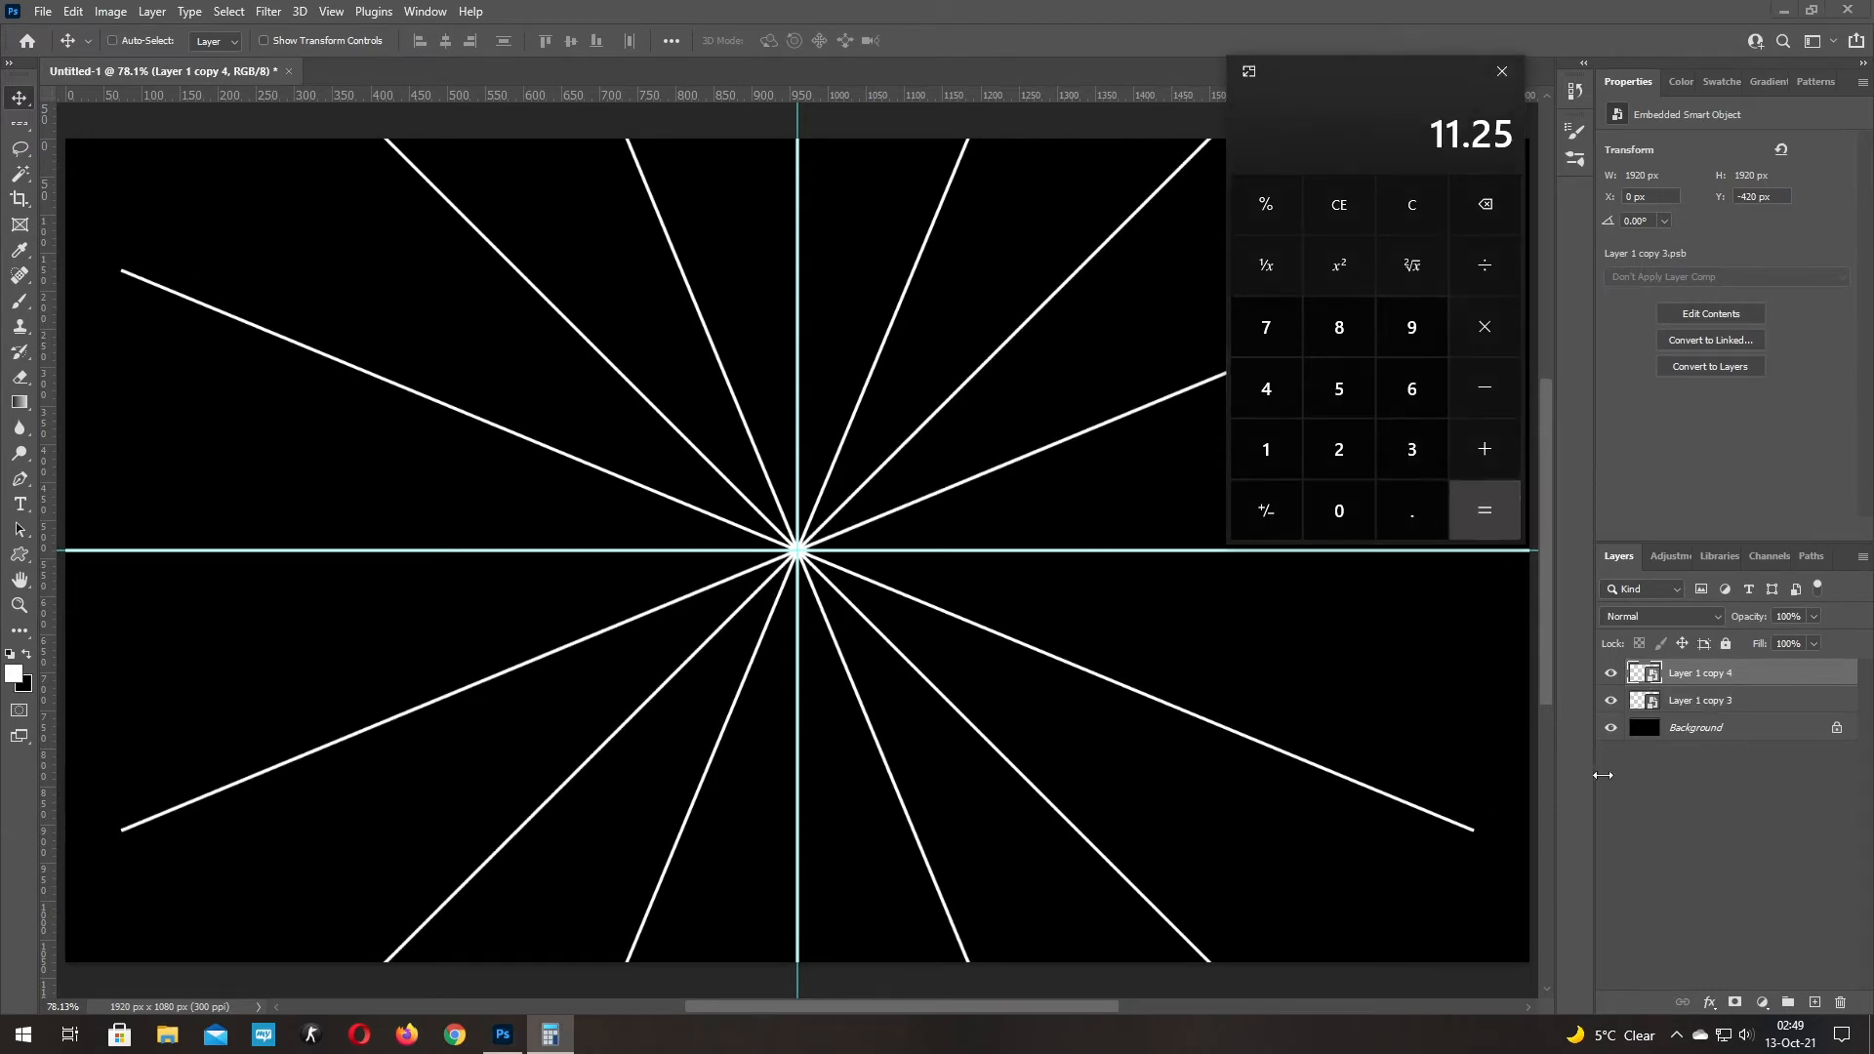
pyautogui.hotkey('ctrl', 't')
pyautogui.write('11.25')
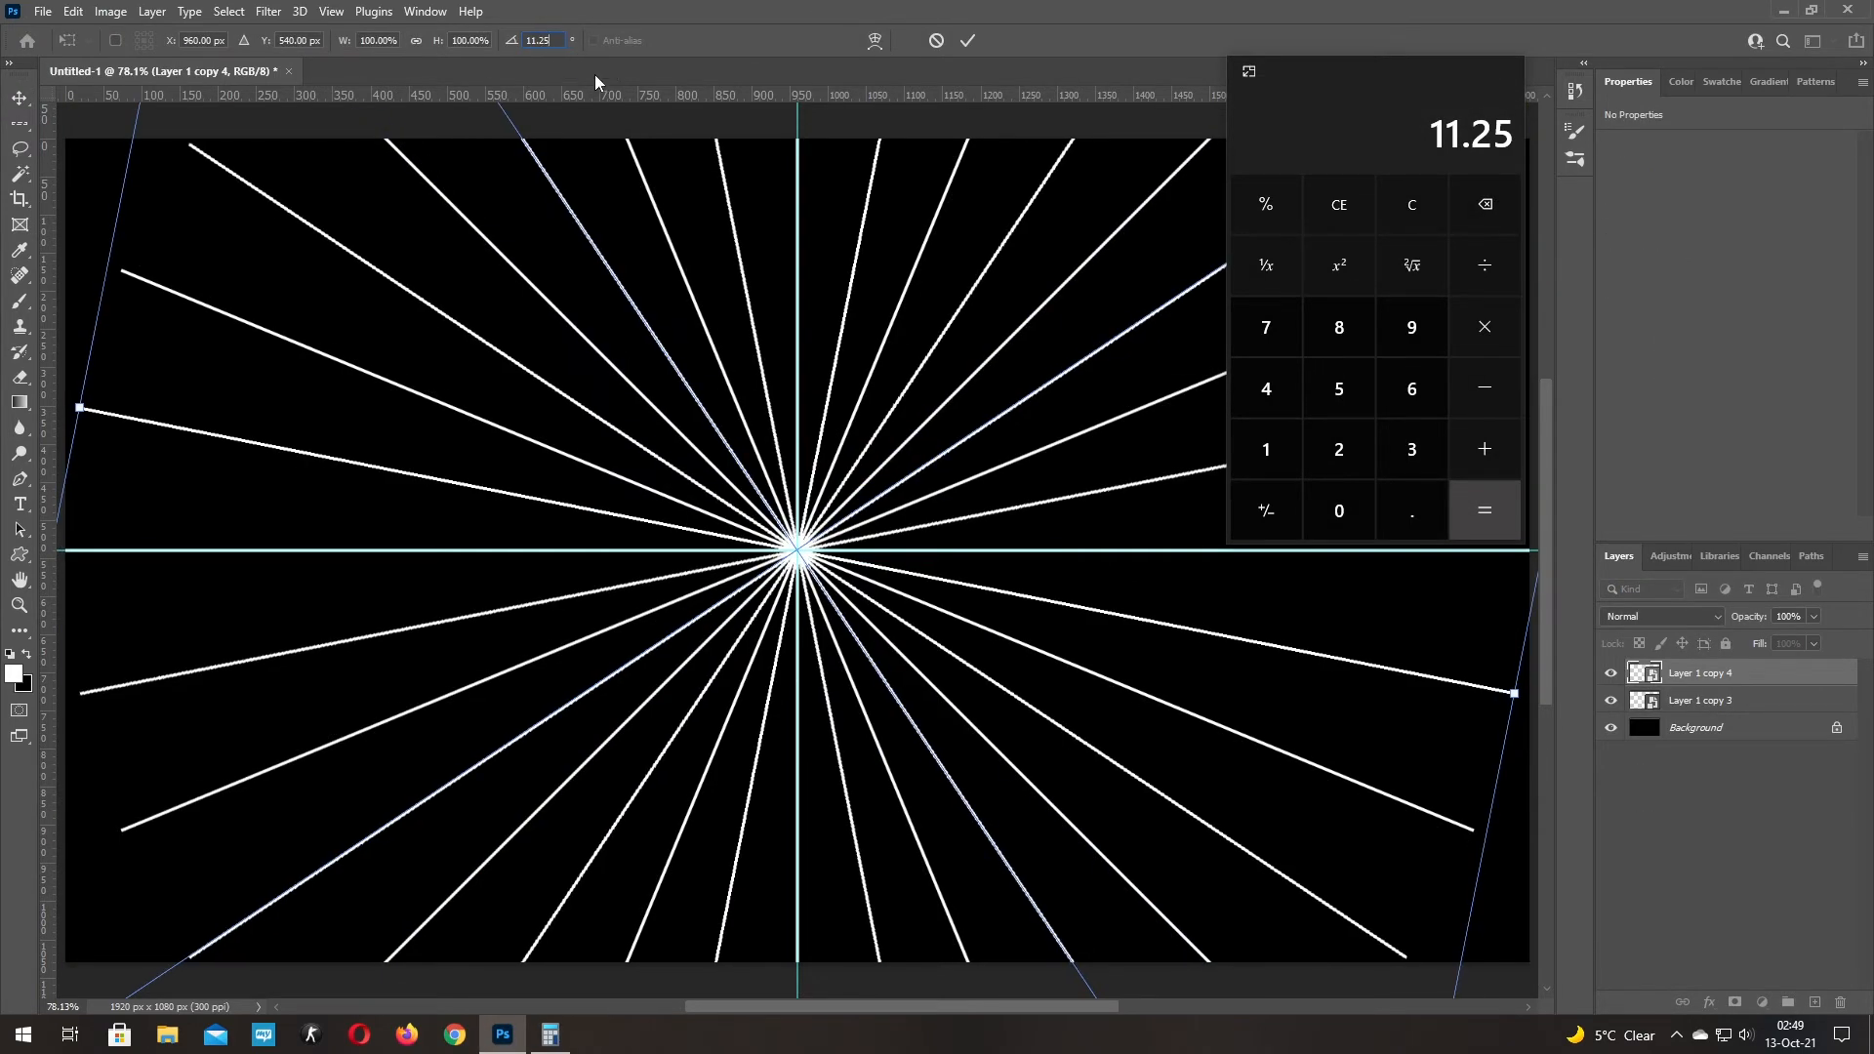
pyautogui.press('Return')
# Convert the ray layer and its 11.25-degree copy into a single smart object
pyautogui.keyDown('shift'); pyautogui.click(1785, 705); pyautogui.keyUp('shift')
pyautogui.rightClick(1777, 699)
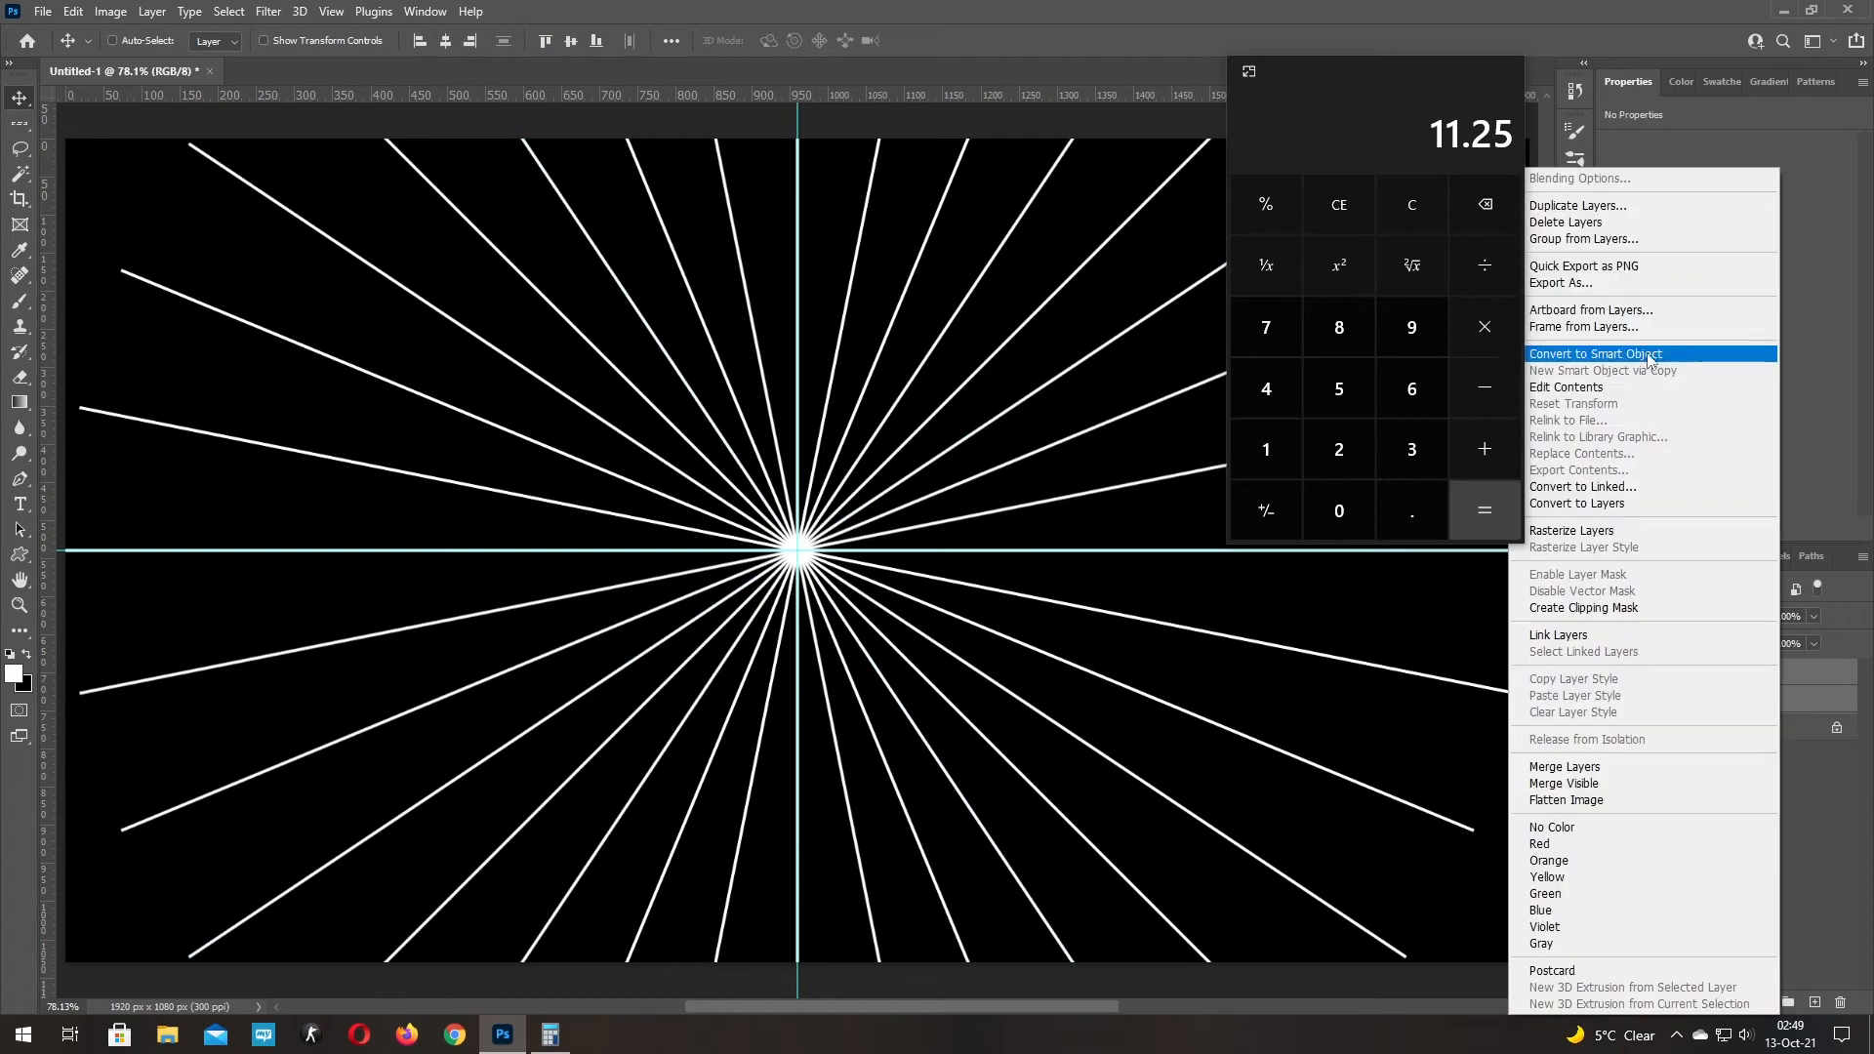
pyautogui.click(1650, 355)
# Duplicate the merged ray layer, halve the angle again in the calculator, and rotate the copy 5.625 degrees
pyautogui.hotkey('ctrl', 'j')
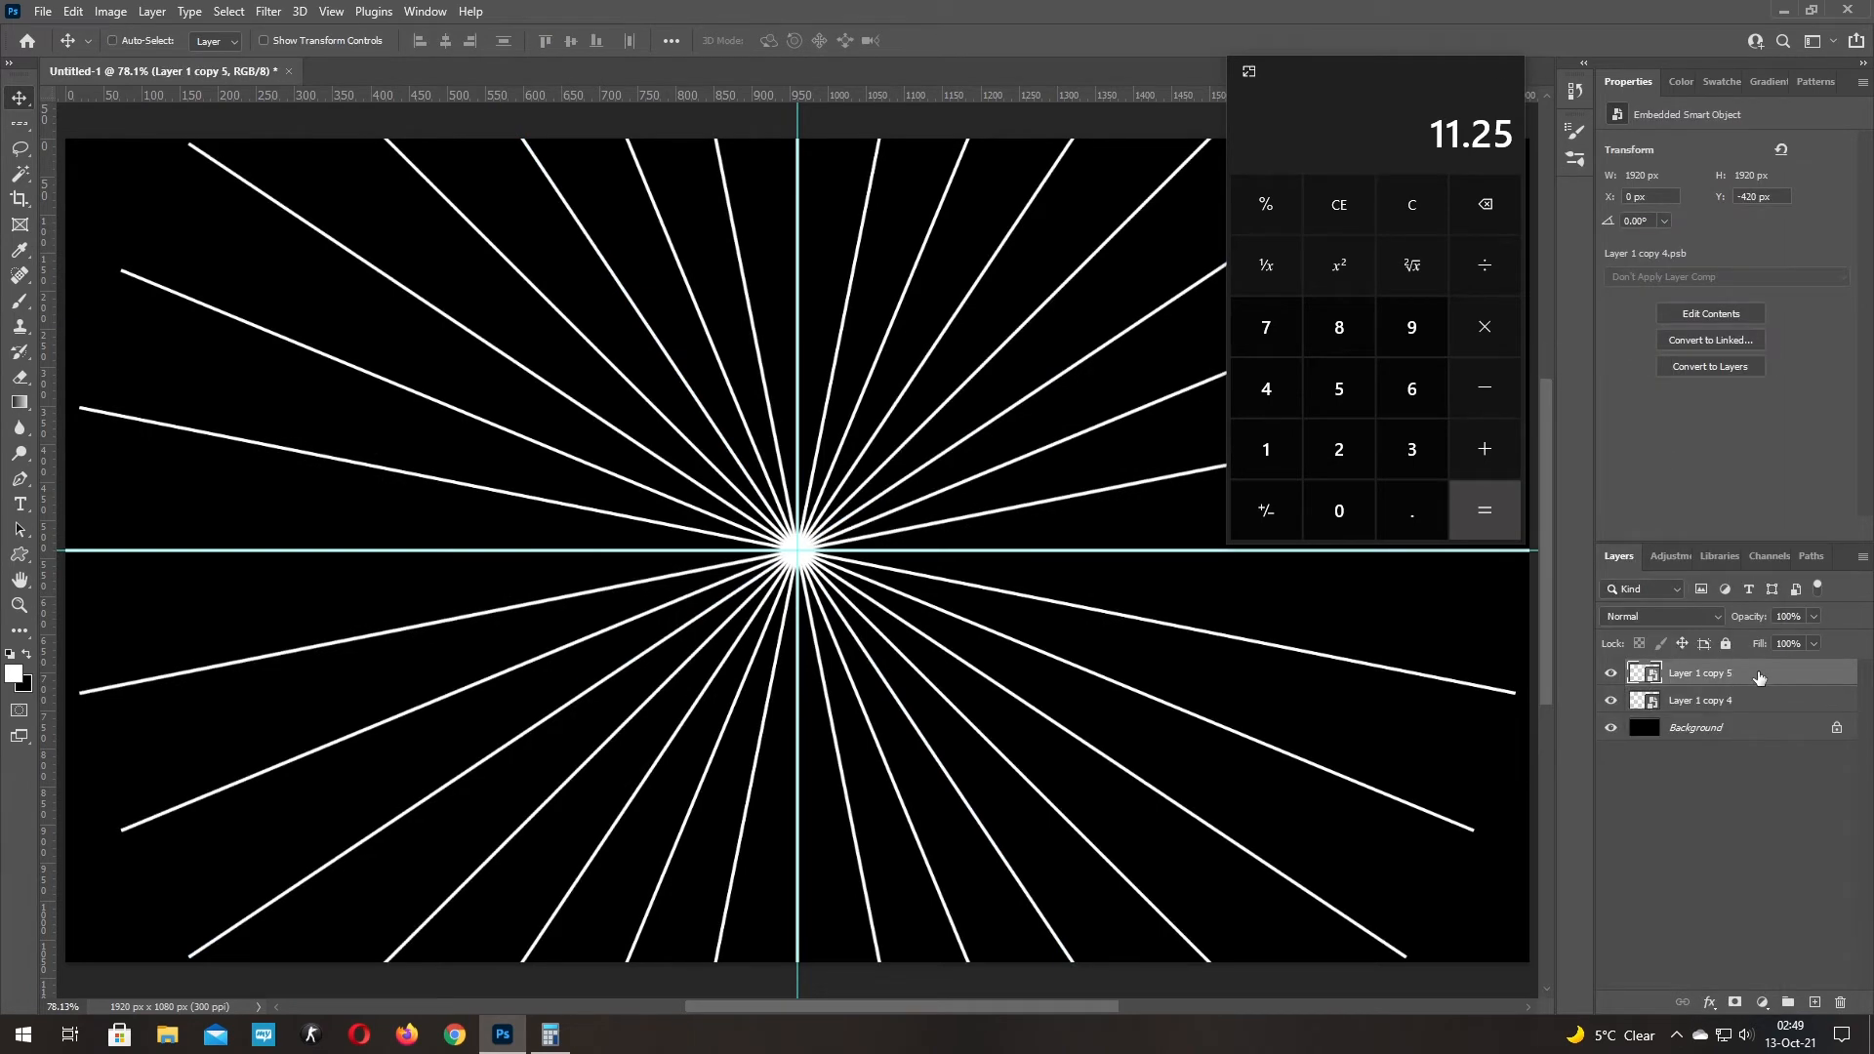
pyautogui.click(1498, 504)
pyautogui.click(1675, 663)
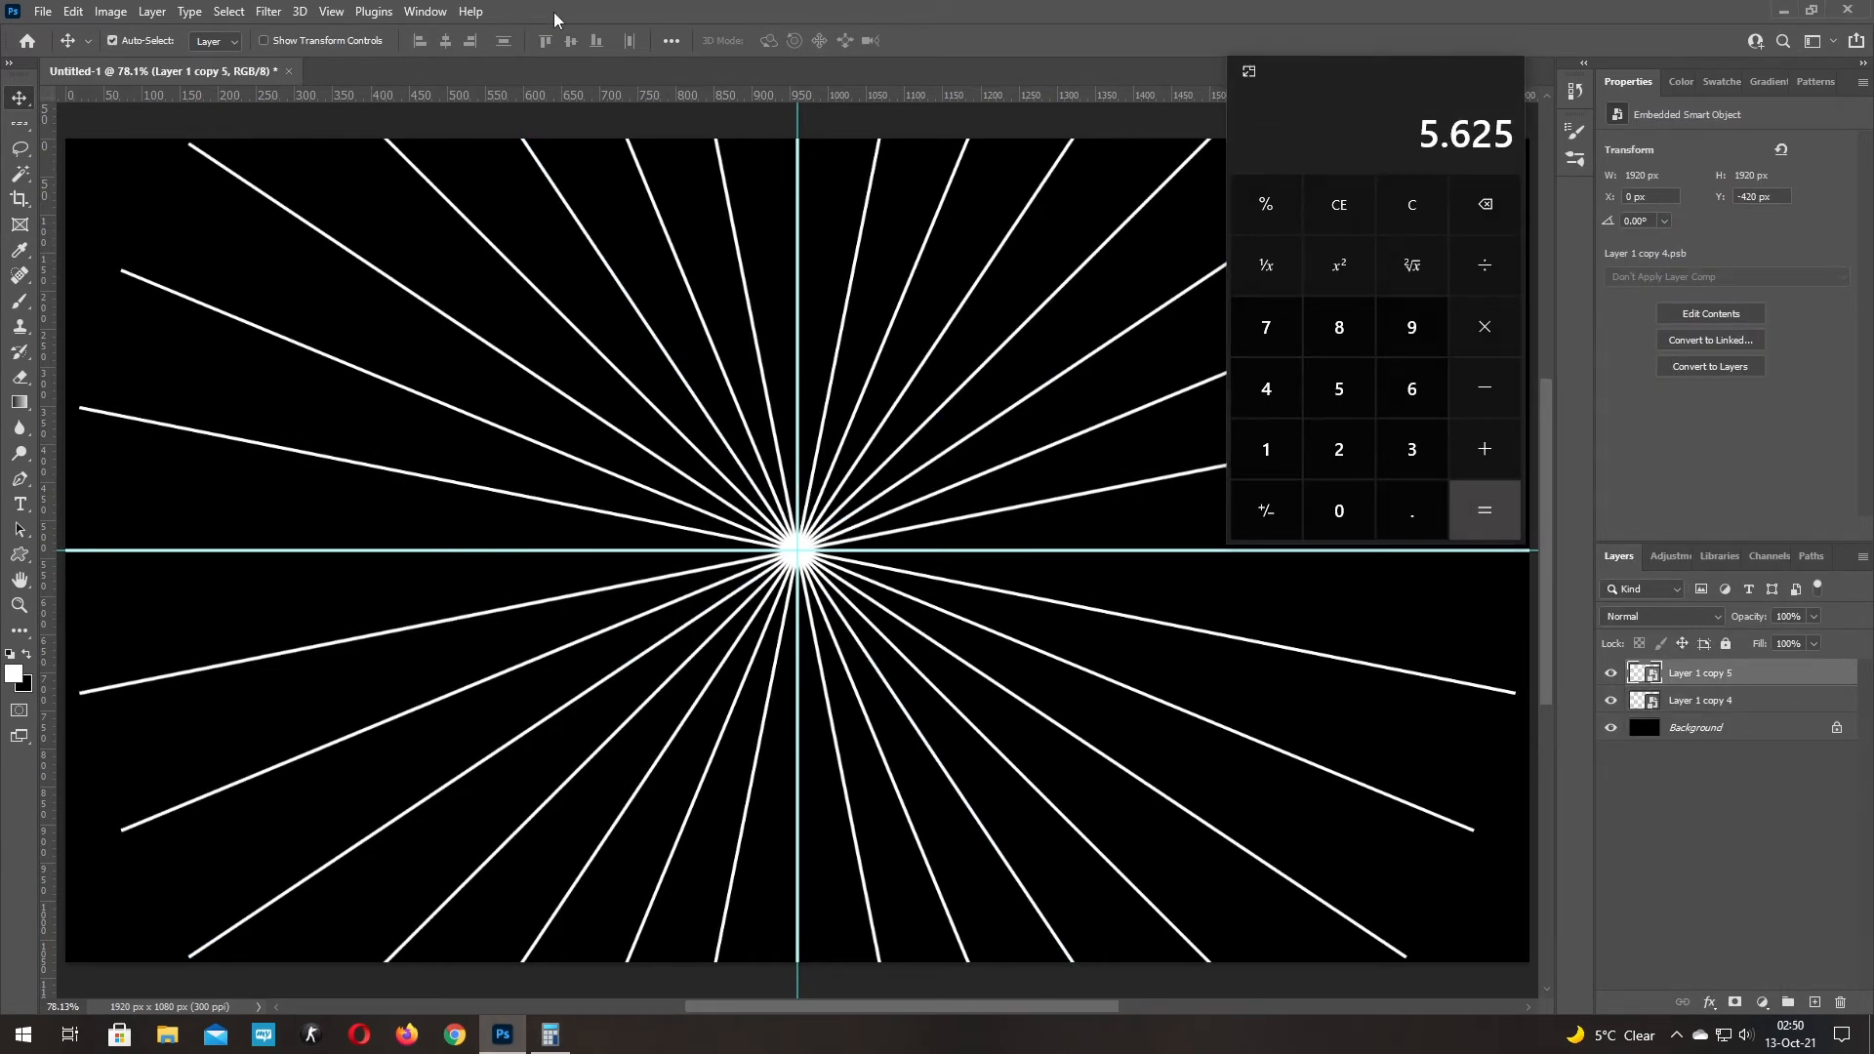
pyautogui.hotkey('ctrl', 't')
pyautogui.click(535, 40)
pyautogui.write('5.625')
pyautogui.press('Return')
# Convert the ray layer and its 5.625-degree copy into a single smart object
pyautogui.keyDown('shift'); pyautogui.click(1765, 704); pyautogui.keyUp('shift')
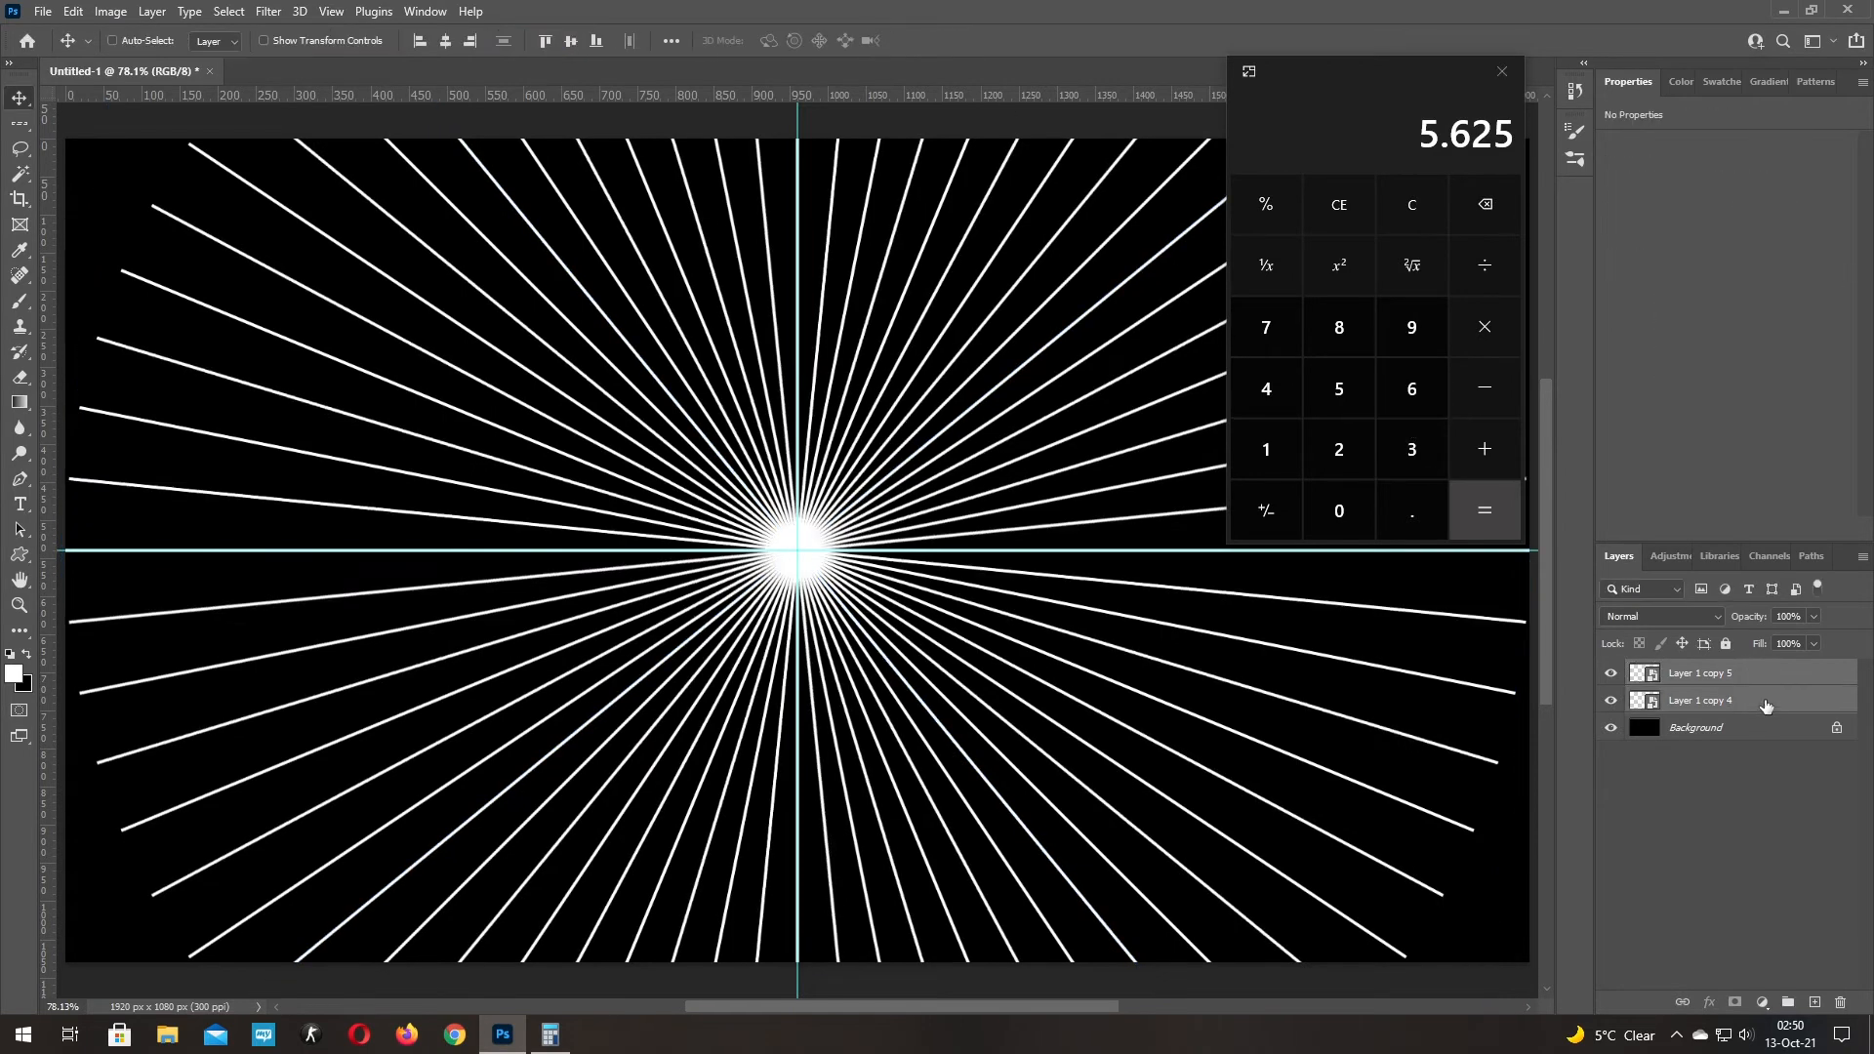
pyautogui.rightClick(1763, 703)
pyautogui.click(1619, 355)
# Halve the angle in the calculator, duplicate the merged ray layer, and rotate the copy 2.8125 degrees
pyautogui.click(1496, 507)
pyautogui.click(1748, 676)
pyautogui.hotkey('ctrl', 'j')
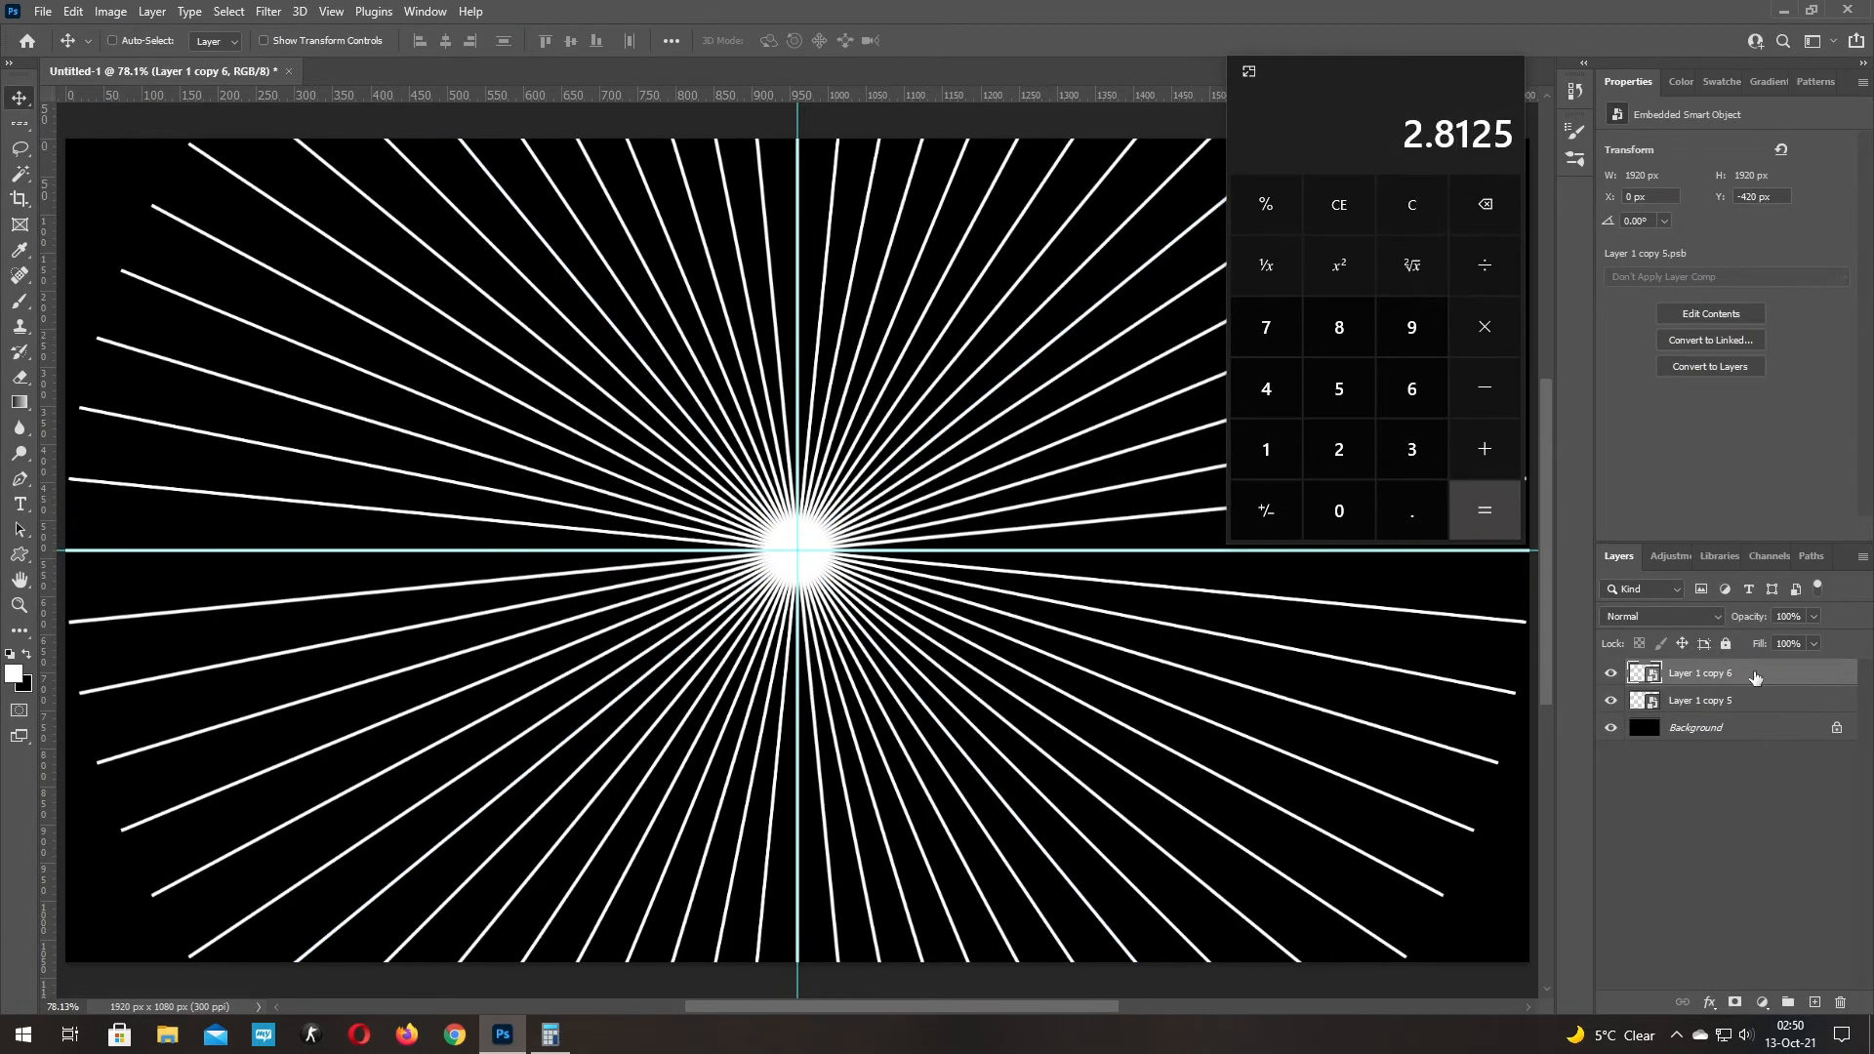
pyautogui.hotkey('ctrl', 't')
pyautogui.click(537, 40)
pyautogui.write('2.8125')
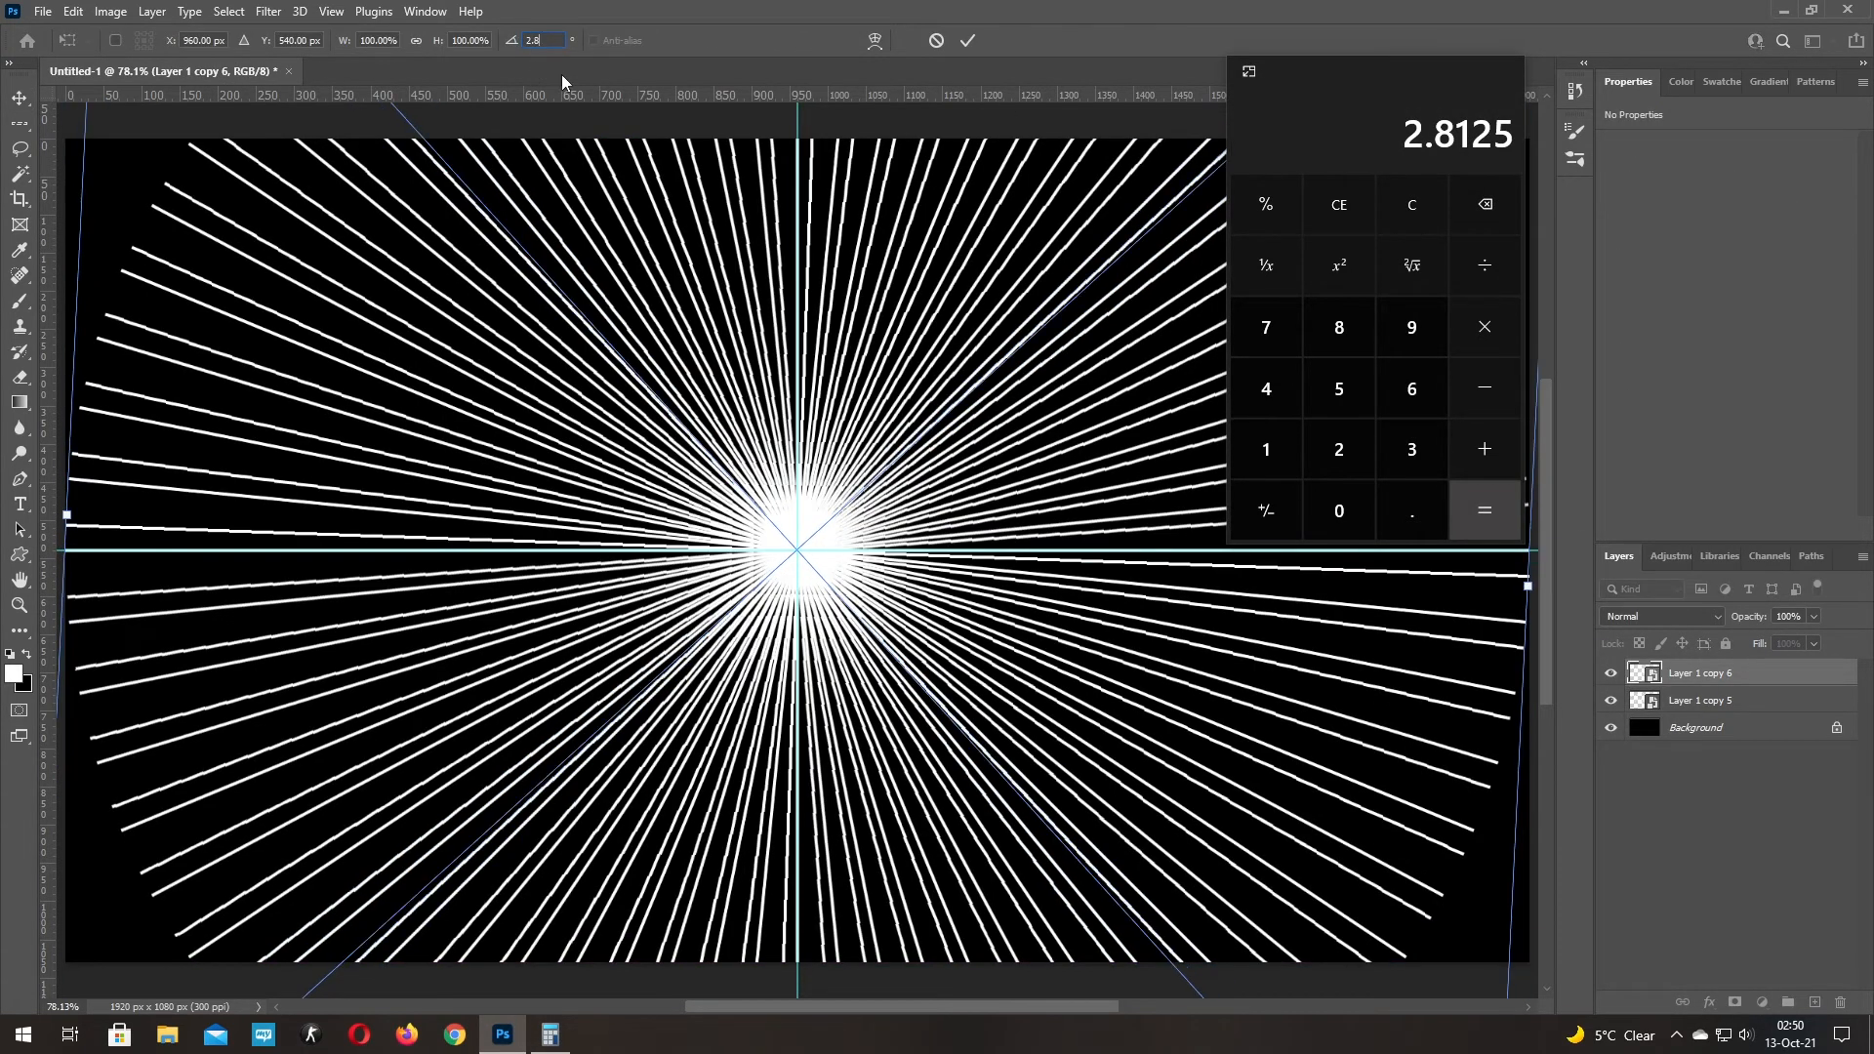
pyautogui.click(968, 40)
# Convert the ray layer and its 2.8125-degree copy into a single smart object
pyautogui.keyDown('shift'); pyautogui.click(1768, 702); pyautogui.keyUp('shift')
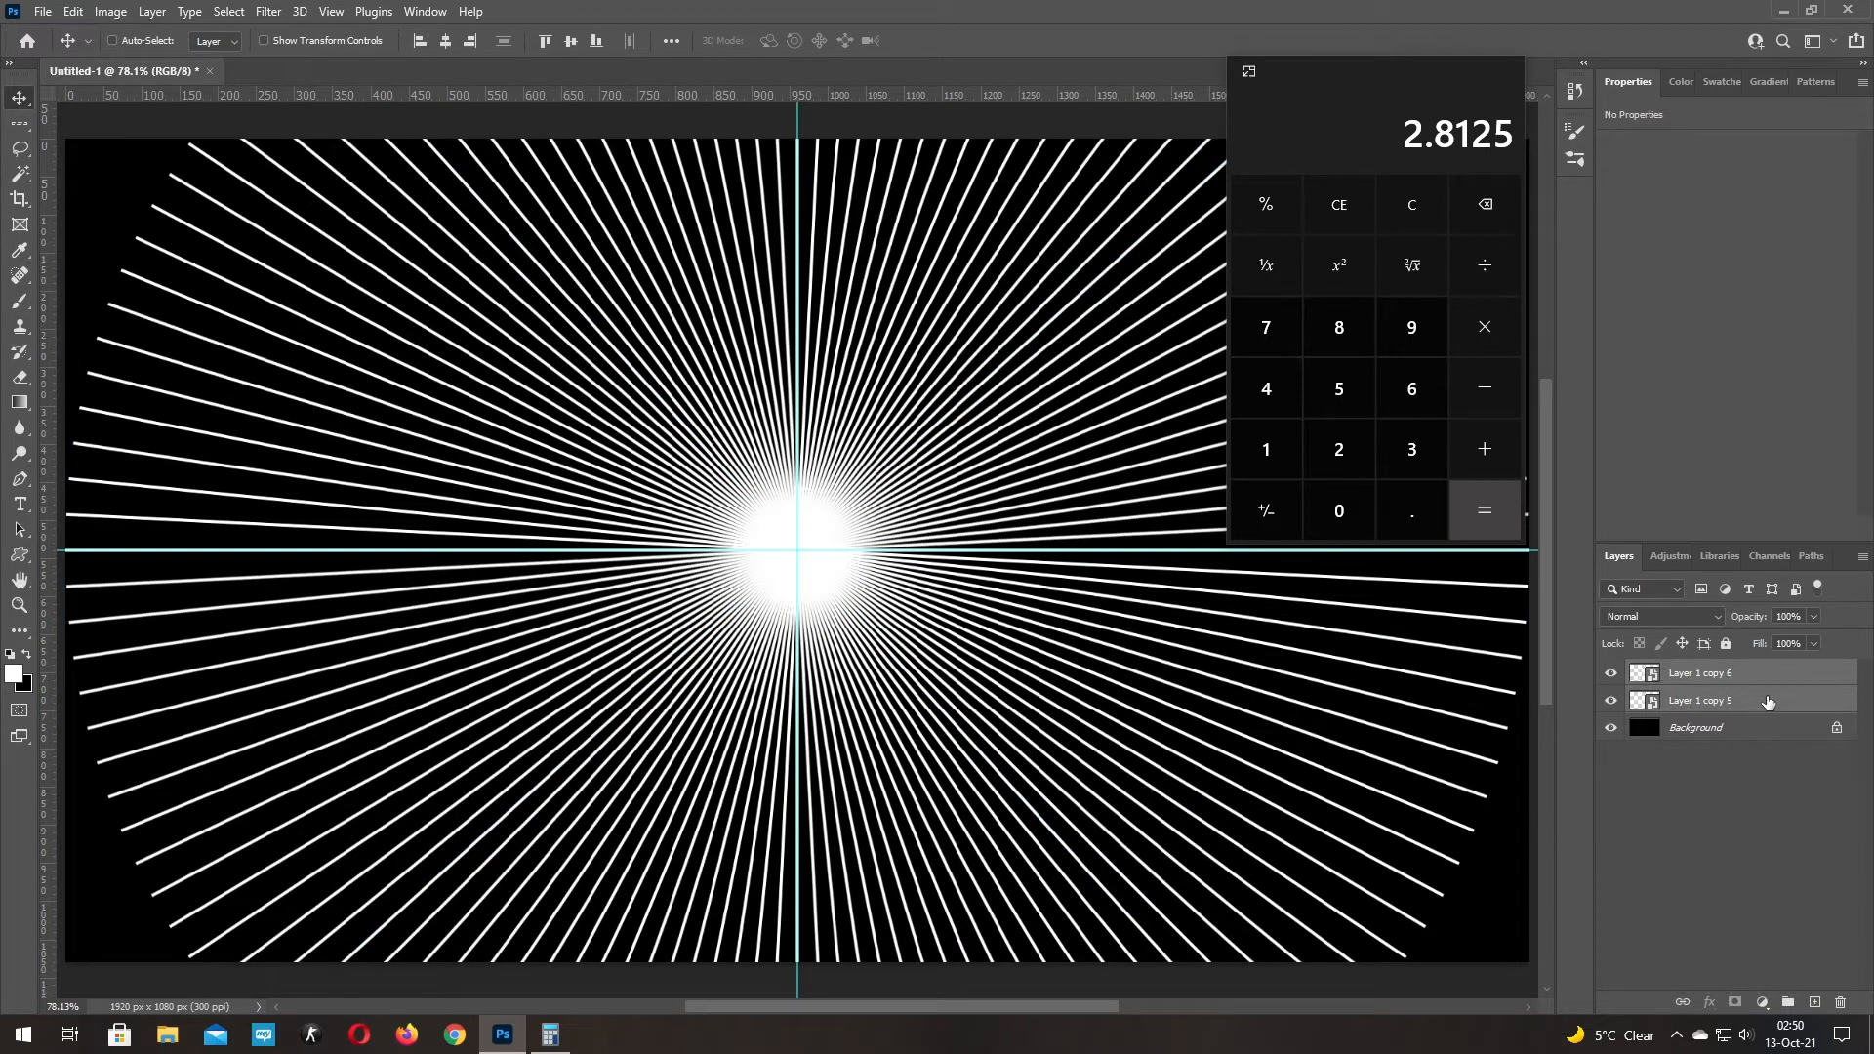
pyautogui.rightClick(1780, 696)
pyautogui.click(1654, 355)
# Halve the angle once more, duplicate the merged ray layer, rotate the copy 1.4 degrees, and close the calculator
pyautogui.click(1488, 513)
pyautogui.click(1754, 676)
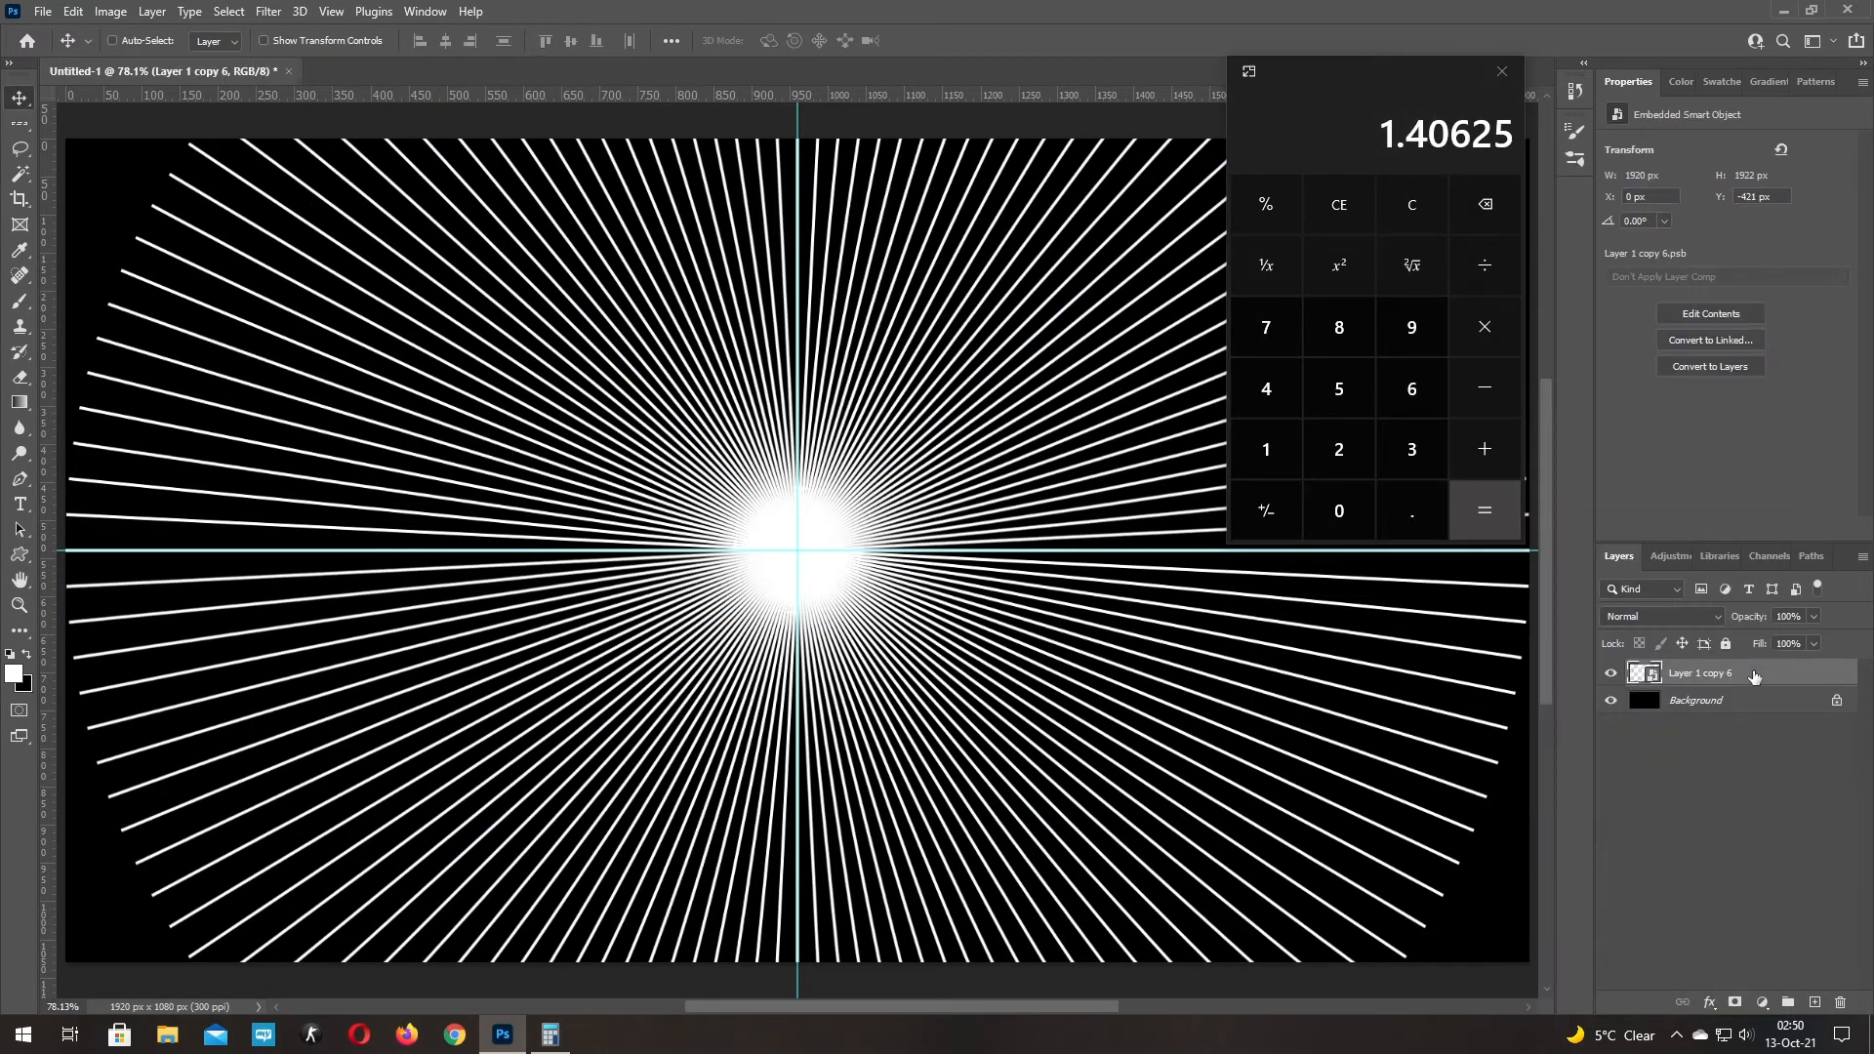
pyautogui.hotkey('ctrl', 'j')
pyautogui.hotkey('ctrl', 't')
pyautogui.click(540, 40)
pyautogui.write('1.4')
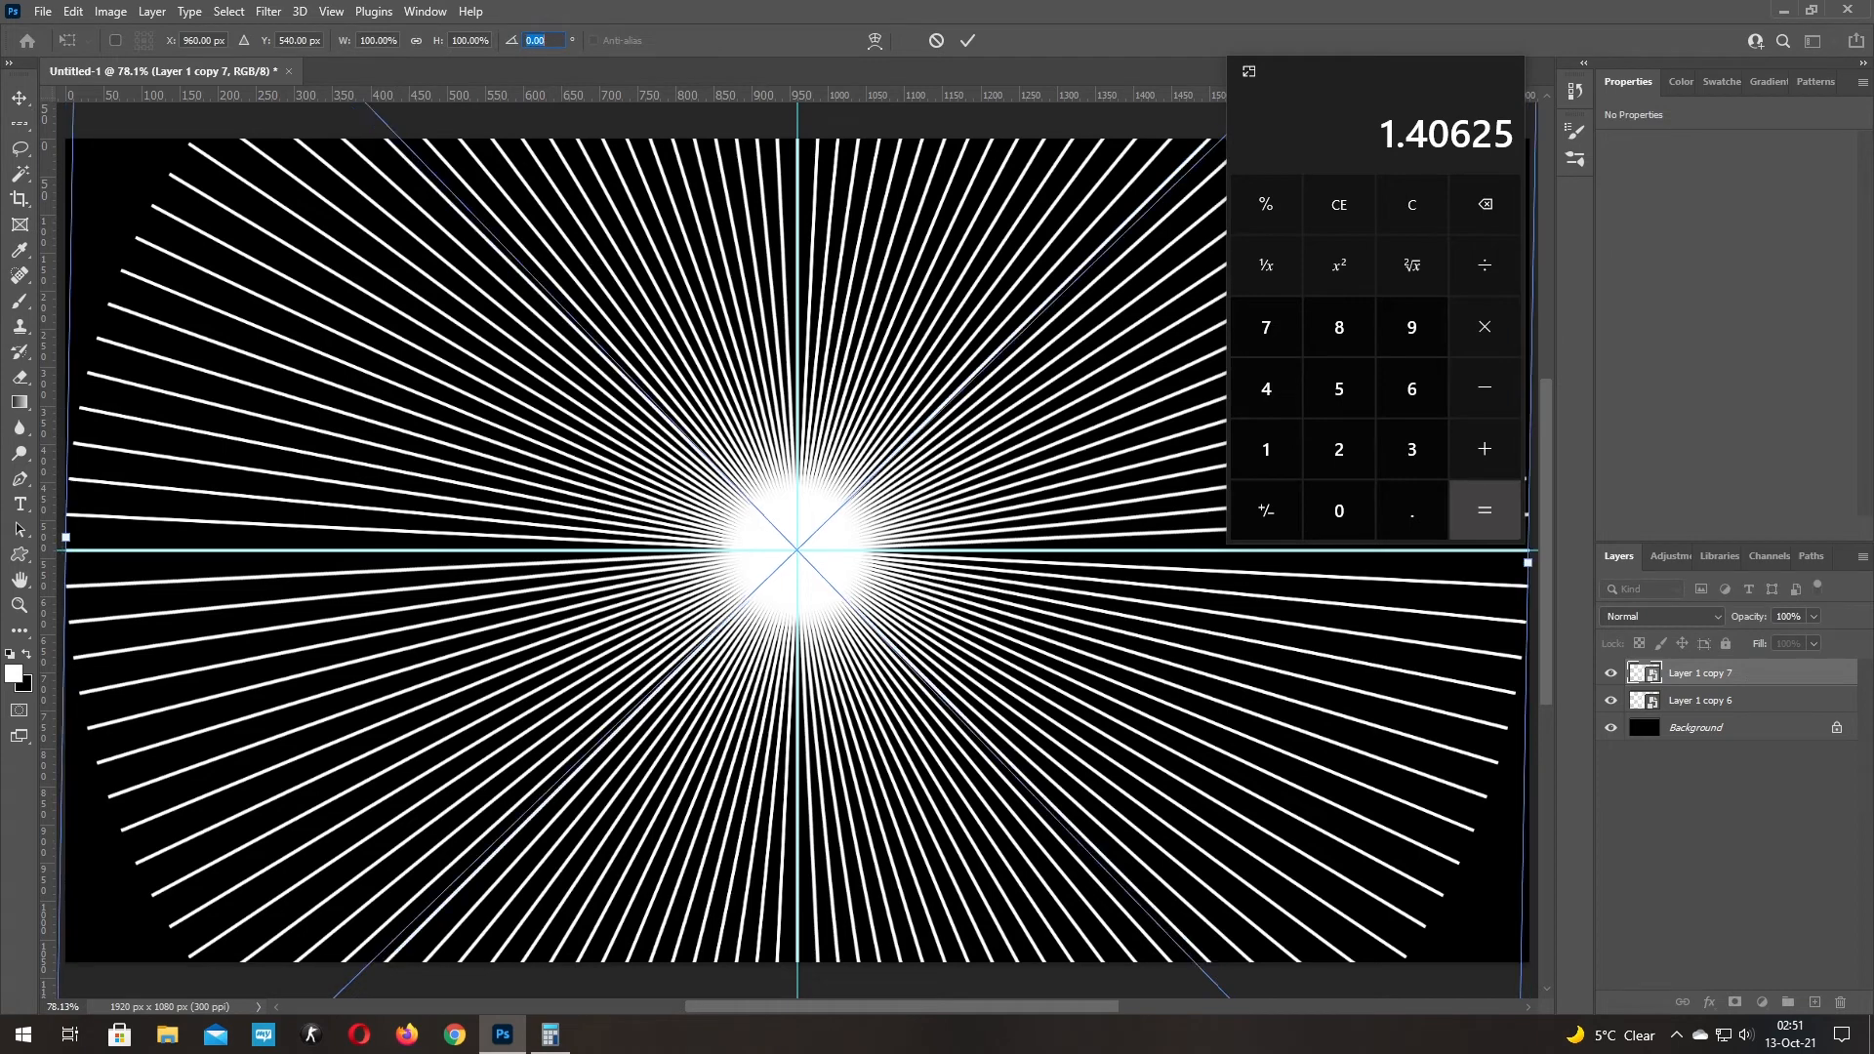
pyautogui.click(968, 40)
pyautogui.click(1502, 70)
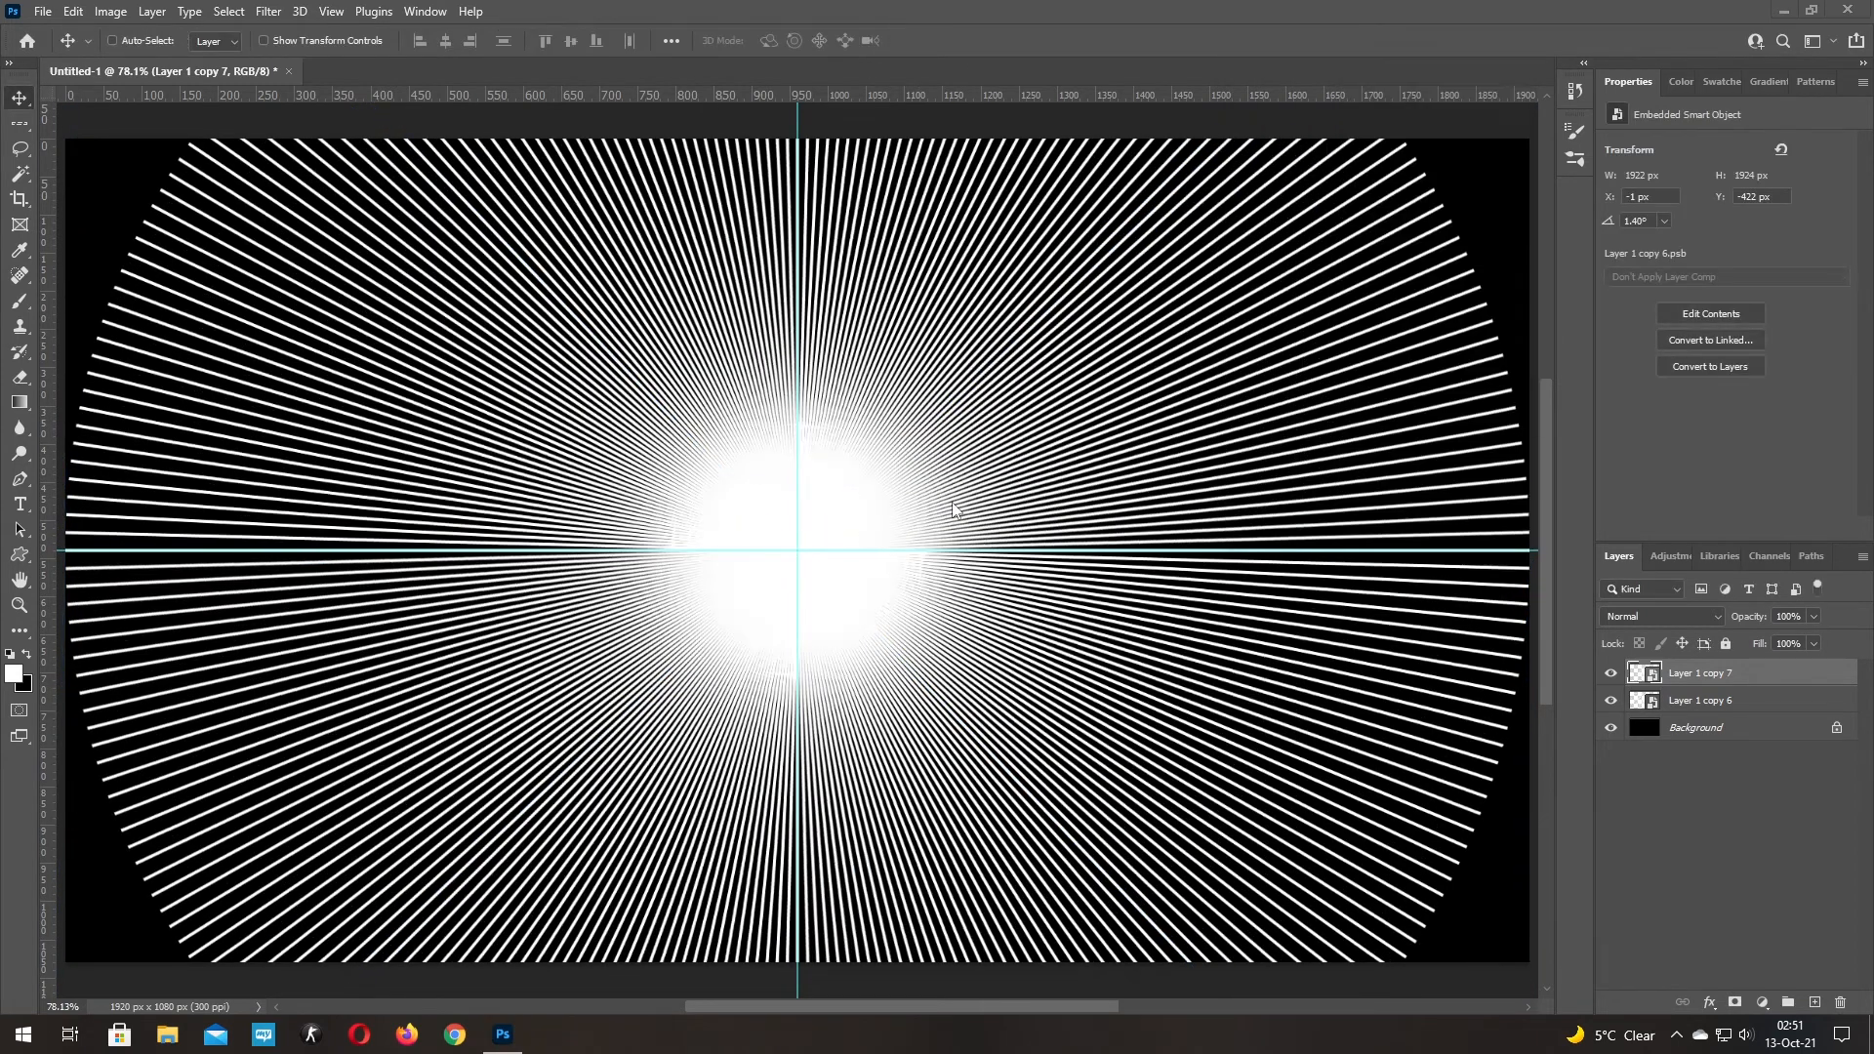
# Convert the ray layer and its 1.4-degree copy into one final smart object
pyautogui.keyDown('shift'); pyautogui.click(1769, 702); pyautogui.keyUp('shift')
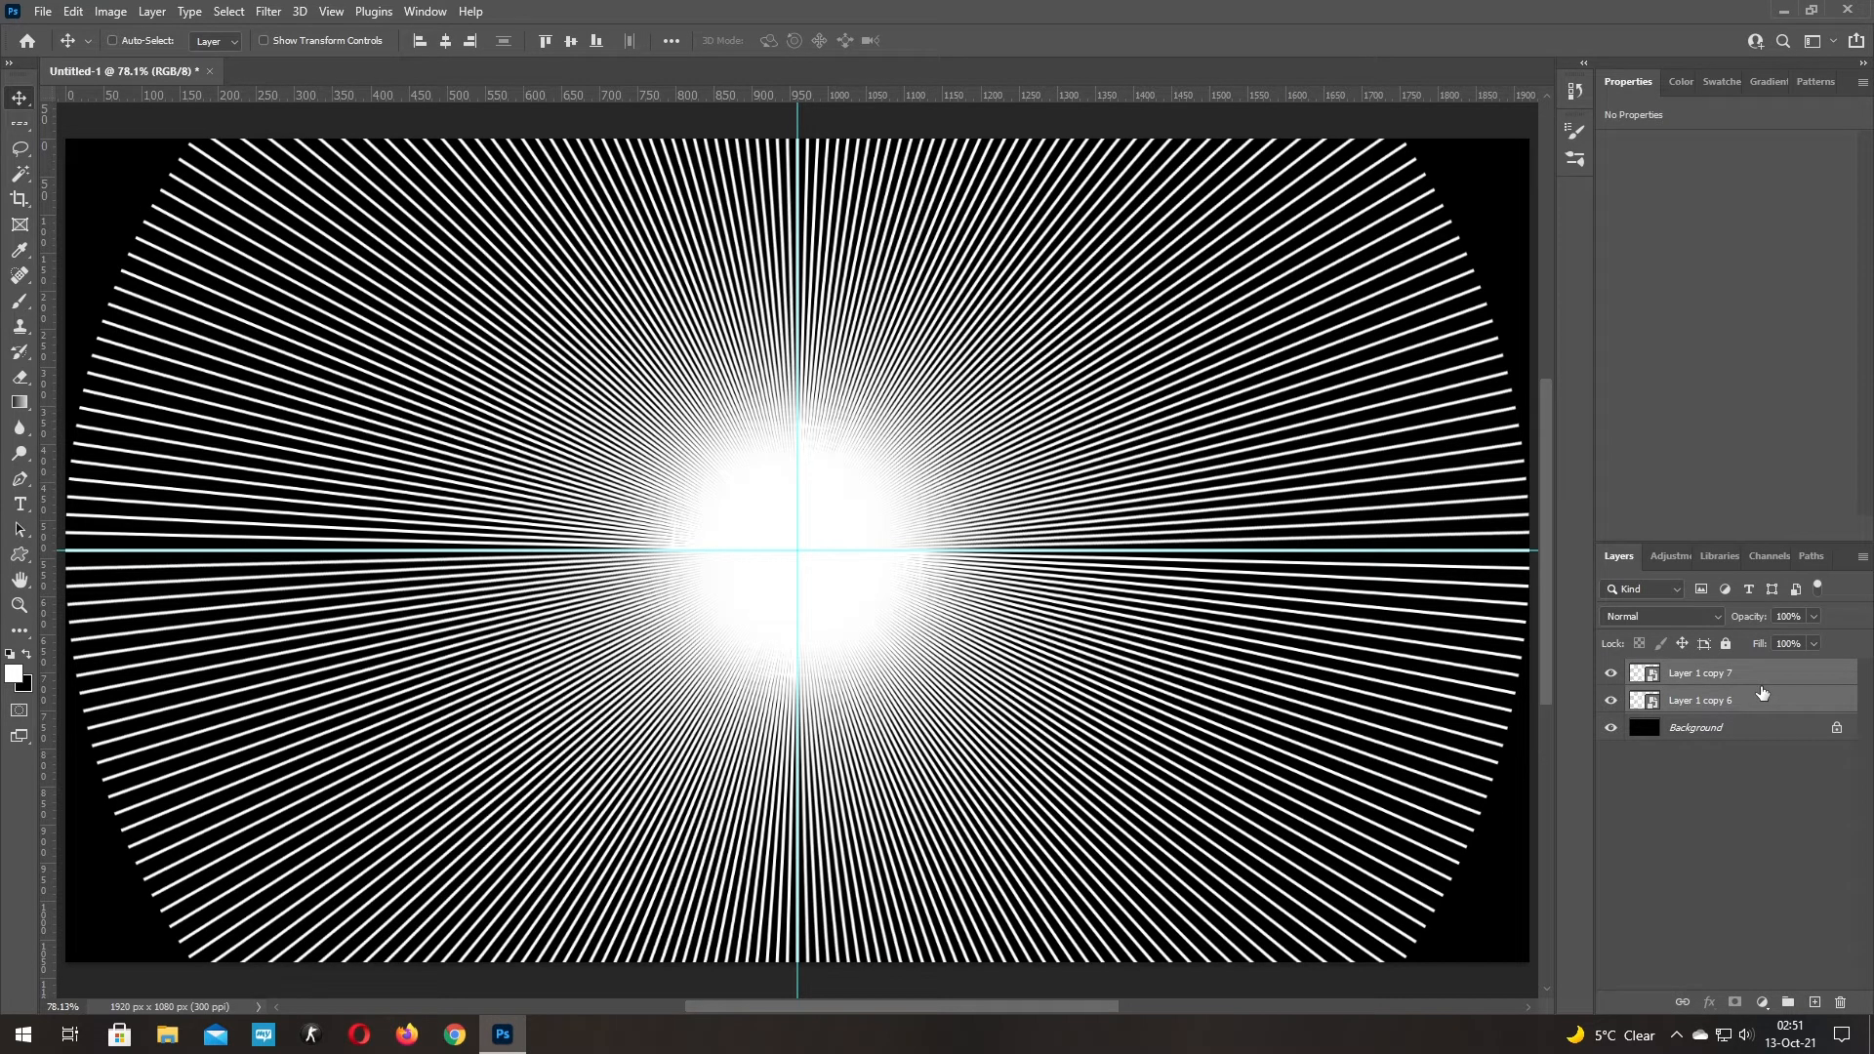
pyautogui.rightClick(1762, 692)
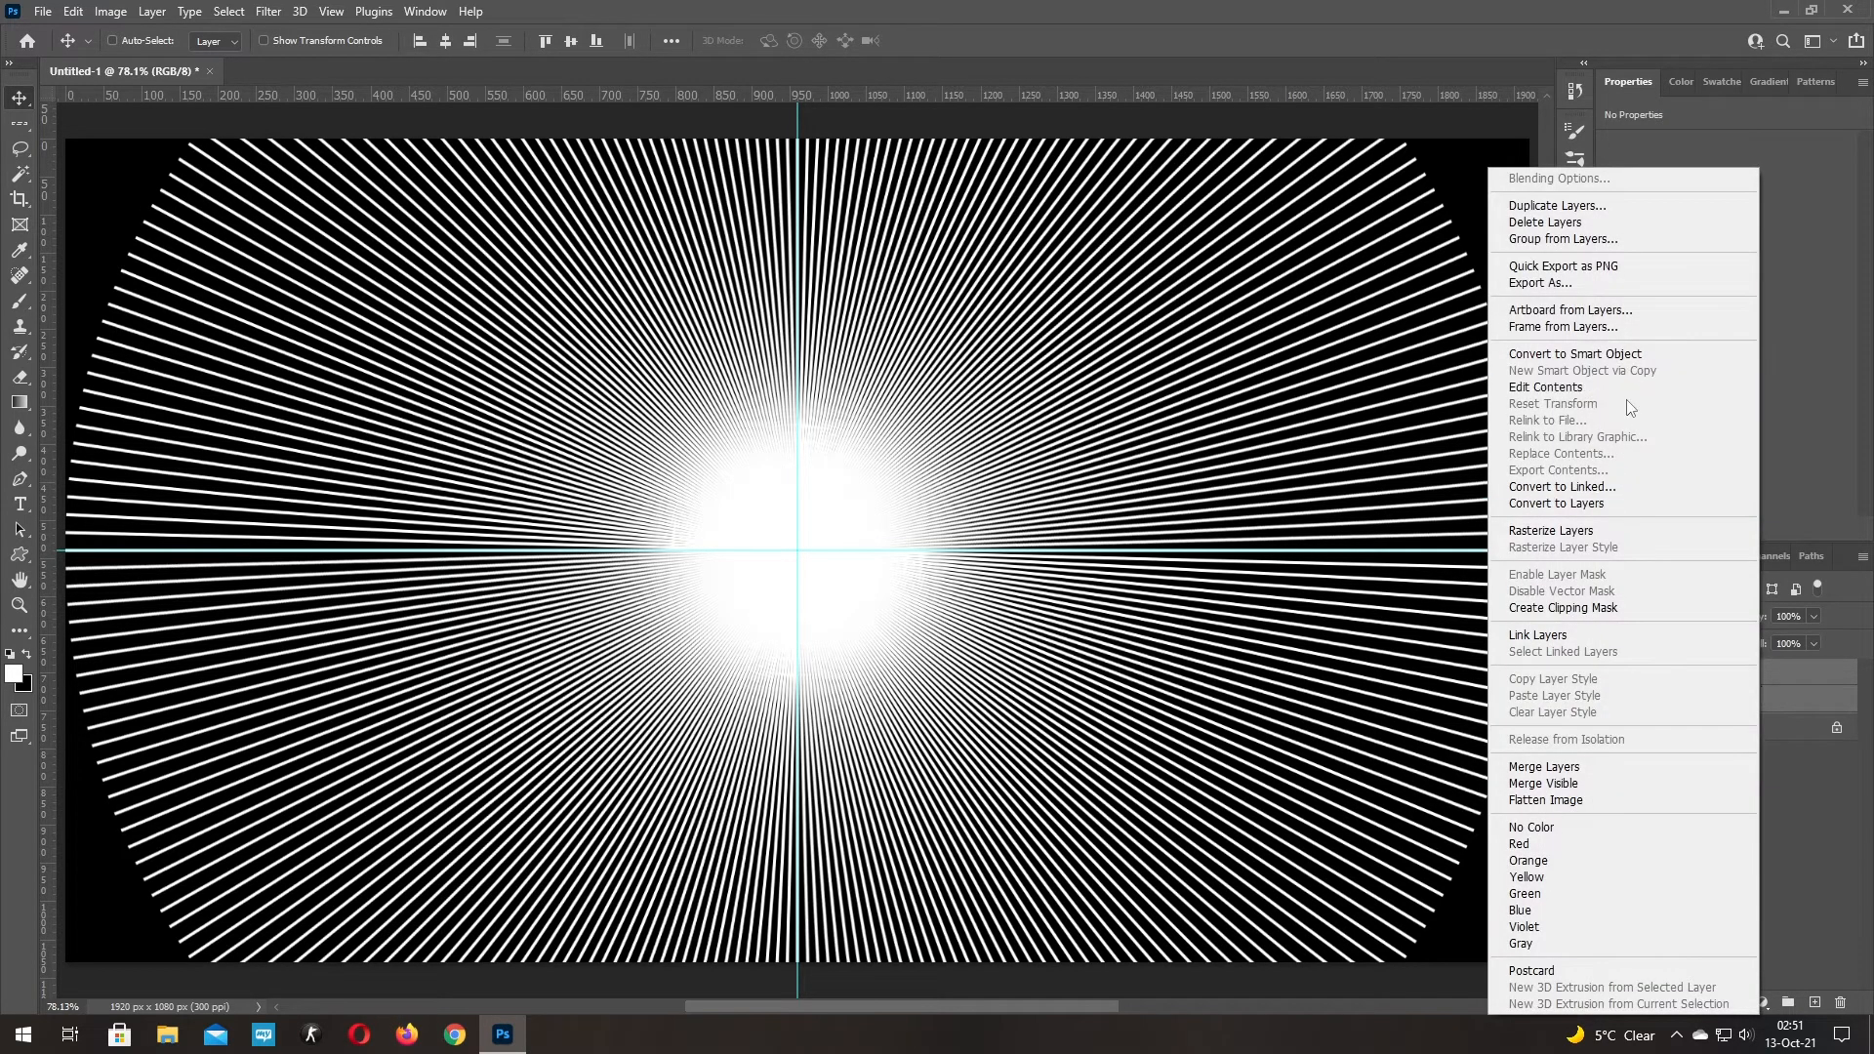
pyautogui.click(1623, 361)
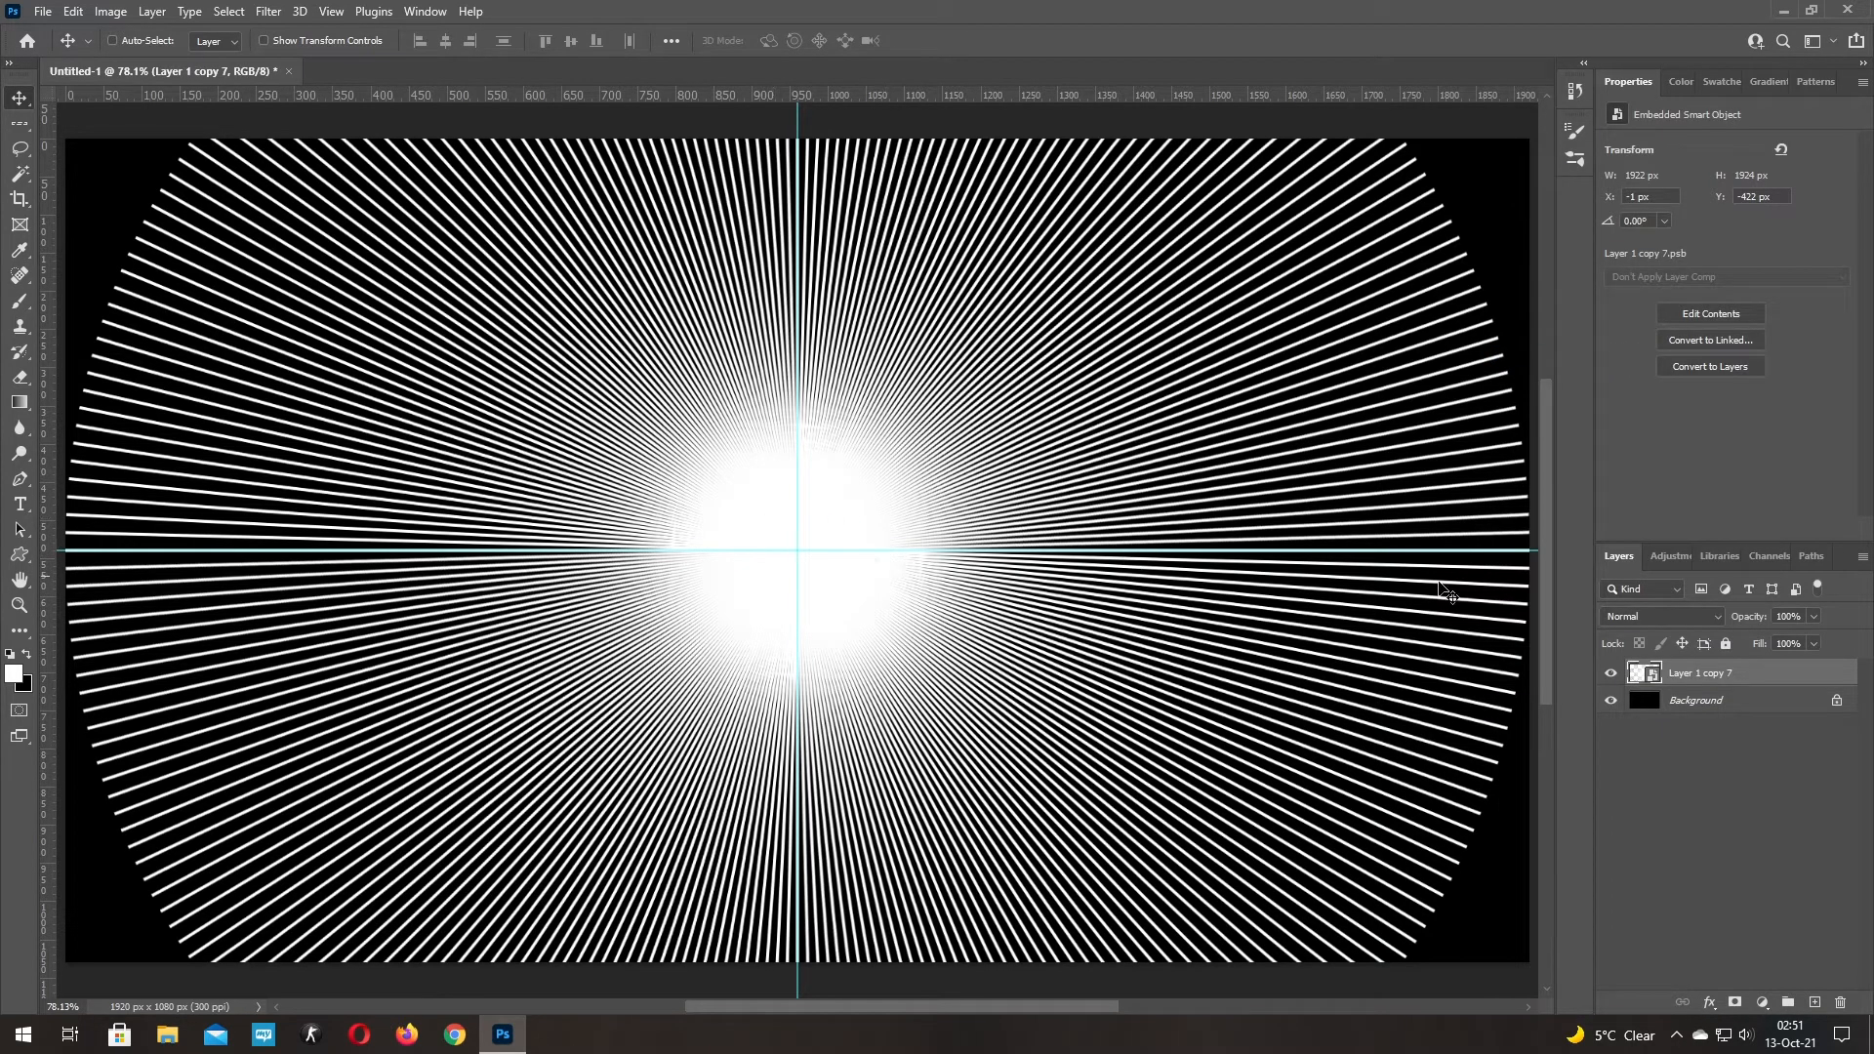
# Hide the finished ray pattern layer and add a new empty layer above it
pyautogui.click(1611, 673)
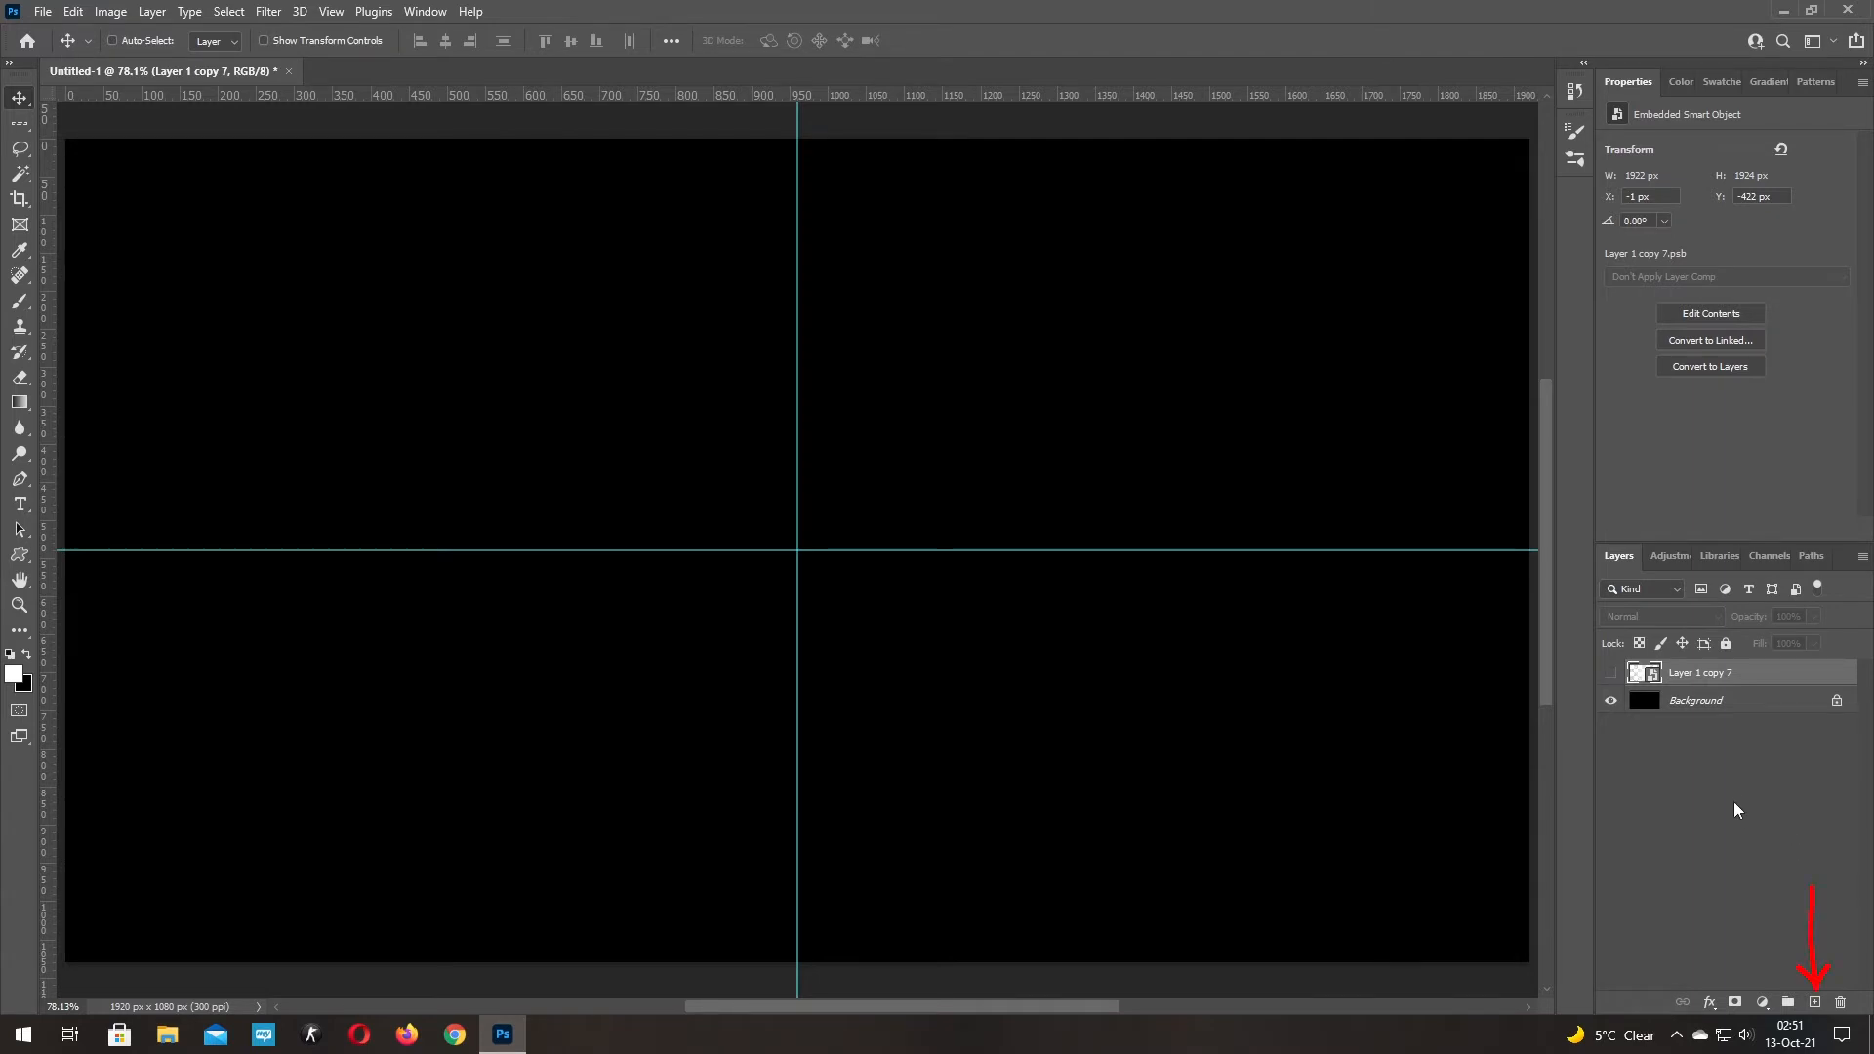
pyautogui.click(1815, 1005)
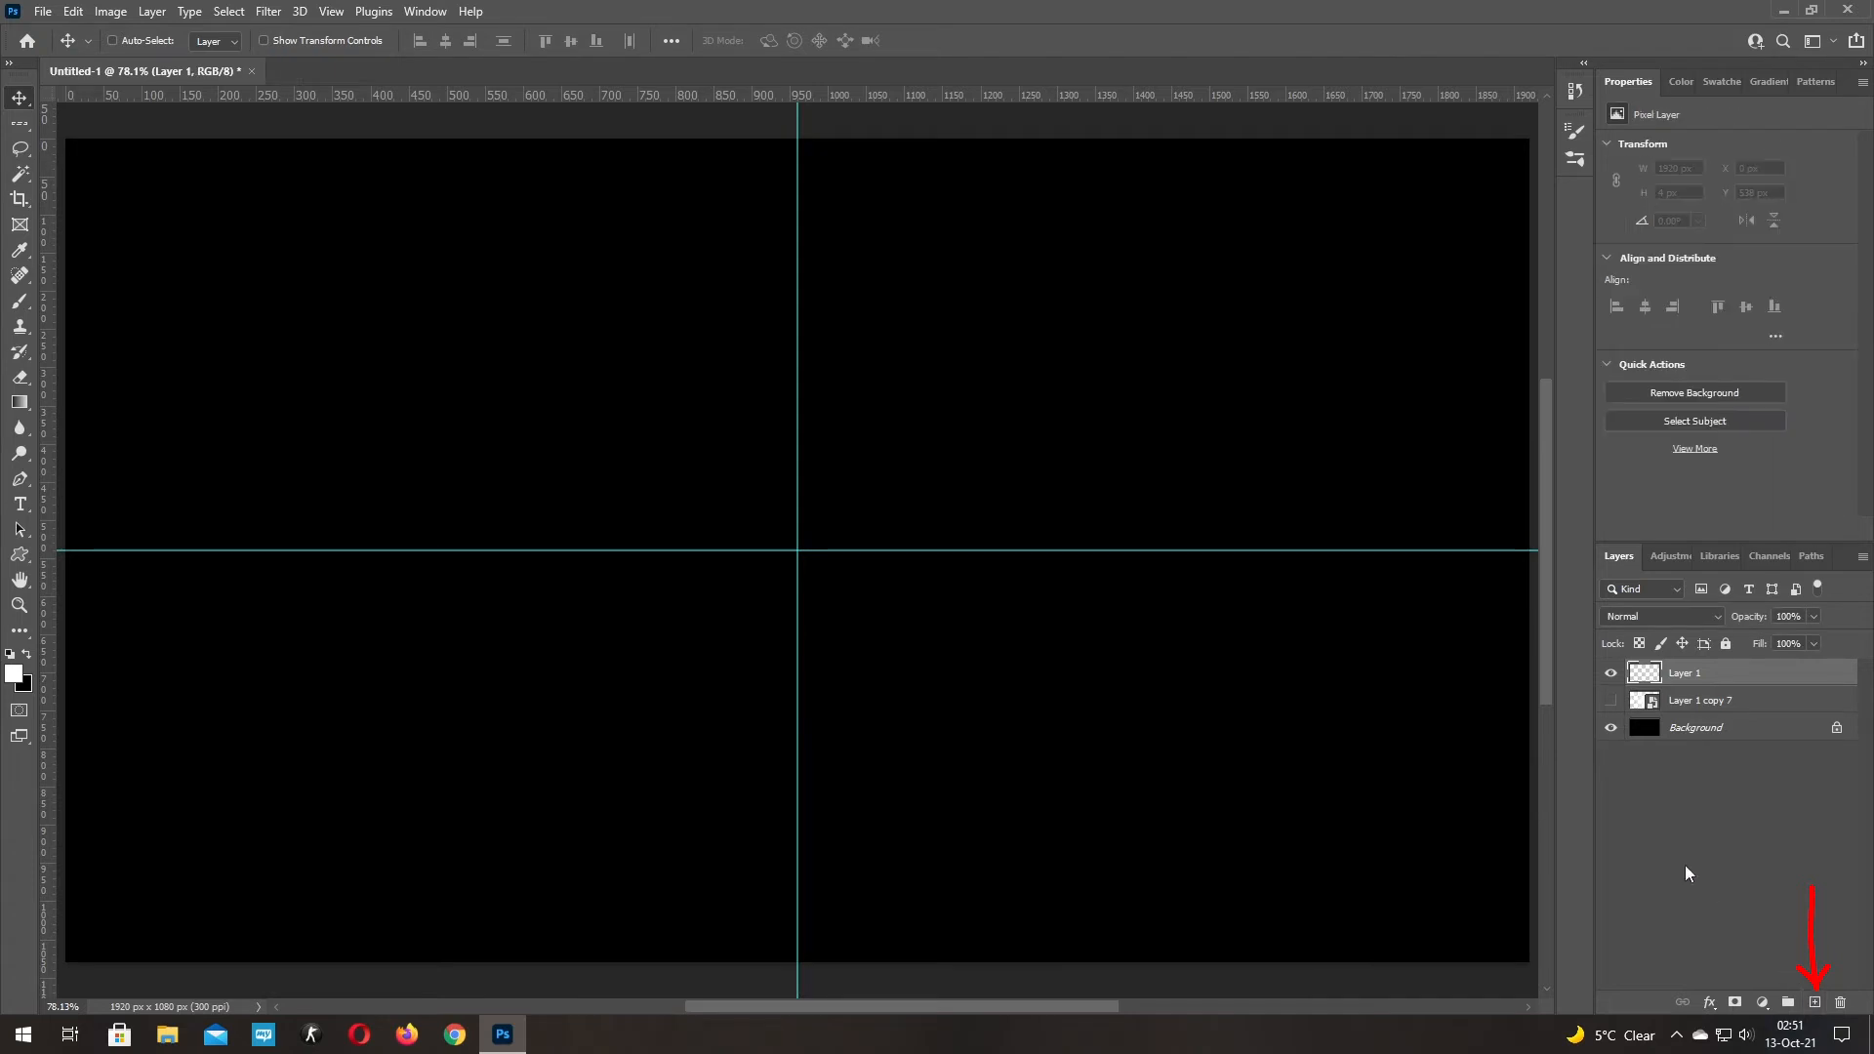
# Choose the Brush tool with the Soft Round preset and enlarge the brush to 1200 px
pyautogui.press('b')
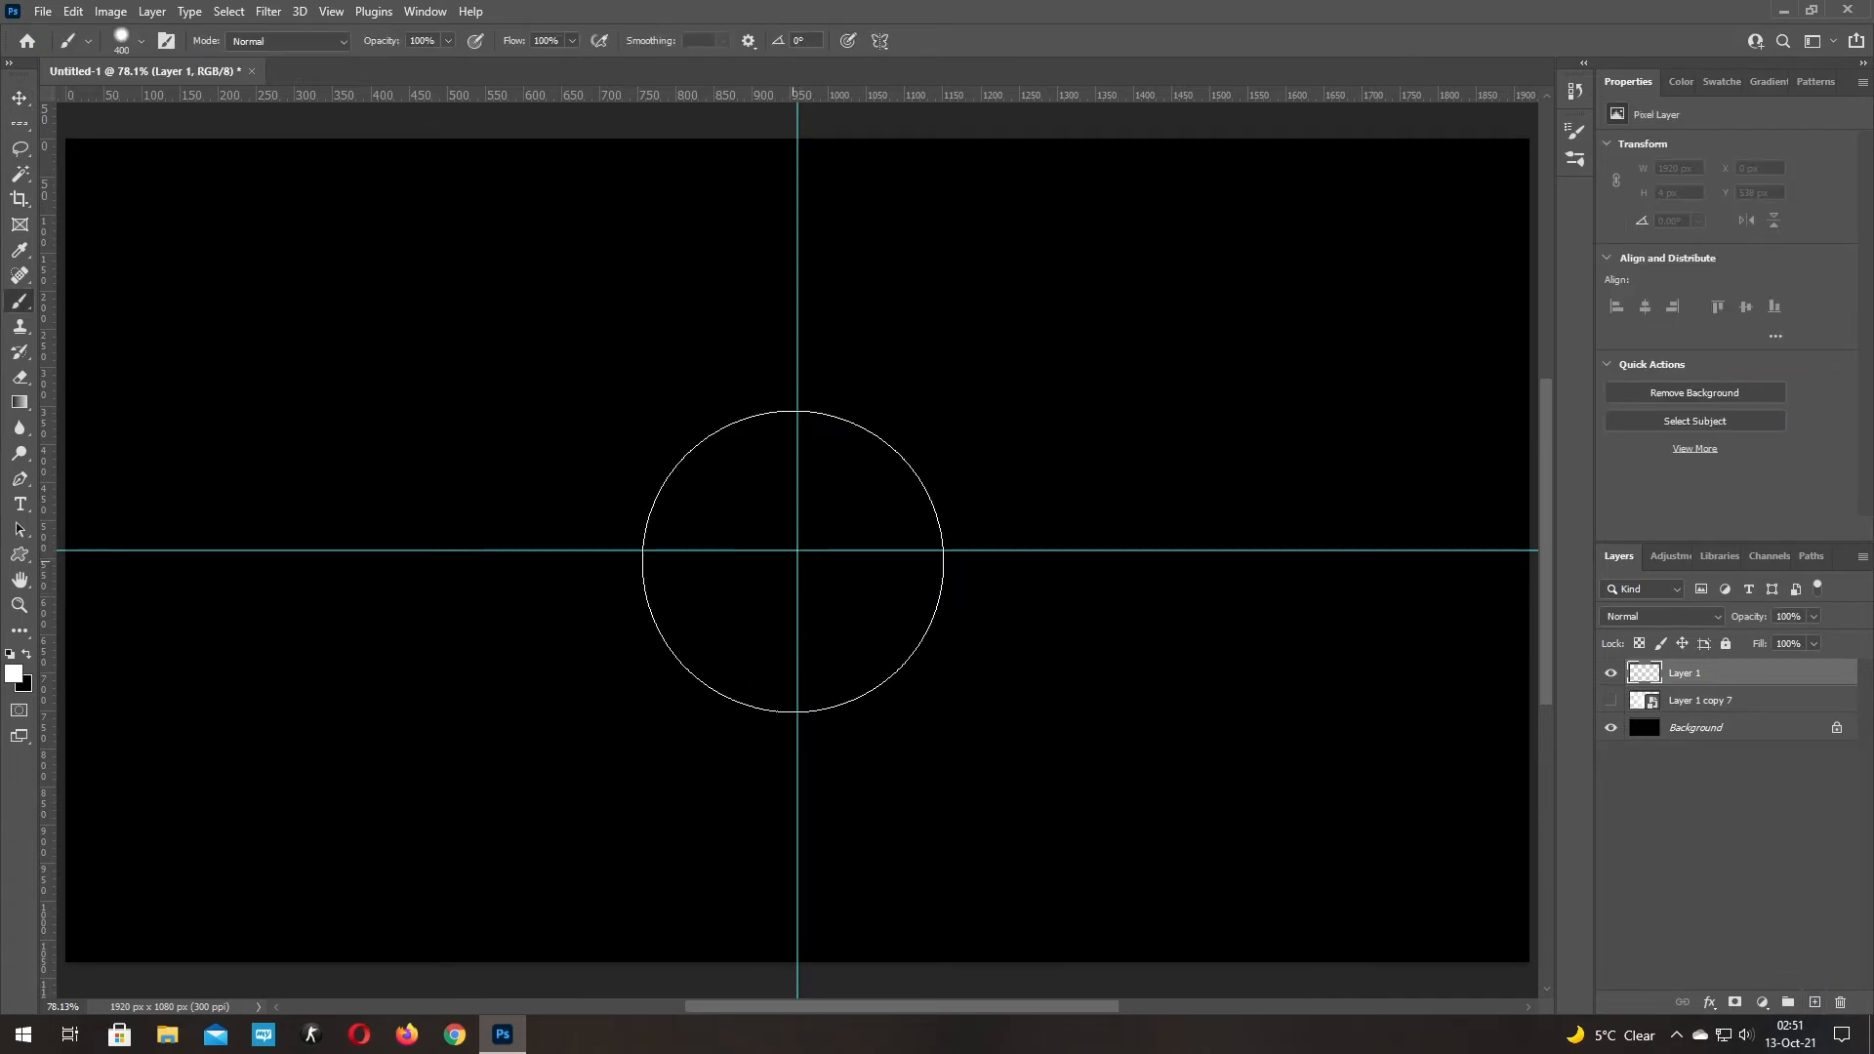
pyautogui.rightClick(794, 561)
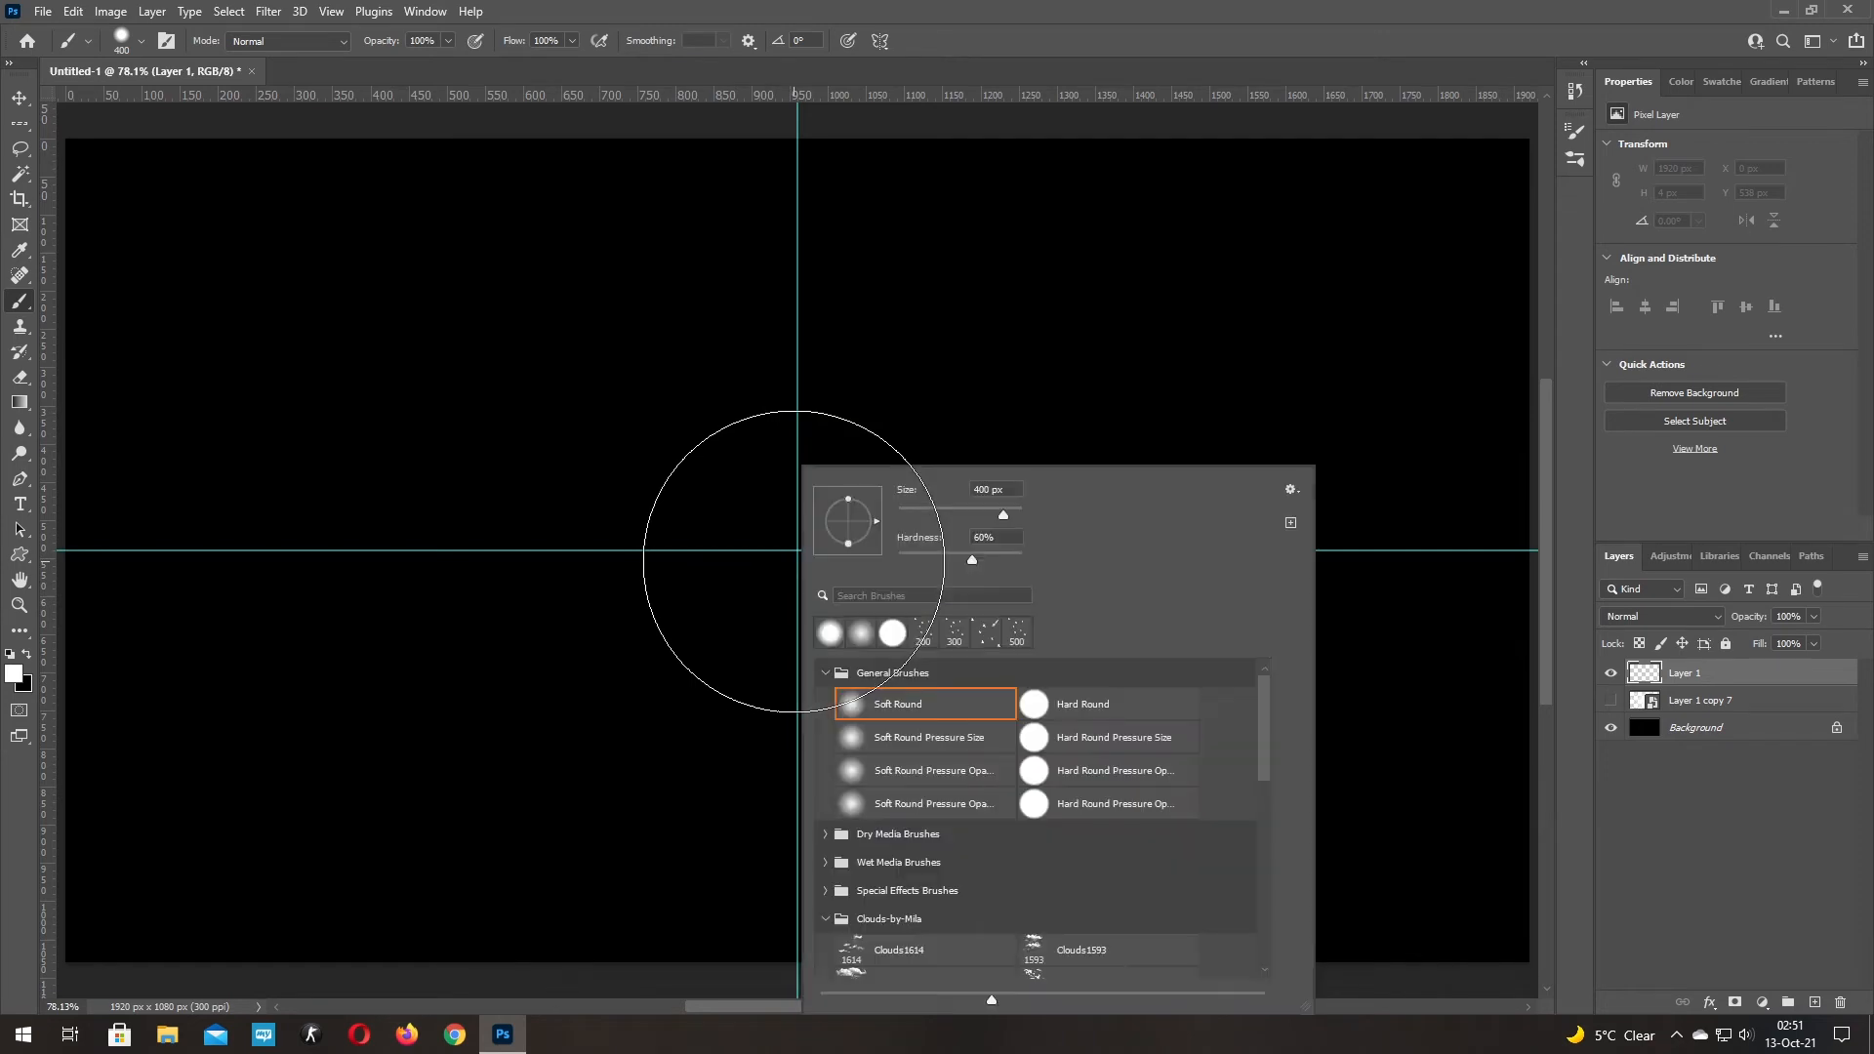
pyautogui.doubleClick(863, 710)
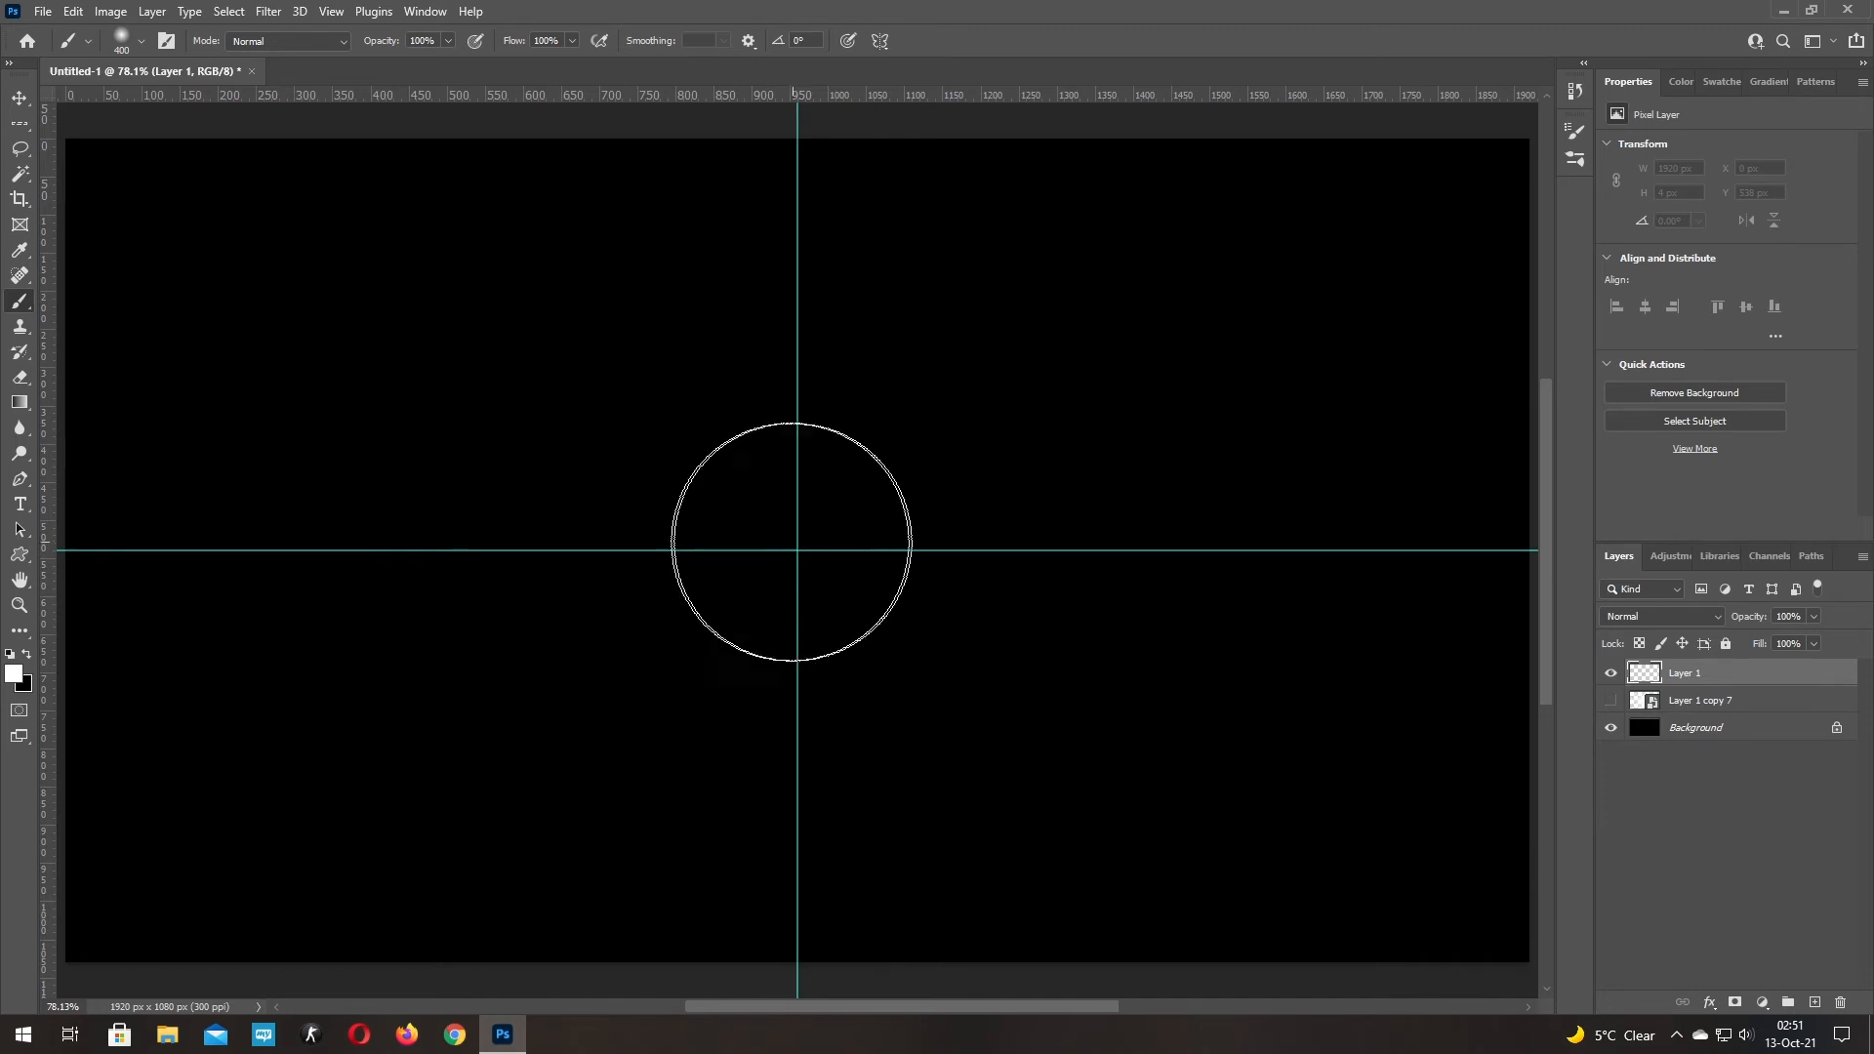
pyautogui.press(']')
pyautogui.press(']')
pyautogui.press(']')
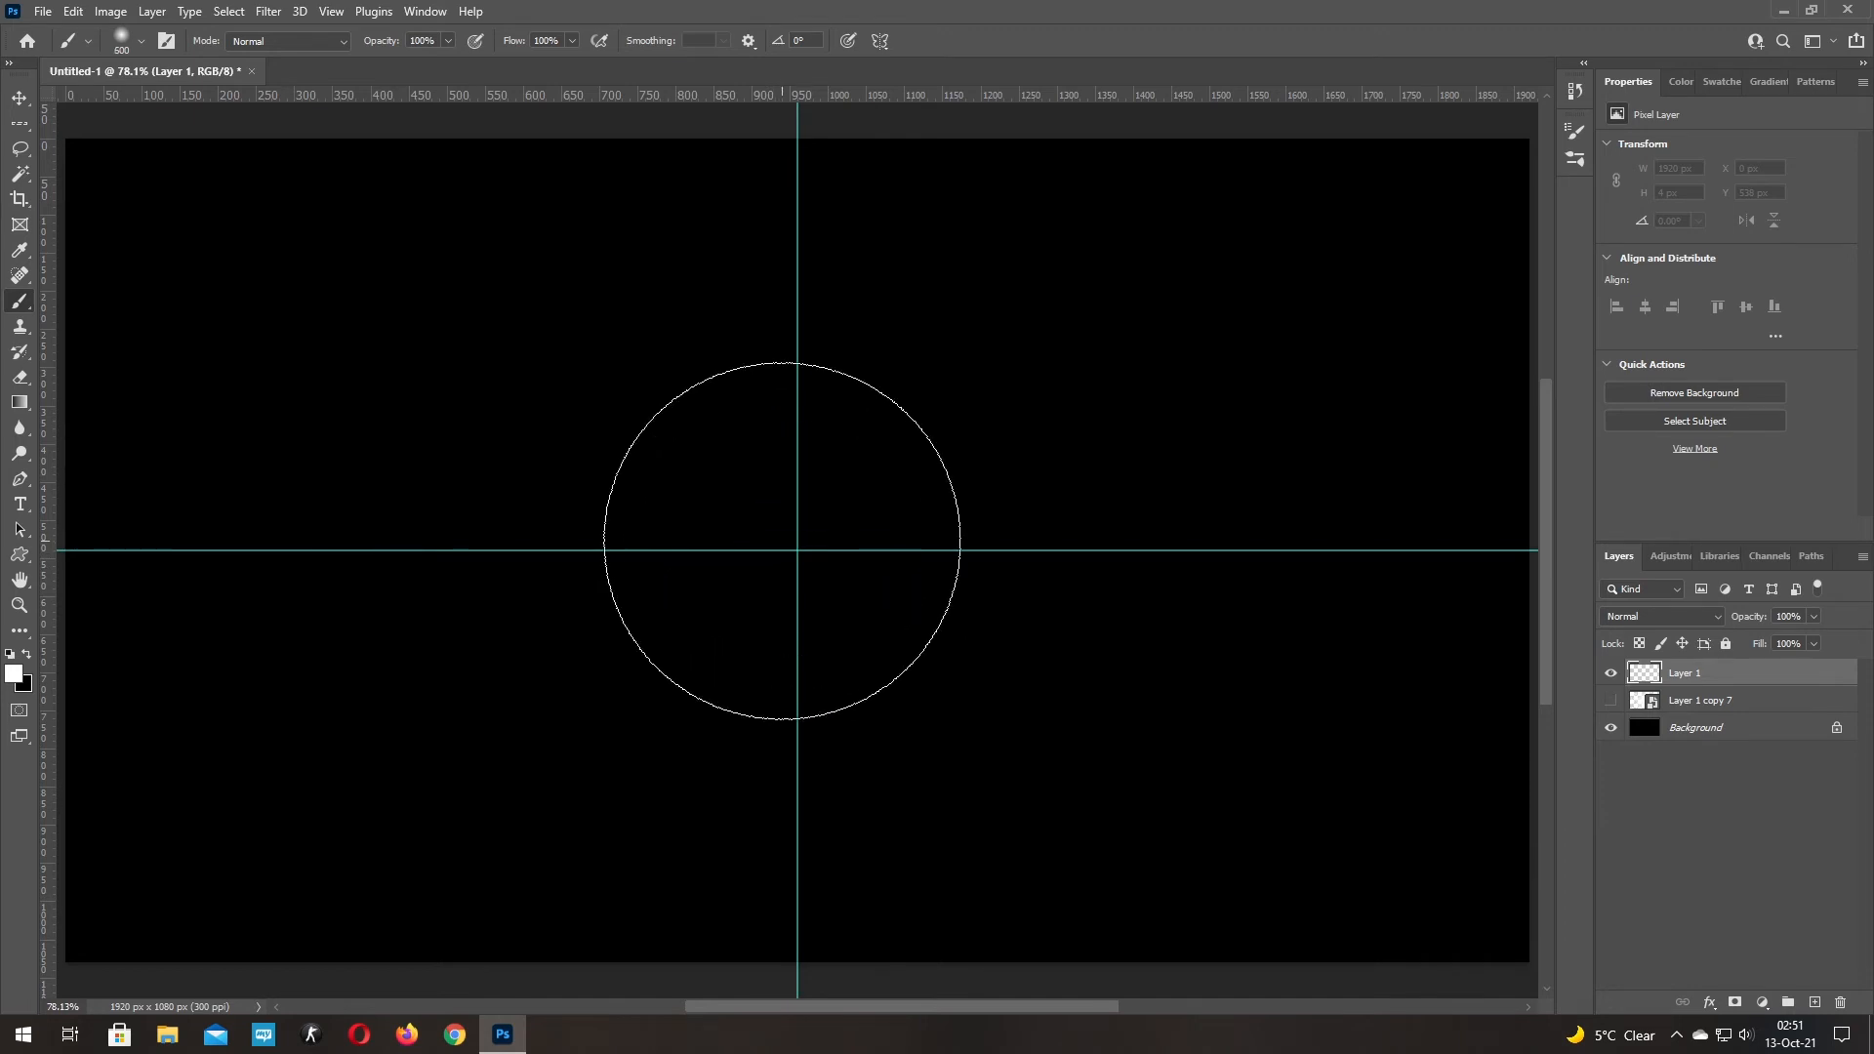
pyautogui.press(']')
pyautogui.press(']')
pyautogui.press(']')
pyautogui.press(']')
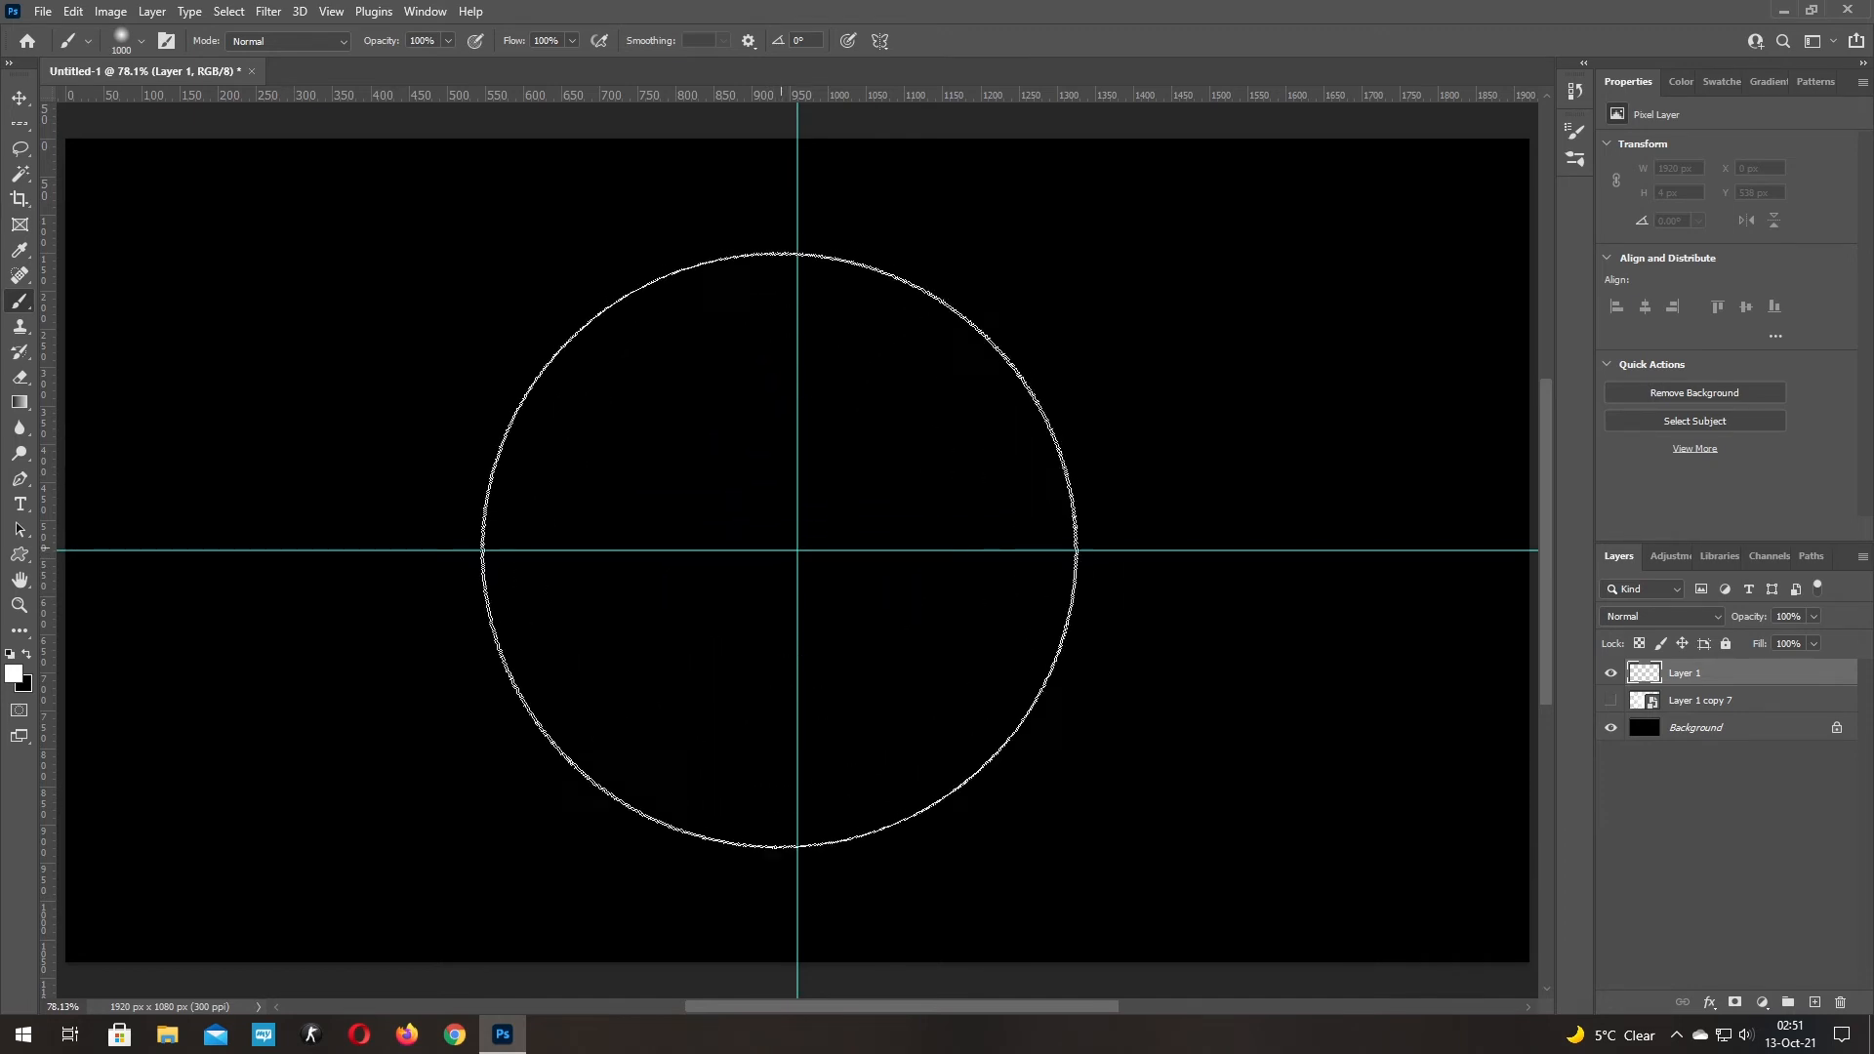
pyautogui.press(']')
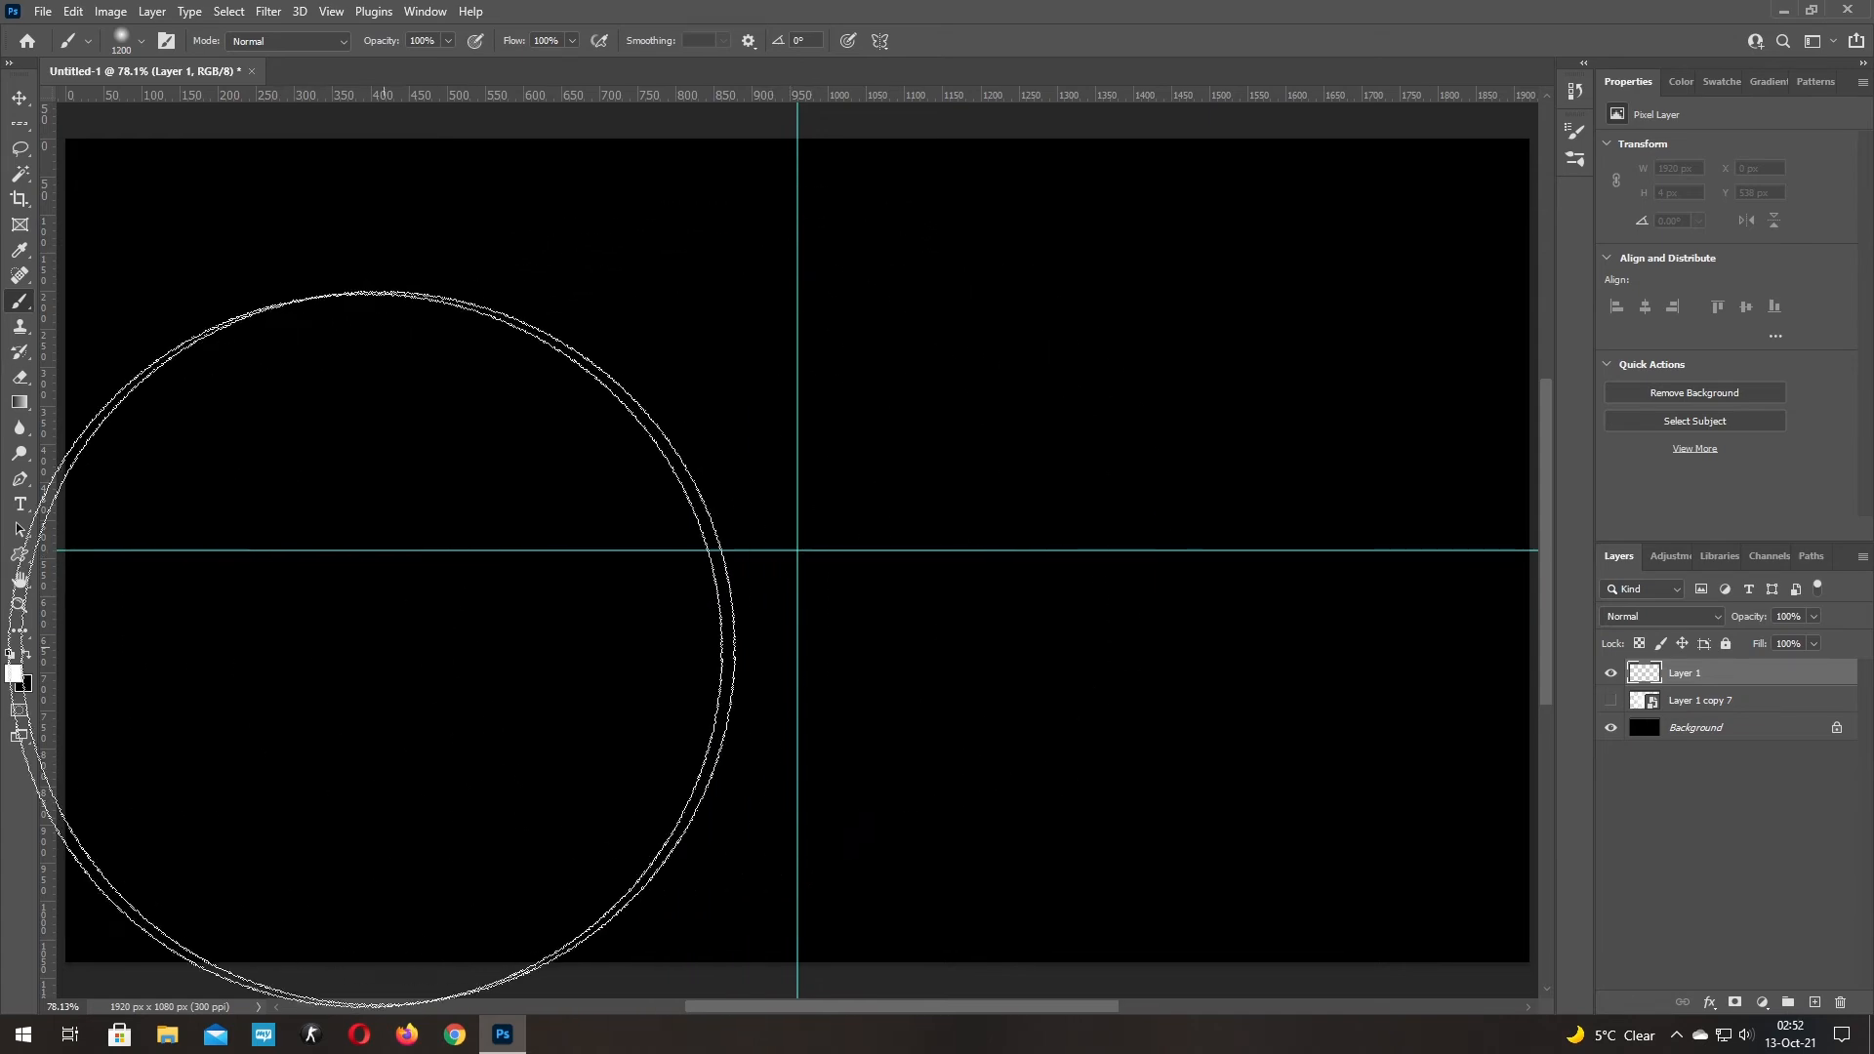
# Set the foreground colour to a bright warm orange-yellow and return to the Brush tool
pyautogui.click(15, 674)
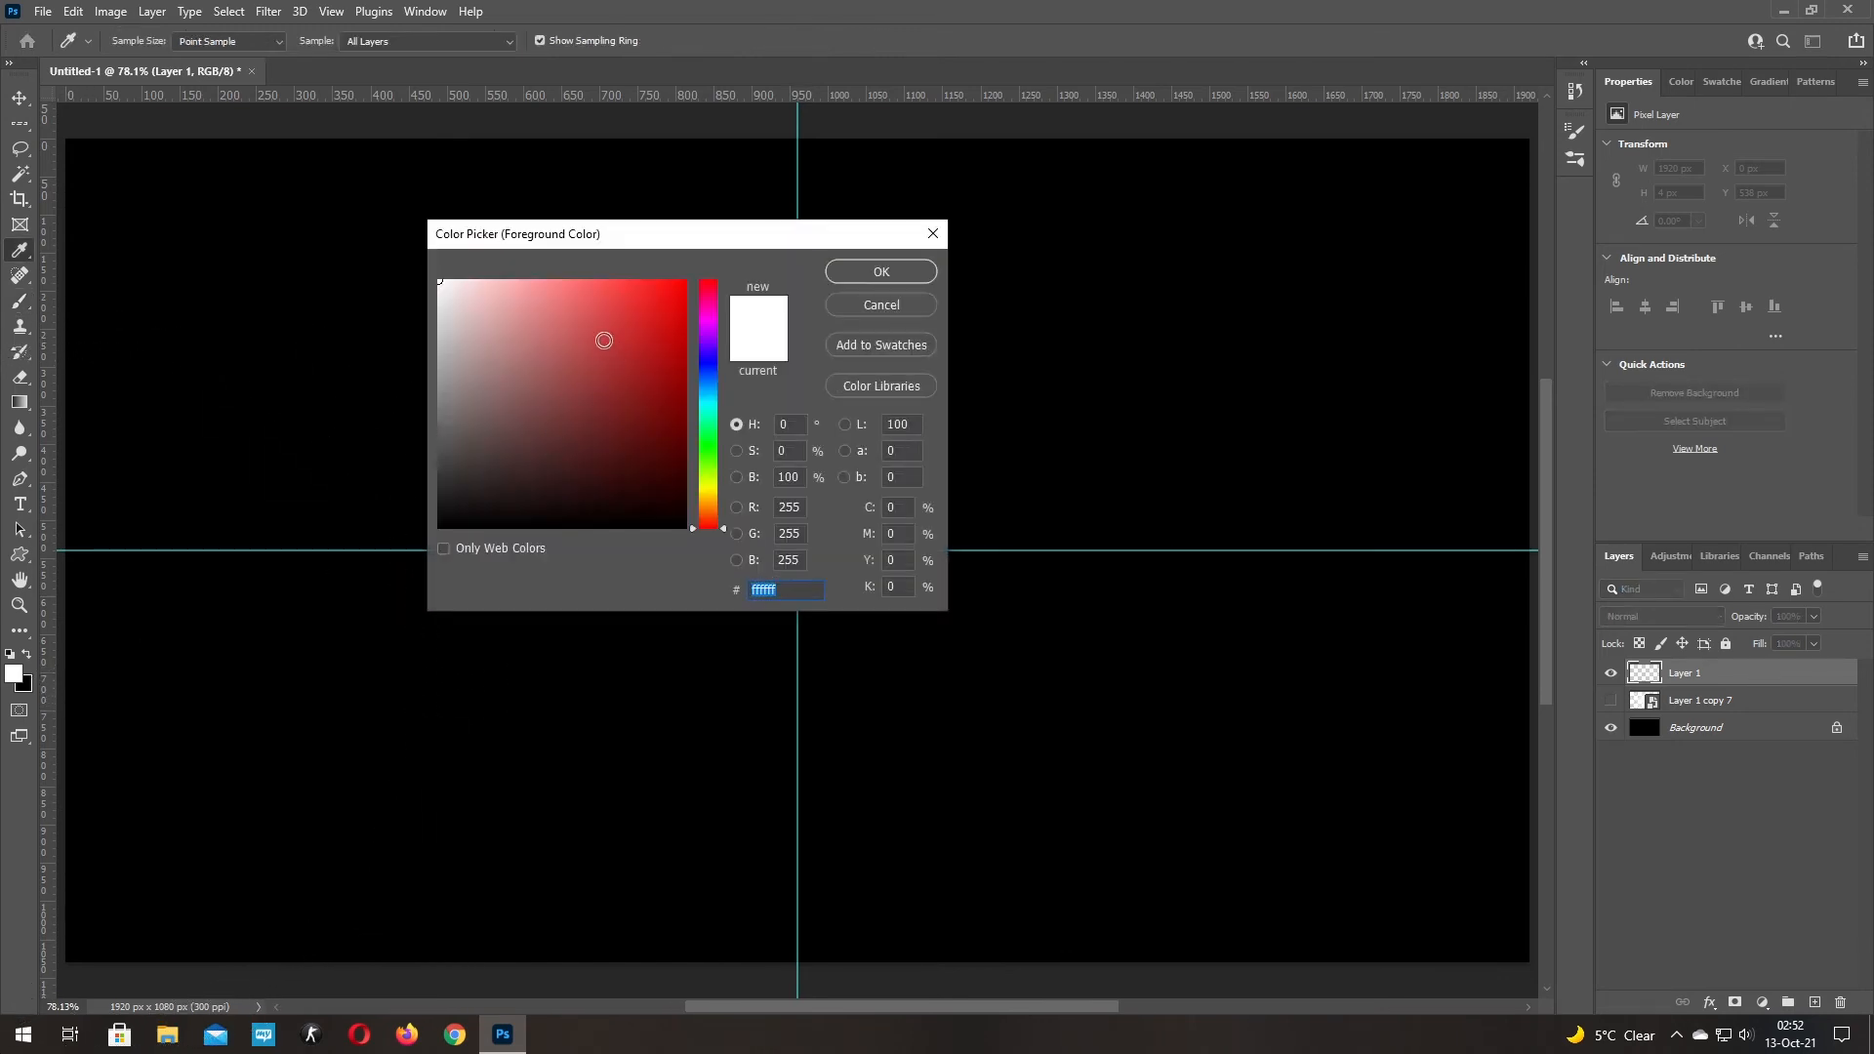
pyautogui.click(711, 498)
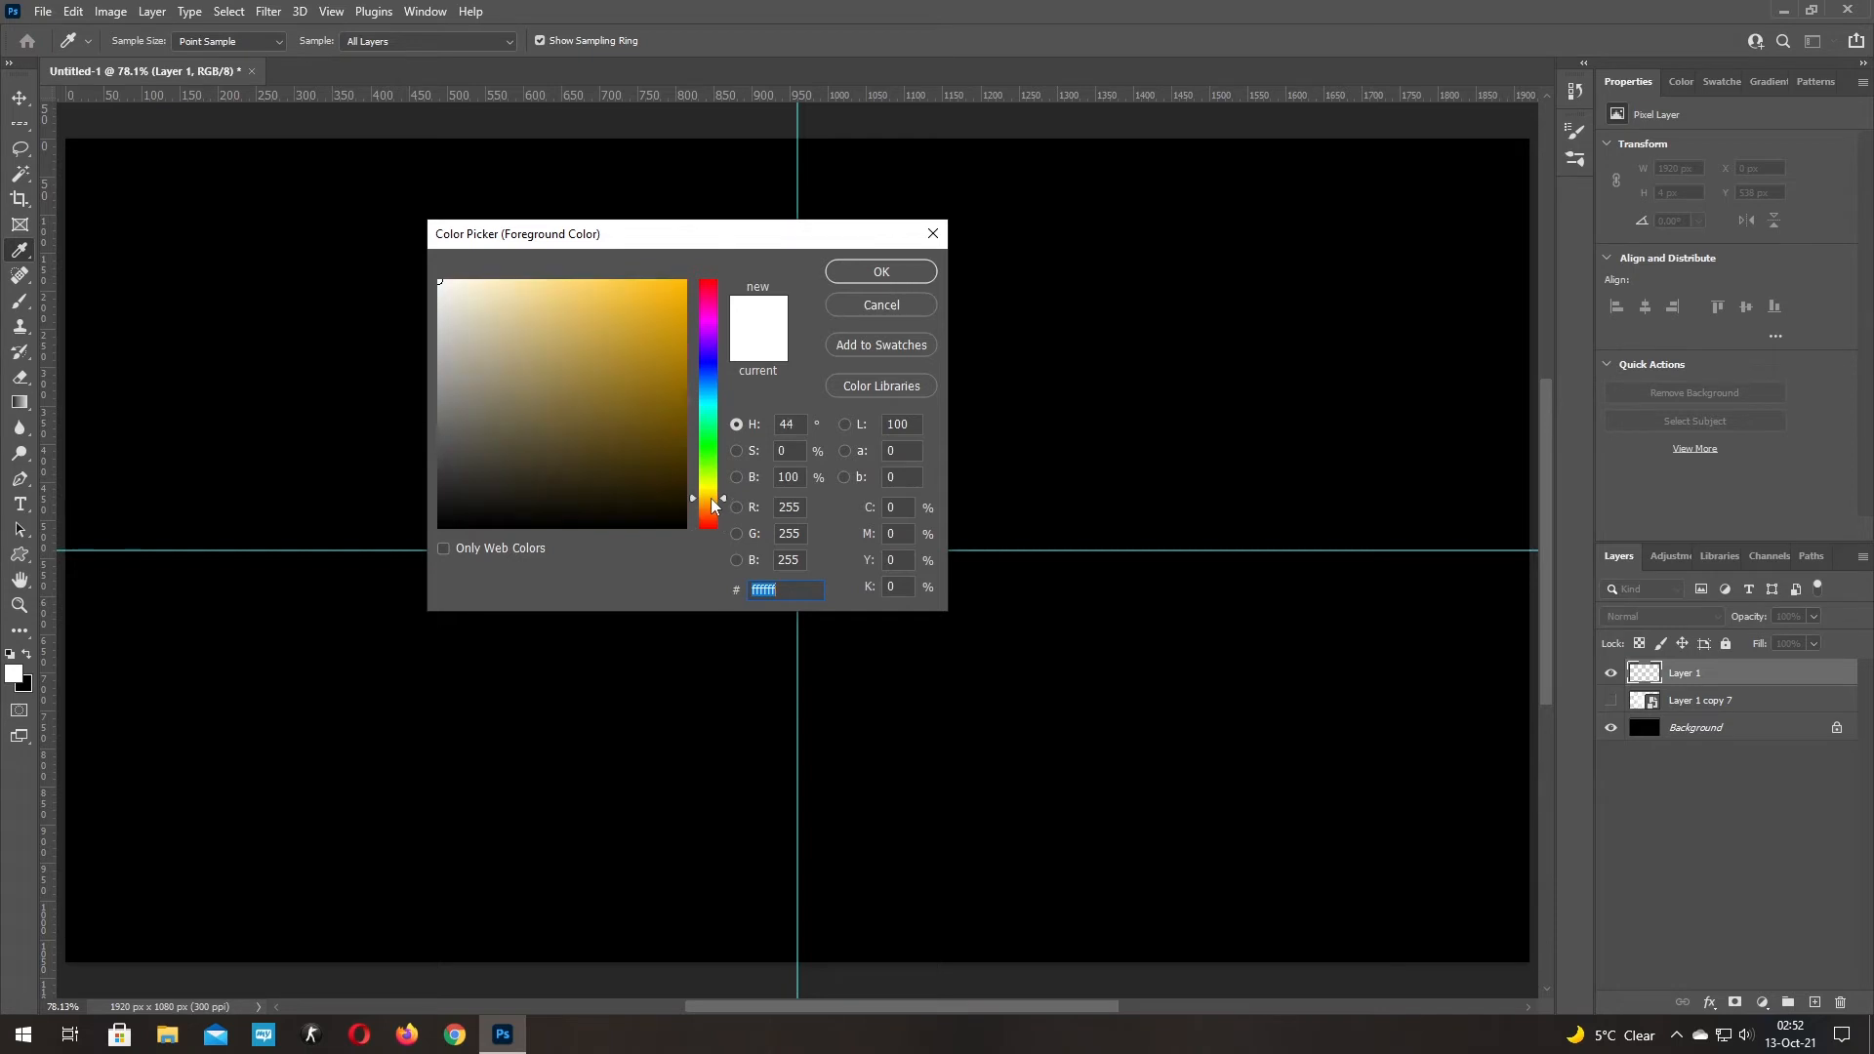
pyautogui.click(626, 283)
pyautogui.click(657, 283)
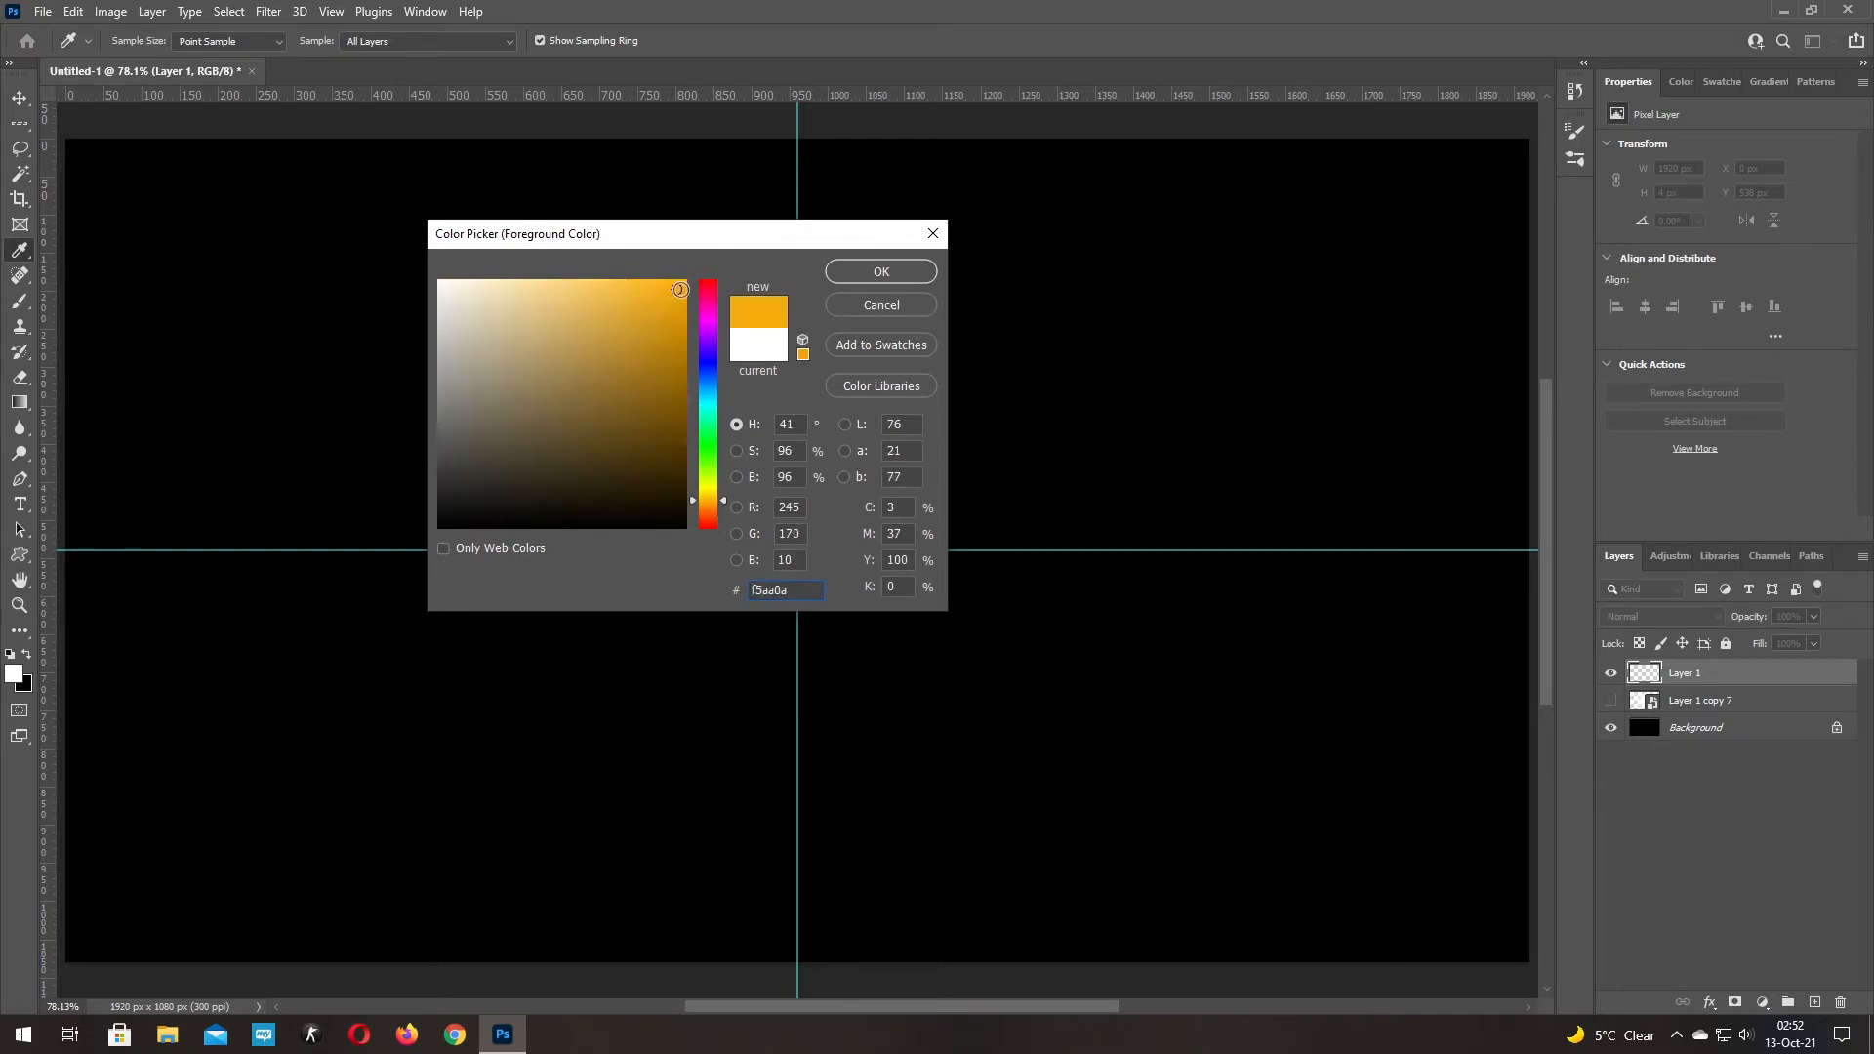
pyautogui.click(881, 272)
pyautogui.press('b')
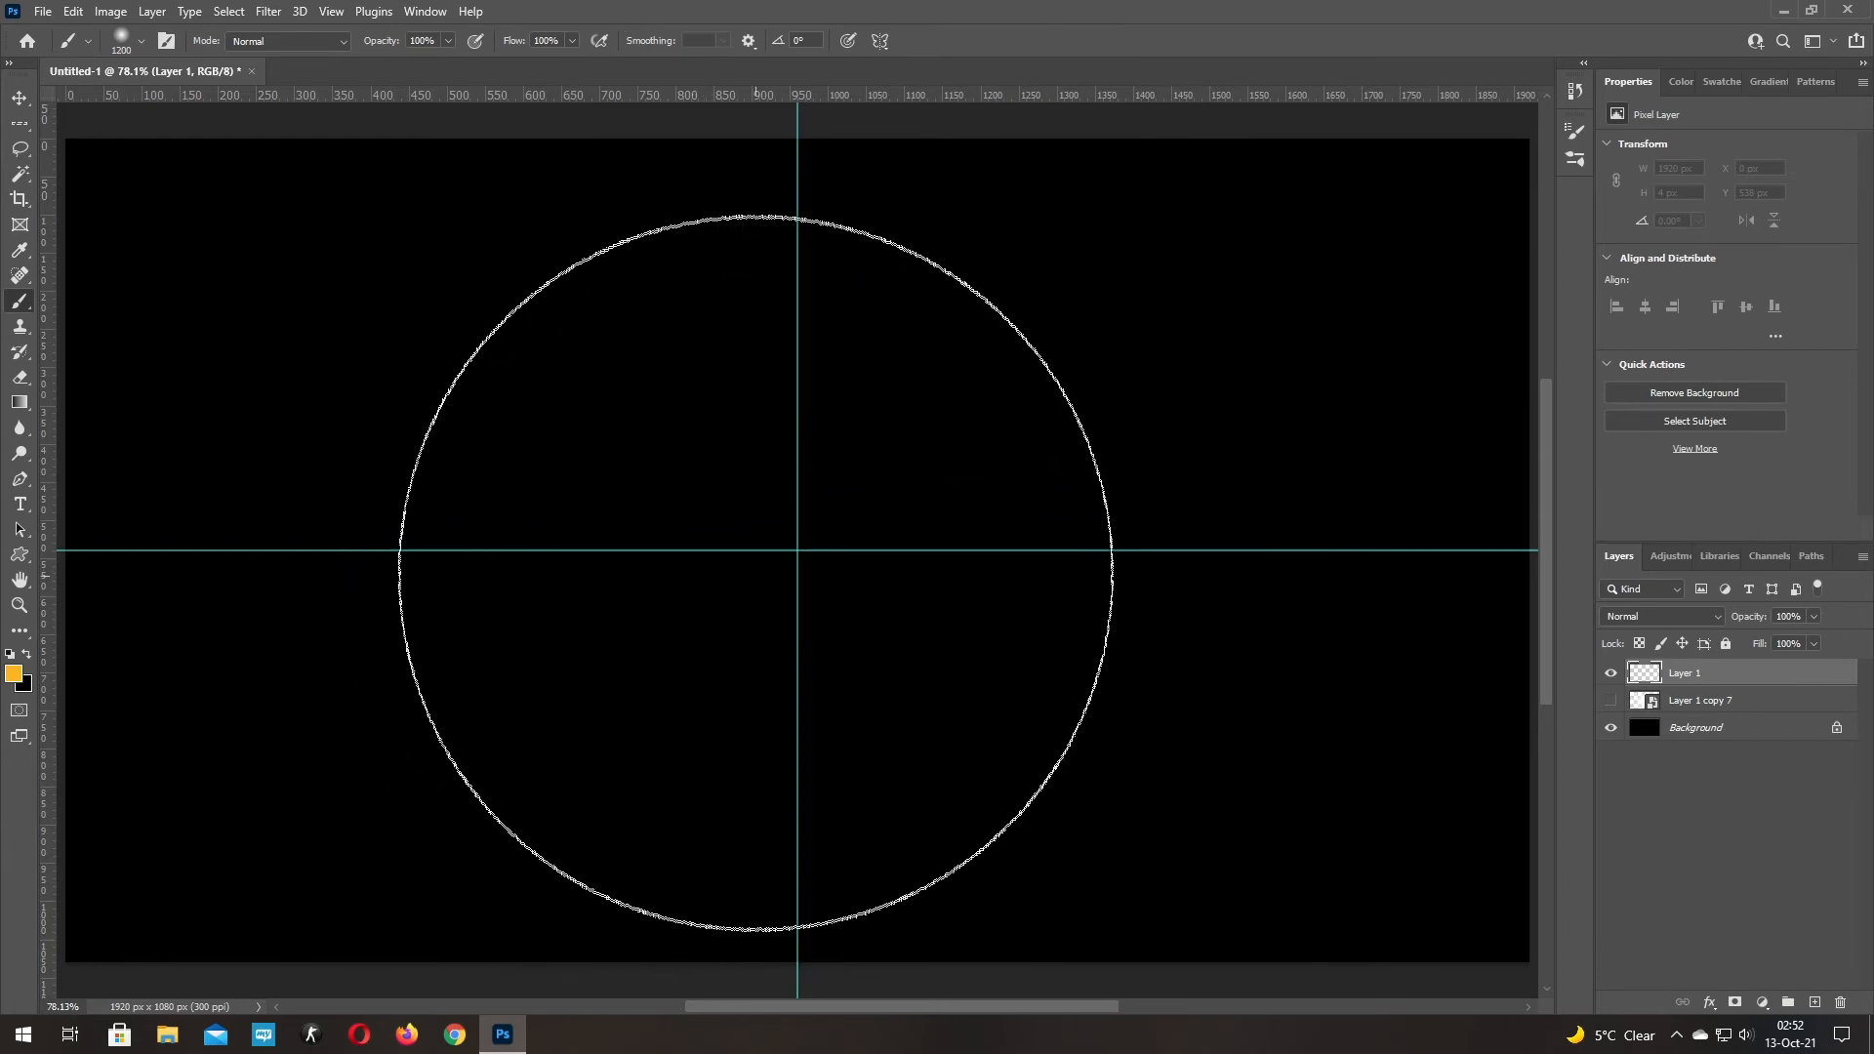
# Paint a single soft orange glow with the 1200 px brush exactly where the two guides cross
pyautogui.press('capslock')
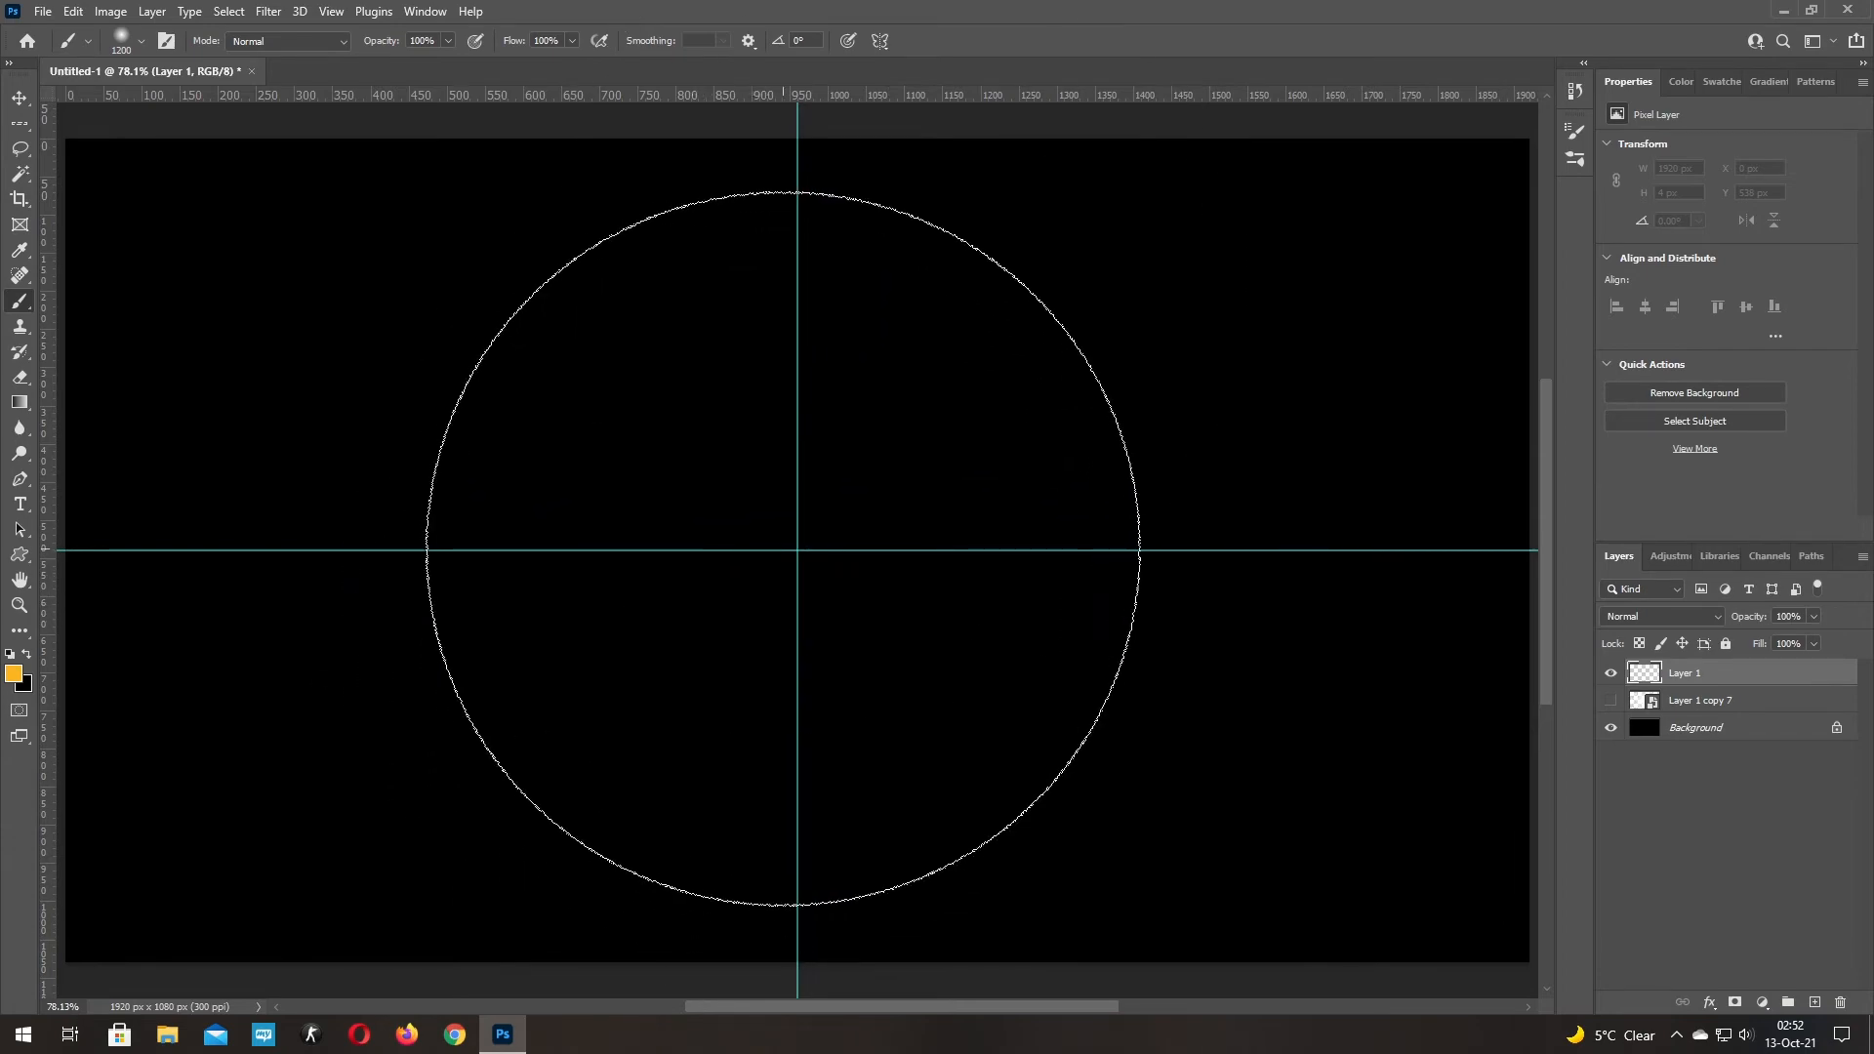
pyautogui.click(796, 551)
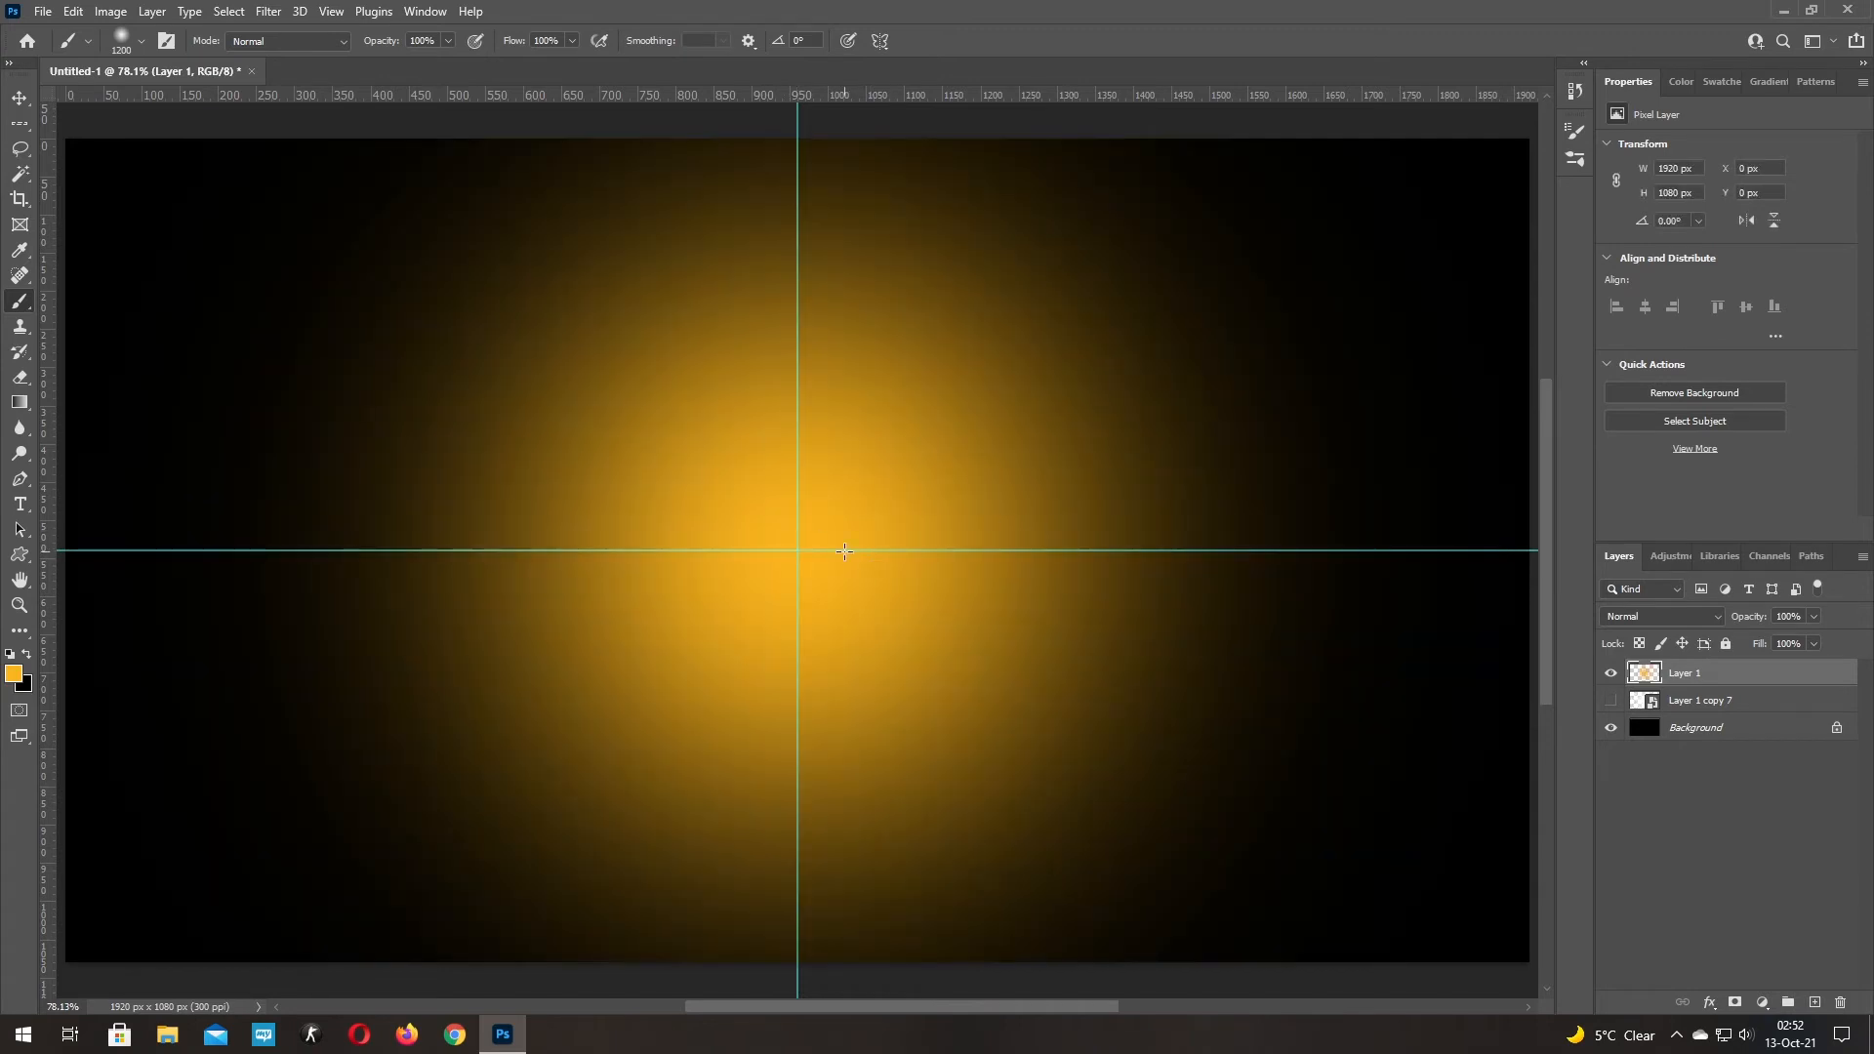
pyautogui.press('capslock')
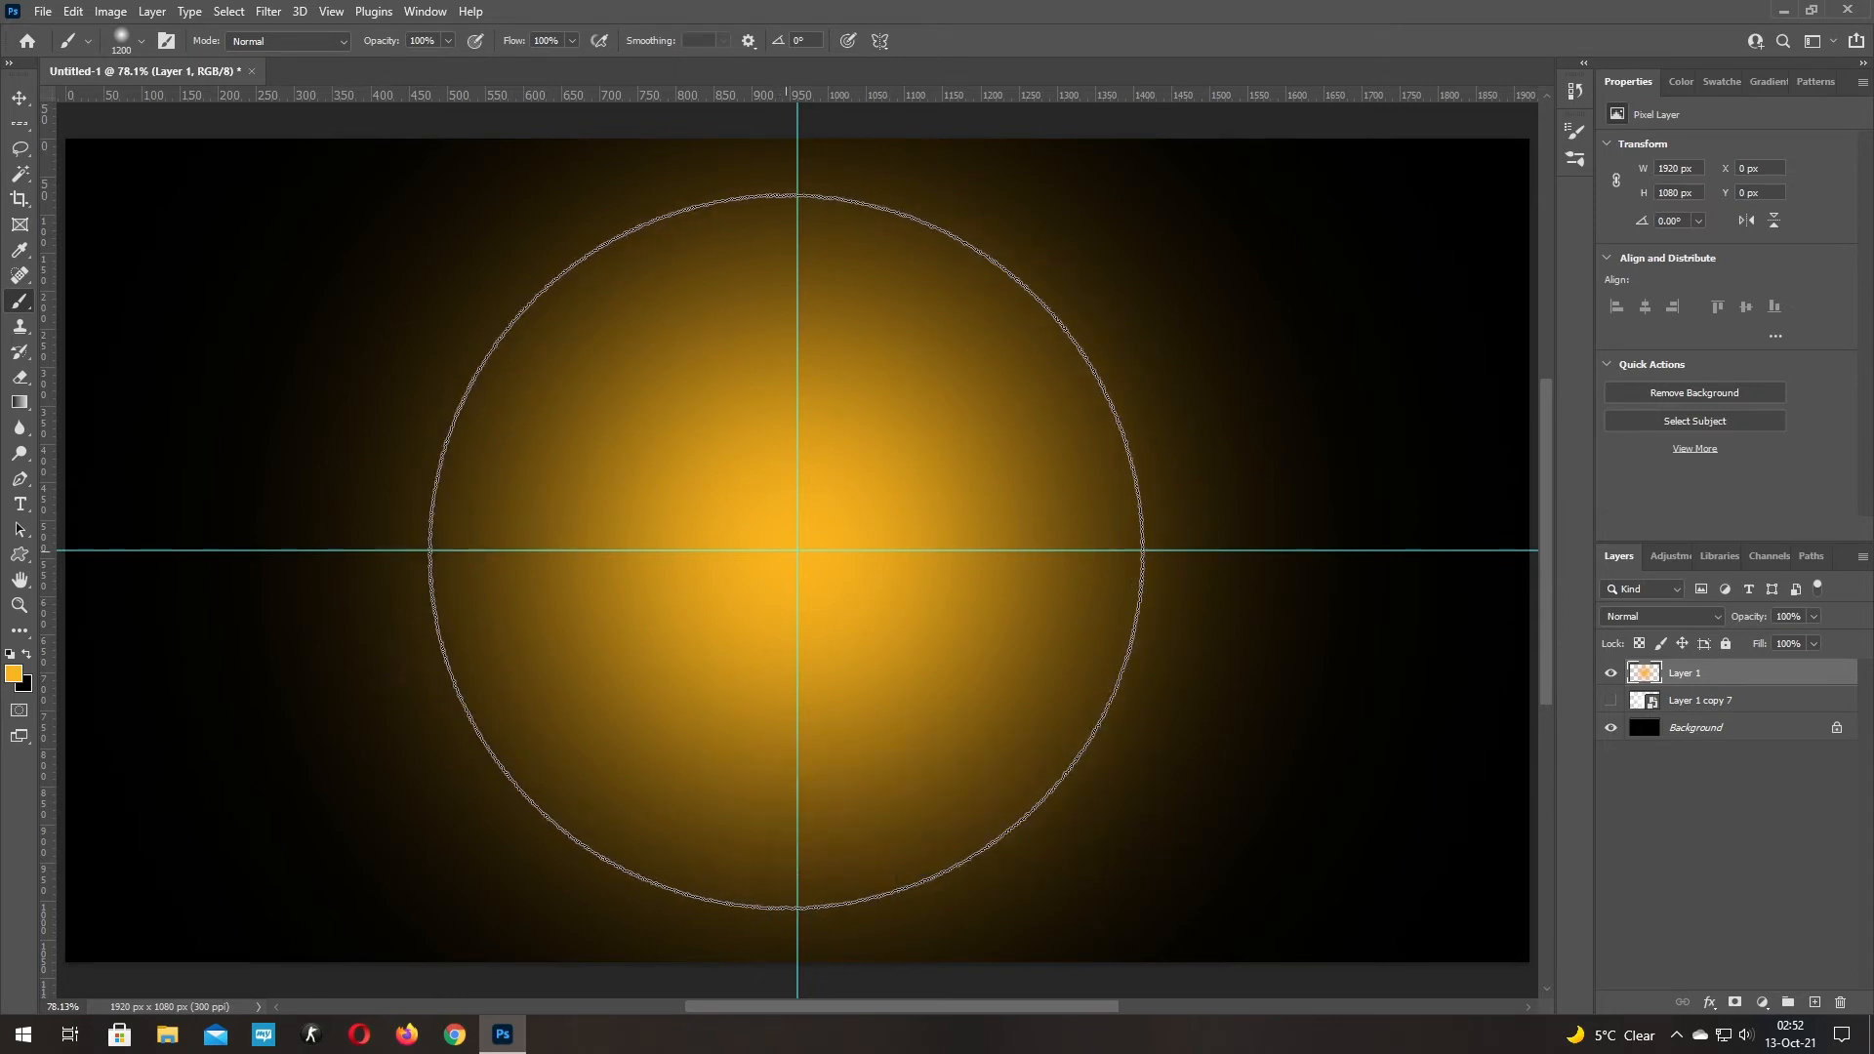
# Set the brush hardness to 70%
pyautogui.rightClick(789, 551)
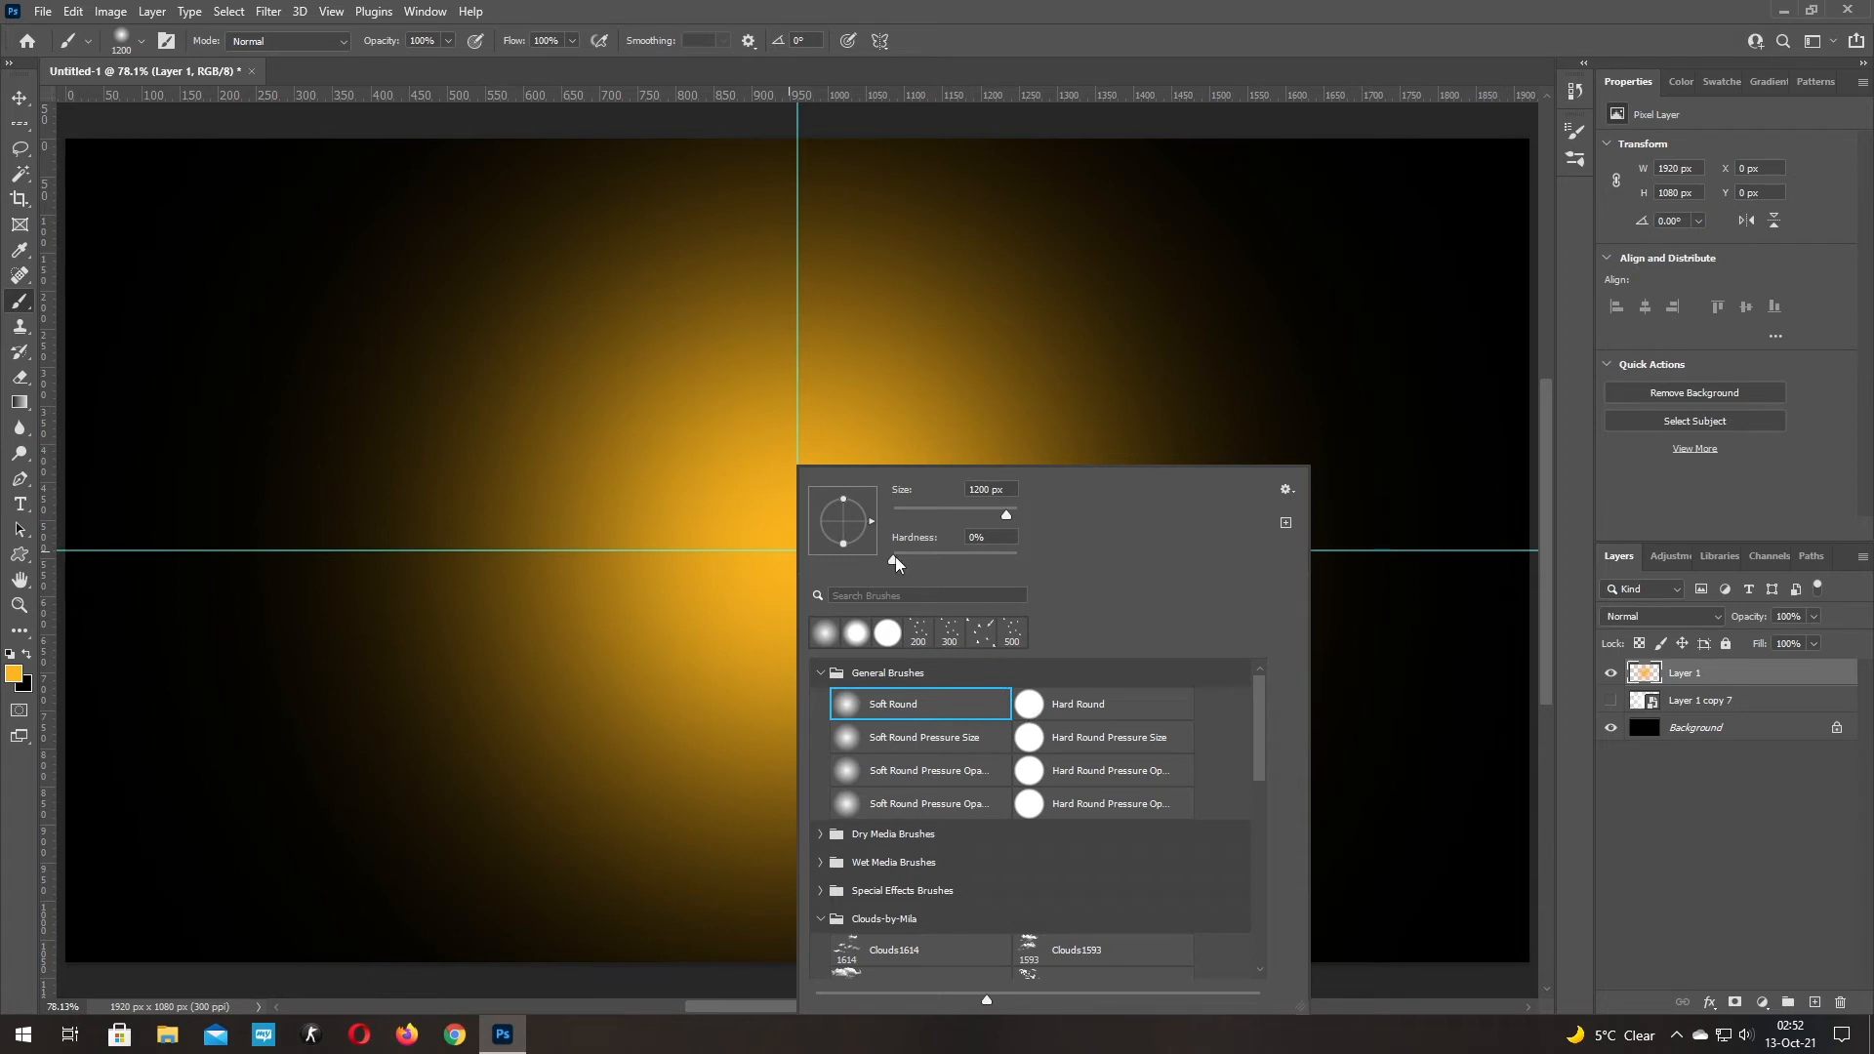
pyautogui.moveTo(894, 556); pyautogui.dragTo(917, 560)
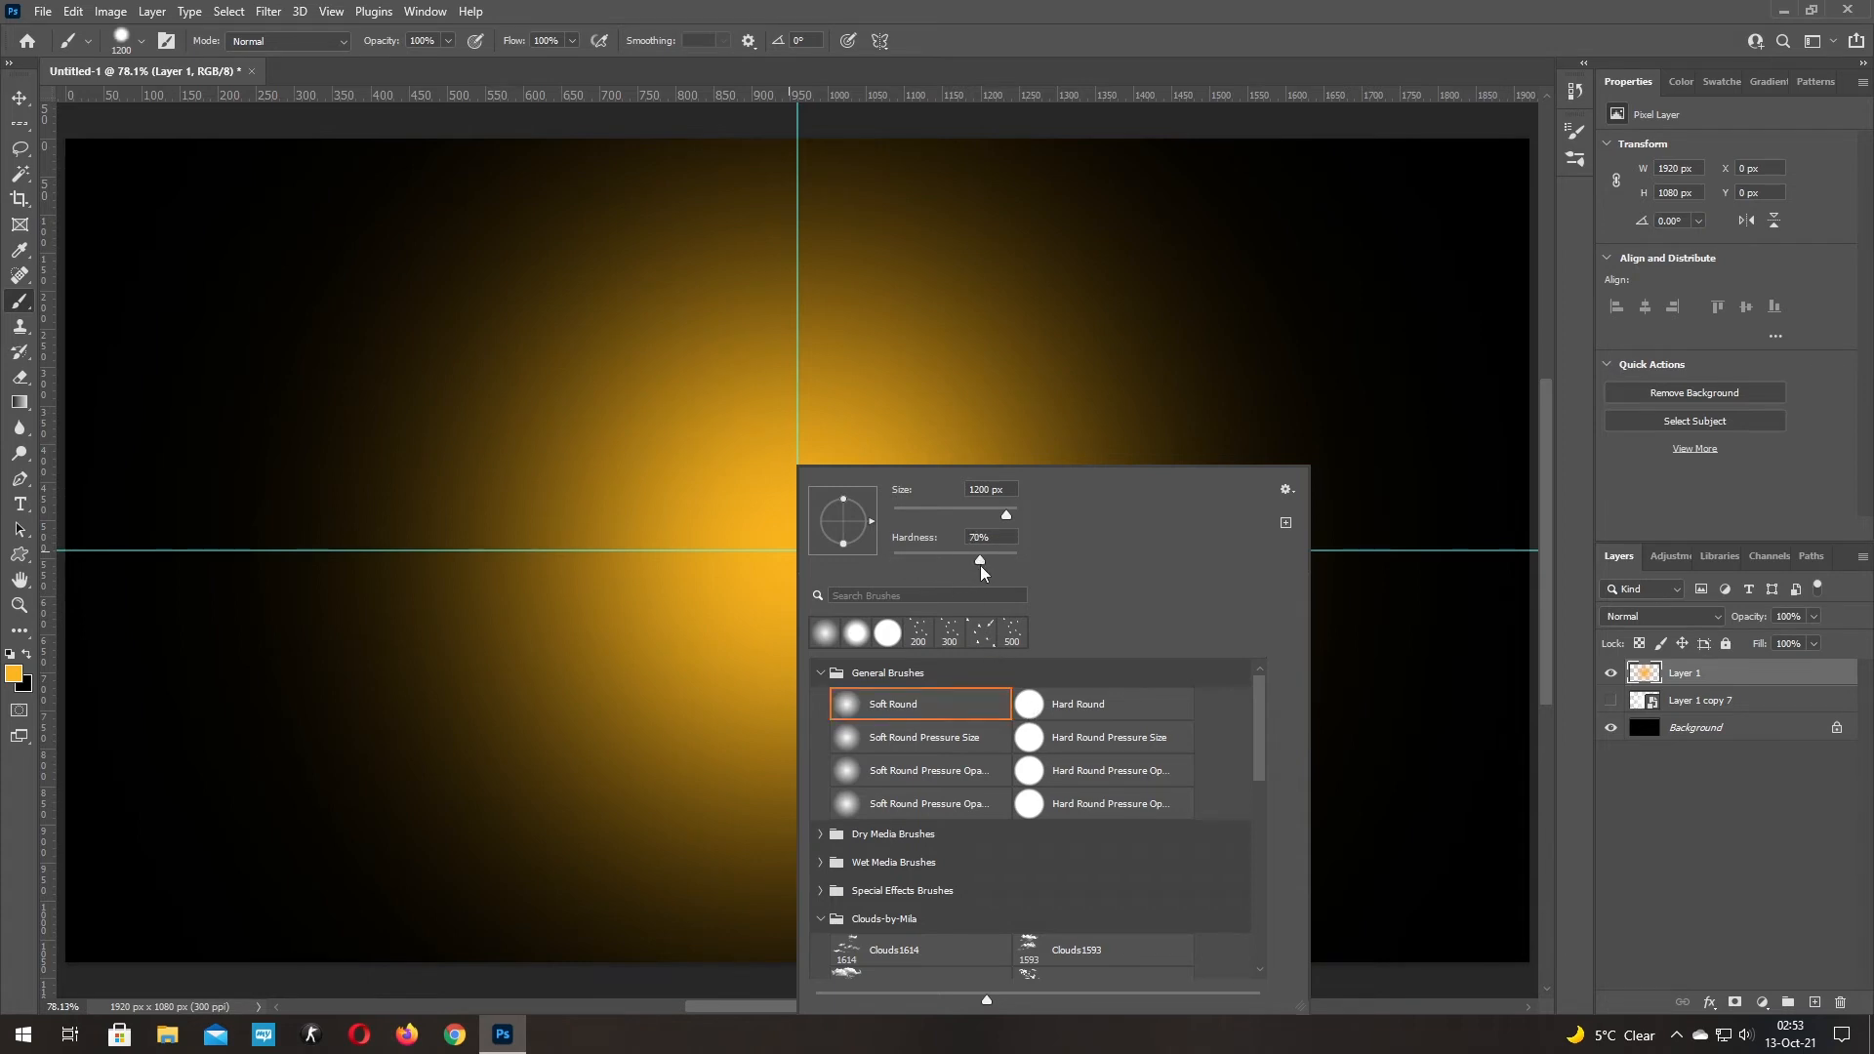
pyautogui.press('Return')
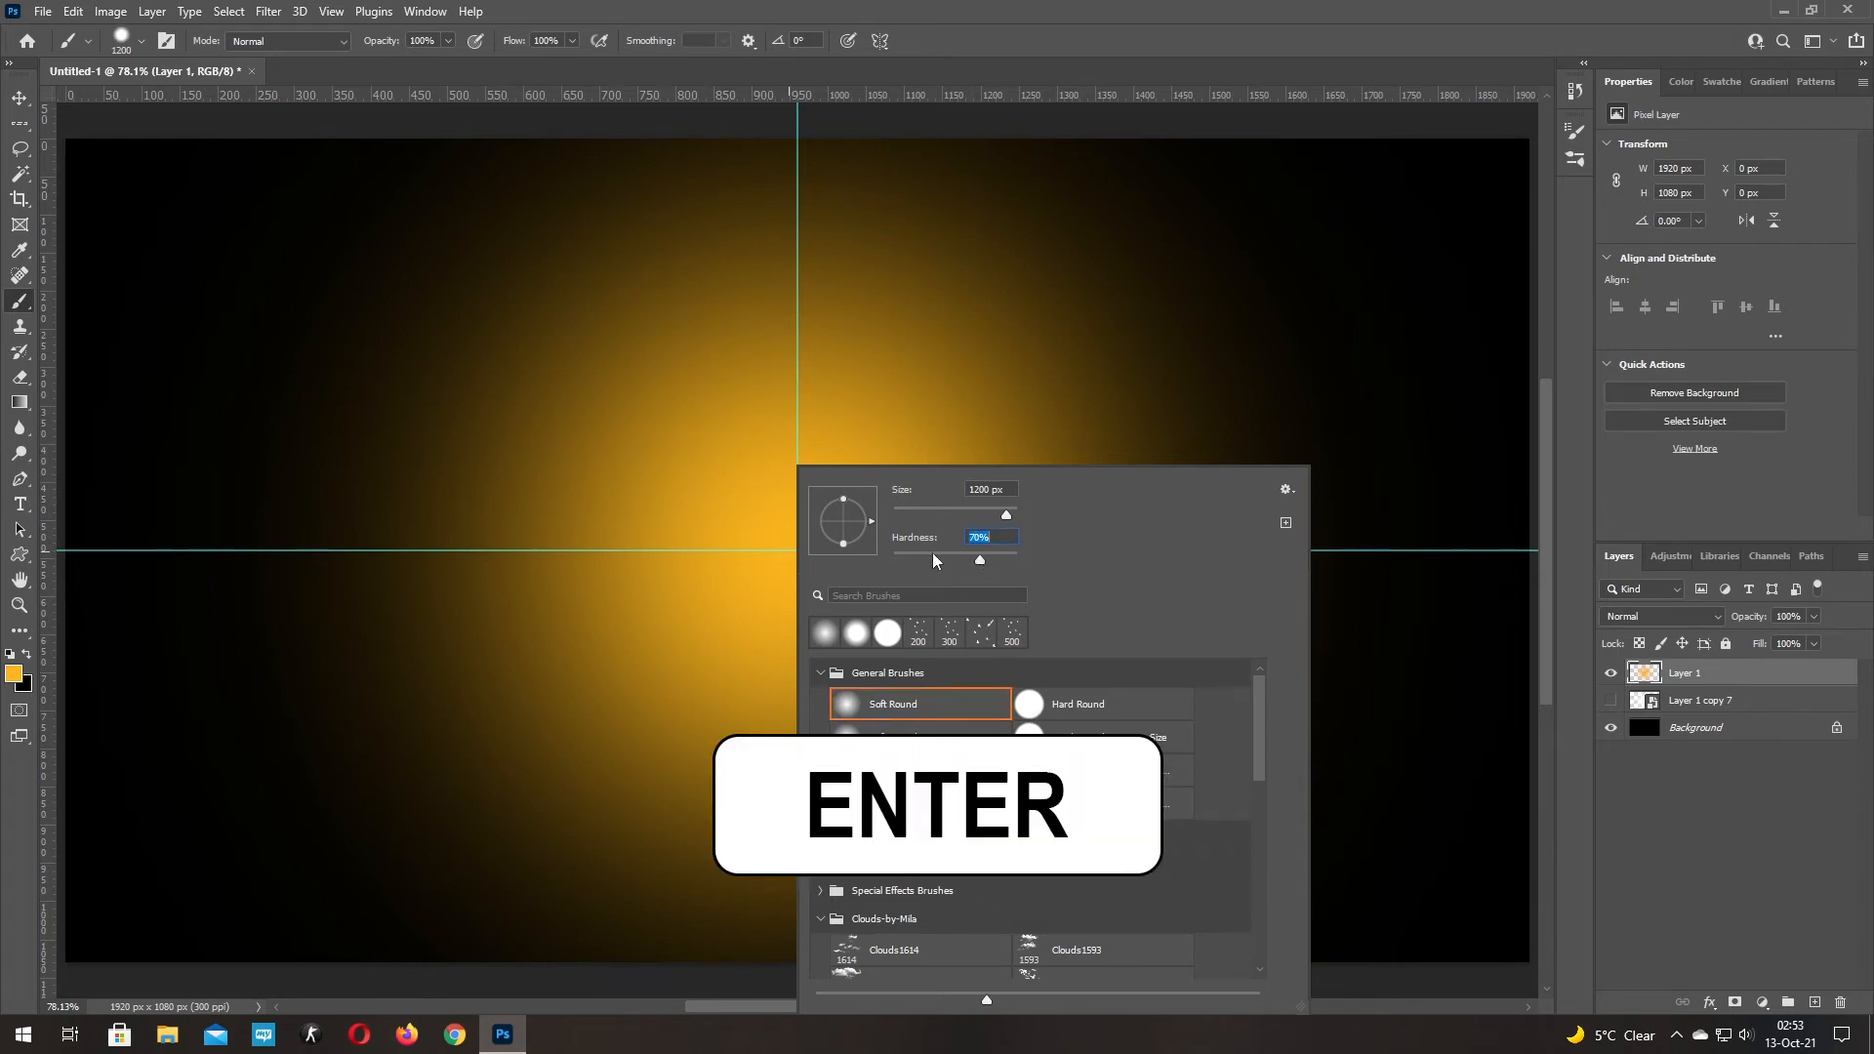
pyautogui.press('Return')
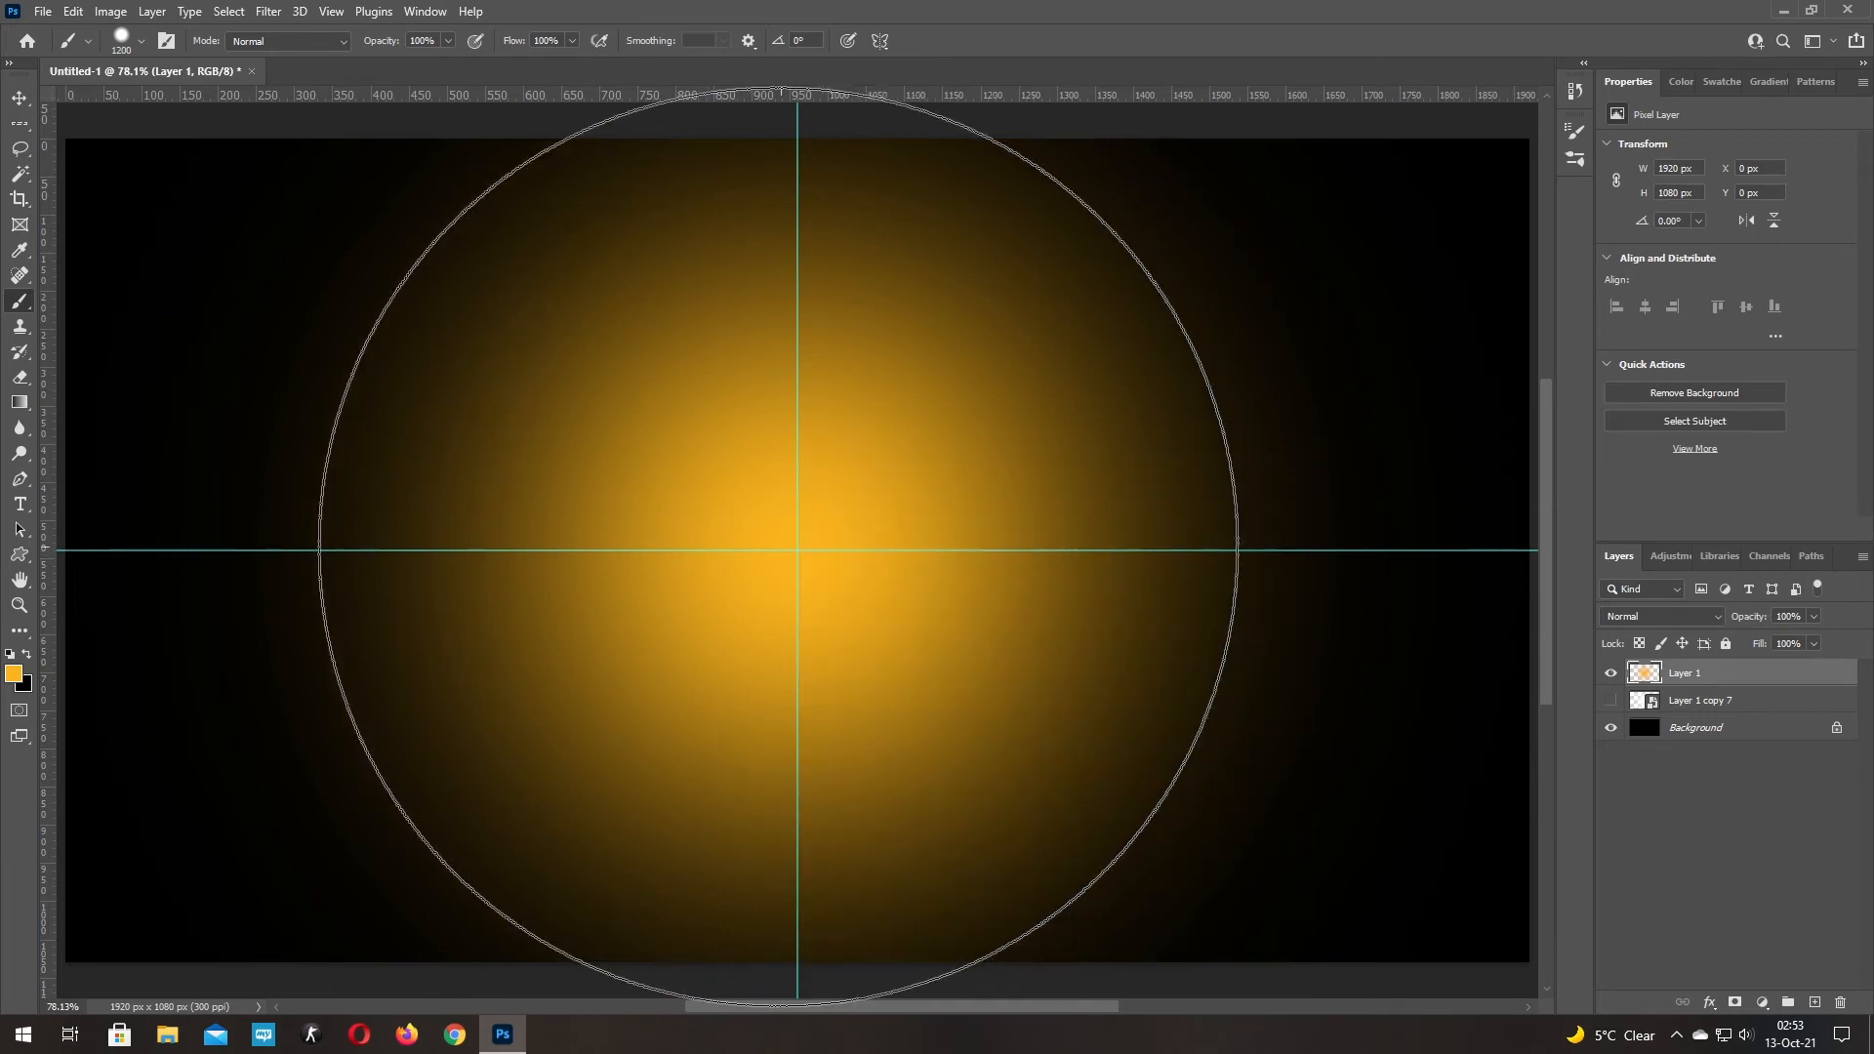
# Reduce the brush to 400 px and stamp one firmer orange disc where the guides cross
pyautogui.press('[')
pyautogui.press('[')
pyautogui.press('[')
pyautogui.press('[')
pyautogui.press('[')
pyautogui.press('[')
pyautogui.press('[')
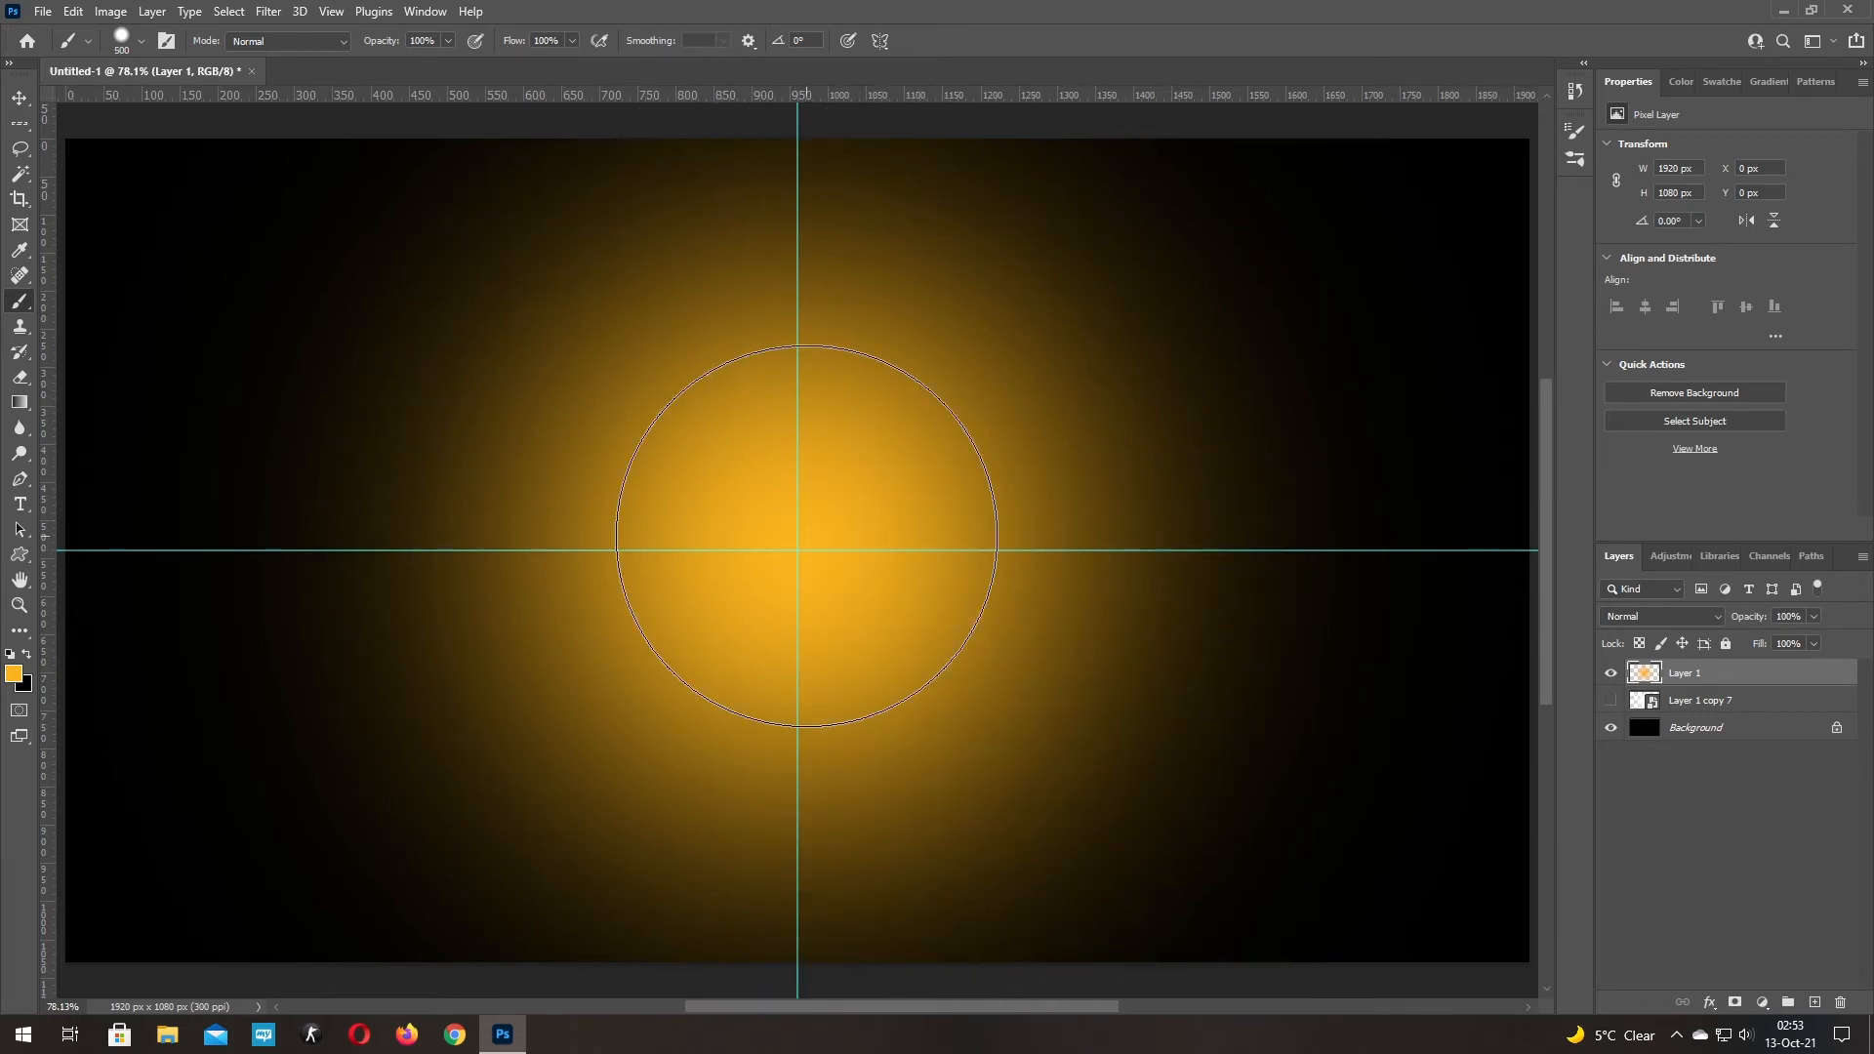
pyautogui.press('[')
pyautogui.press('capslock')
pyautogui.click(796, 551)
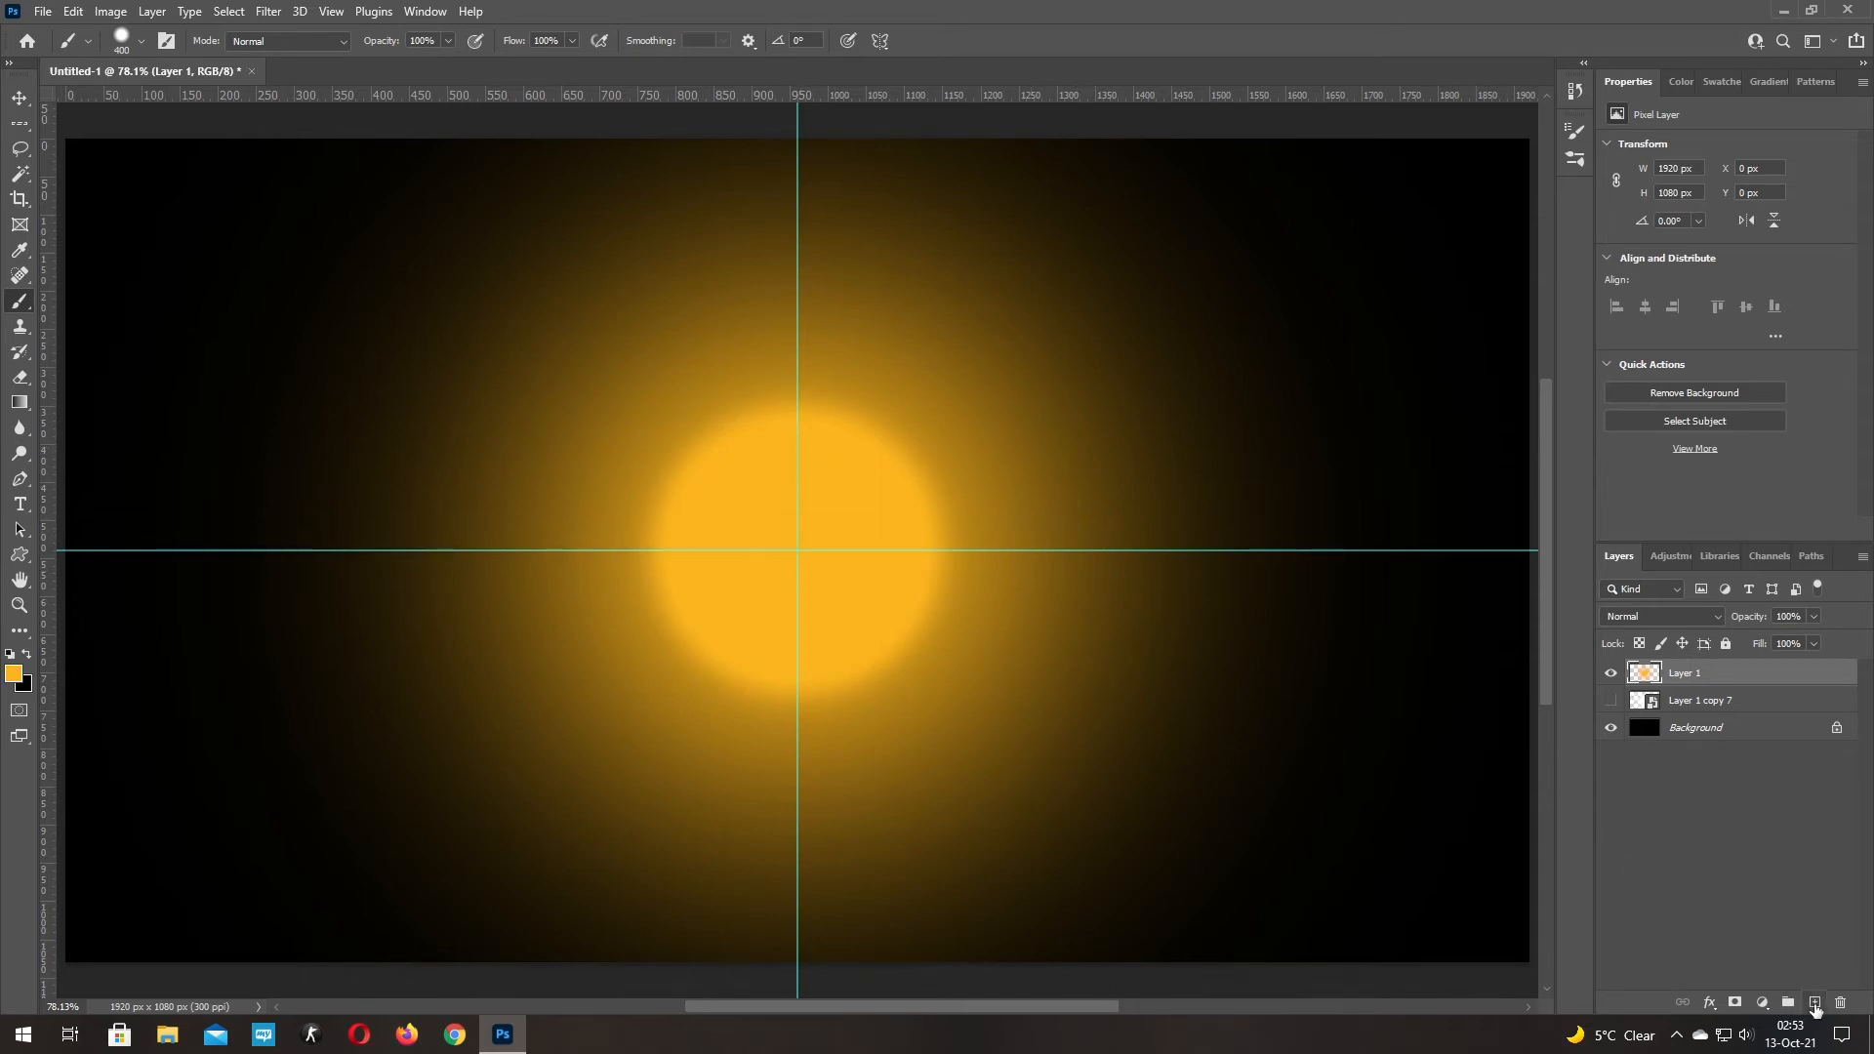
# Add a new layer and draw the laughing smiley custom shape, about 429 px wide, centred where the guides cross
pyautogui.click(1812, 1005)
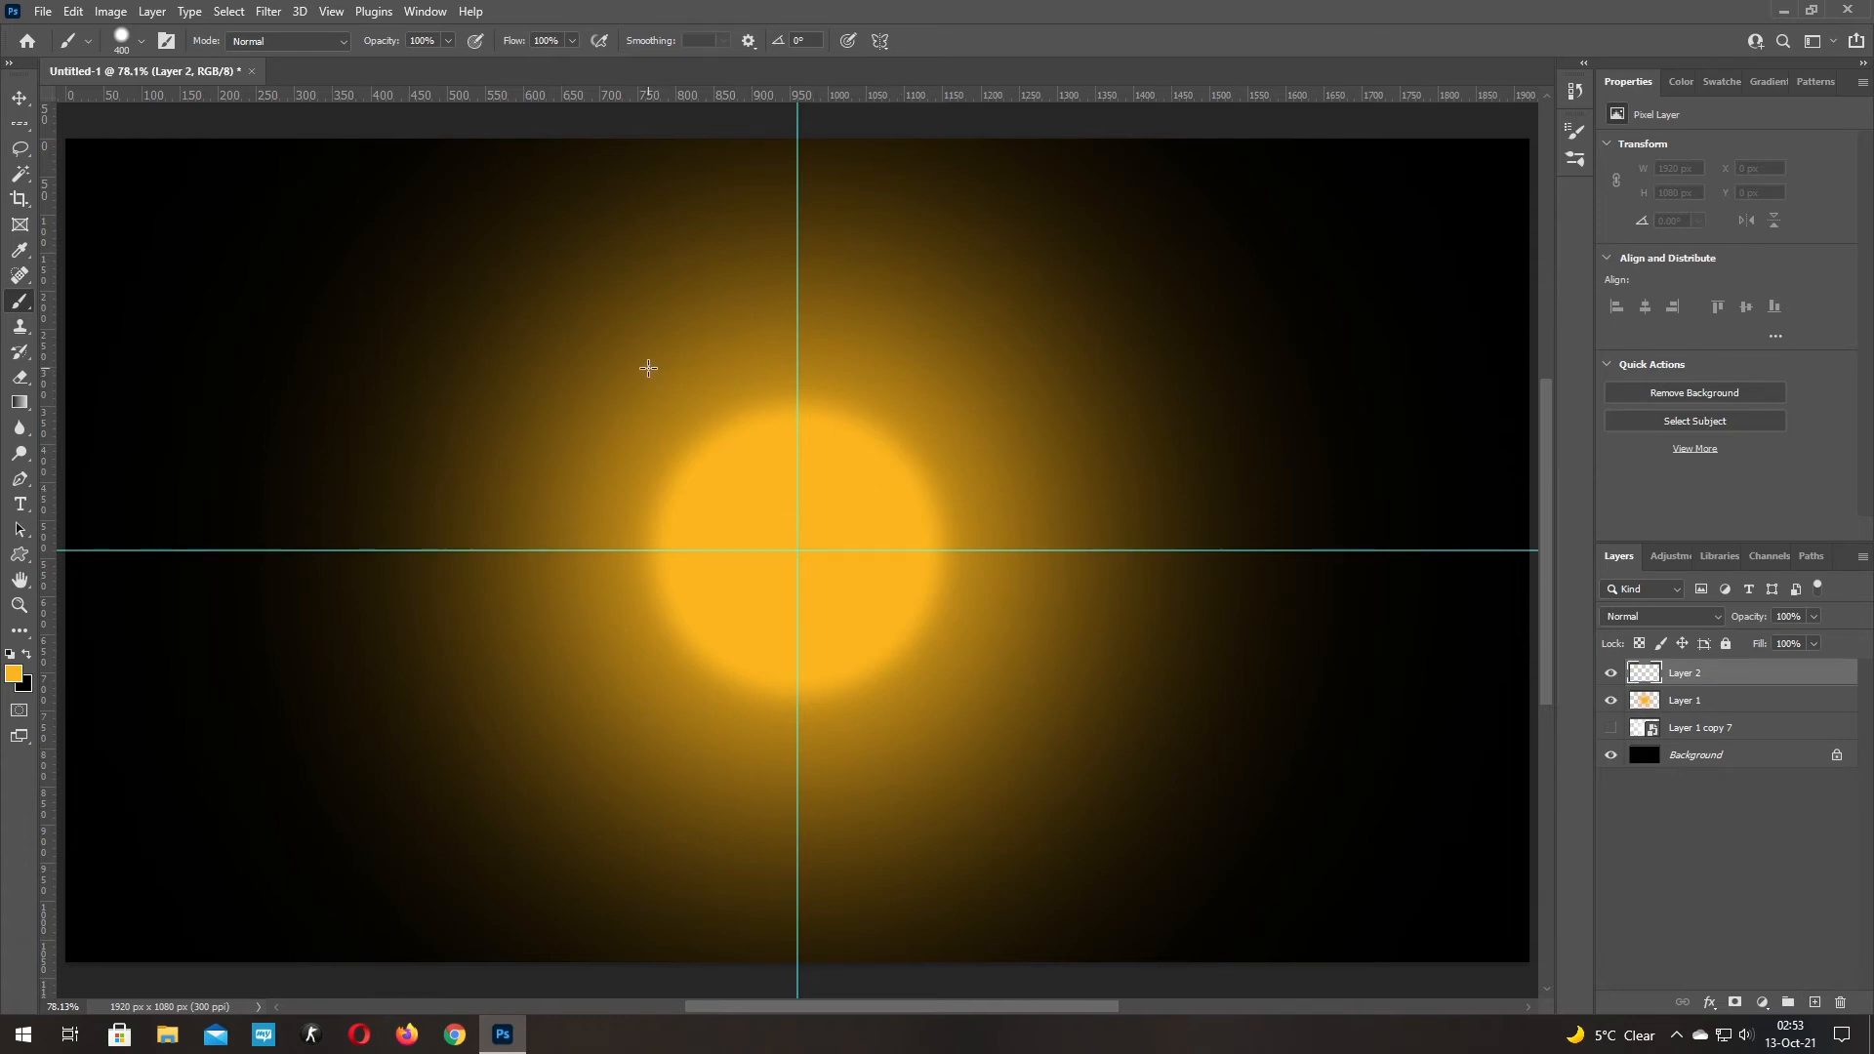
pyautogui.click(23, 558)
pyautogui.click(792, 41)
pyautogui.click(793, 41)
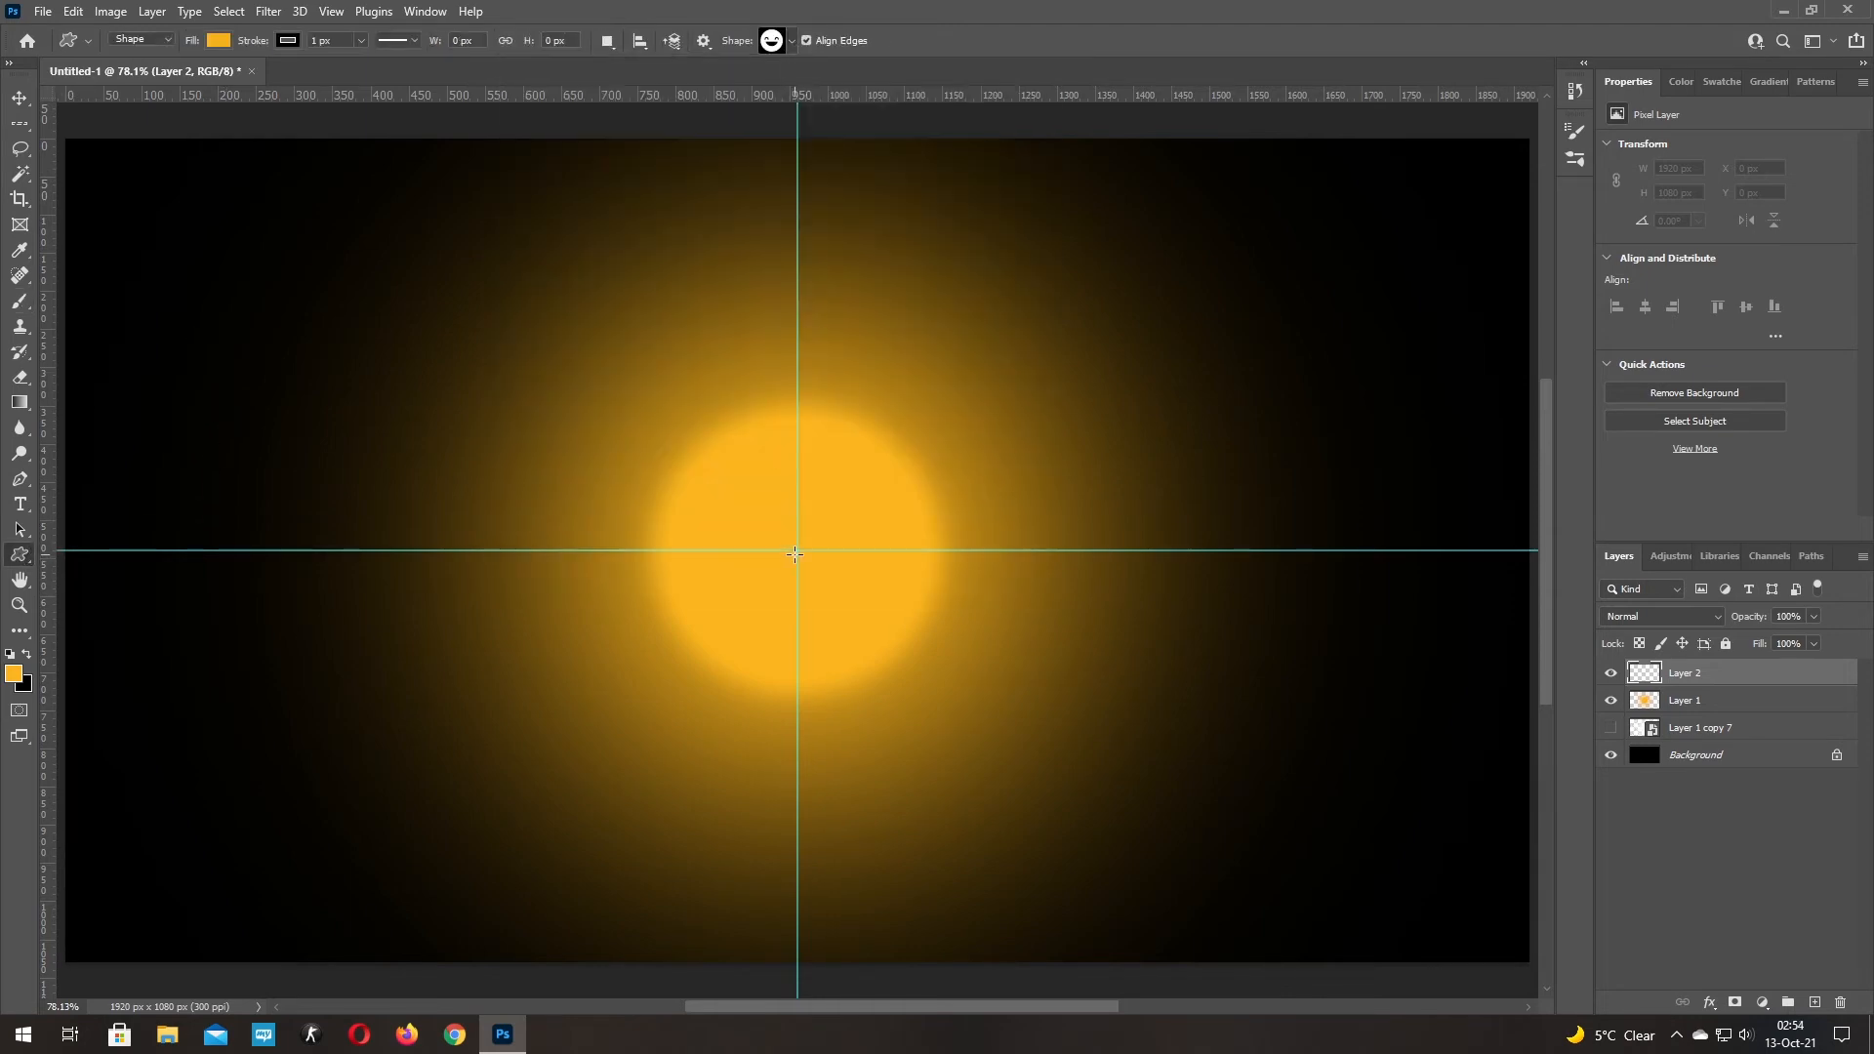
pyautogui.moveTo(798, 550); pyautogui.dragTo(962, 724)
# Rasterize the smiley layer and select both of its eyes and the mouth together with the Magic Wand
pyautogui.rightClick(1762, 673)
pyautogui.click(1573, 488)
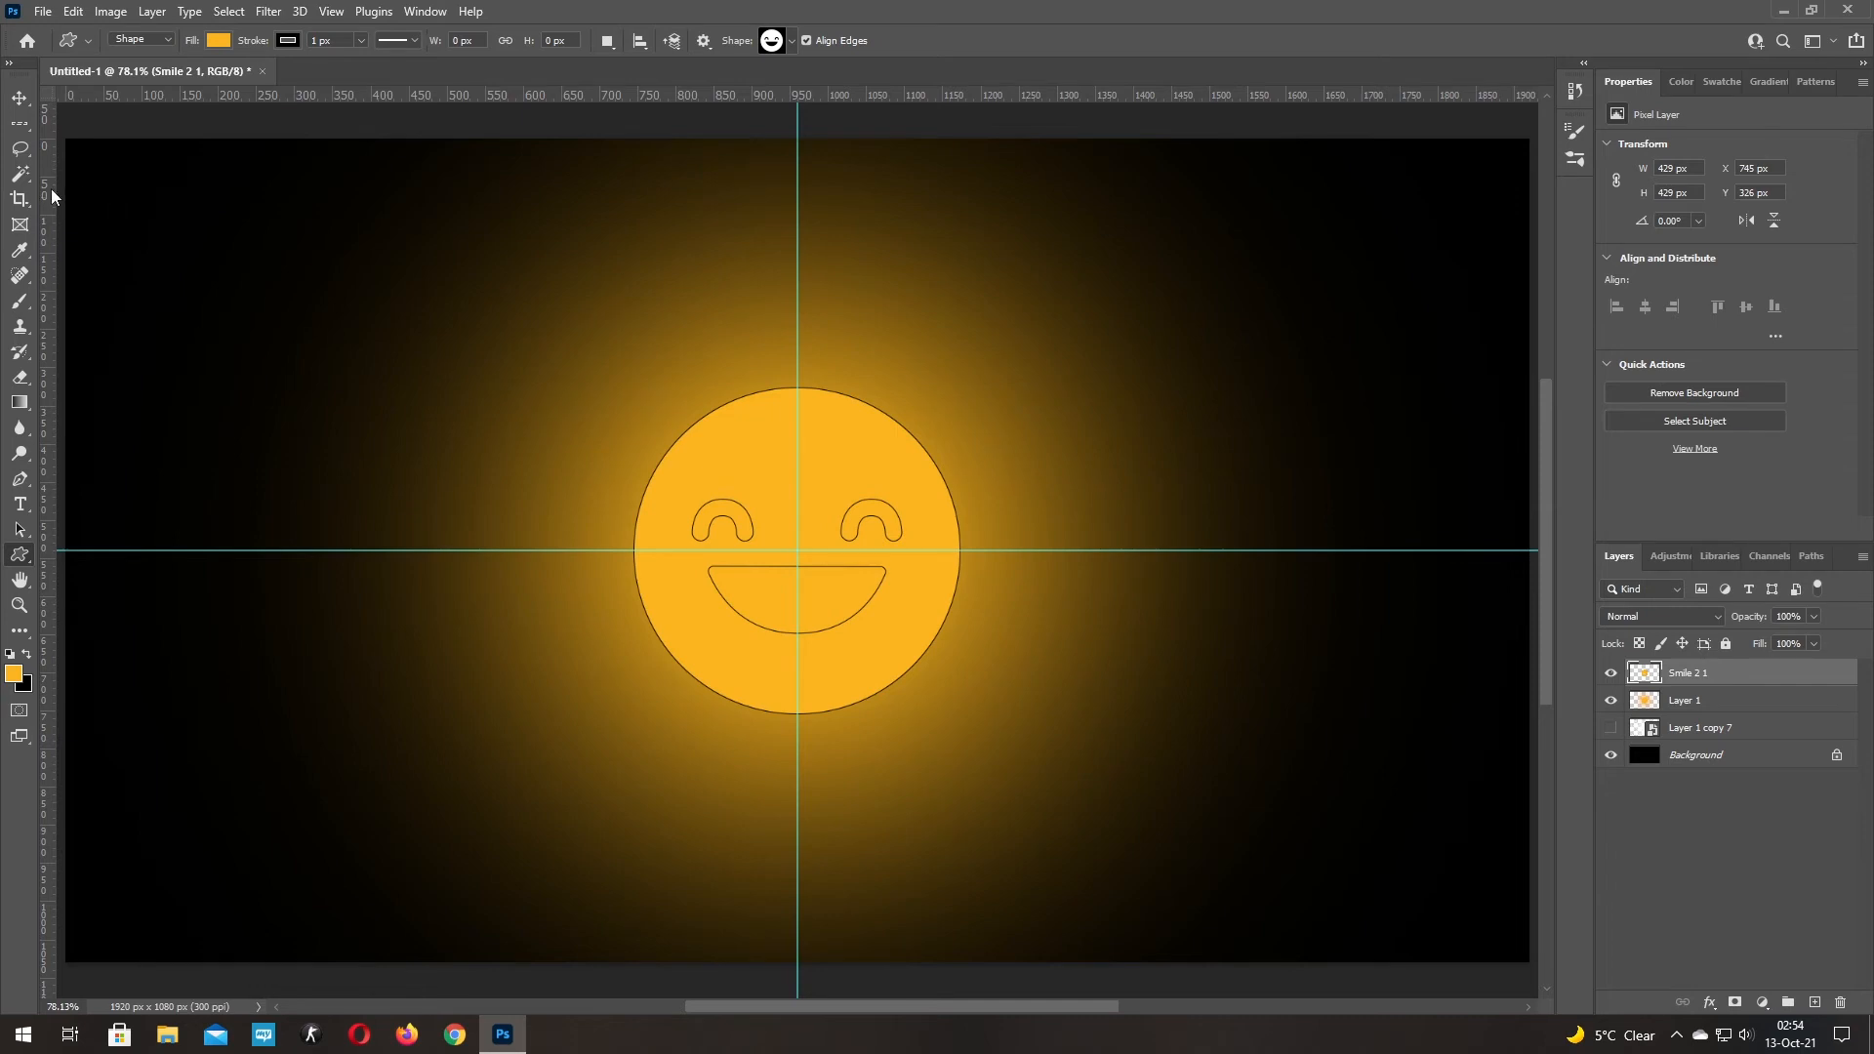
pyautogui.click(18, 177)
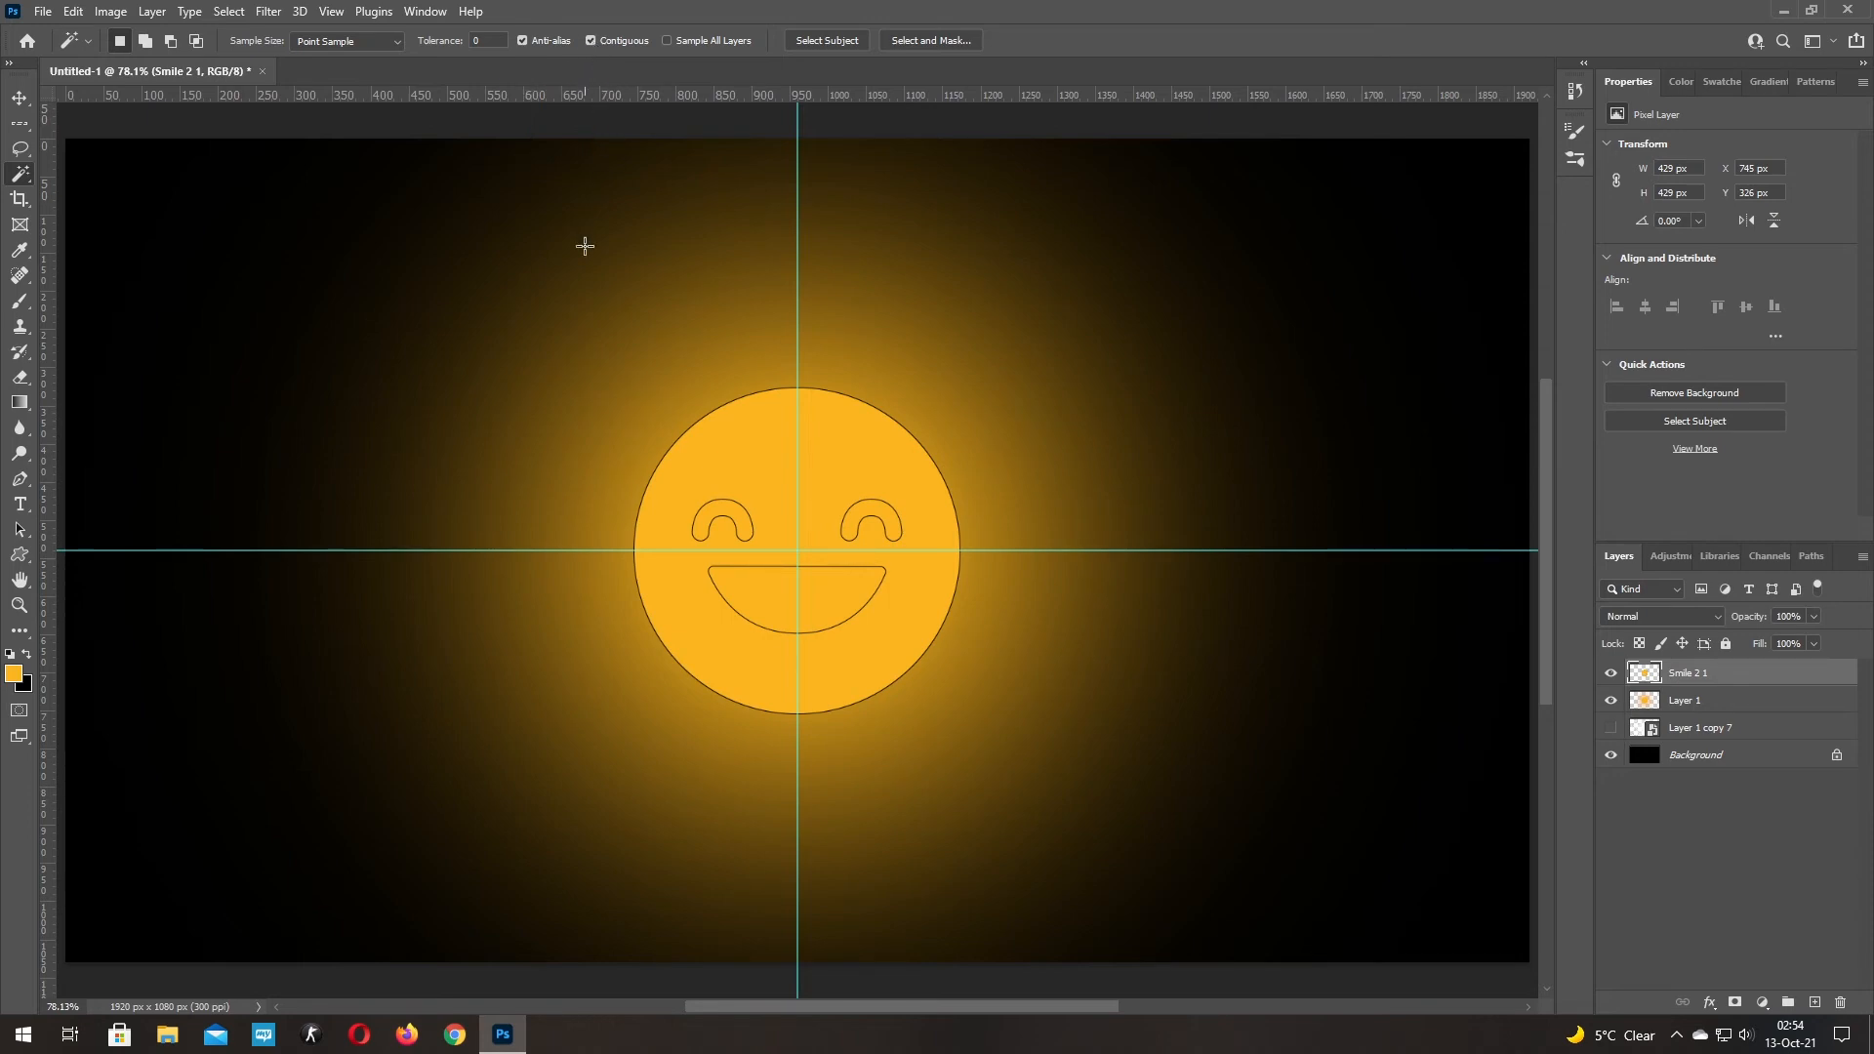
pyautogui.keyDown('shift'); pyautogui.click(713, 522); pyautogui.keyUp('shift')
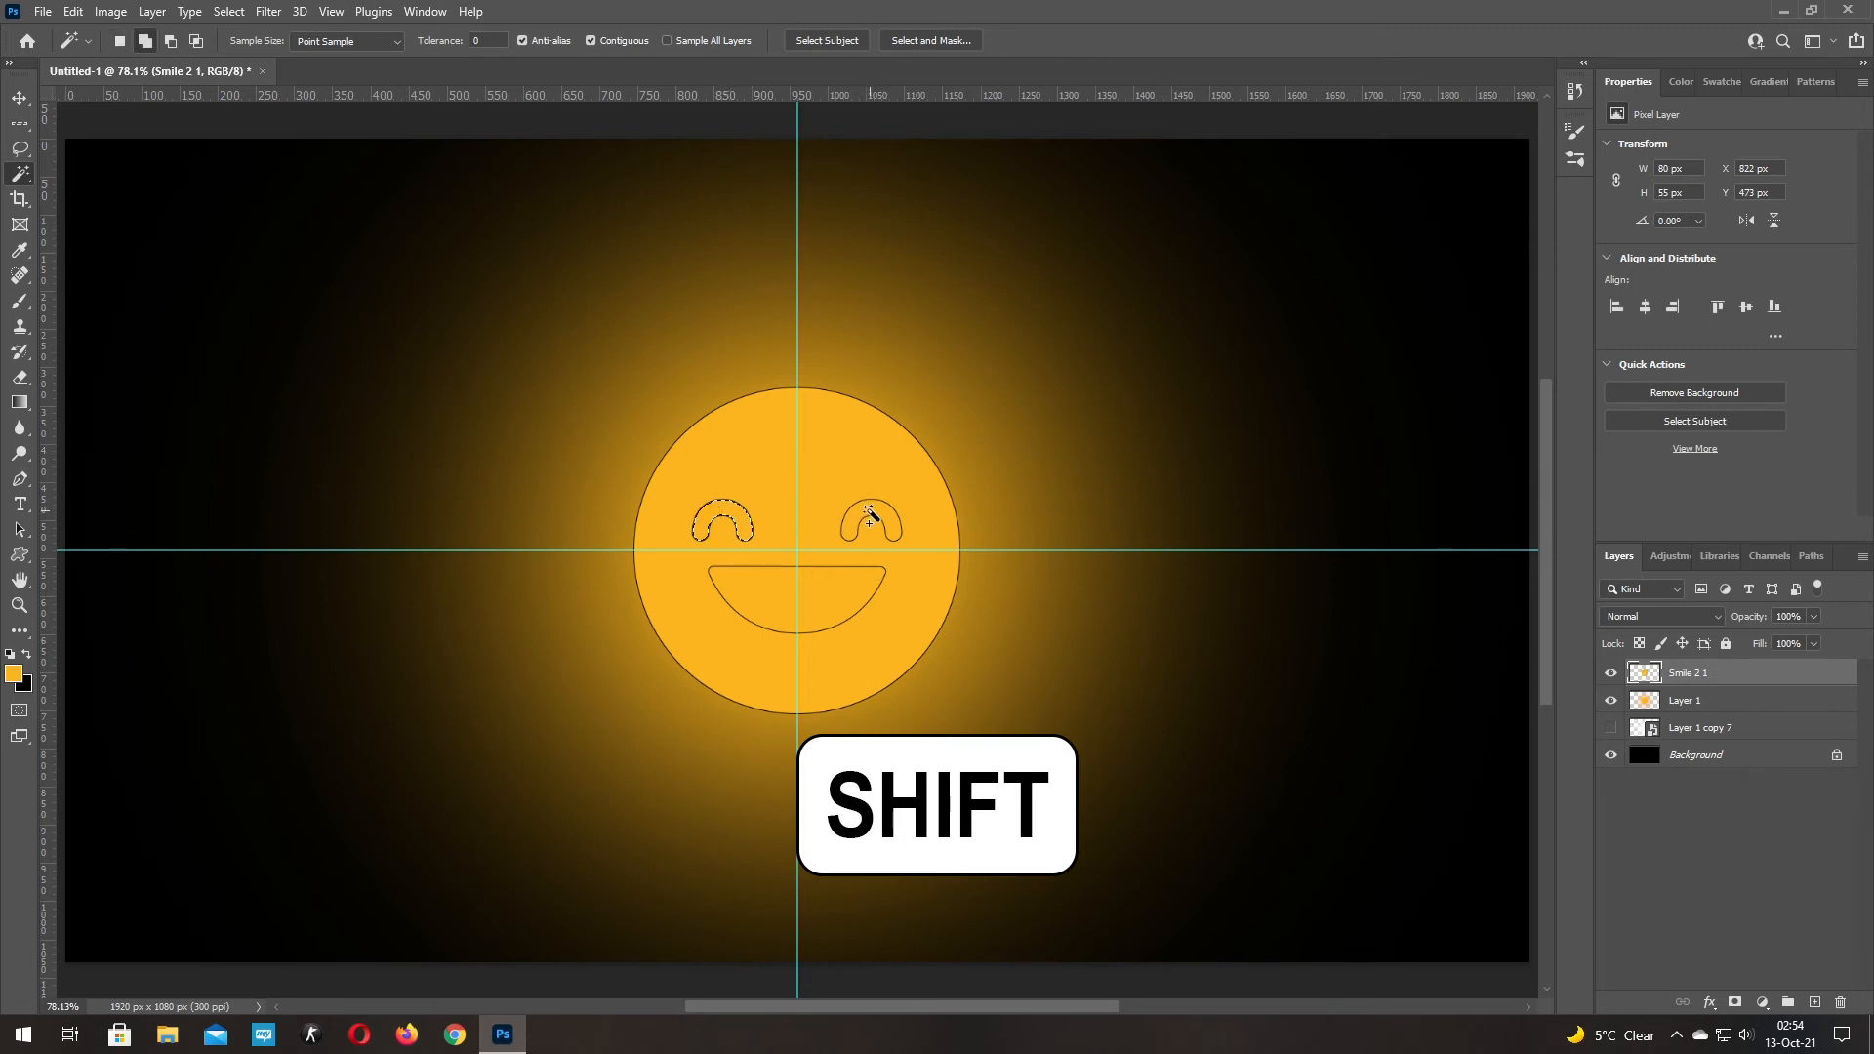
pyautogui.keyDown('shift'); pyautogui.click(864, 532); pyautogui.keyUp('shift')
pyautogui.keyDown('shift'); pyautogui.click(828, 593); pyautogui.keyUp('shift')
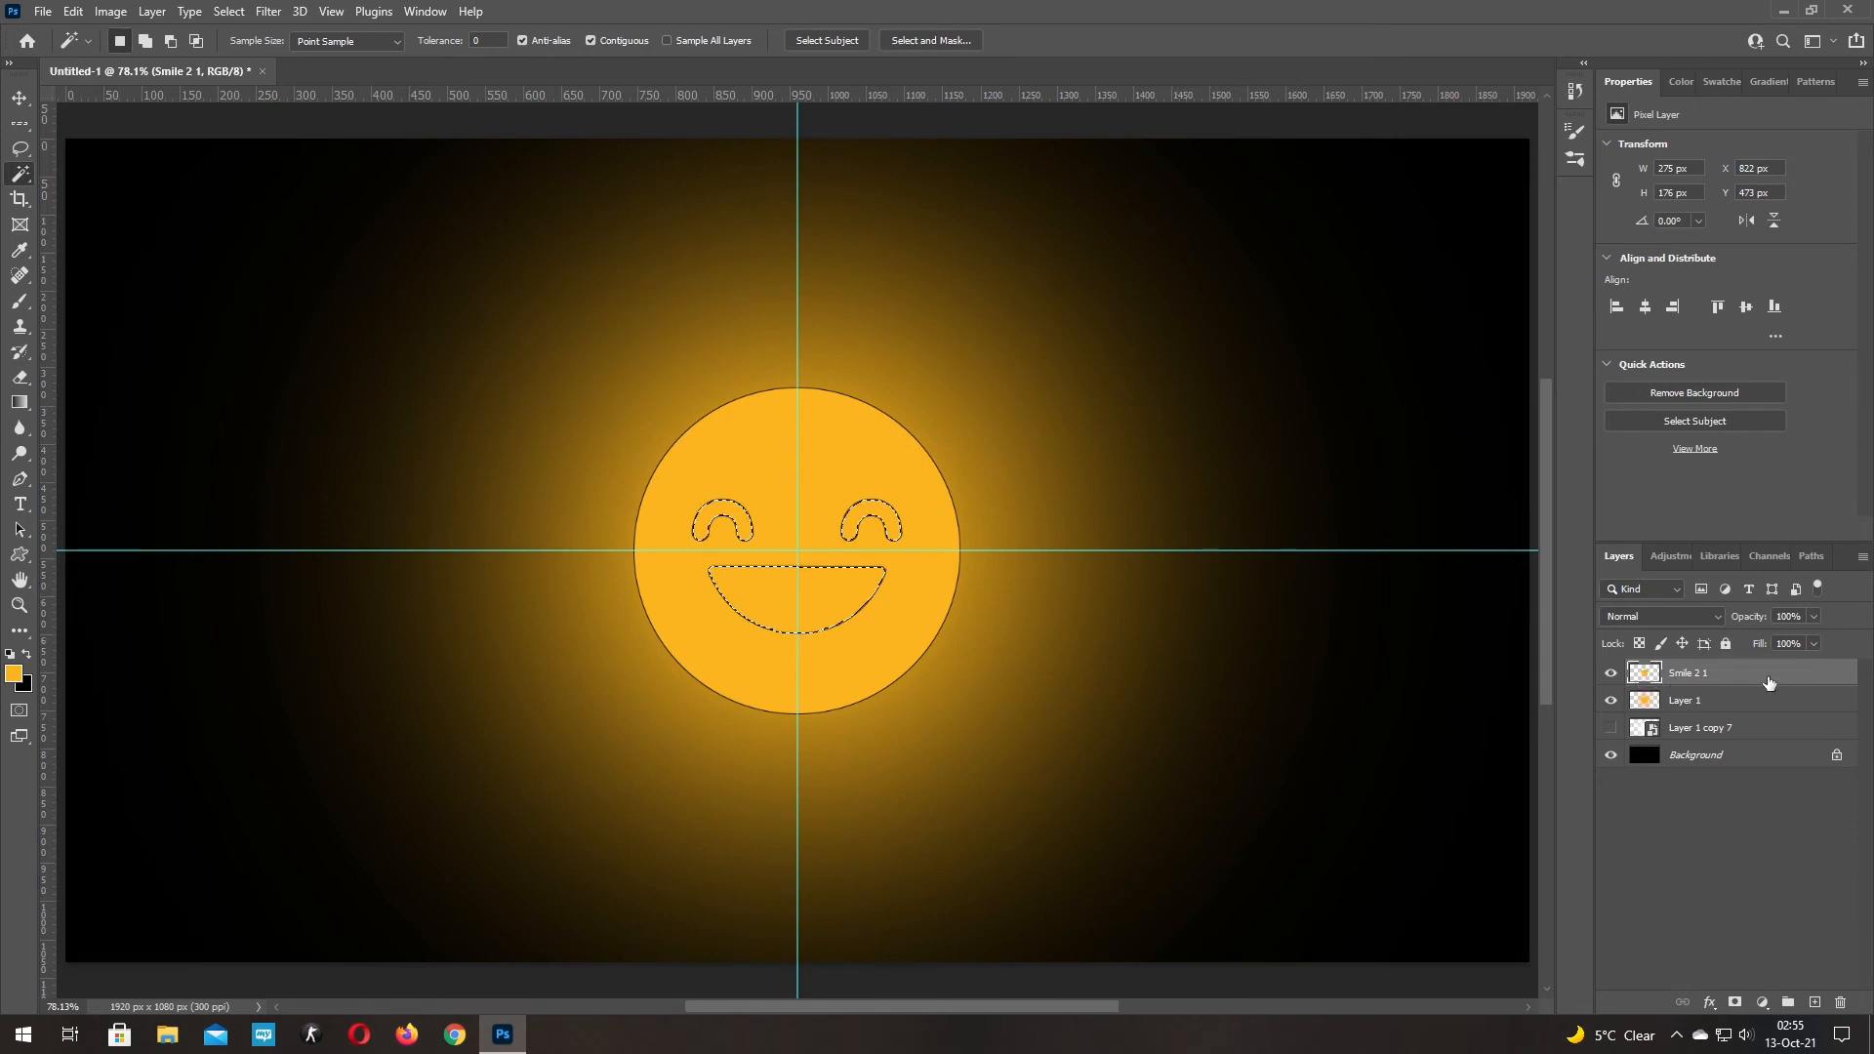
# Replace the smiley layer with a new empty layer, fill the eyes-and-mouth selection with white, and deselect
pyautogui.moveTo(1778, 674); pyautogui.dragTo(1841, 1010)
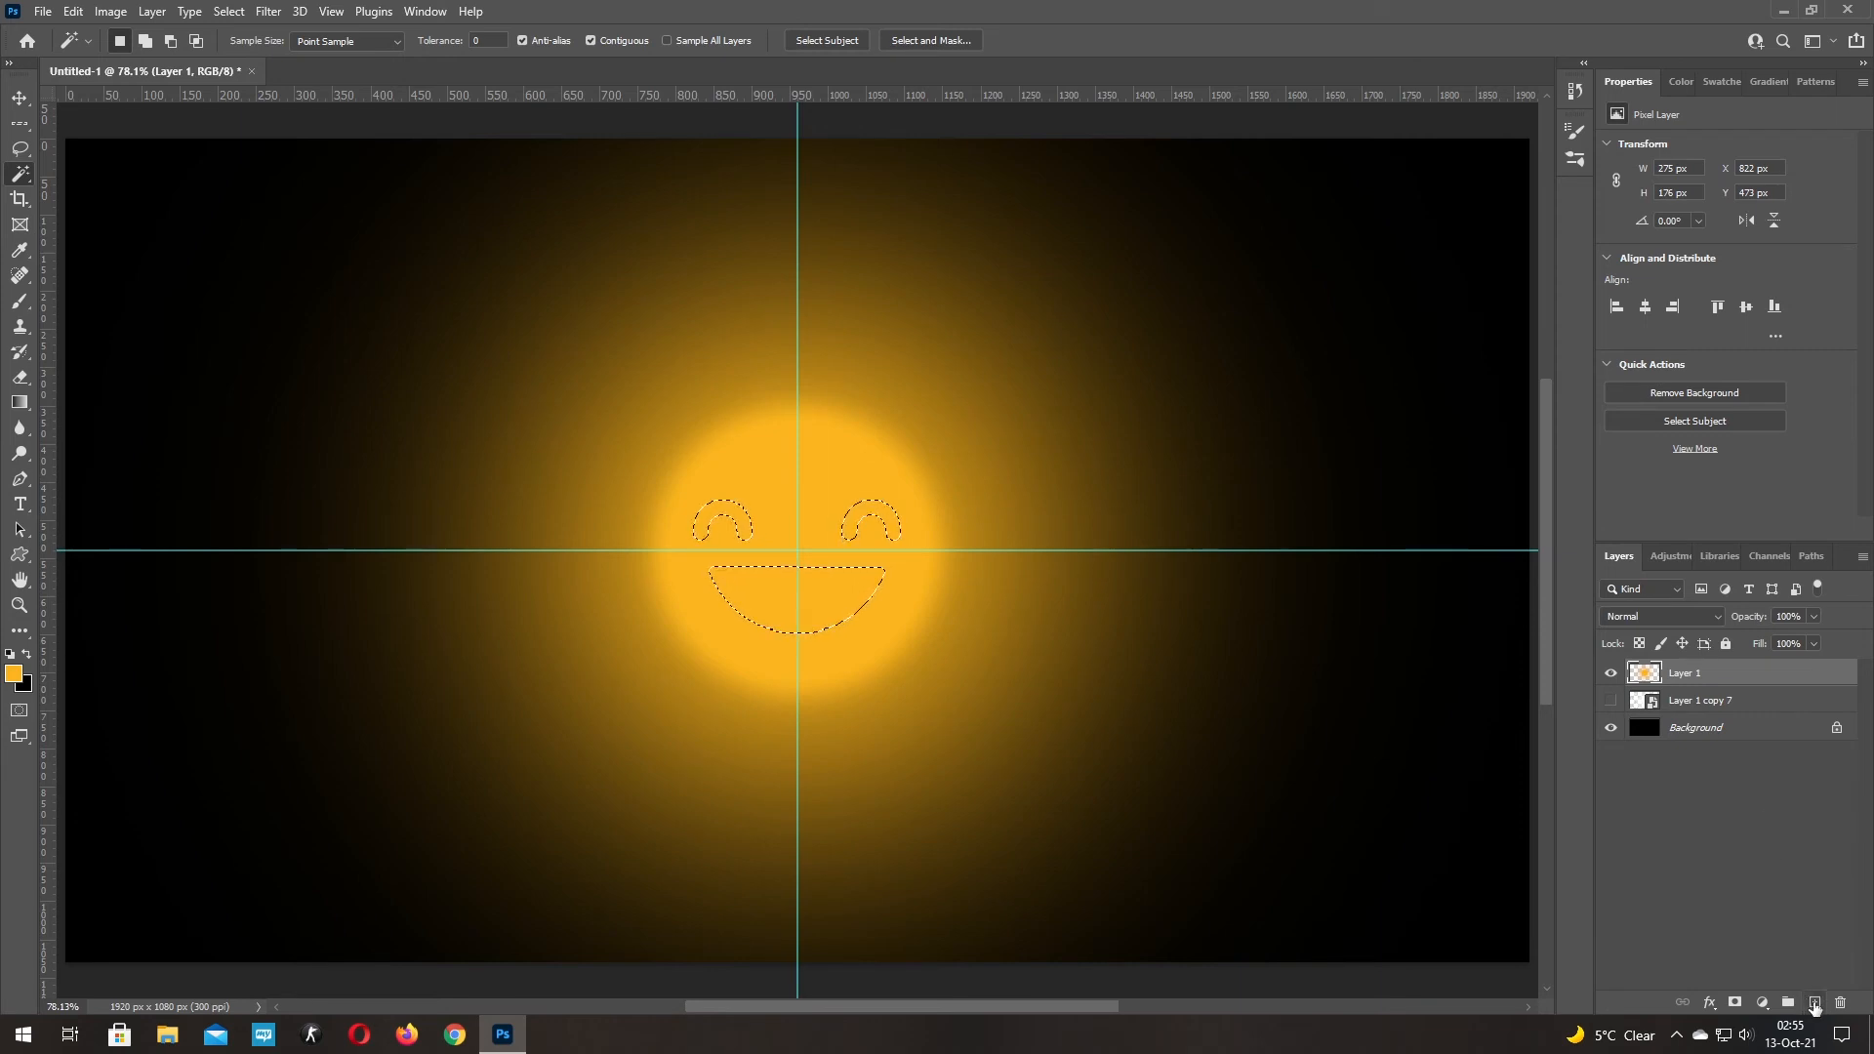
pyautogui.click(1814, 1003)
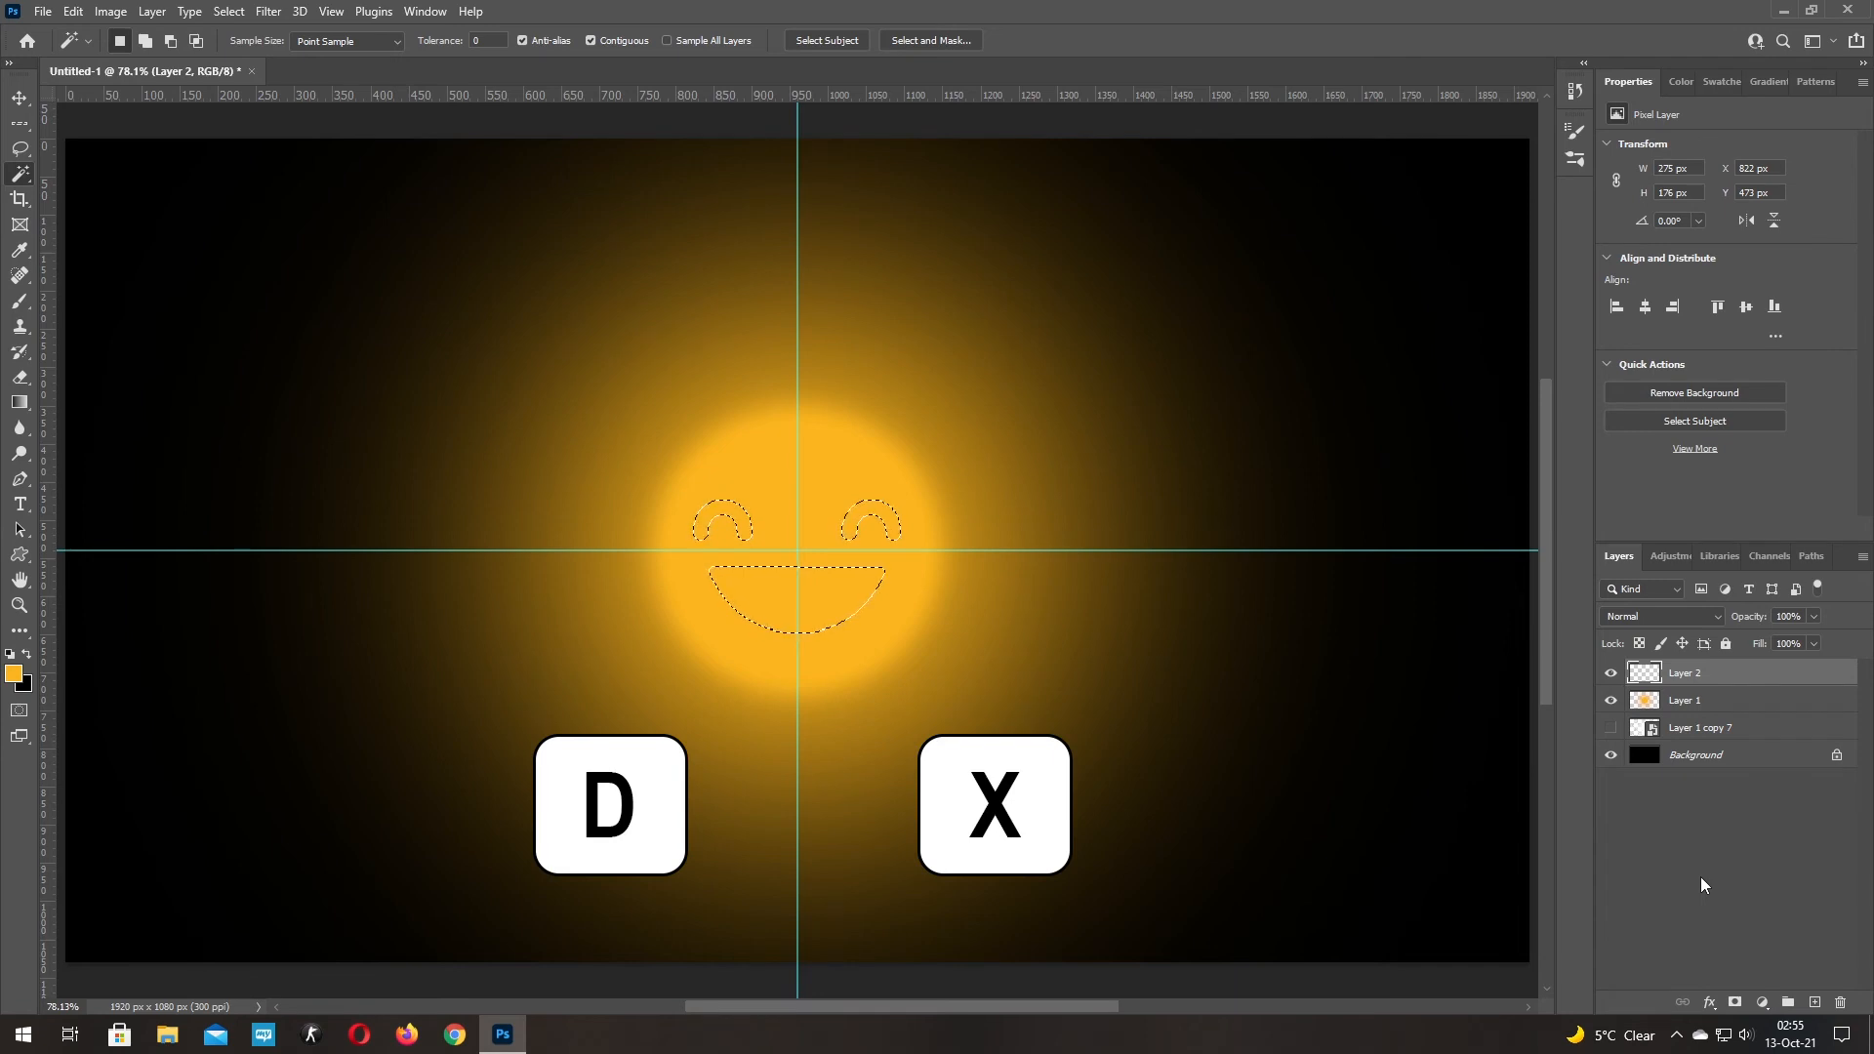
pyautogui.press('d')
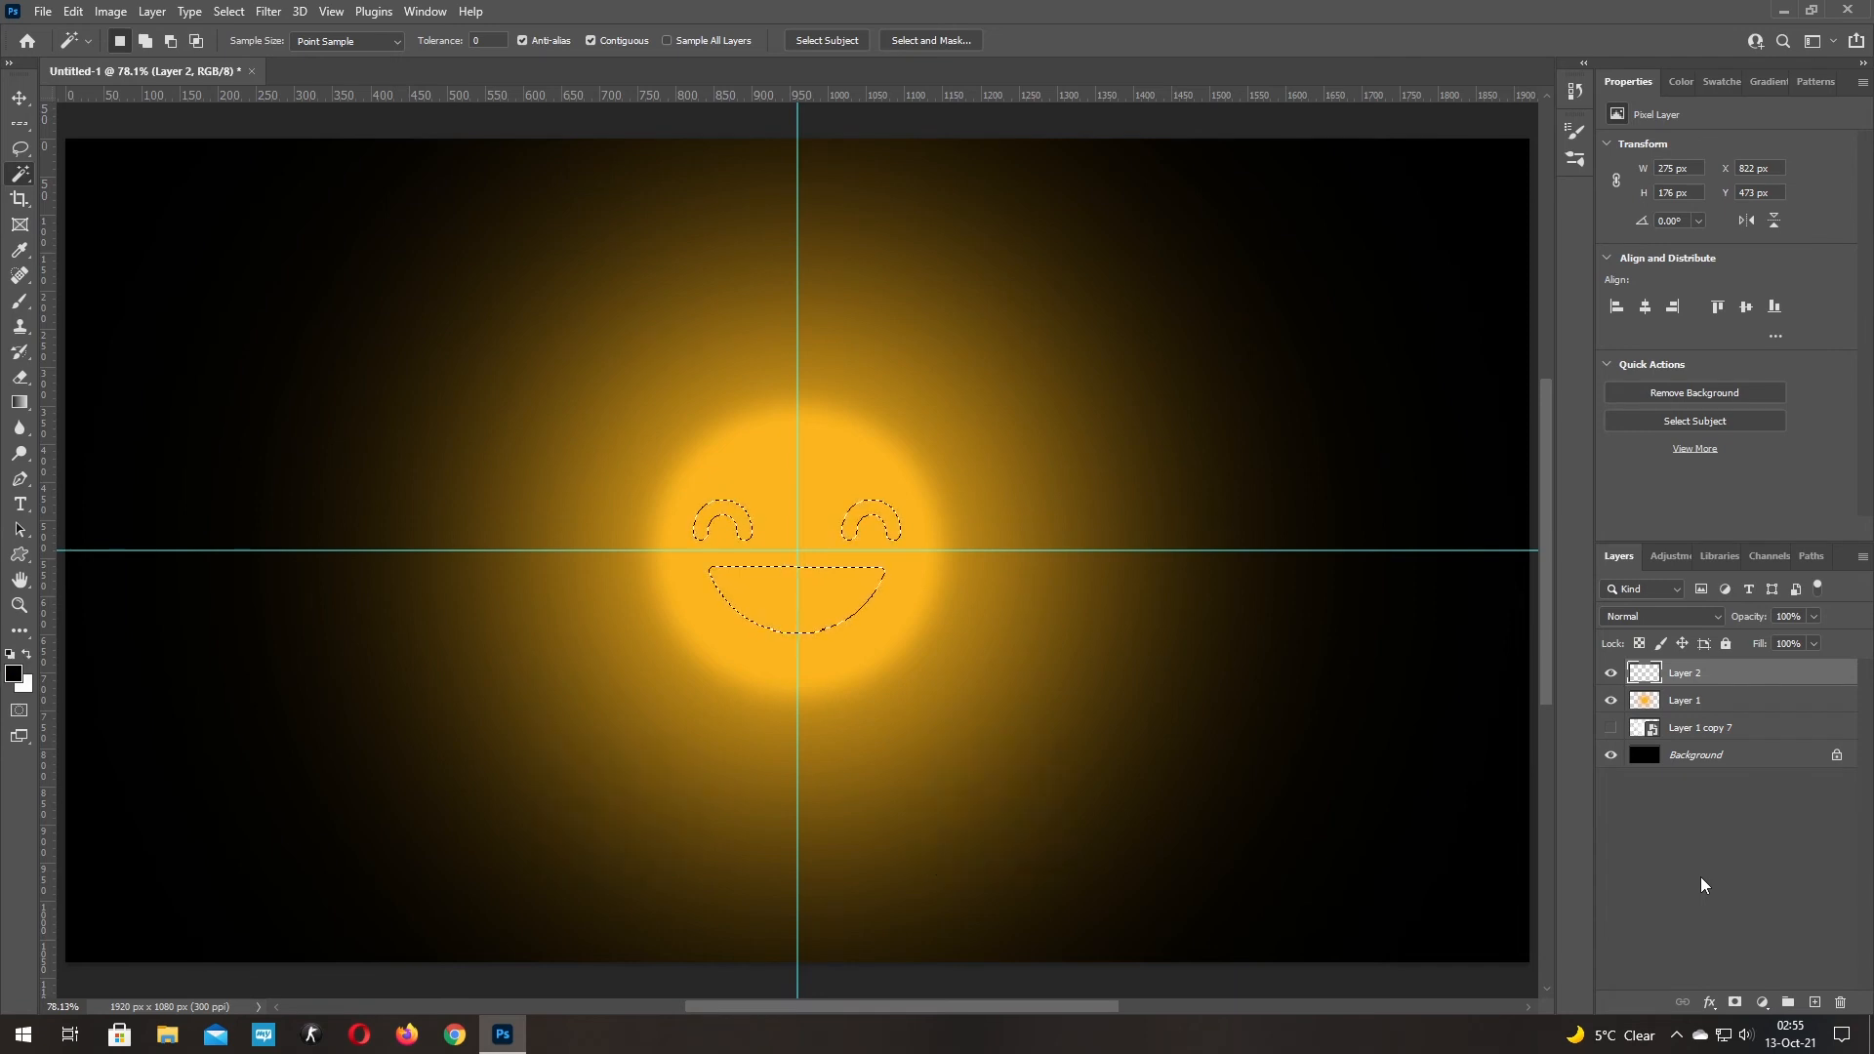
pyautogui.press('x')
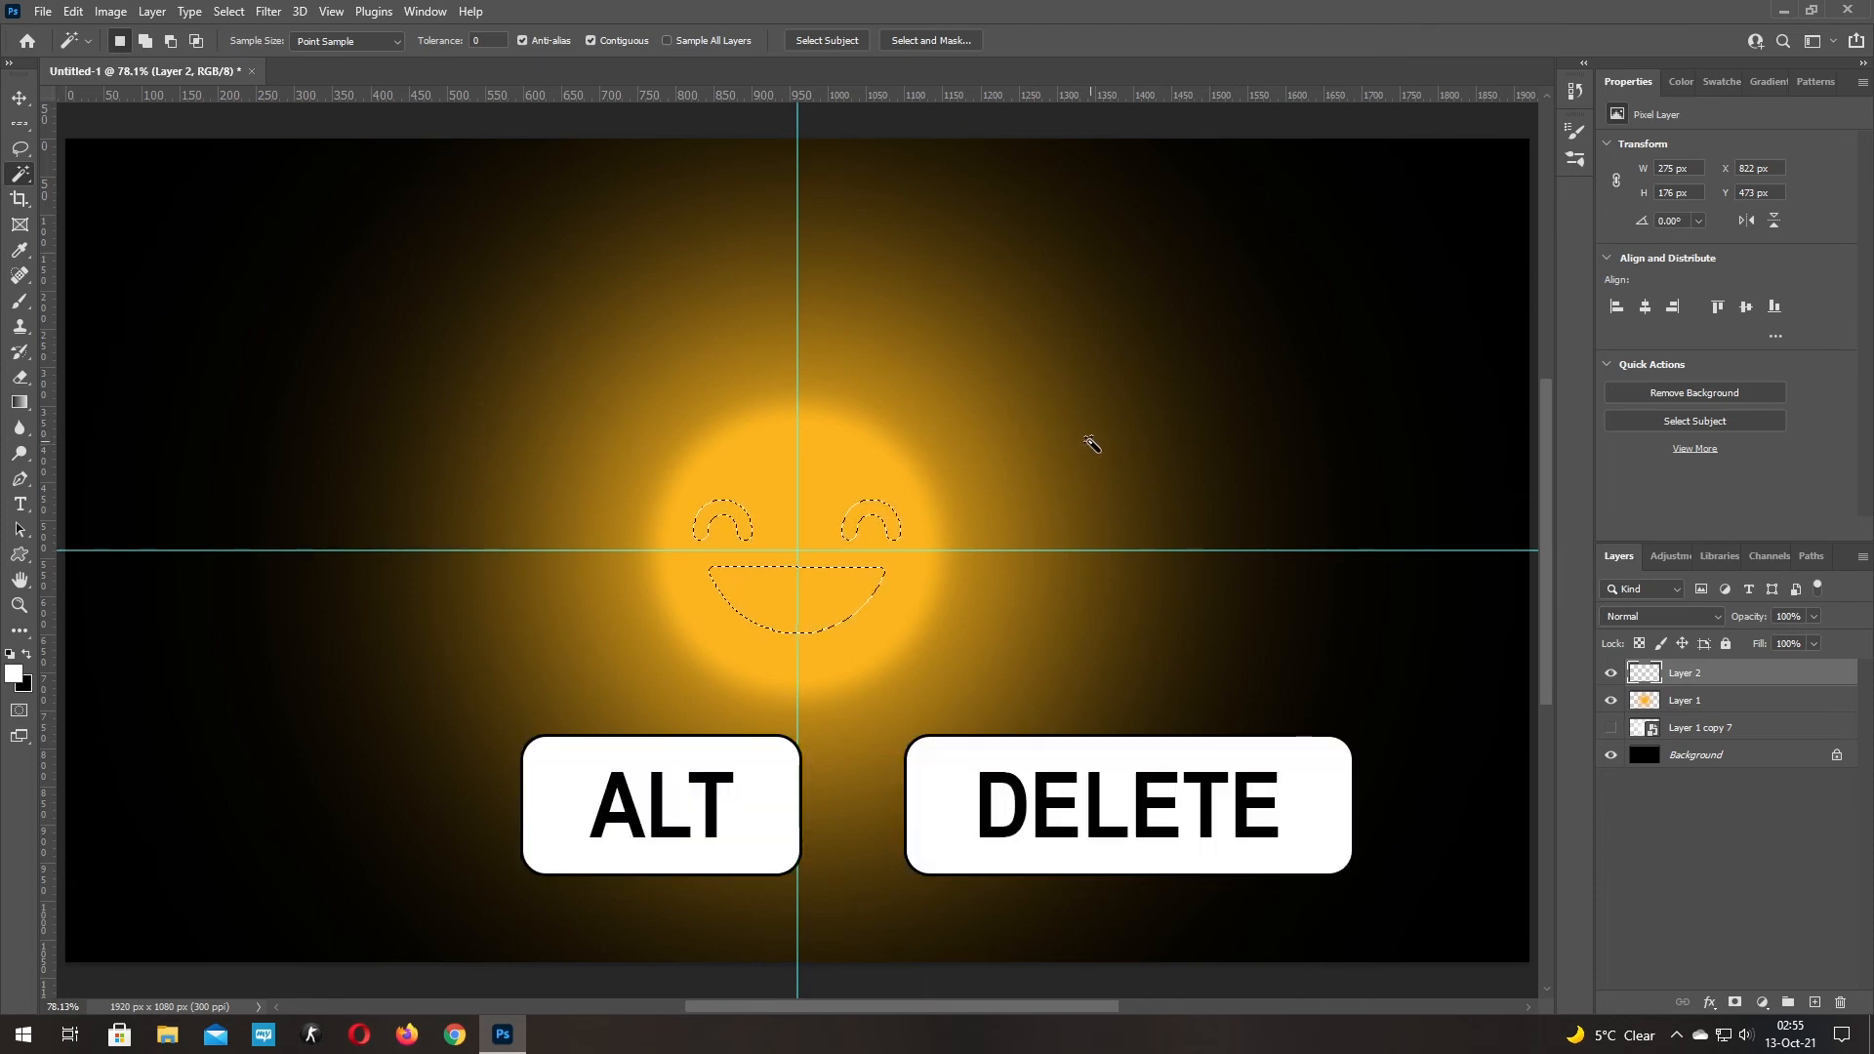
pyautogui.hotkey('alt', 'Delete')
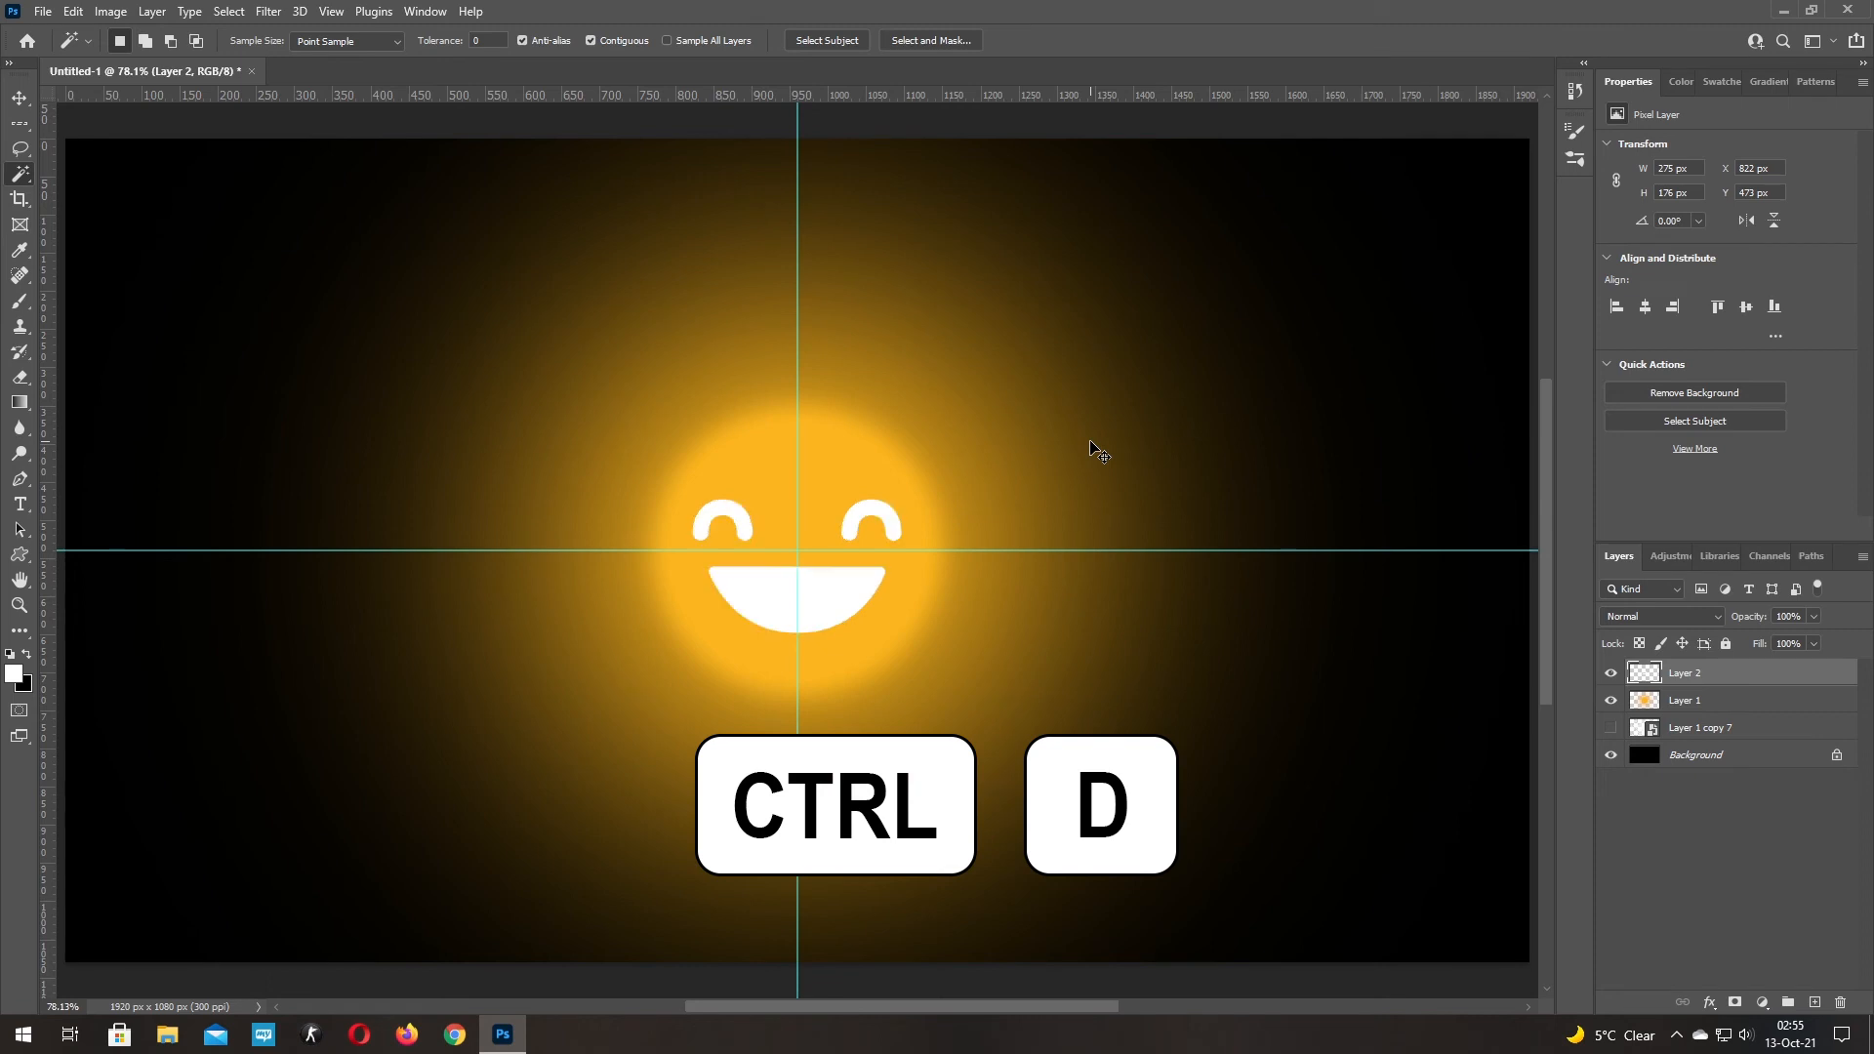
pyautogui.hotkey('ctrl', 'd')
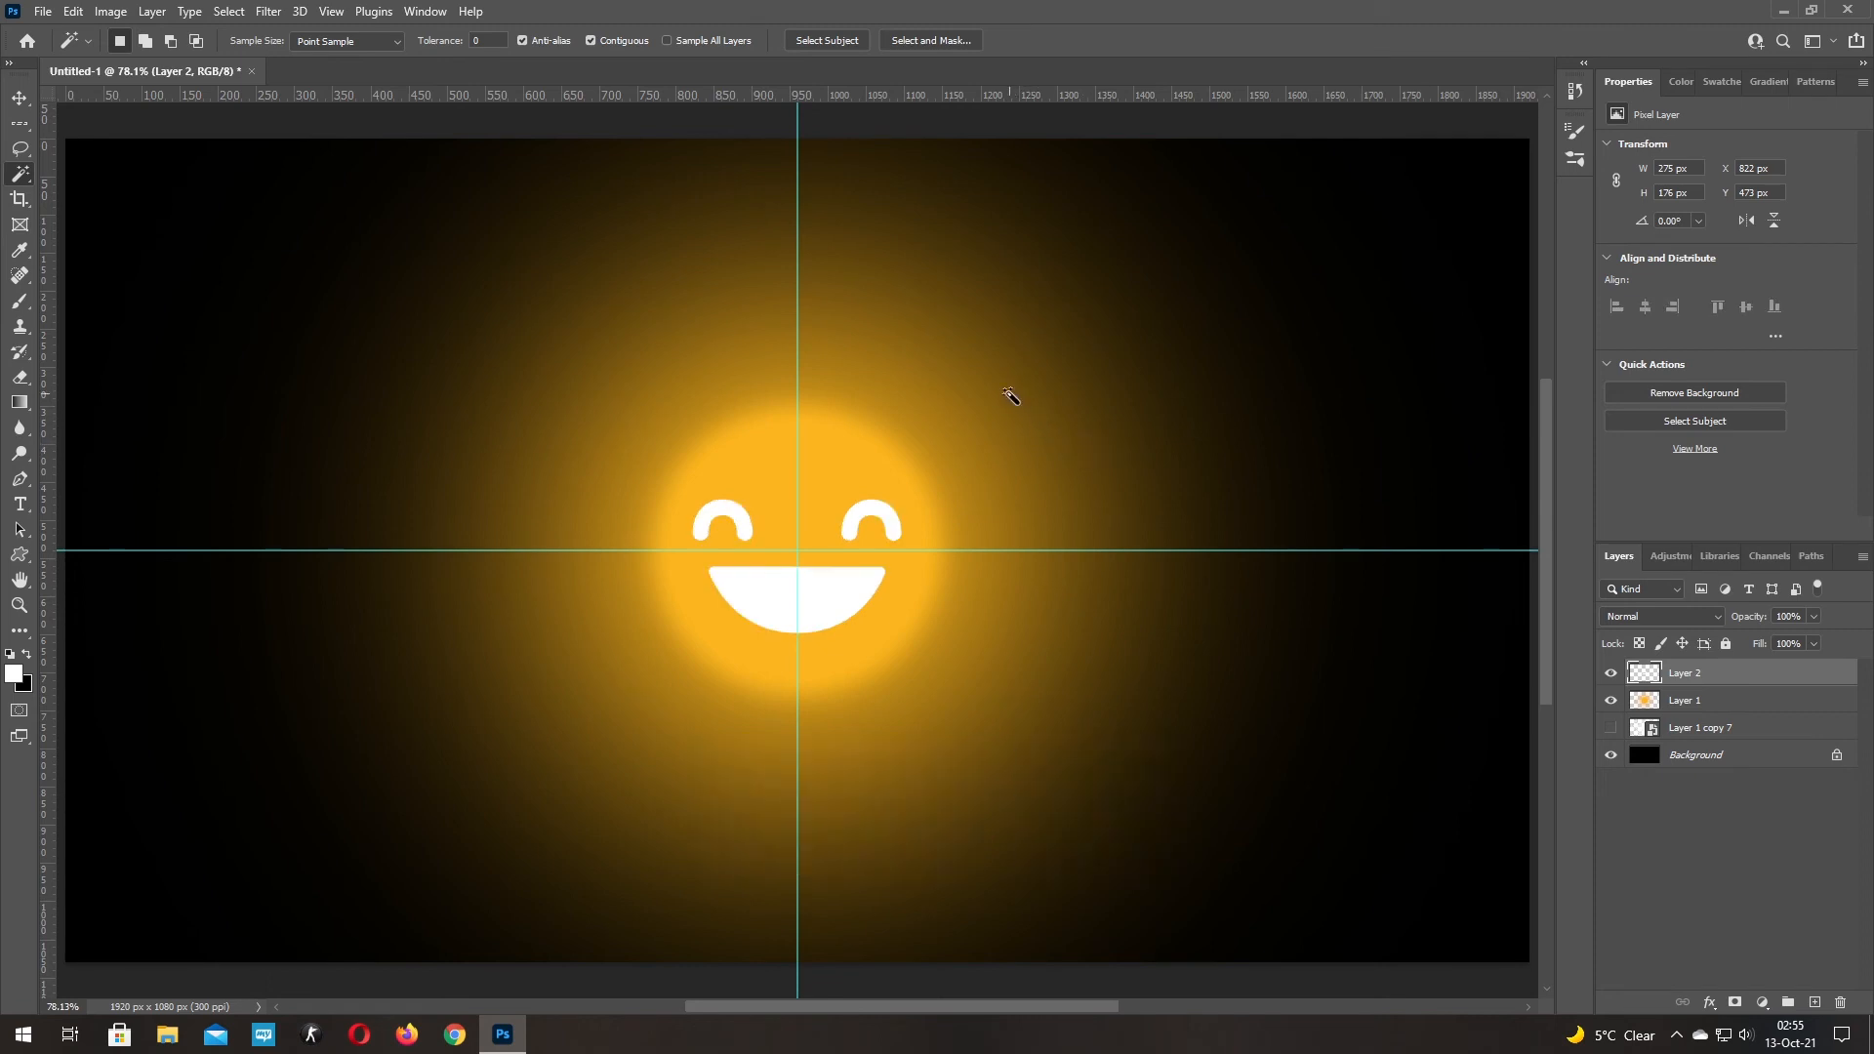
# Apply a Gaussian Blur with a 4.0 pixel radius to the white eyes and mouth
pyautogui.press('v')
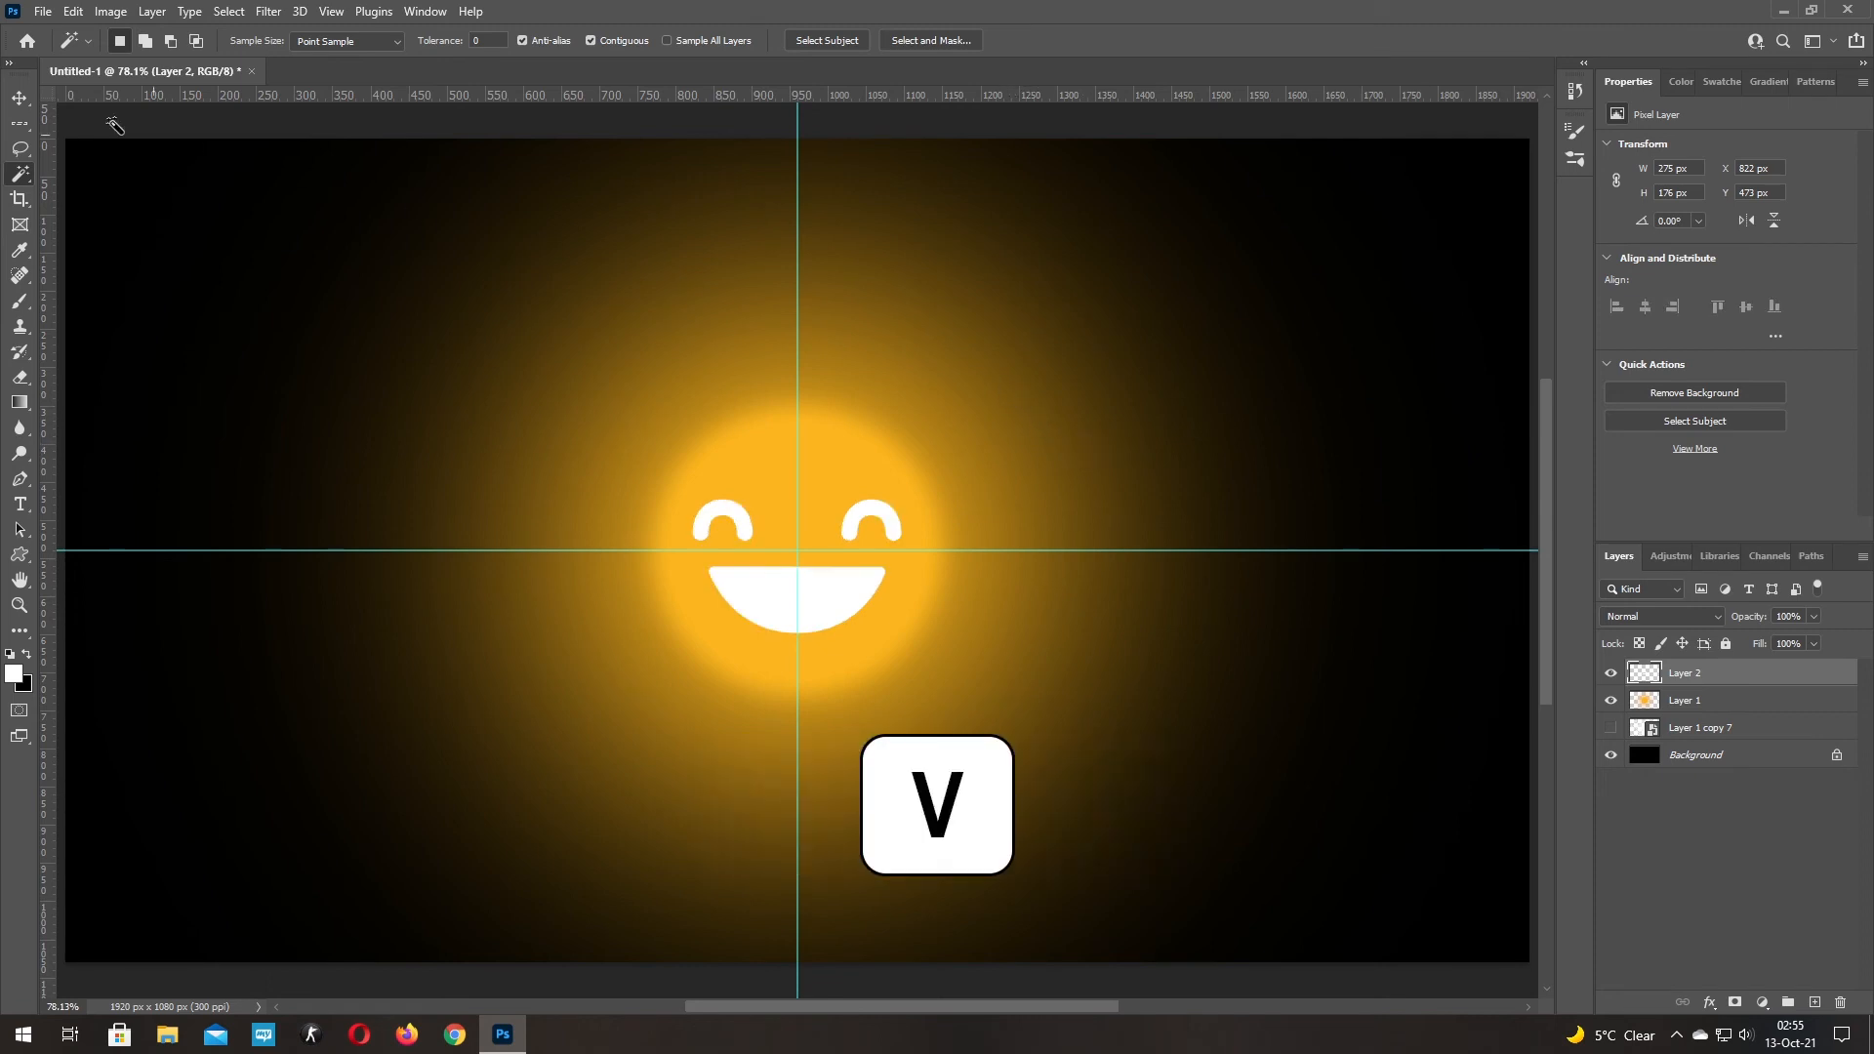
pyautogui.click(18, 100)
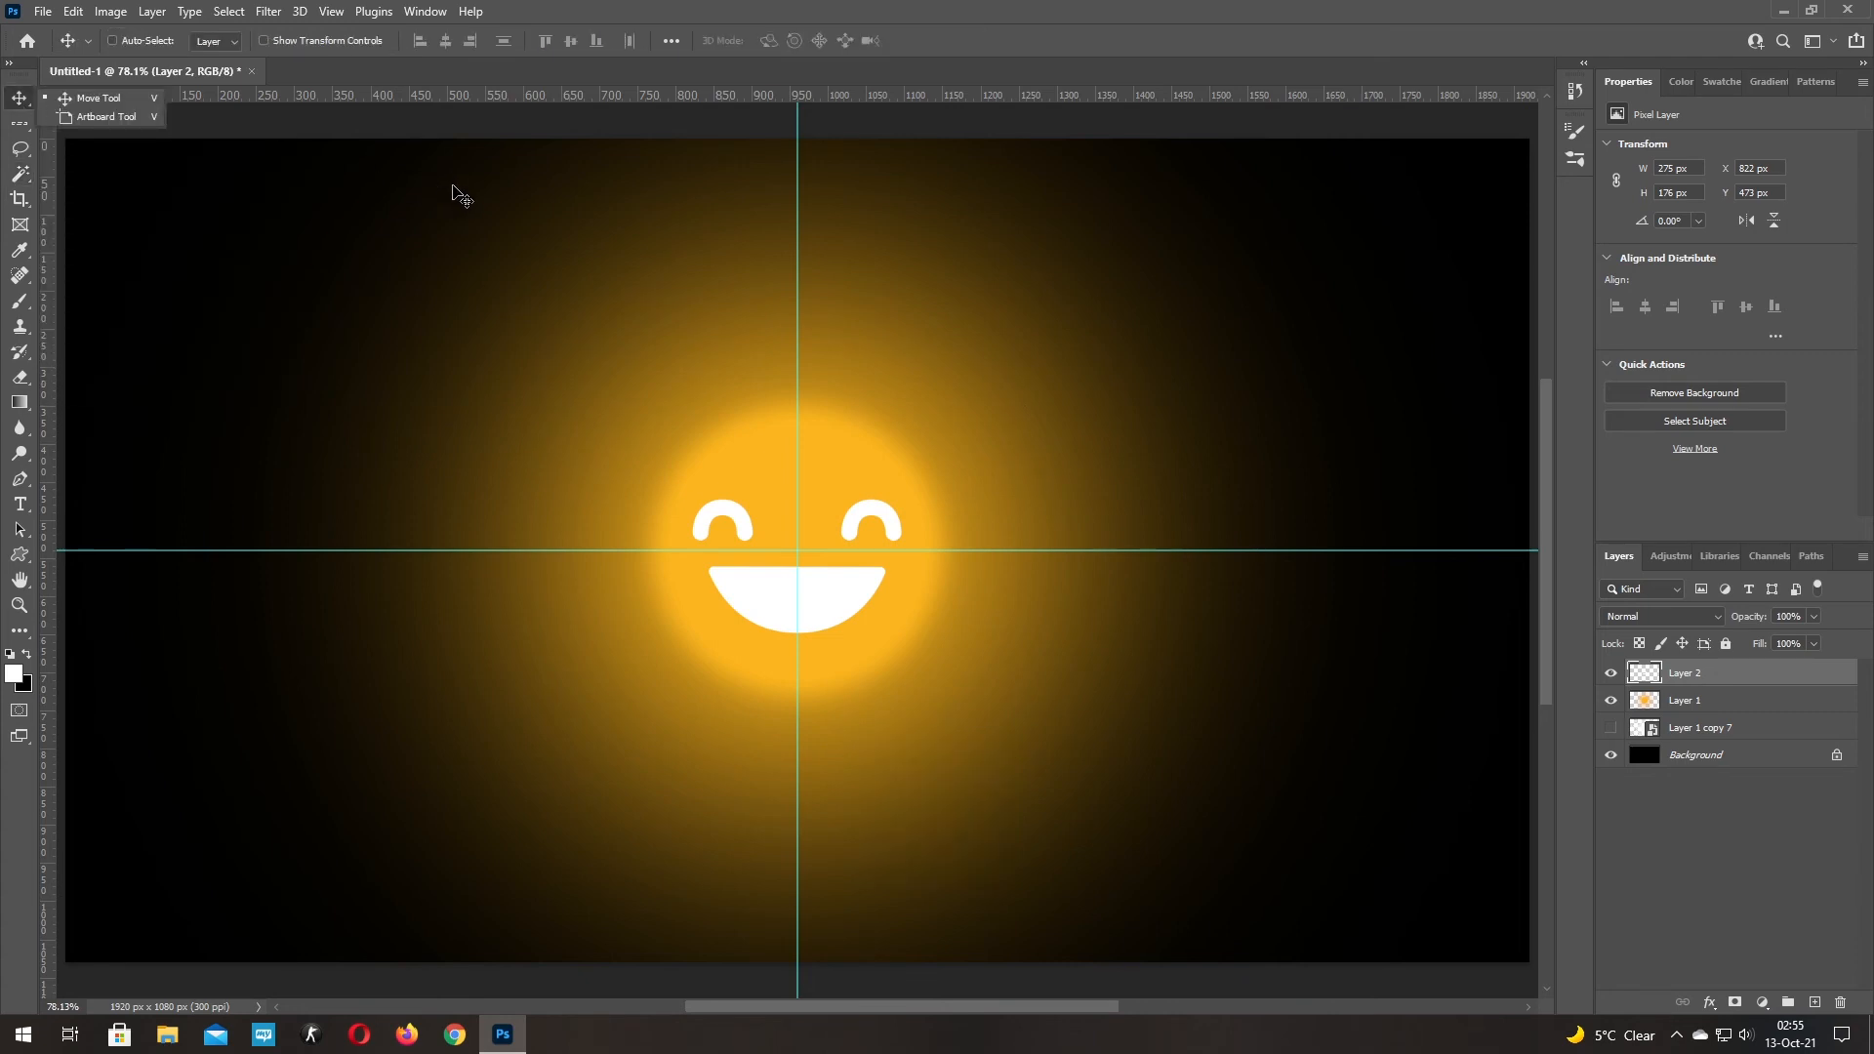
pyautogui.click(269, 12)
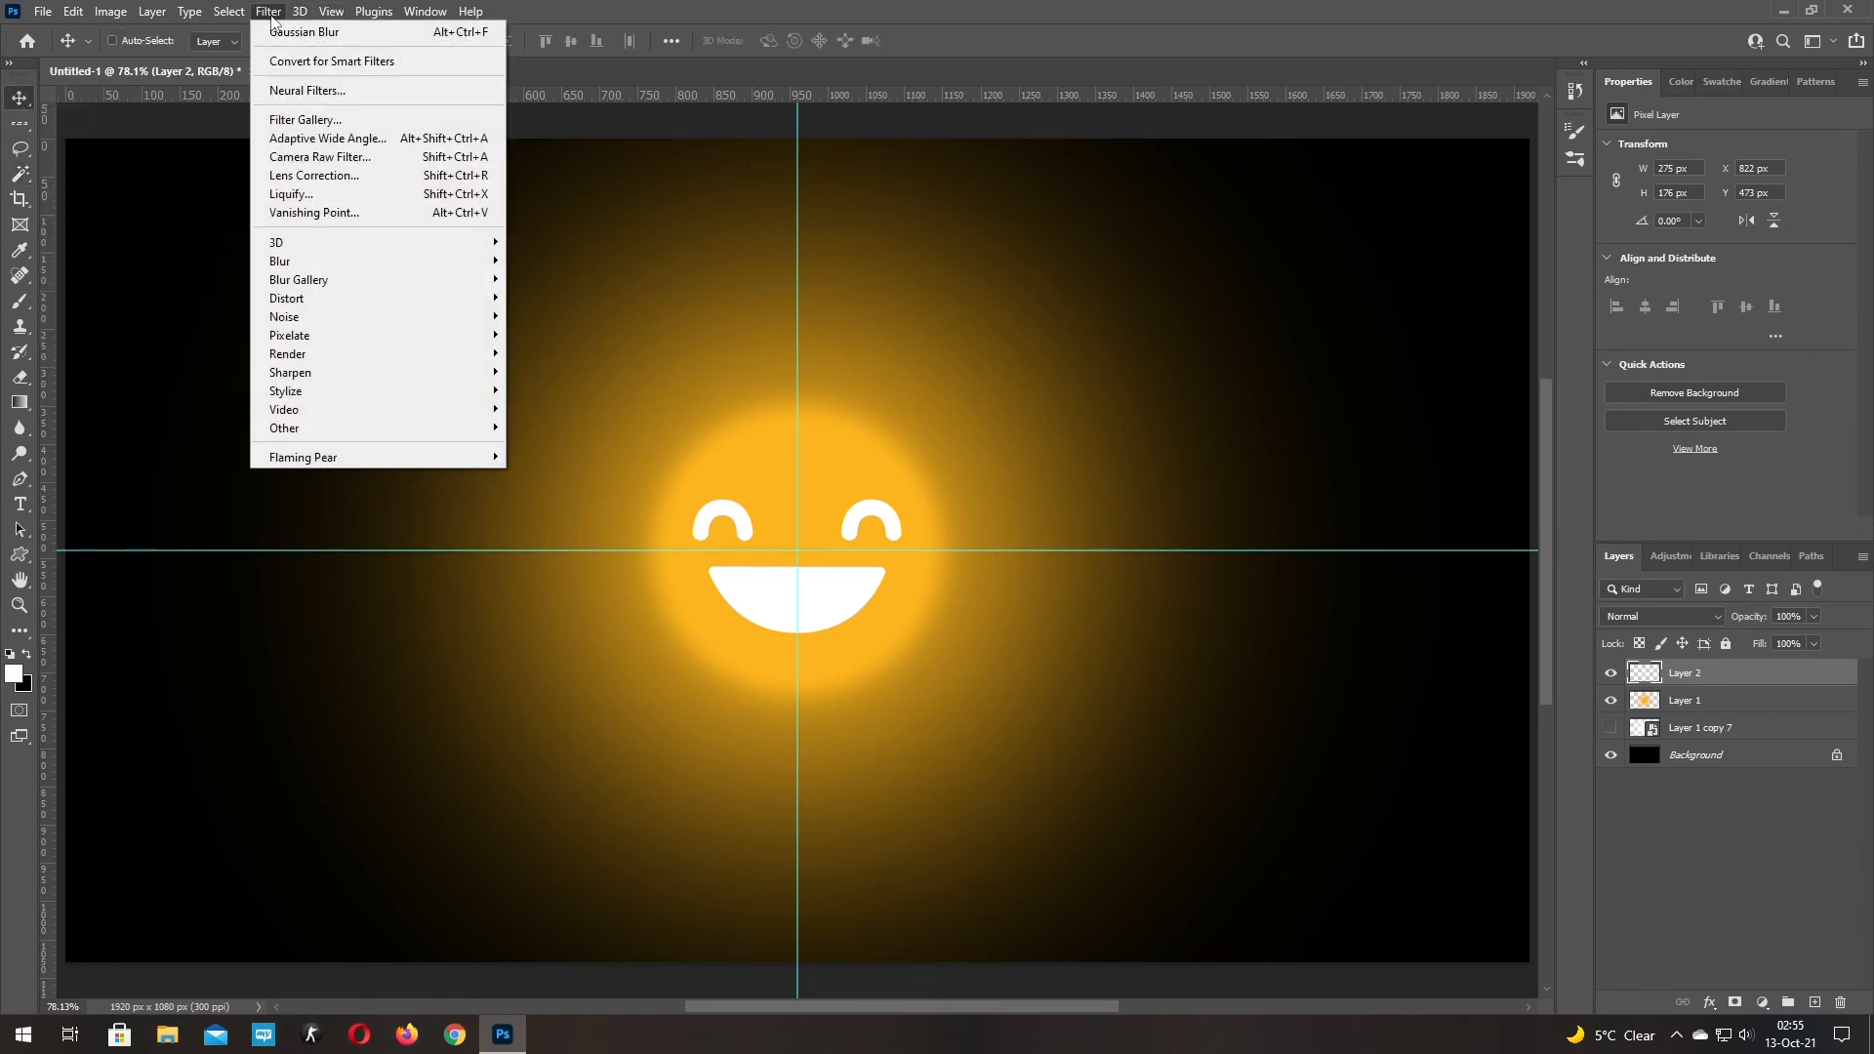
pyautogui.moveTo(430, 262)
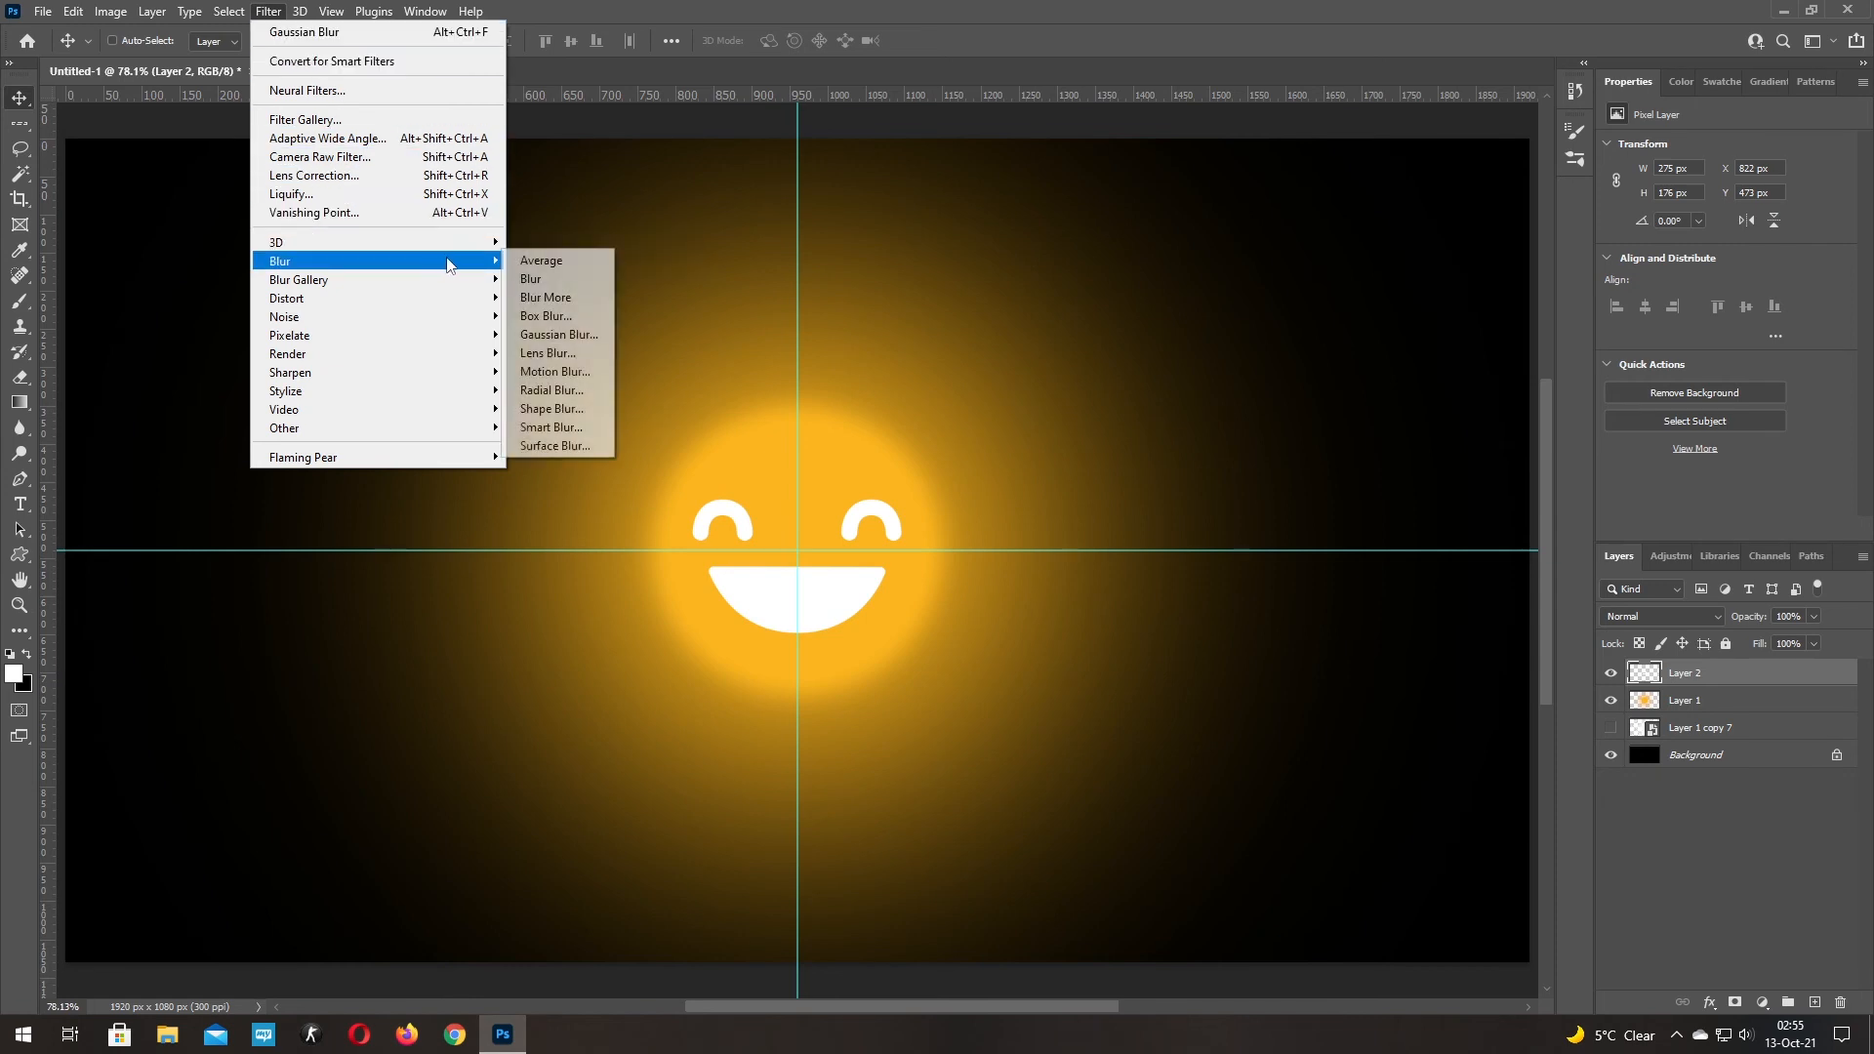
pyautogui.click(556, 335)
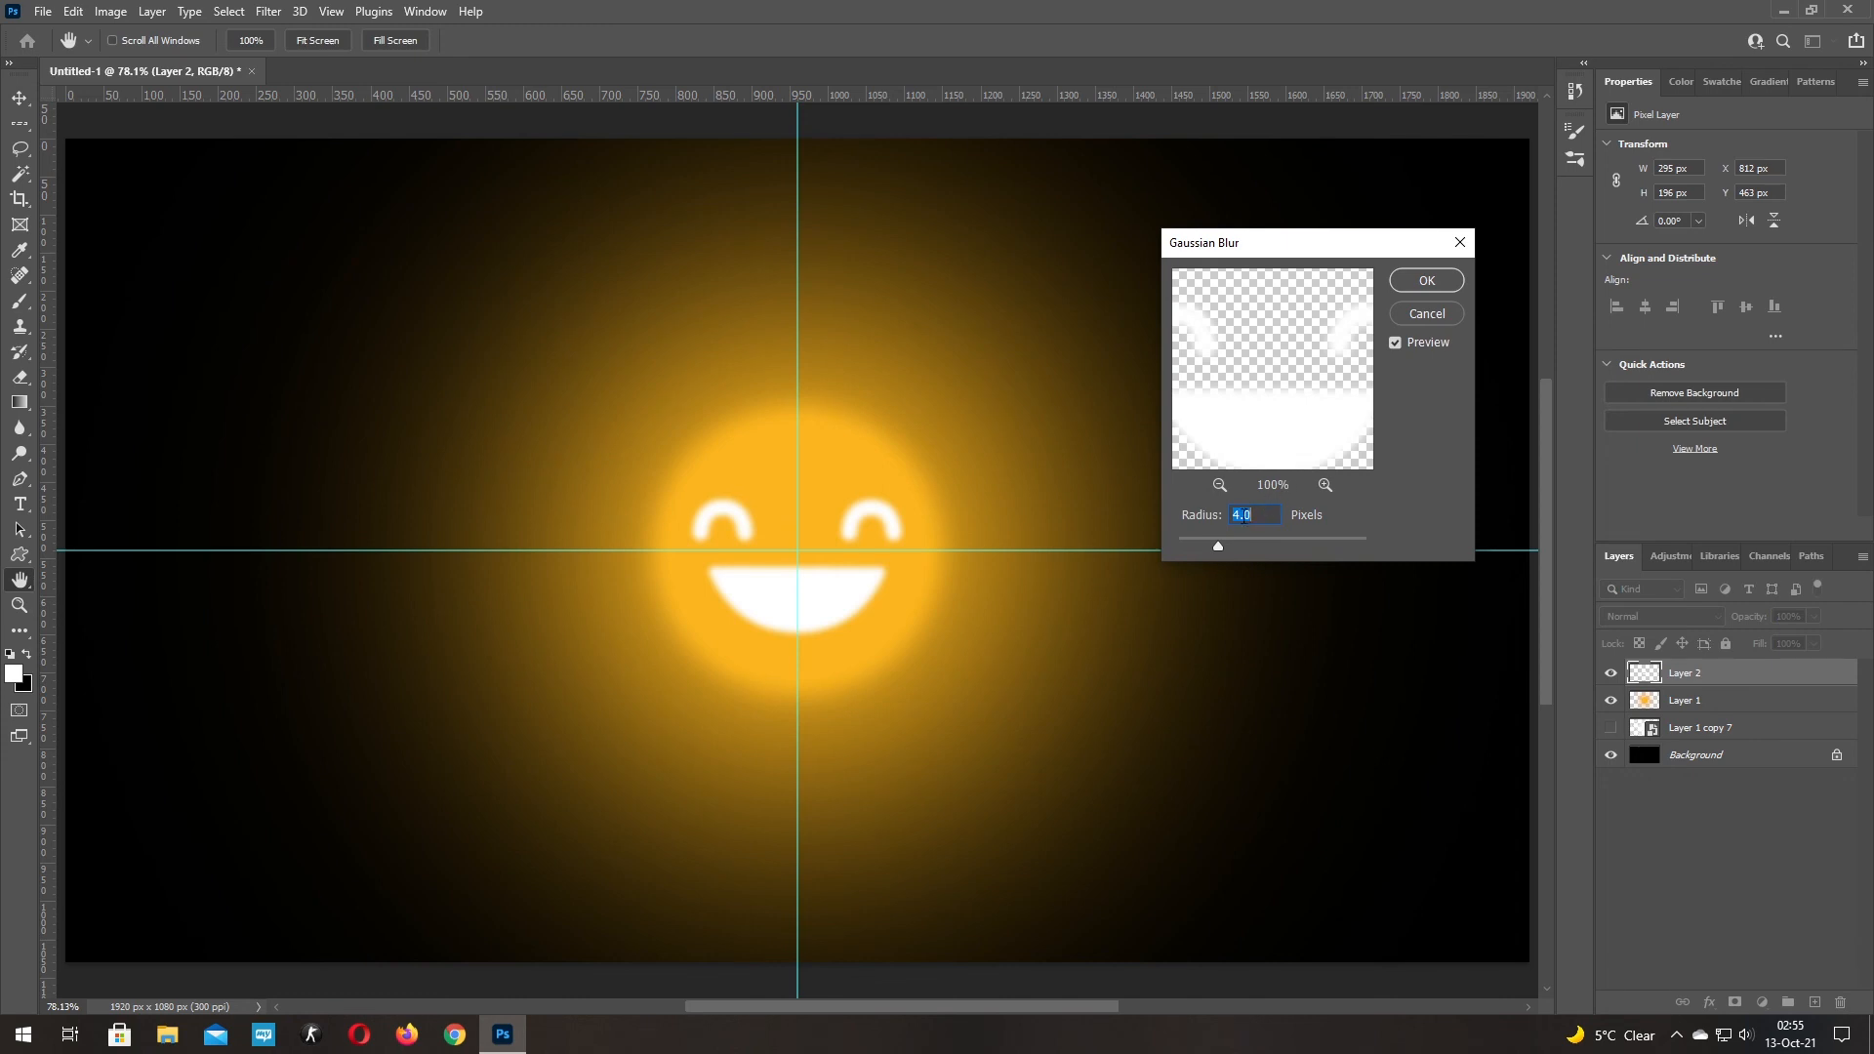
pyautogui.click(1427, 280)
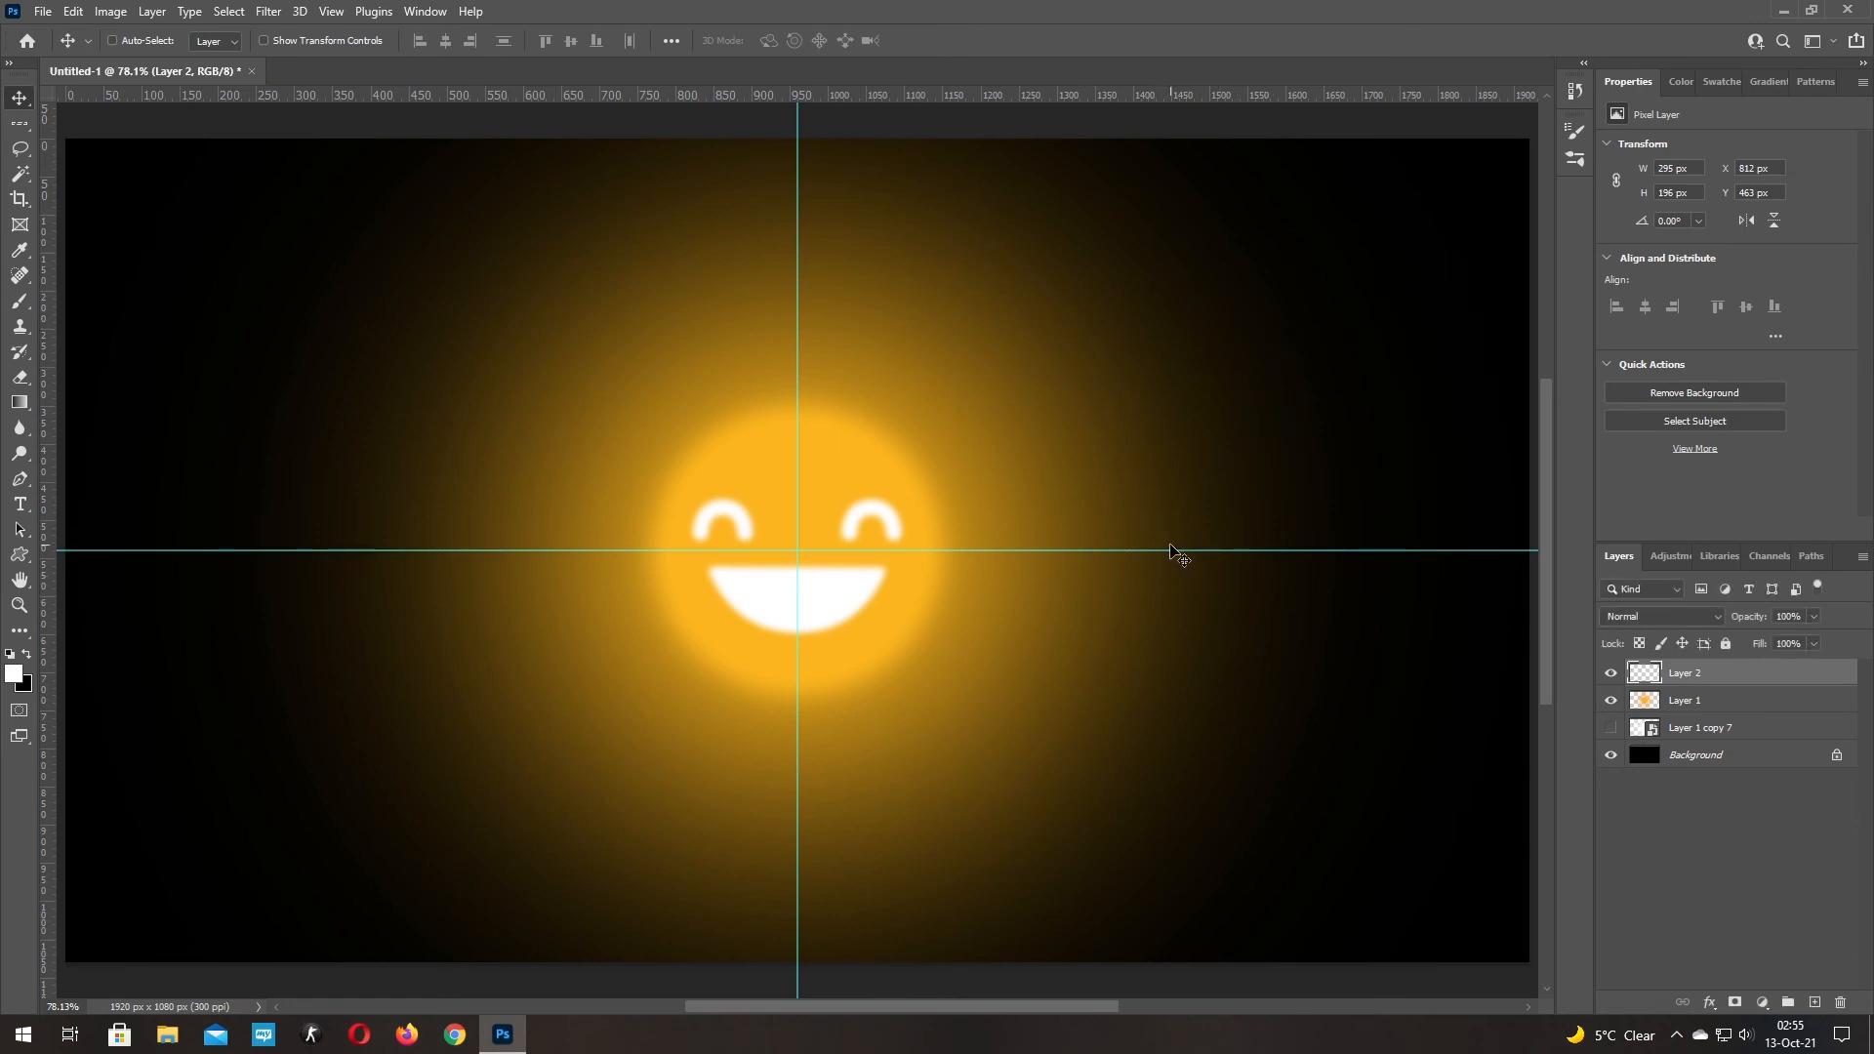
# Show the ray pattern layer again and crop the canvas to a centred 1 : 1 square
pyautogui.click(1611, 730)
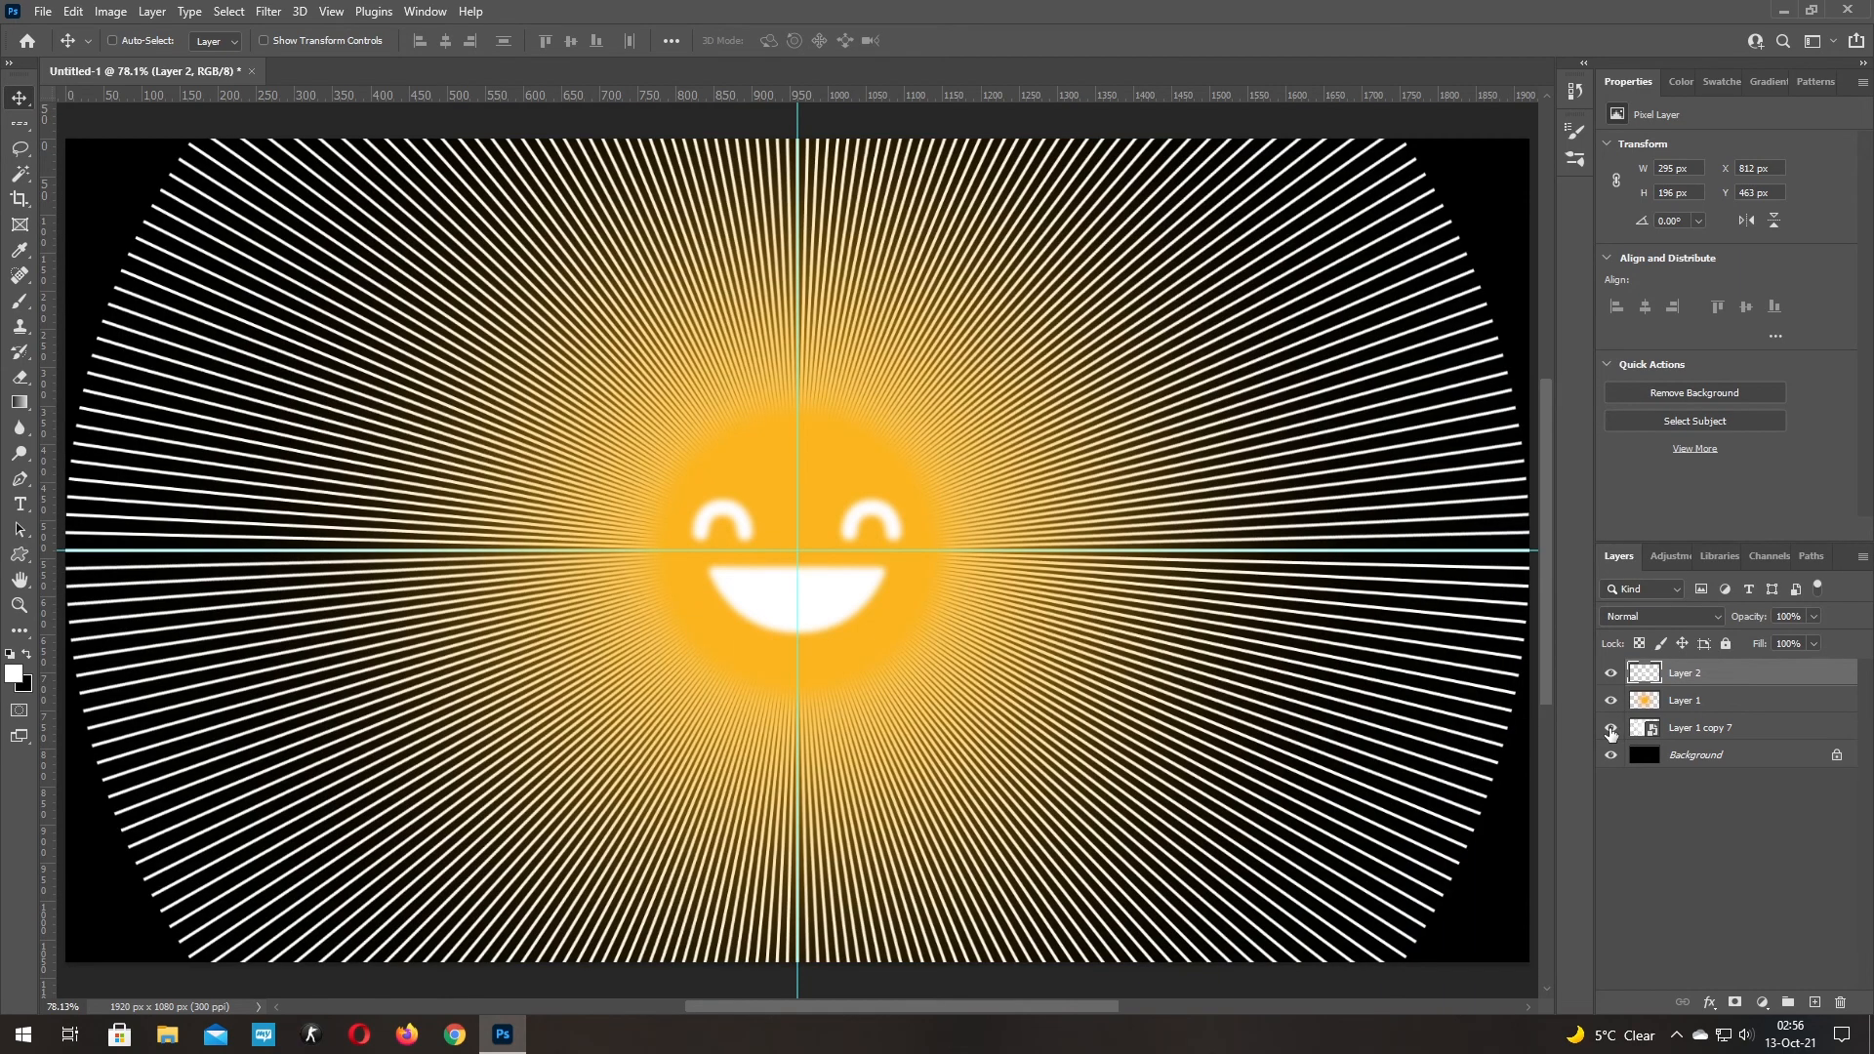
pyautogui.click(18, 200)
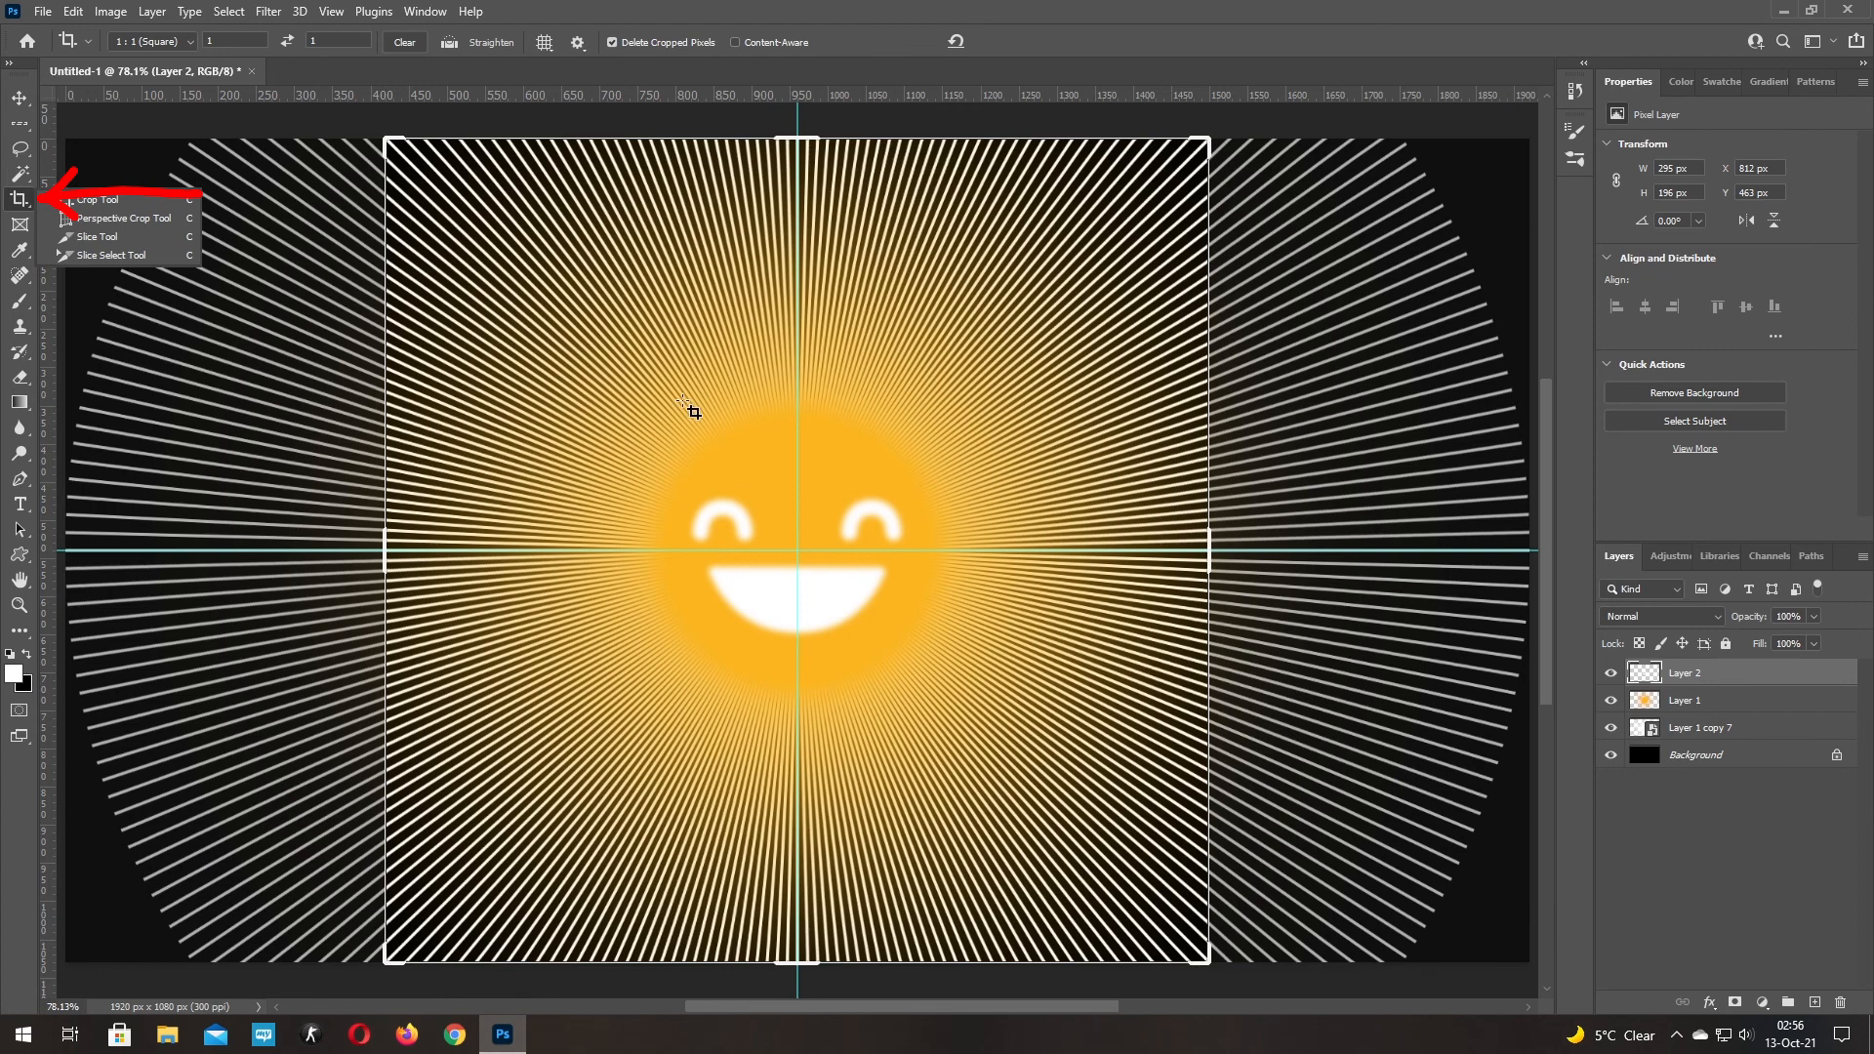
pyautogui.click(156, 41)
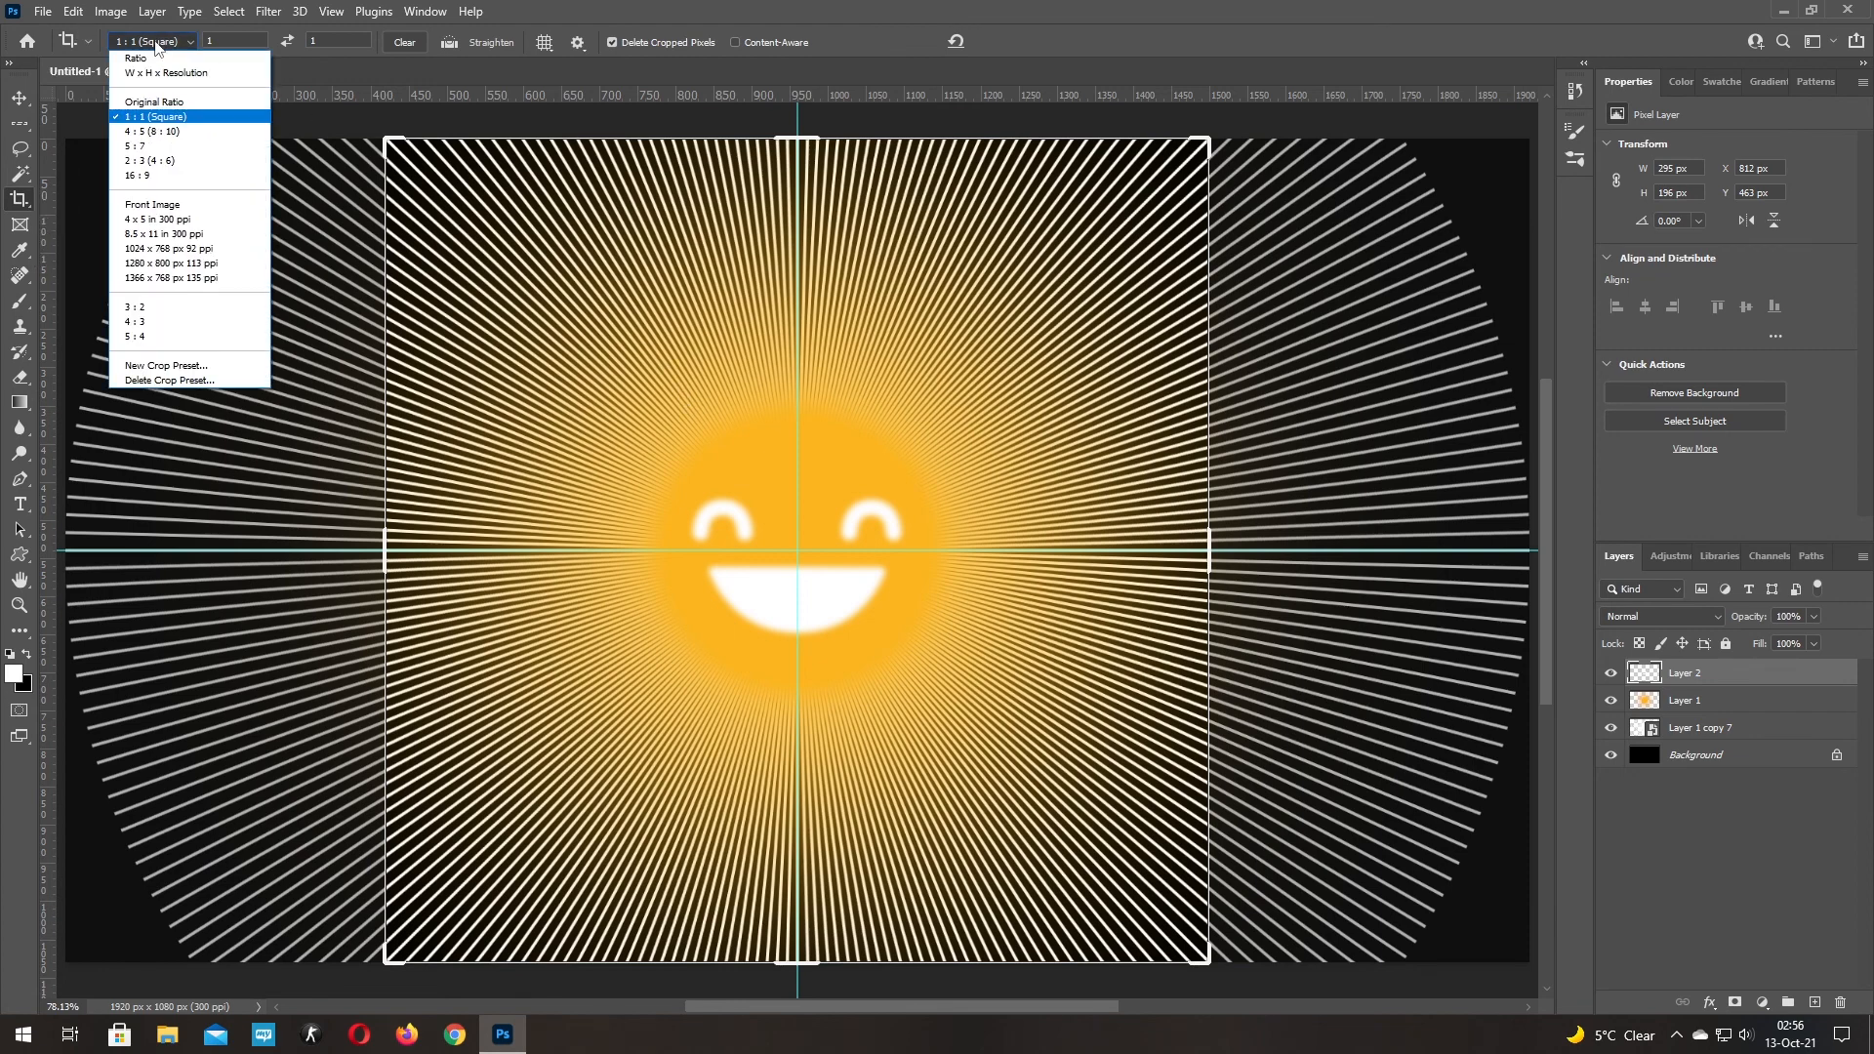
pyautogui.click(194, 117)
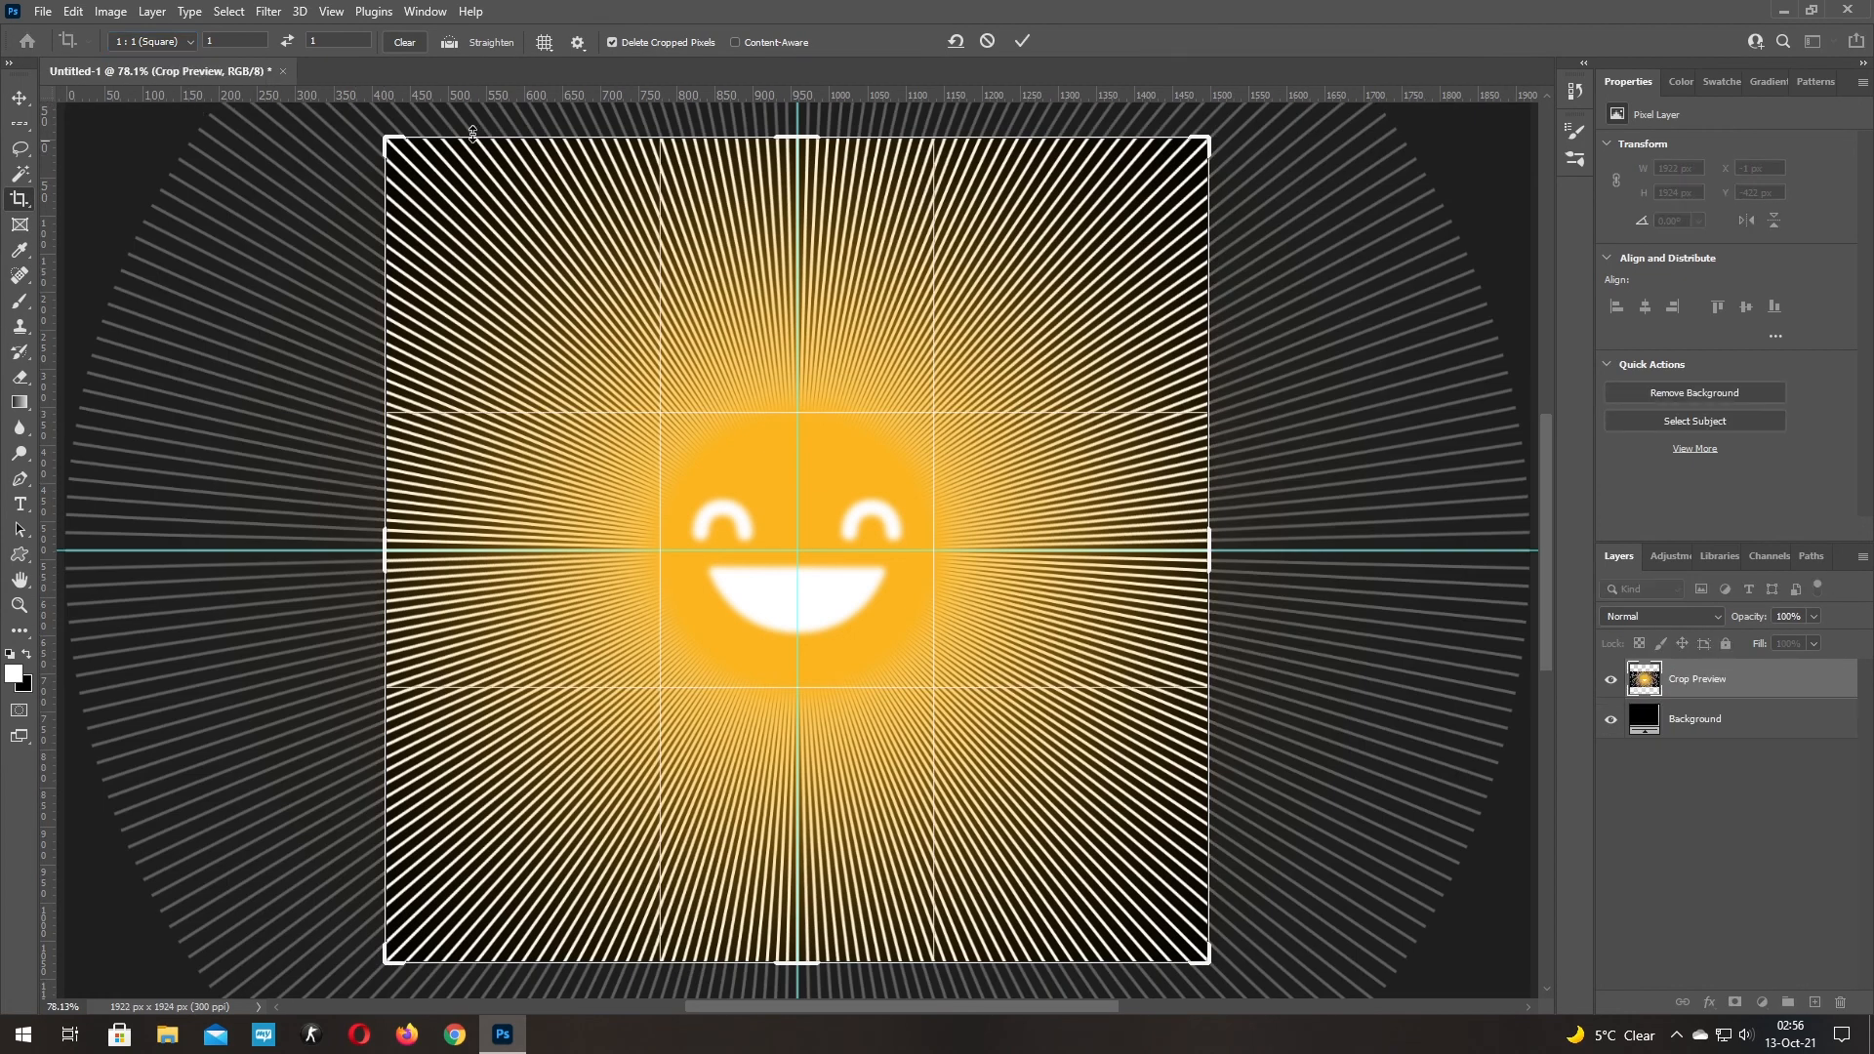
pyautogui.click(1021, 41)
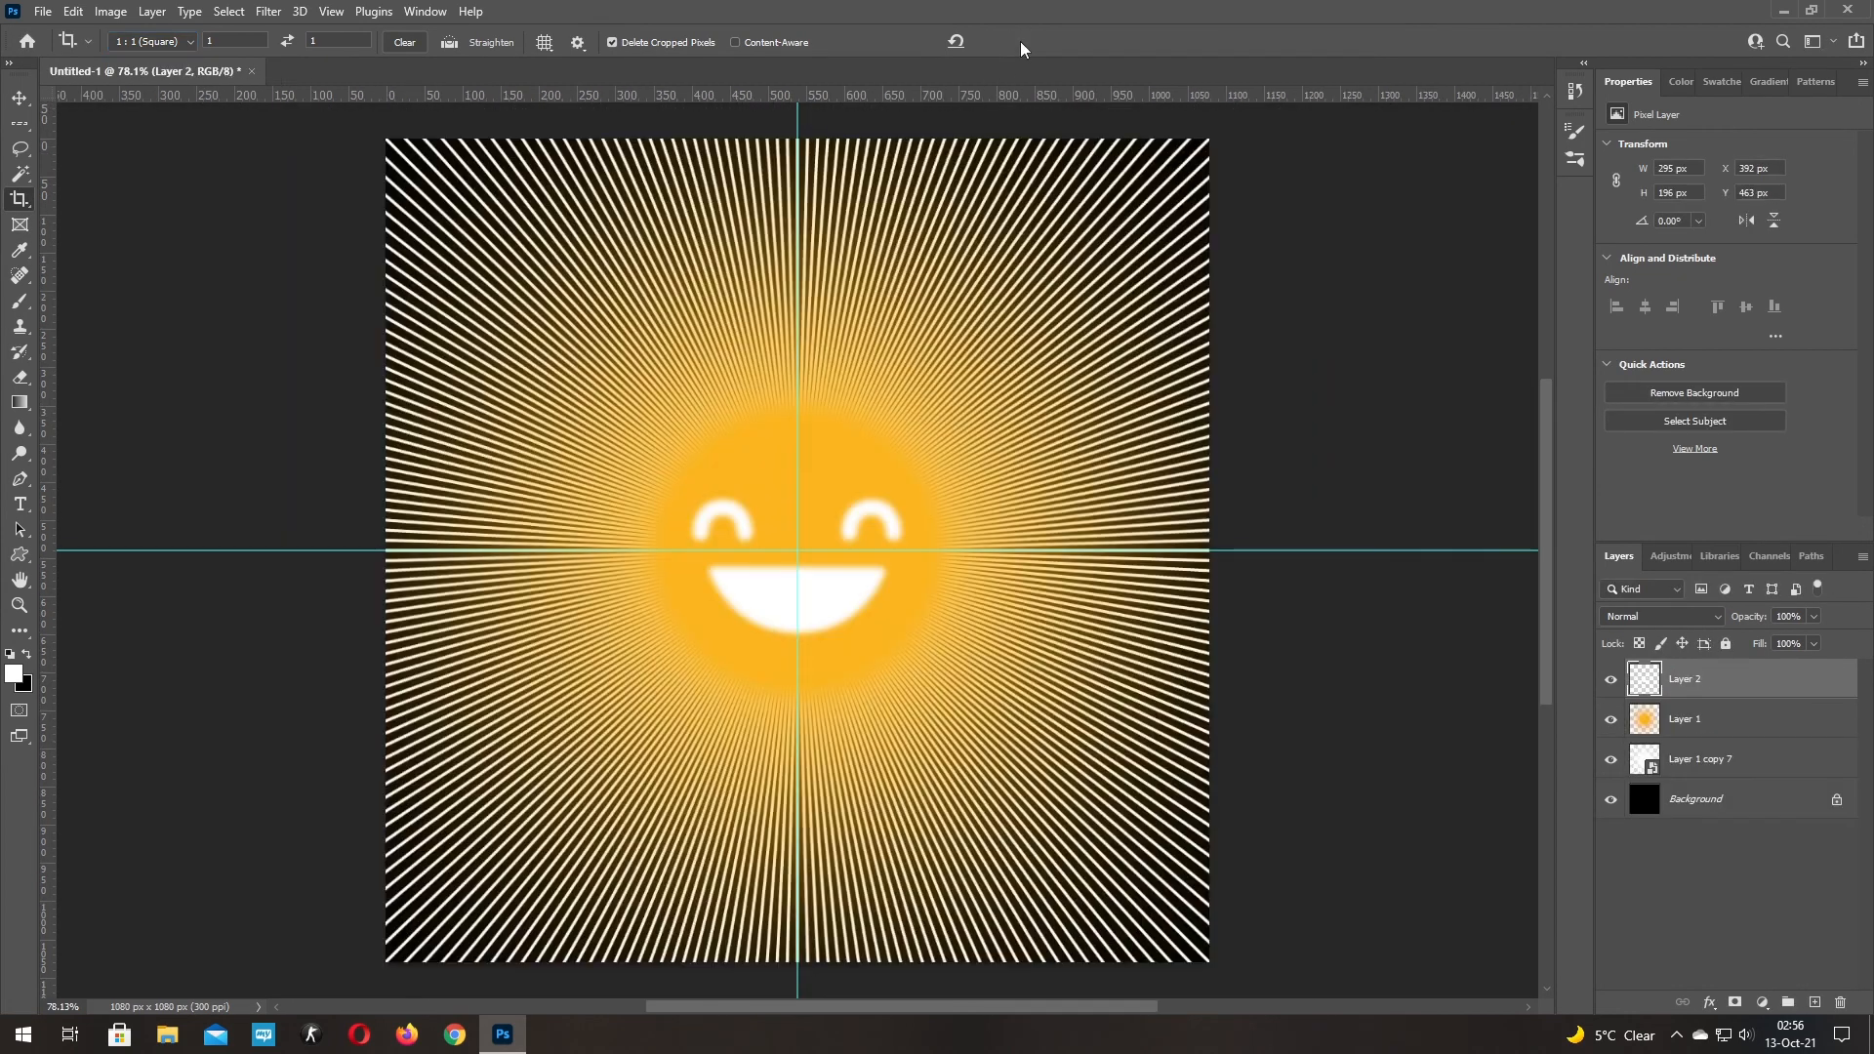
# Remove the vertical and horizontal guides from the canvas with the Move tool
pyautogui.press('v')
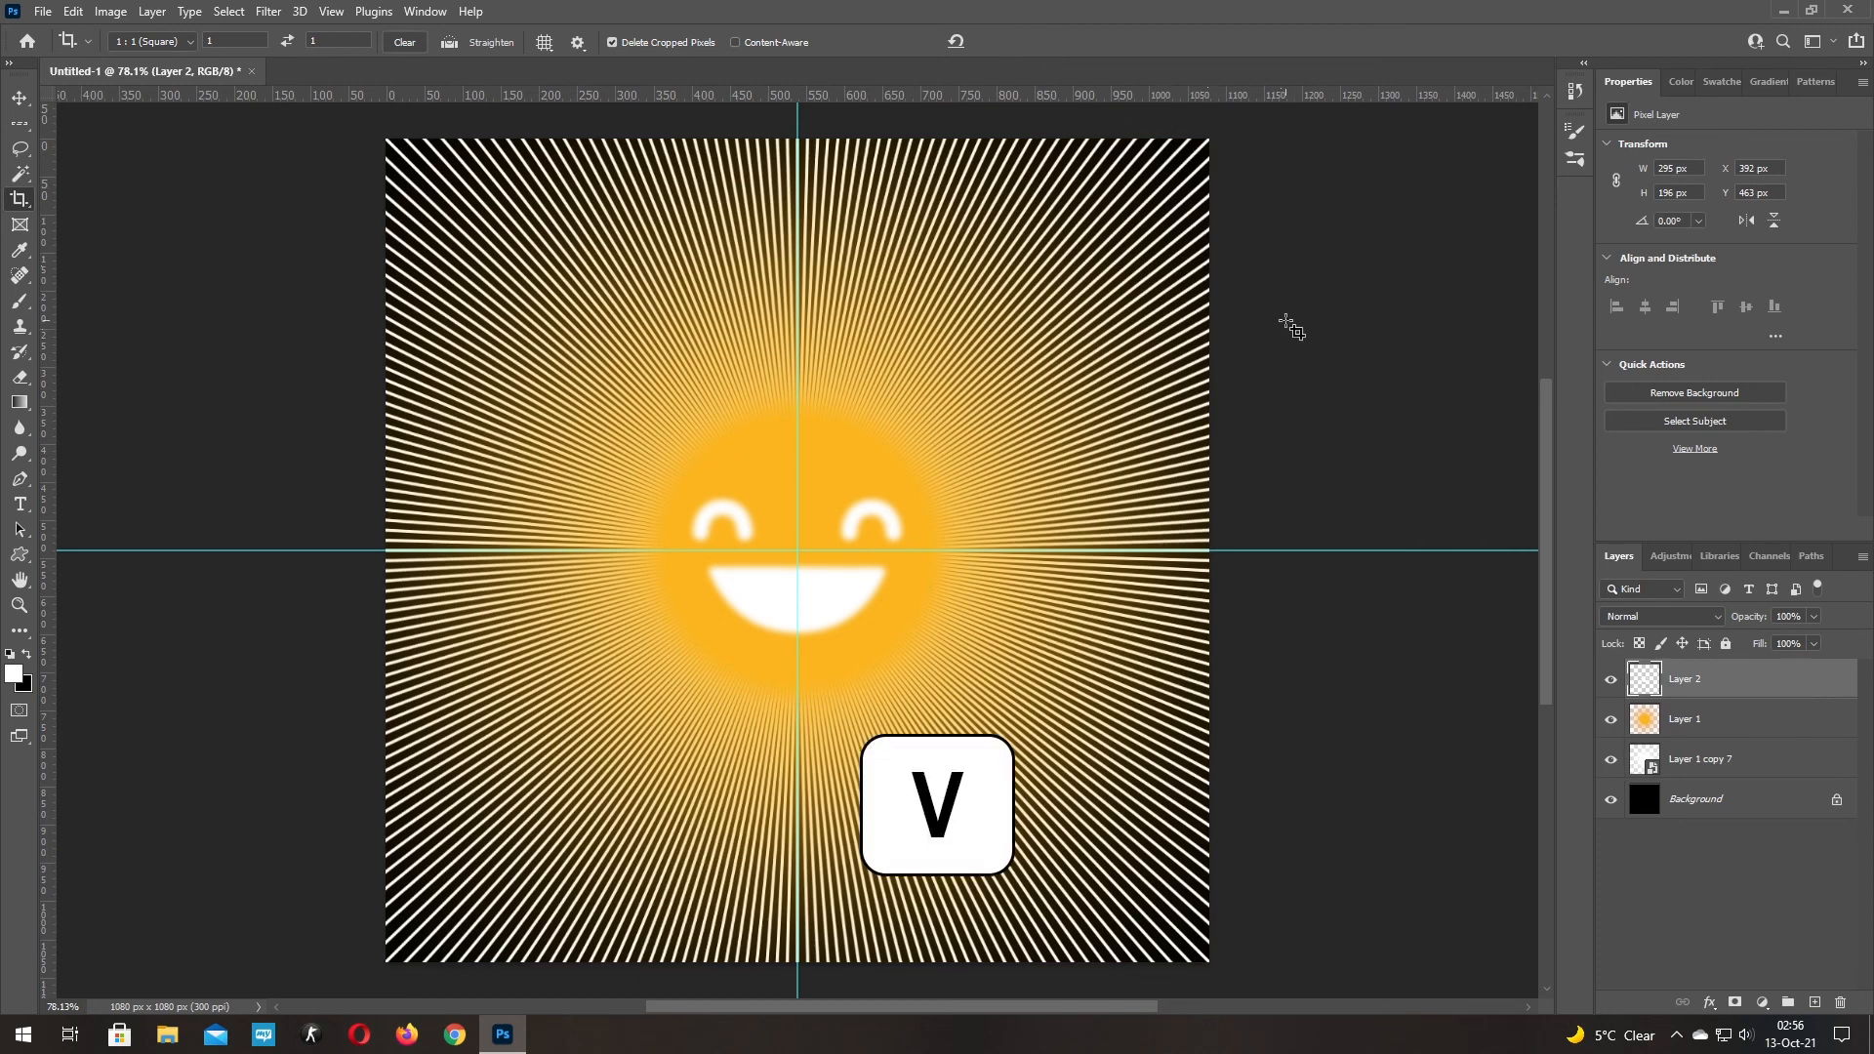
pyautogui.click(19, 97)
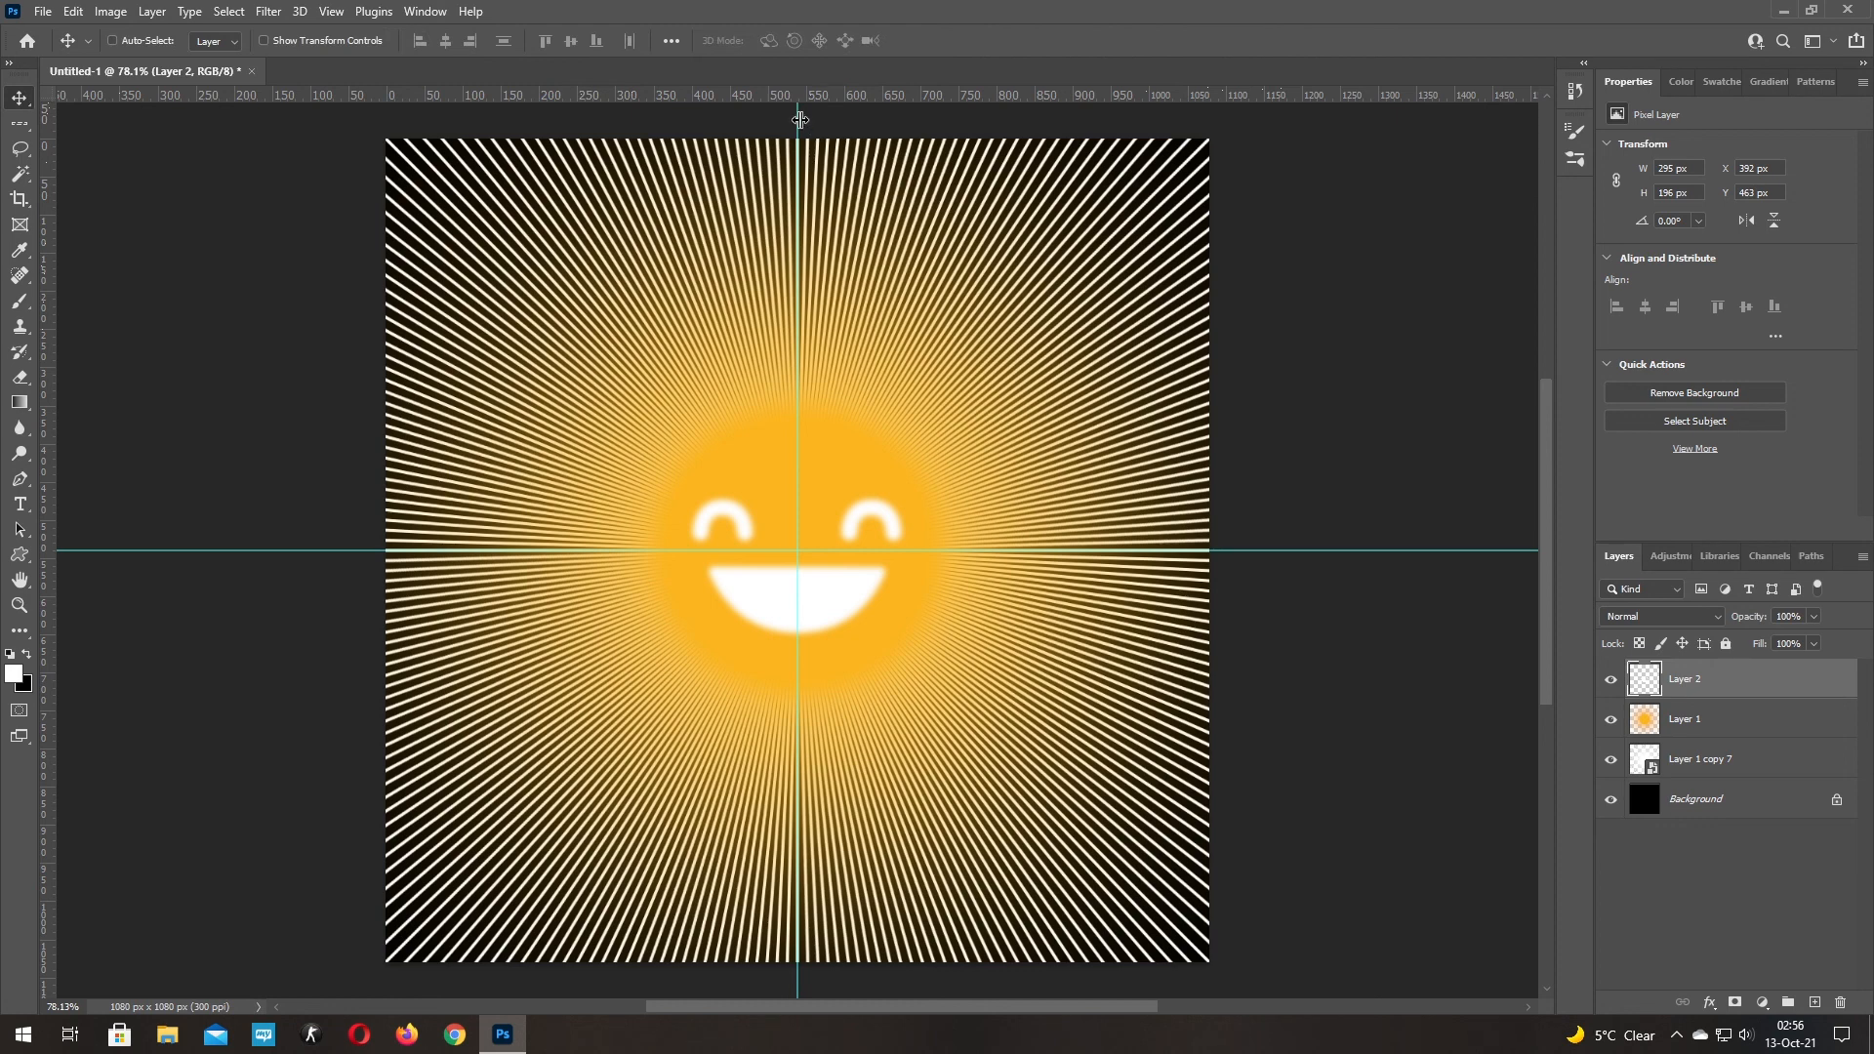
pyautogui.moveTo(795, 122); pyautogui.dragTo(54, 128)
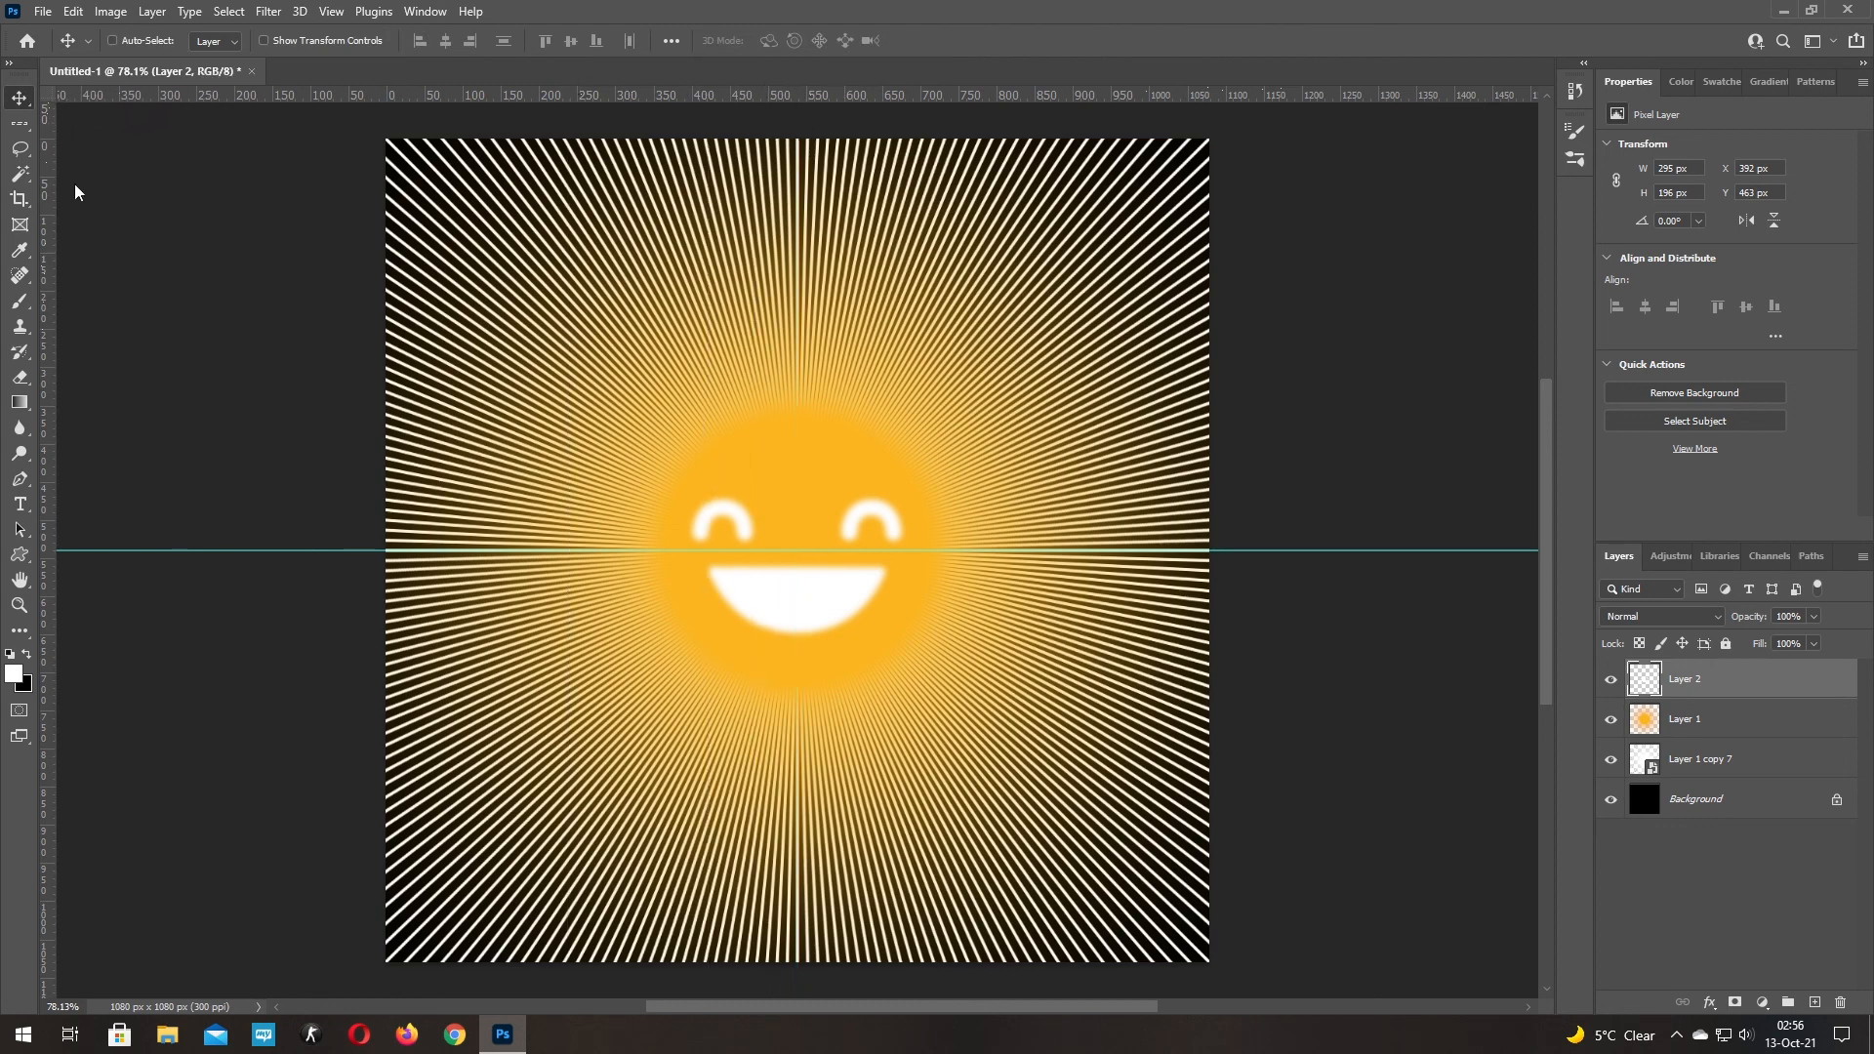
pyautogui.moveTo(219, 551); pyautogui.dragTo(301, 91)
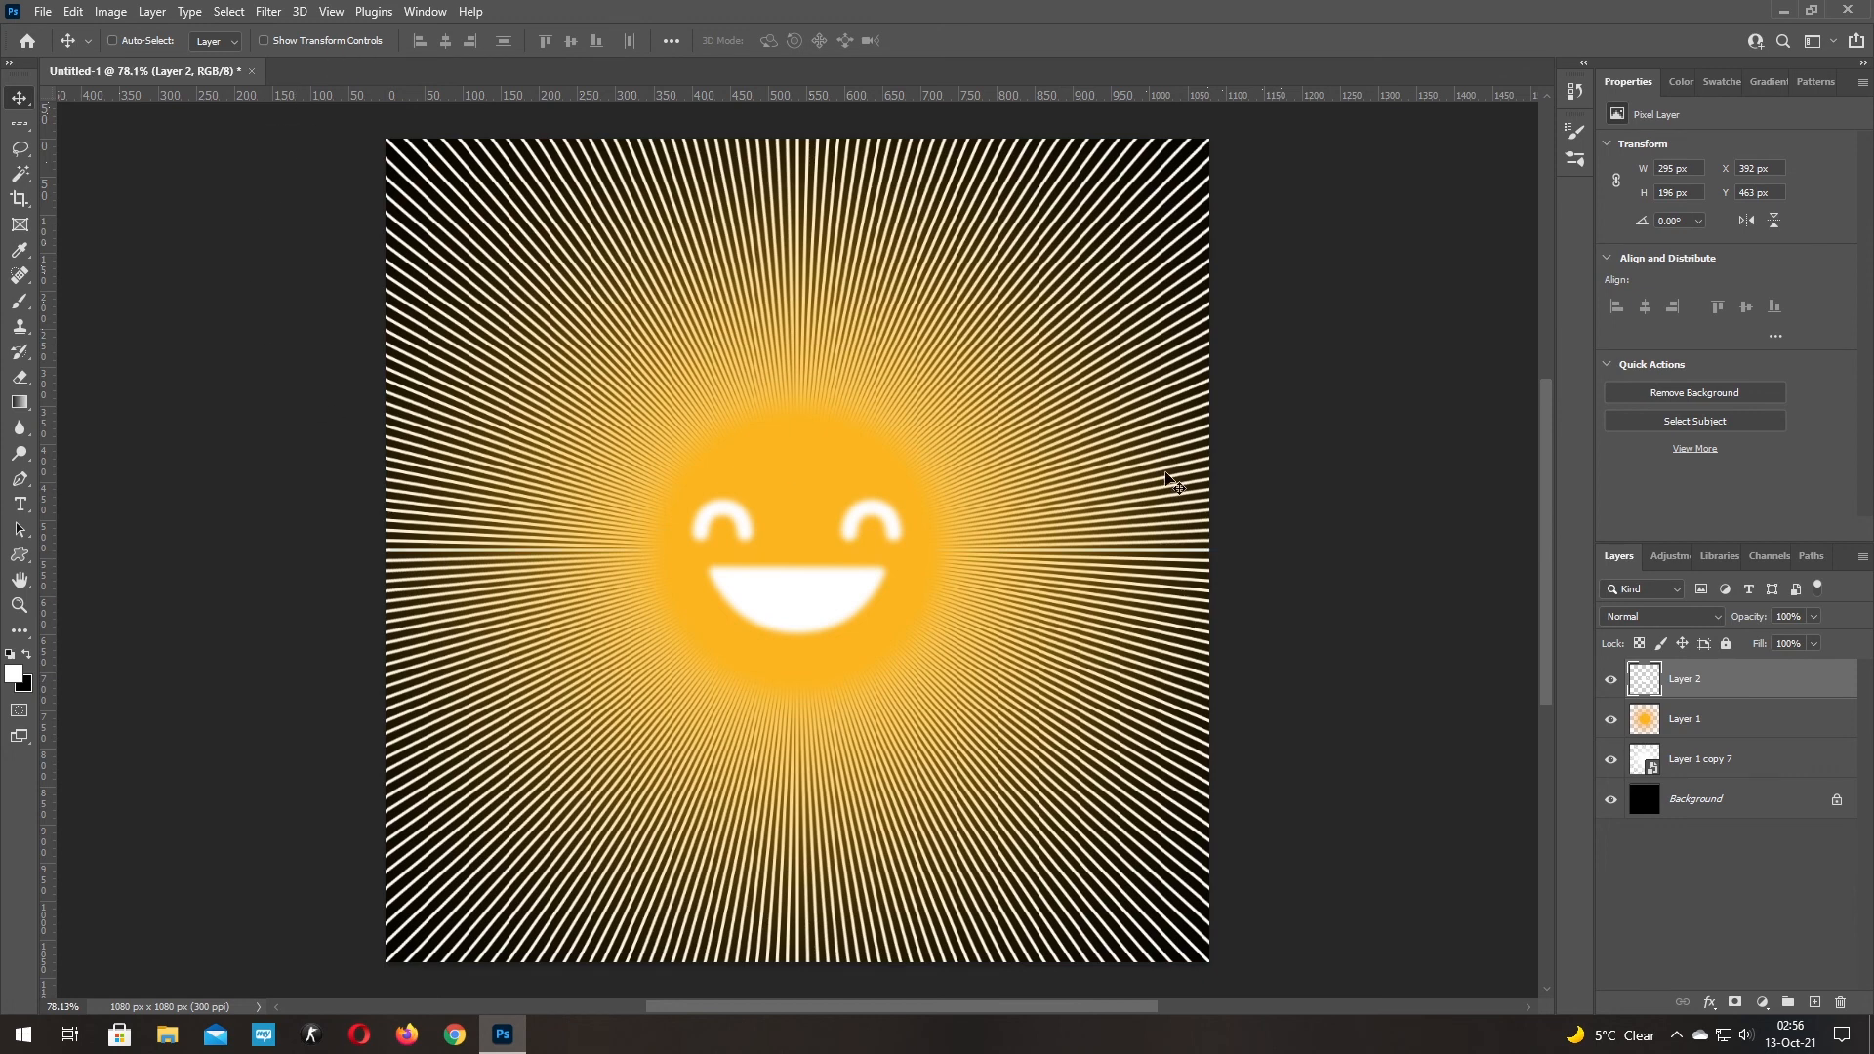